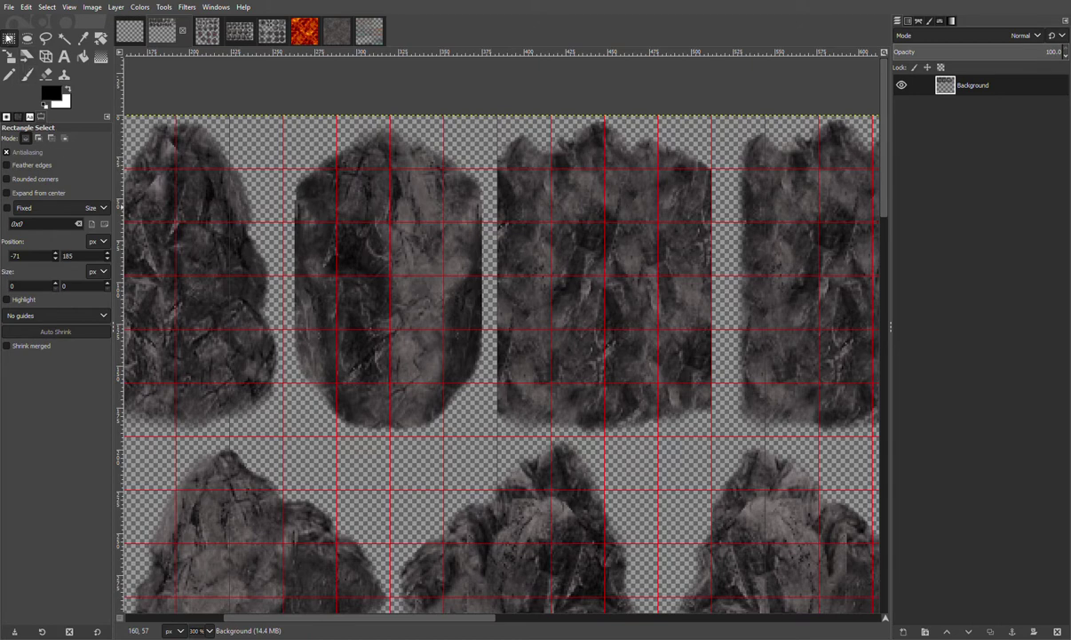
Clear the rock piece beside the square-edged rock block on the Background layer and drop the selection
{"action": "left_click_drag", "start_coordinate": [741, 453], "coordinate": [712, 116]}
{"action": "key", "text": "Delete"}
{"action": "left_click", "coordinate": [330, 89]}
Copy the square-edged rock block and paste it onto a new EVENTS layer in the cleared space beside the original
{"action": "left_click_drag", "start_coordinate": [240, 435], "coordinate": [455, 115]}
{"action": "key", "text": "ctrl+c"}
{"action": "left_click", "coordinate": [583, 169]}
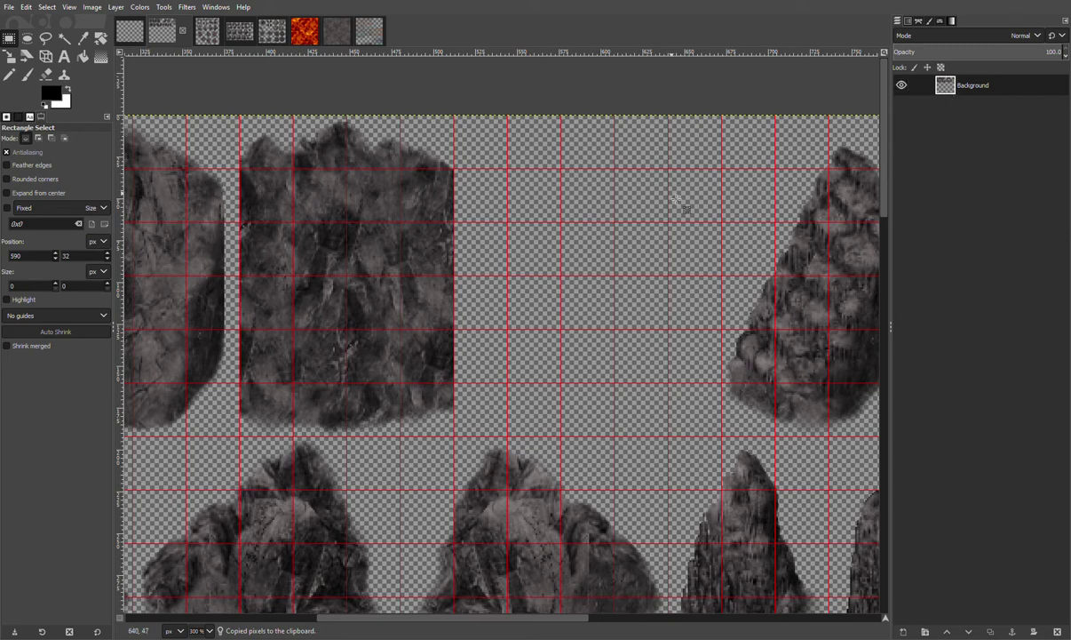
{"action": "key", "text": "ctrl+shift+n"}
{"action": "key", "text": "Return"}
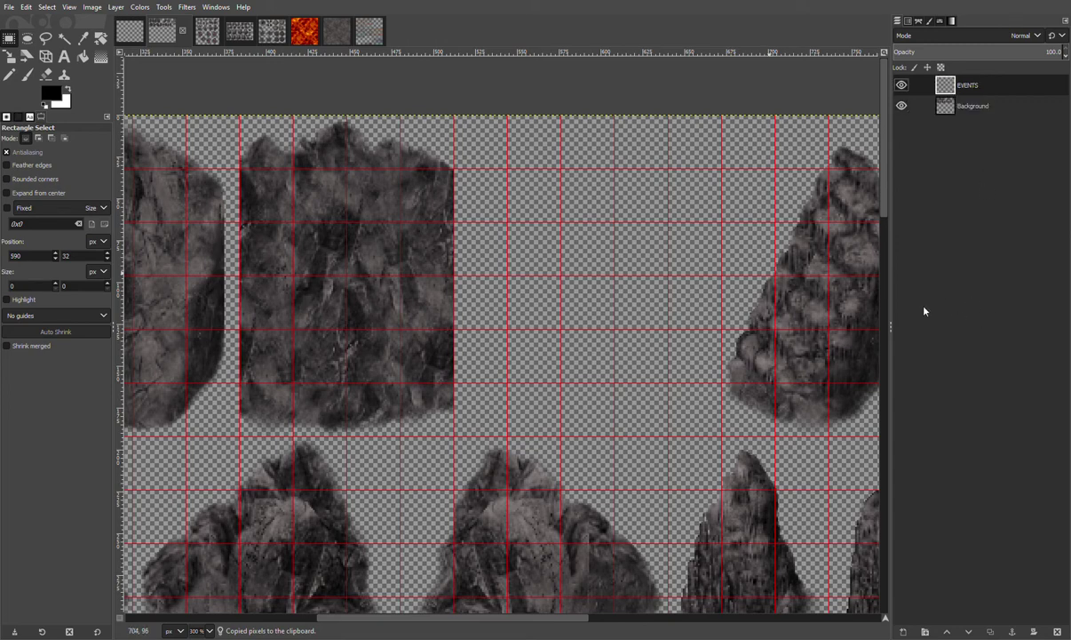
{"action": "key", "text": "ctrl+v"}
{"action": "left_click_drag", "start_coordinate": [499, 340], "coordinate": [590, 267]}
{"action": "key", "text": "ctrl+h"}
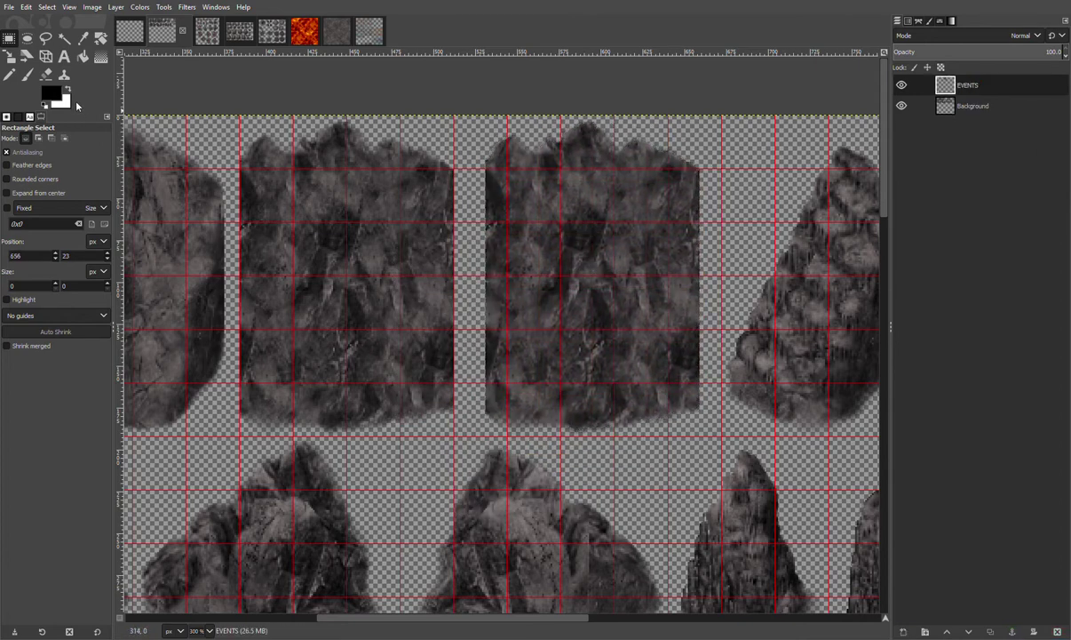
Soften both side edges of the copied block by deleting selections feathered with radius 10, and merge the EVENTS layer into the Background
{"action": "left_click", "coordinate": [24, 165]}
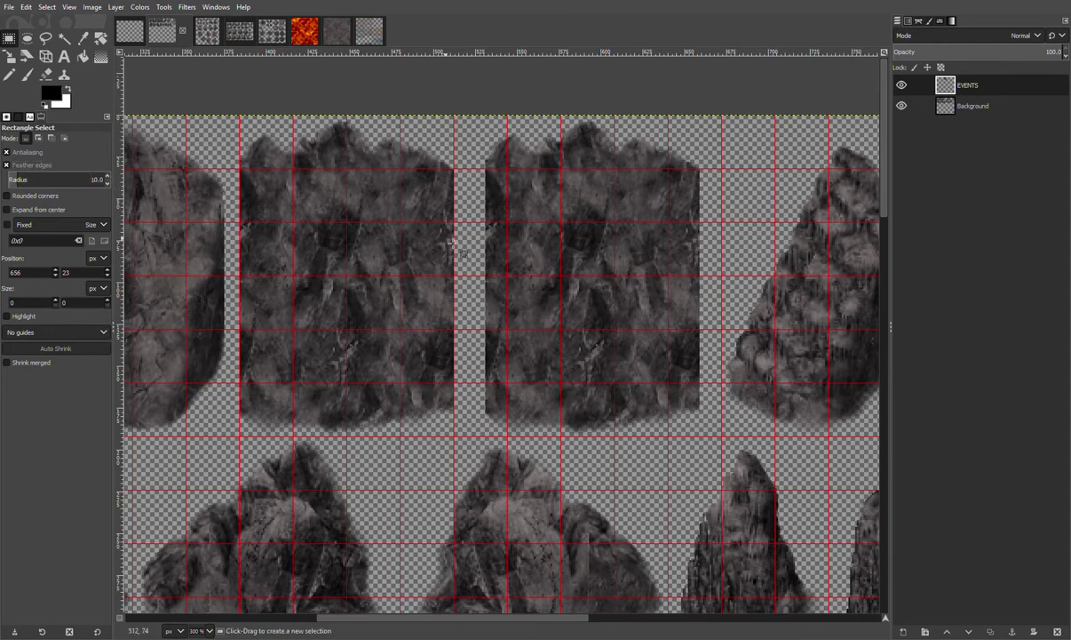
{"action": "left_click_drag", "start_coordinate": [371, 96], "coordinate": [498, 471]}
{"action": "left_click_drag", "start_coordinate": [797, 510], "coordinate": [699, 86]}
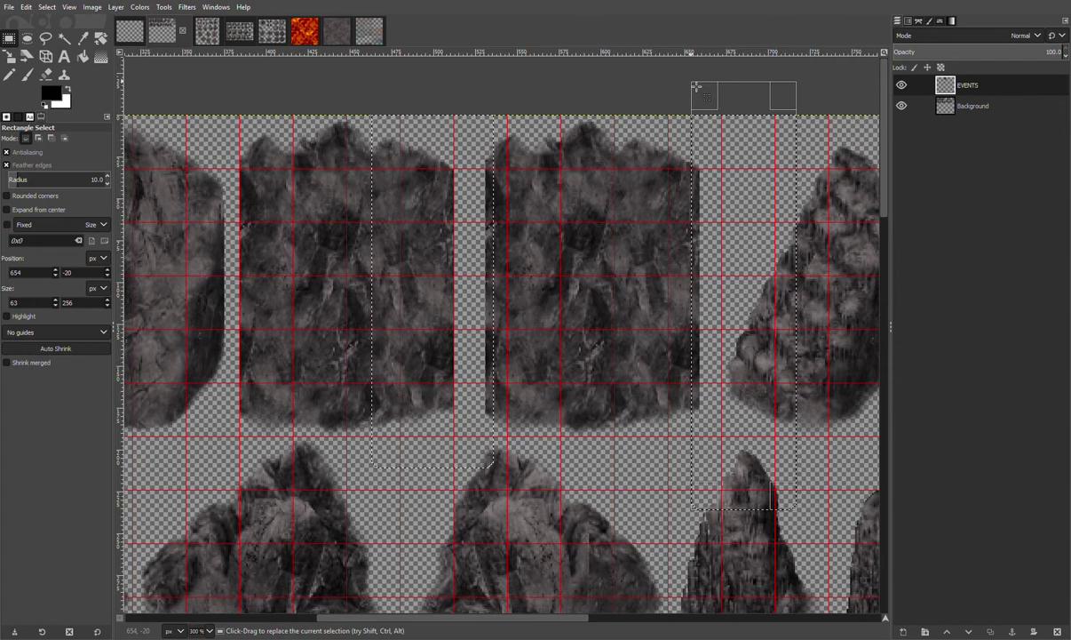
{"action": "key", "text": "Delete"}
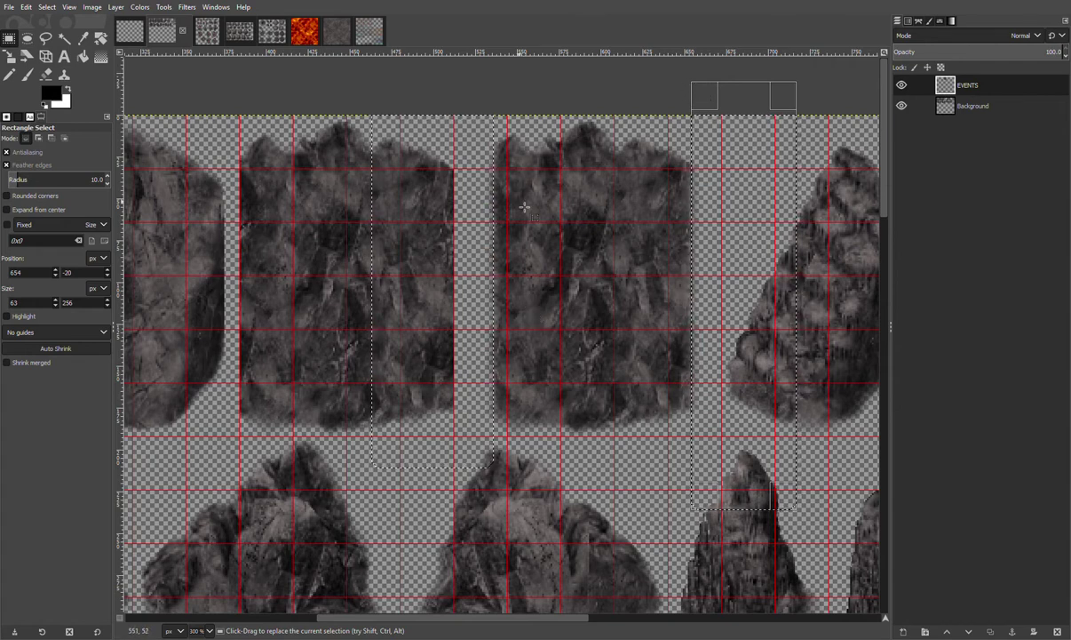
{"action": "left_click", "coordinate": [546, 81]}
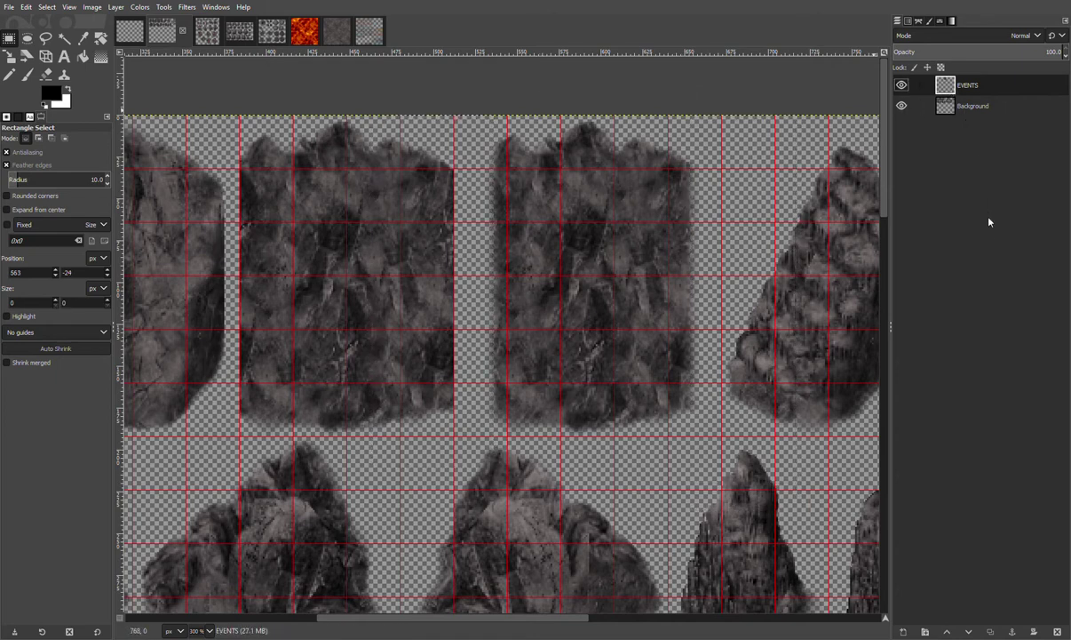
{"action": "key", "text": "Delete"}
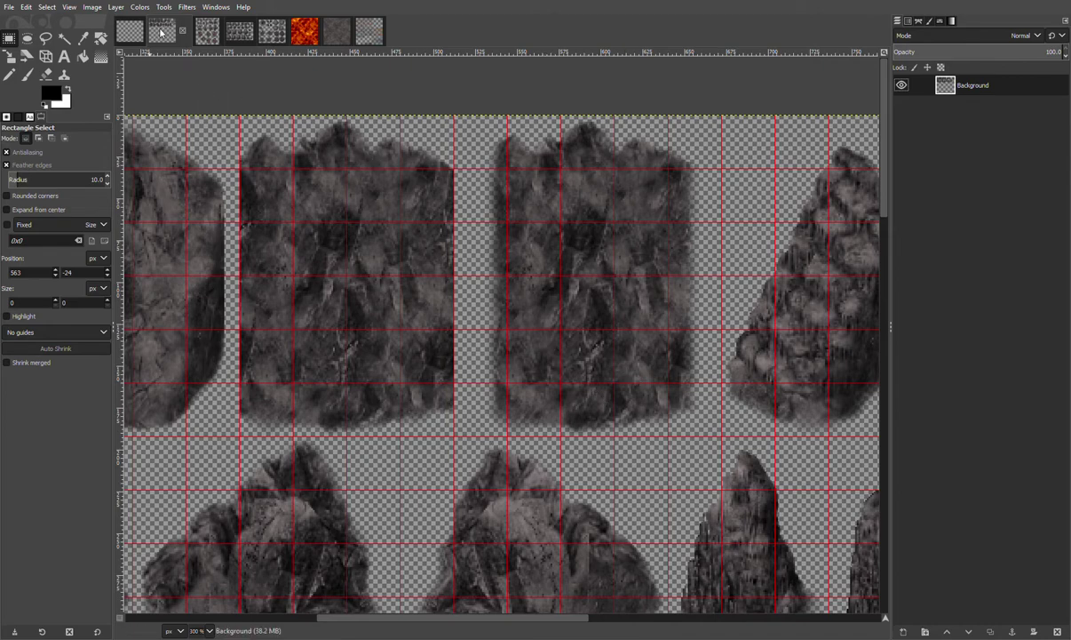
Turn off edge feathering and copy the third rock of the upper row using a 128 × 192 px selection
{"action": "left_click_drag", "start_coordinate": [442, 618], "coordinate": [215, 605]}
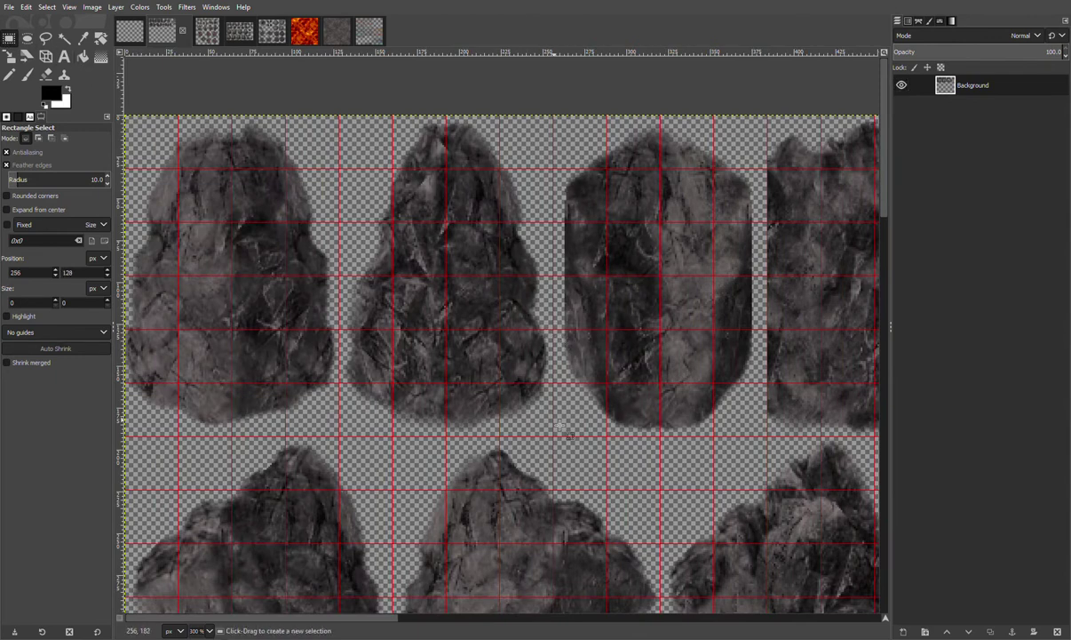
{"action": "left_click_drag", "start_coordinate": [565, 449], "coordinate": [768, 122]}
{"action": "left_click", "coordinate": [7, 166]}
{"action": "left_click", "coordinate": [383, 463]}
{"action": "left_click_drag", "start_coordinate": [552, 437], "coordinate": [769, 116]}
{"action": "key", "text": "ctrl+c"}
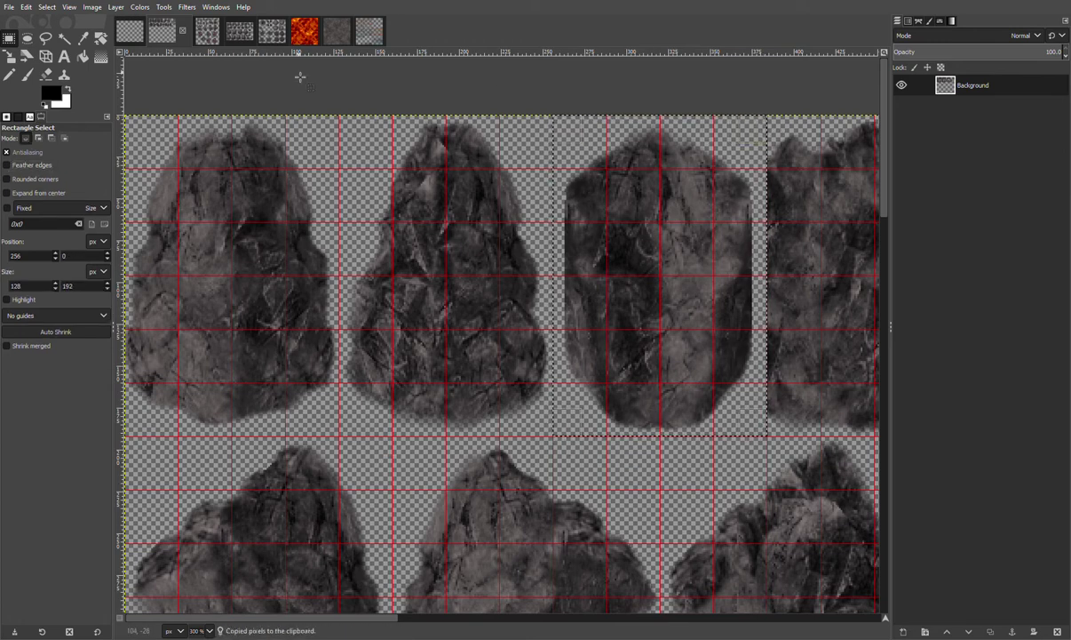
Paste the copied rock into the empty Overlay - Black image and anchor it at the canvas's upper edge
{"action": "left_click", "coordinate": [127, 31]}
{"action": "key", "text": "ctrl+v"}
{"action": "left_click_drag", "start_coordinate": [522, 366], "coordinate": [407, 173]}
{"action": "left_click", "coordinate": [492, 188]}
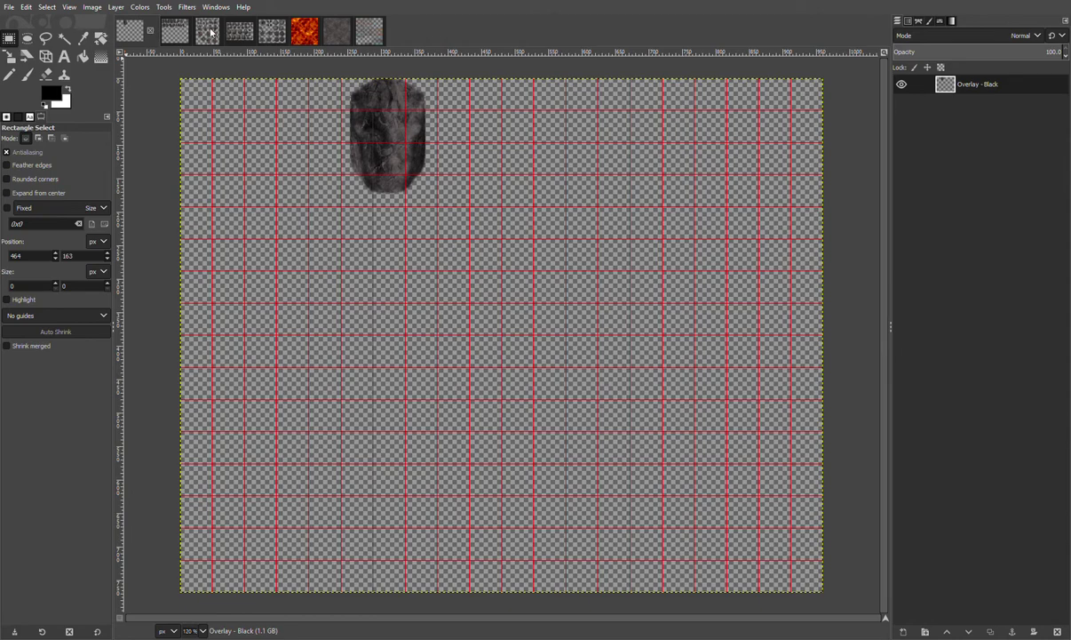
Copy the second rock of the tileset's second row (160 × 192 px) and paste it overlapping the right side of the overlay rock
{"action": "left_click", "coordinate": [170, 33]}
{"action": "scroll", "coordinate": [426, 462], "scroll_direction": "down", "scroll_amount": 3}
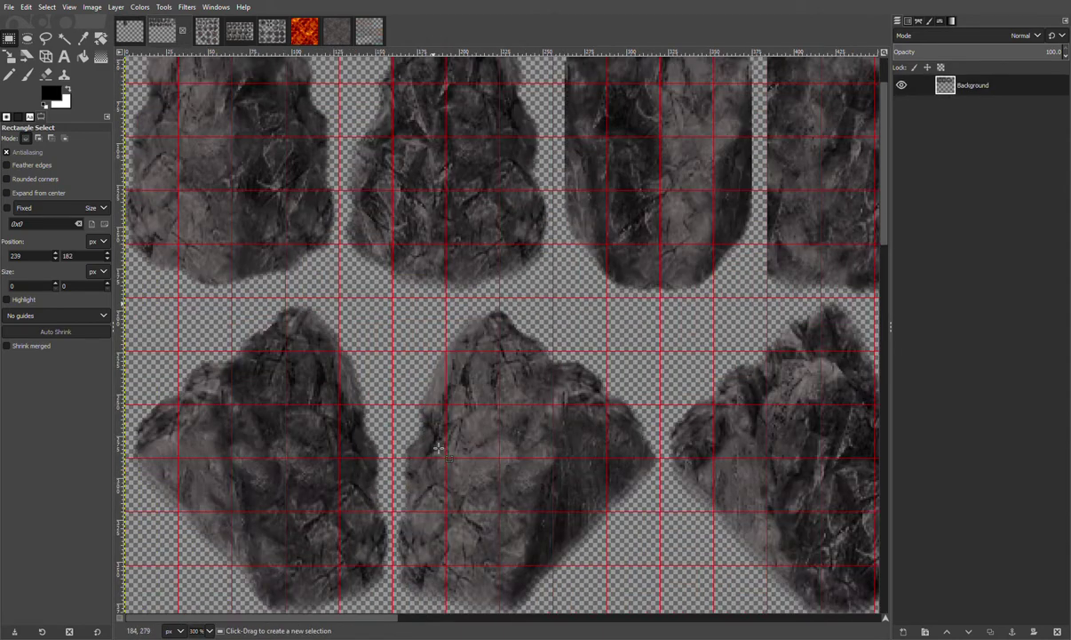
{"action": "scroll", "coordinate": [427, 493], "scroll_direction": "up", "scroll_amount": 2}
{"action": "left_click_drag", "start_coordinate": [394, 486], "coordinate": [661, 166]}
{"action": "key", "text": "ctrl+c"}
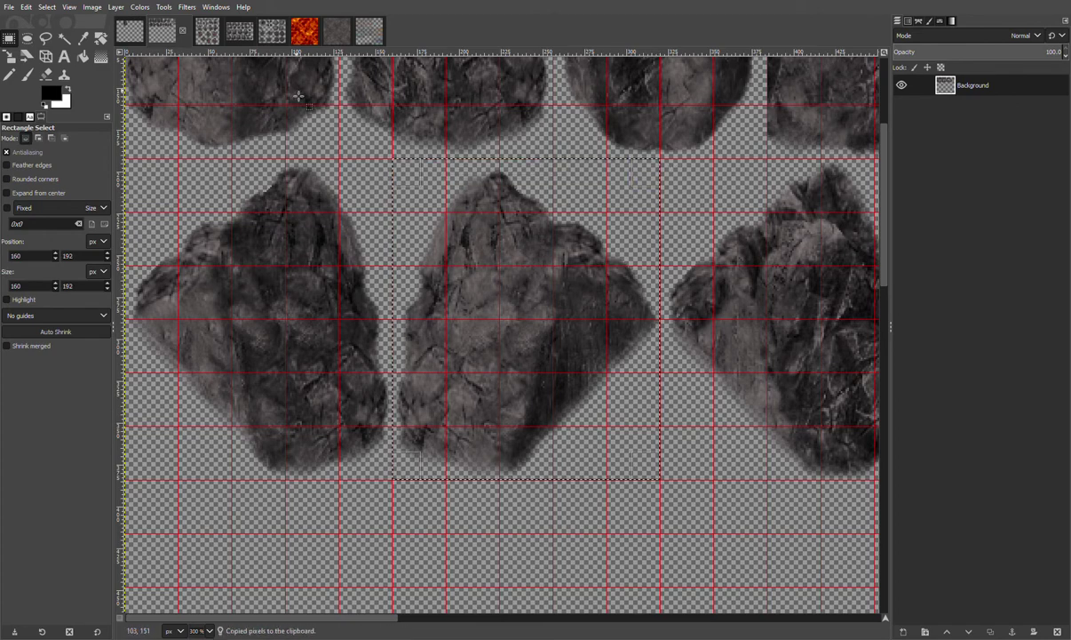
{"action": "left_click", "coordinate": [144, 41]}
{"action": "key", "text": "ctrl+v"}
{"action": "left_click_drag", "start_coordinate": [493, 362], "coordinate": [439, 186]}
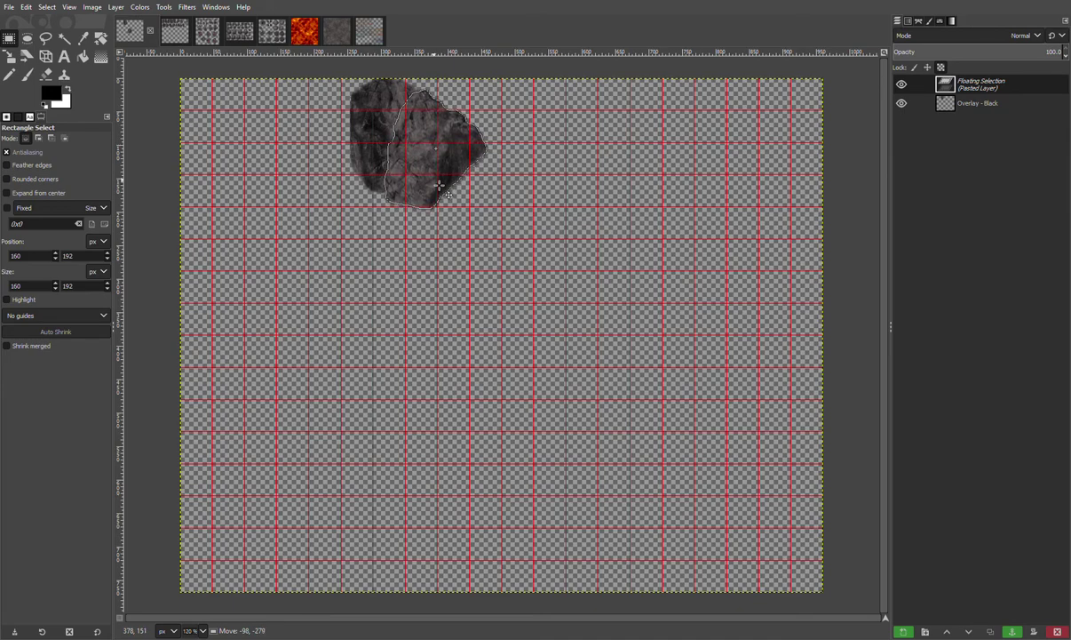
{"action": "left_click", "coordinate": [543, 202]}
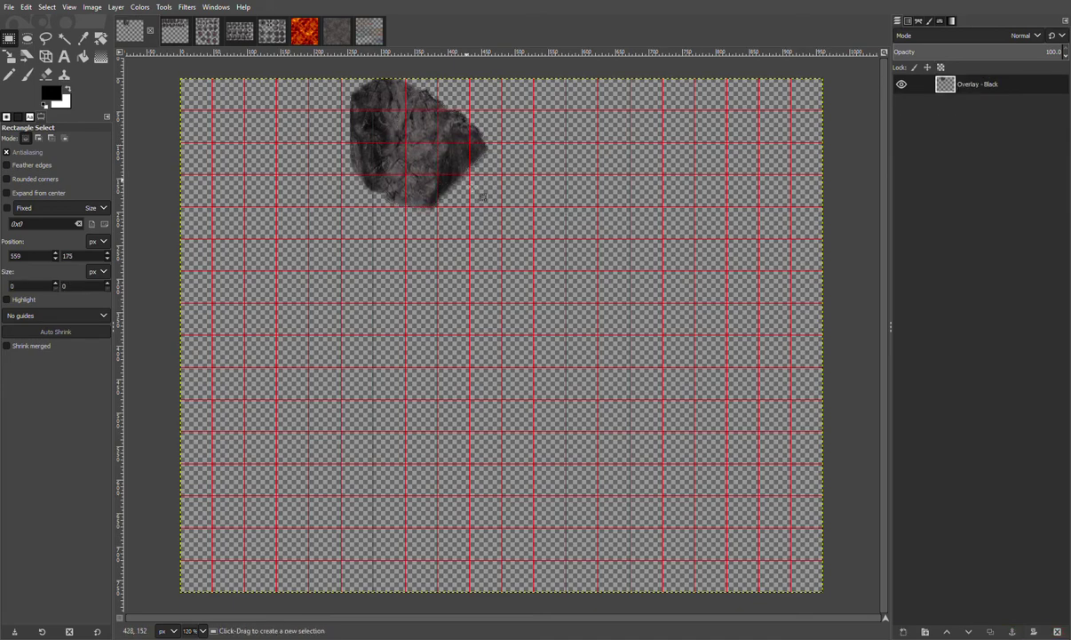
Try to extend the overlay rock mass to the right with the hard-edged 128 × 192 px rock block
{"action": "left_click", "coordinate": [369, 31]}
{"action": "left_click", "coordinate": [184, 32]}
{"action": "left_click", "coordinate": [161, 32]}
{"action": "scroll", "coordinate": [748, 160], "scroll_direction": "up", "scroll_amount": 5}
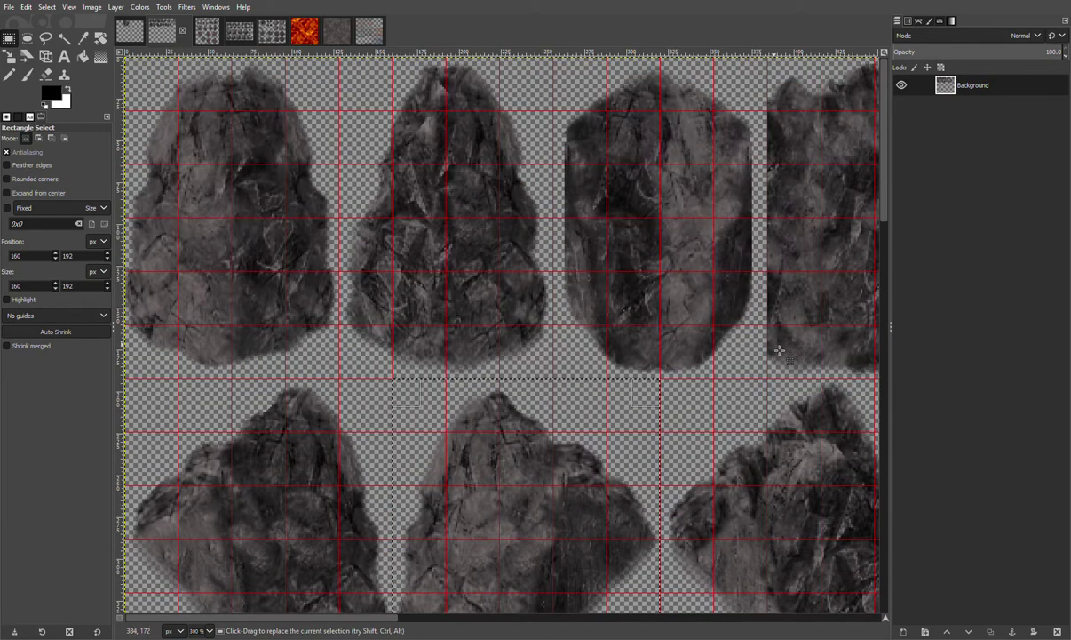
{"action": "left_click_drag", "start_coordinate": [778, 384], "coordinate": [755, 63]}
{"action": "key", "text": "ctrl+c"}
{"action": "left_click", "coordinate": [129, 31]}
{"action": "key", "text": "ctrl+v"}
{"action": "left_click_drag", "start_coordinate": [485, 310], "coordinate": [460, 157]}
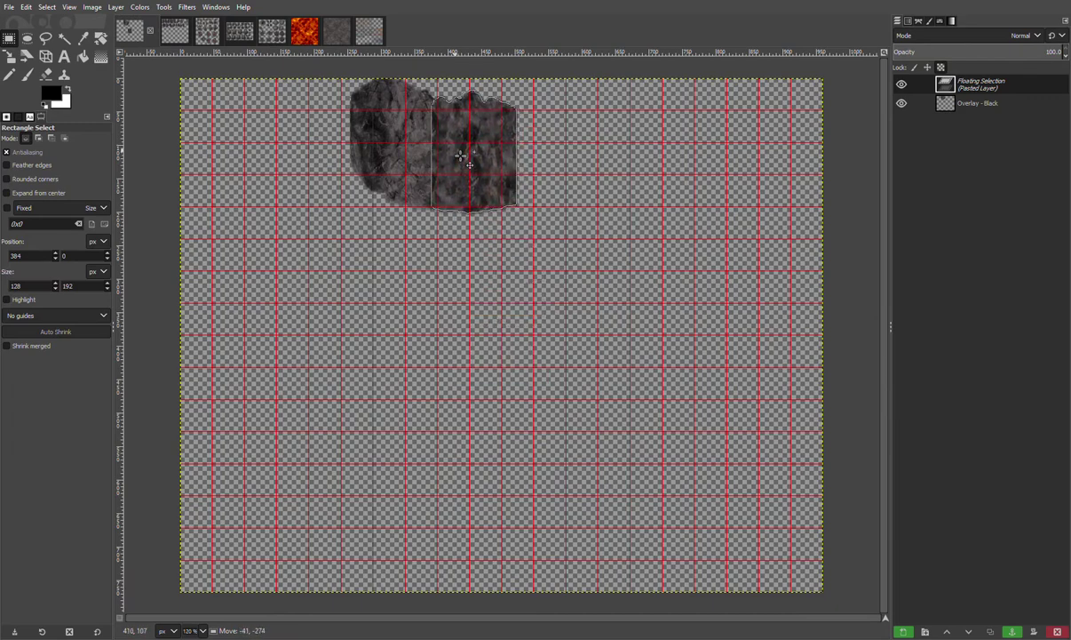
{"action": "left_click", "coordinate": [531, 270]}
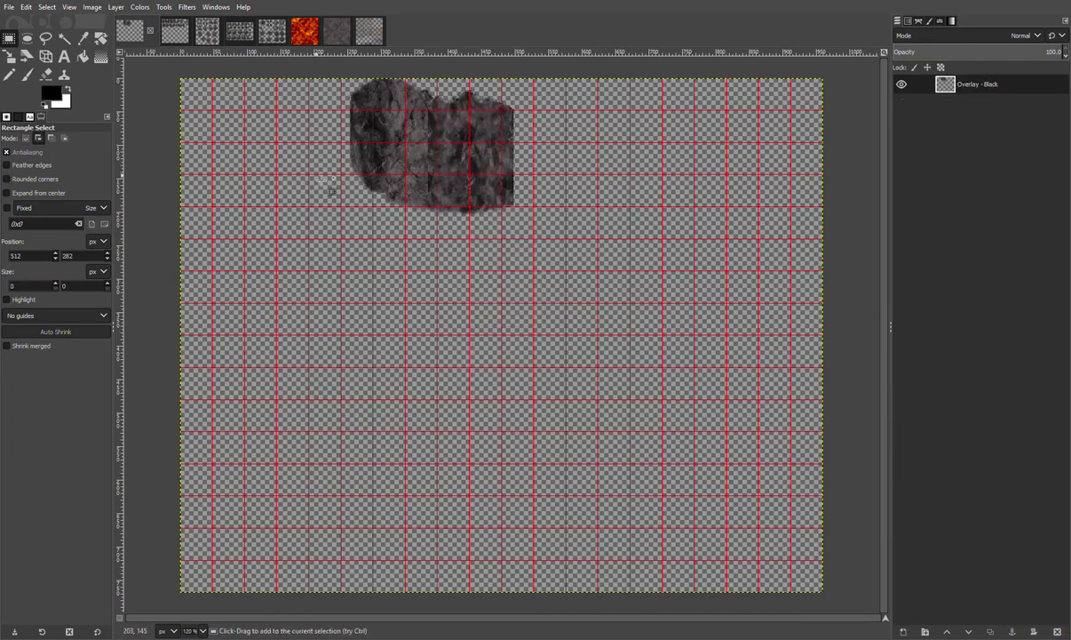
{"action": "scroll", "coordinate": [327, 184], "scroll_direction": "up", "scroll_amount": 3}
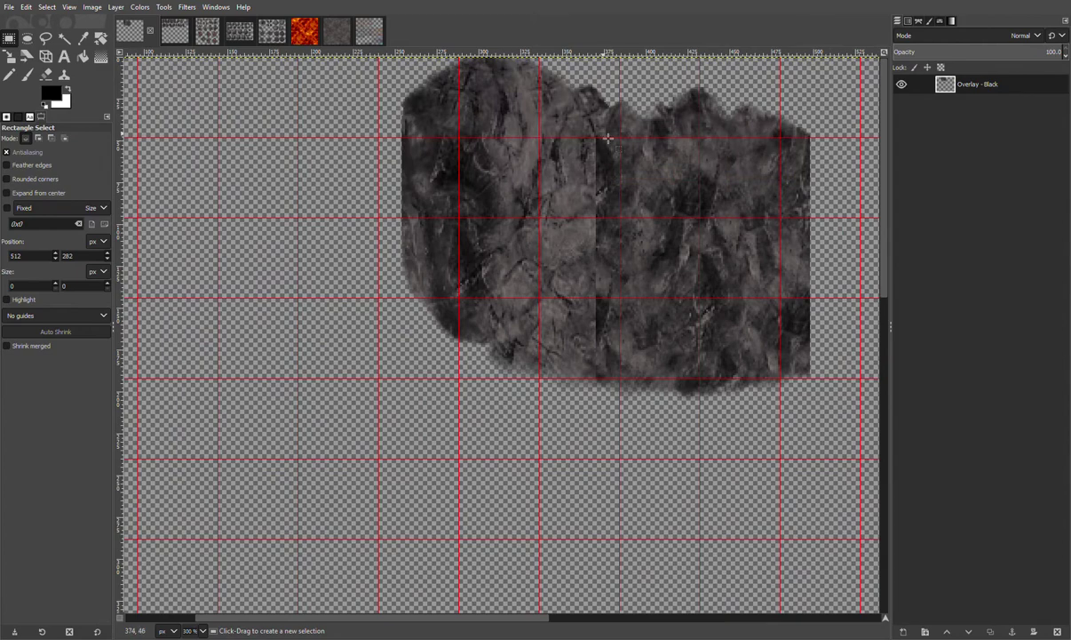
Undo the placement of the hard-edged rock block in the overlay image
{"action": "key", "text": "ctrl+z"}
{"action": "key", "text": "ctrl+z"}
{"action": "key", "text": "ctrl+z"}
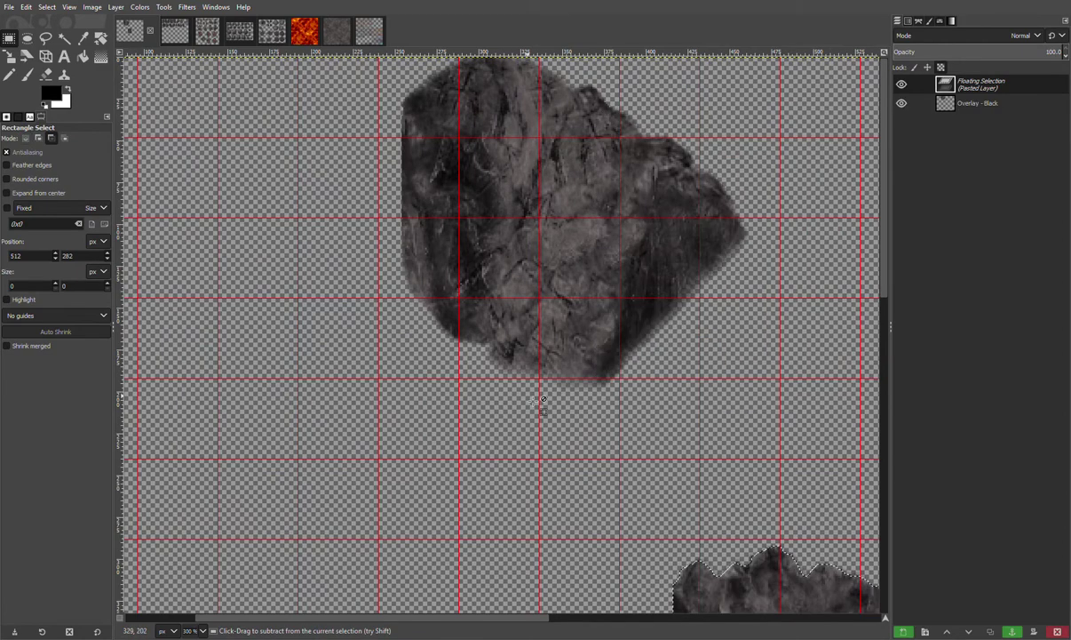
Copy the soft-edged rock block with a 150 × 192 px selection and paste it over the right end of the overlay rock mass
{"action": "left_click", "coordinate": [183, 24]}
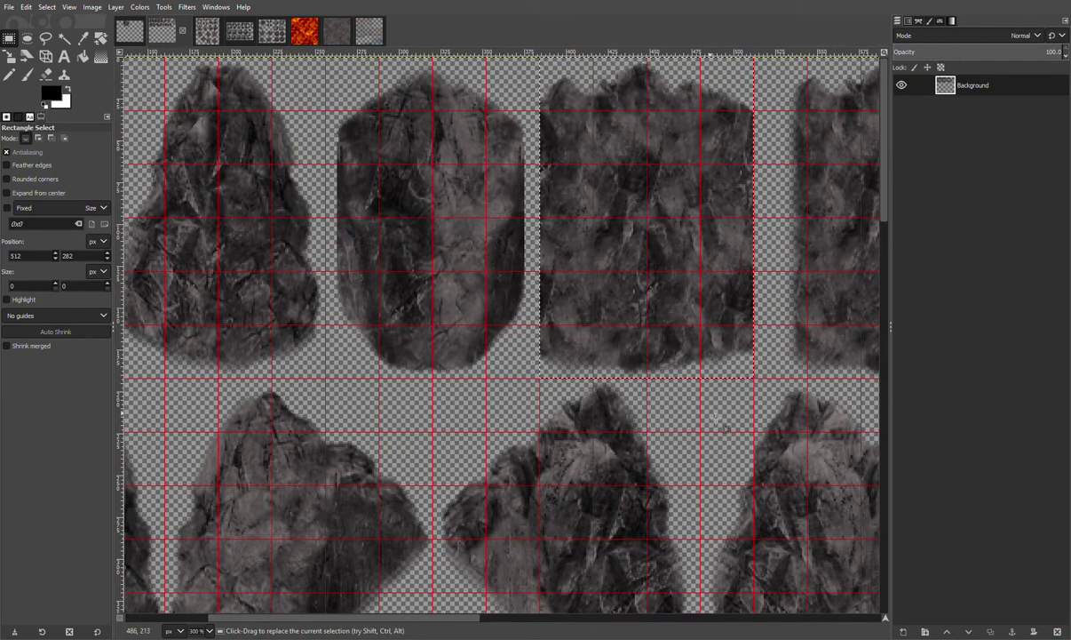
{"action": "left_click_drag", "start_coordinate": [771, 379], "coordinate": [729, 113]}
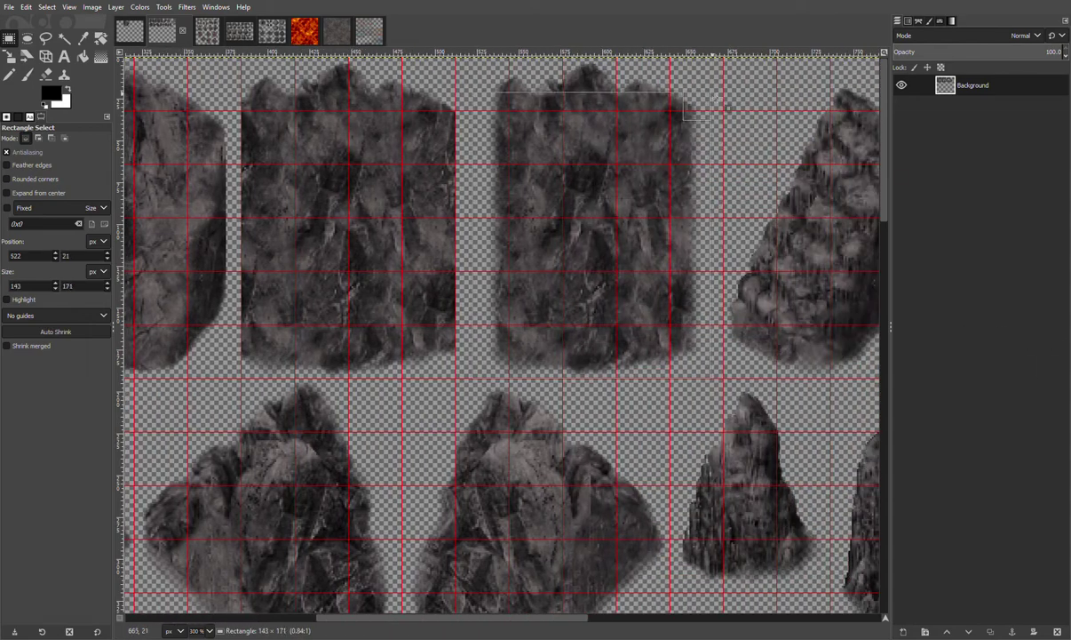
{"action": "key", "text": "ctrl+c"}
{"action": "left_click", "coordinate": [130, 30]}
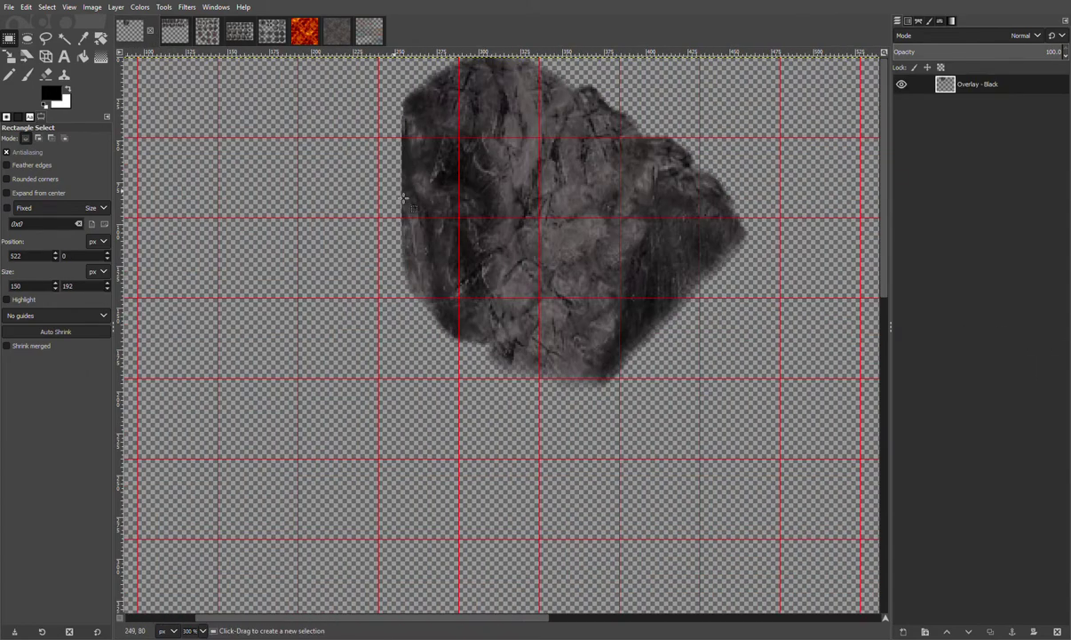
{"action": "key", "text": "ctrl+v"}
{"action": "left_click_drag", "start_coordinate": [478, 406], "coordinate": [666, 313]}
{"action": "left_click", "coordinate": [604, 508]}
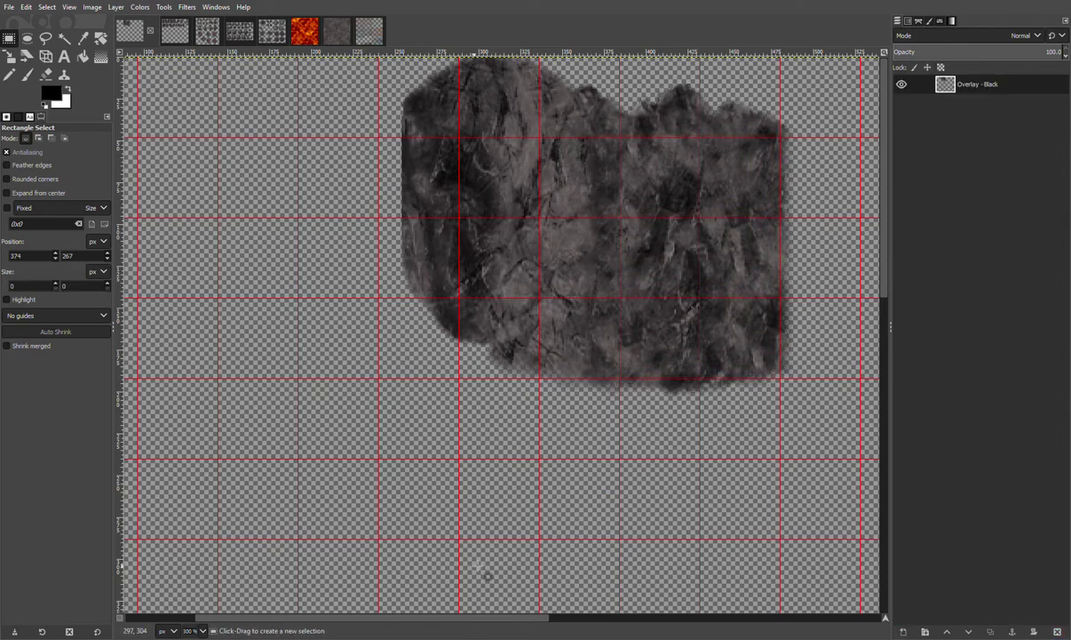
Copy the 160 × 192 px pointed rock from the tileset again and anchor it at the rock mass's right end
{"action": "left_click", "coordinate": [170, 32]}
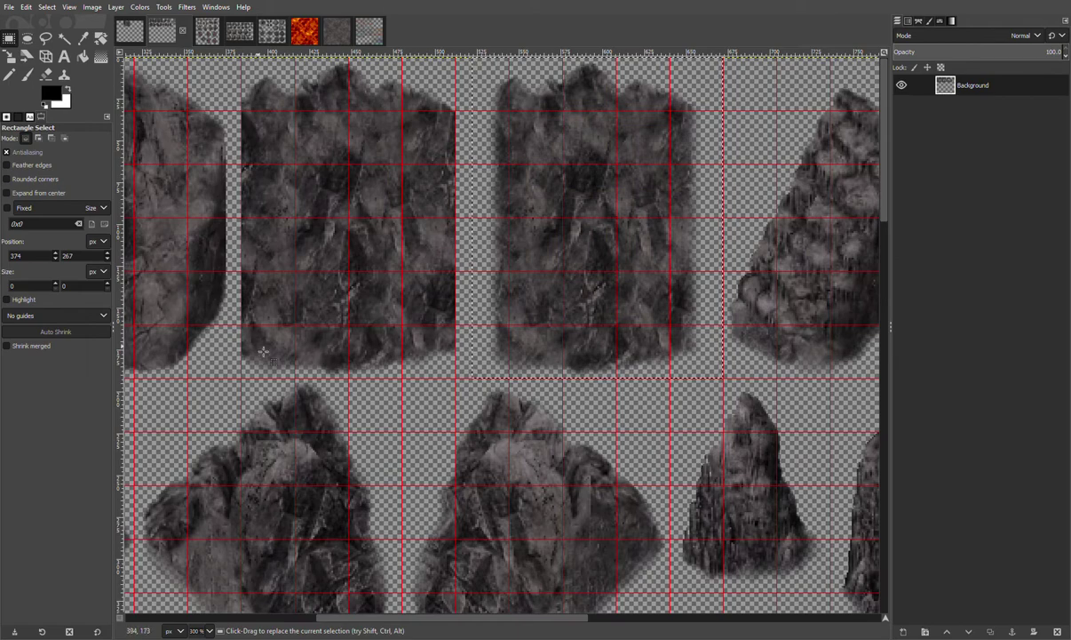
{"action": "left_click_drag", "start_coordinate": [383, 620], "coordinate": [228, 609]}
{"action": "scroll", "coordinate": [406, 462], "scroll_direction": "down", "scroll_amount": 5}
{"action": "left_click_drag", "start_coordinate": [294, 426], "coordinate": [569, 111]}
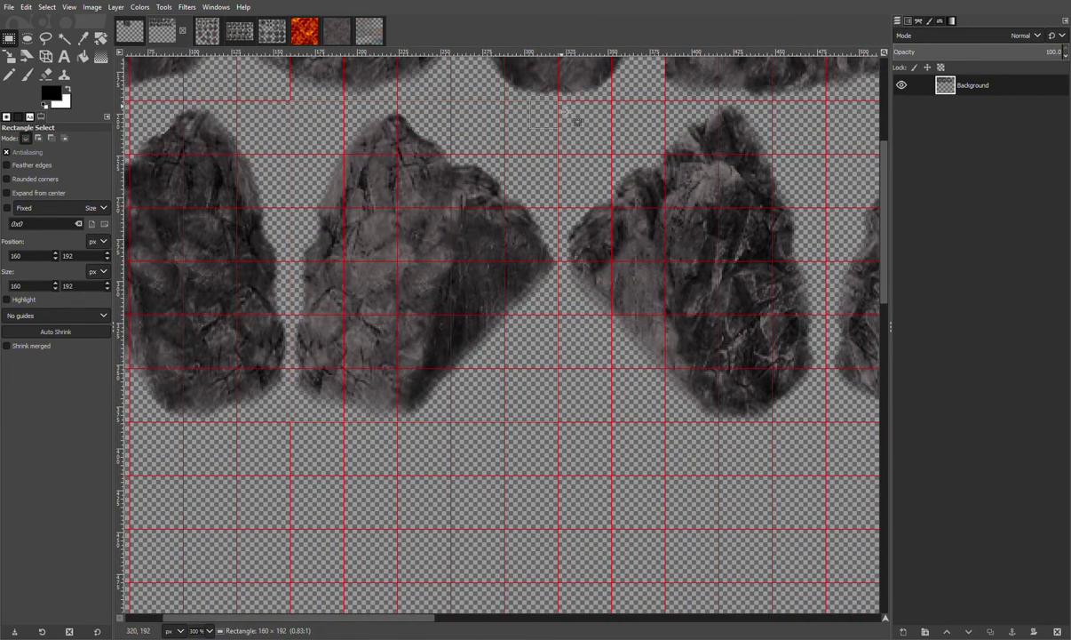
{"action": "key", "text": "ctrl+c"}
{"action": "left_click", "coordinate": [134, 30]}
{"action": "key", "text": "ctrl+v"}
{"action": "left_click_drag", "start_coordinate": [576, 367], "coordinate": [468, 309]}
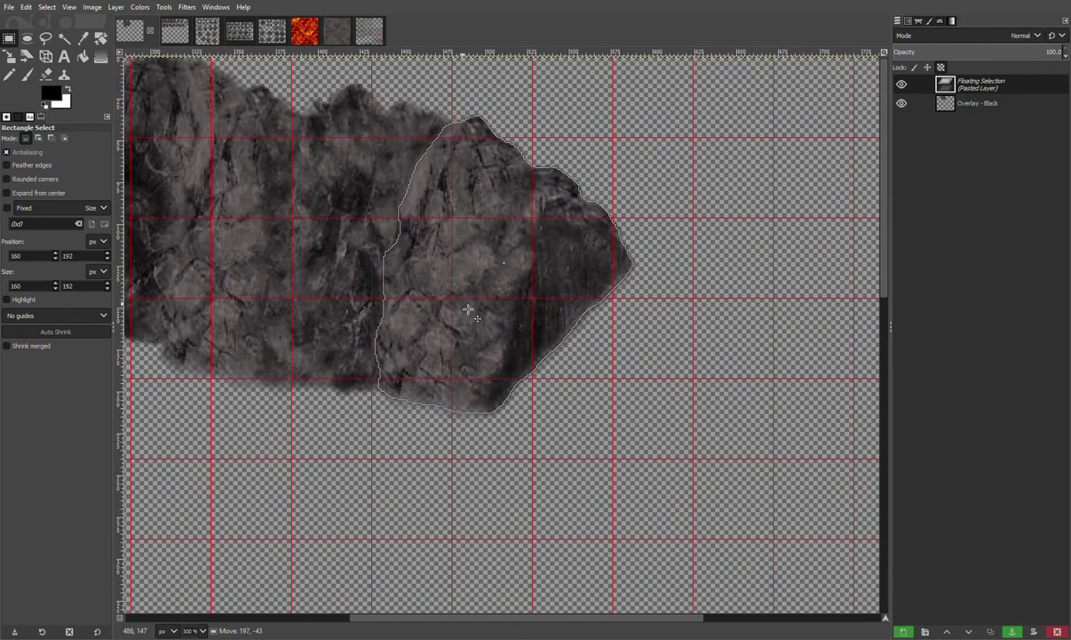
{"action": "left_click", "coordinate": [651, 453]}
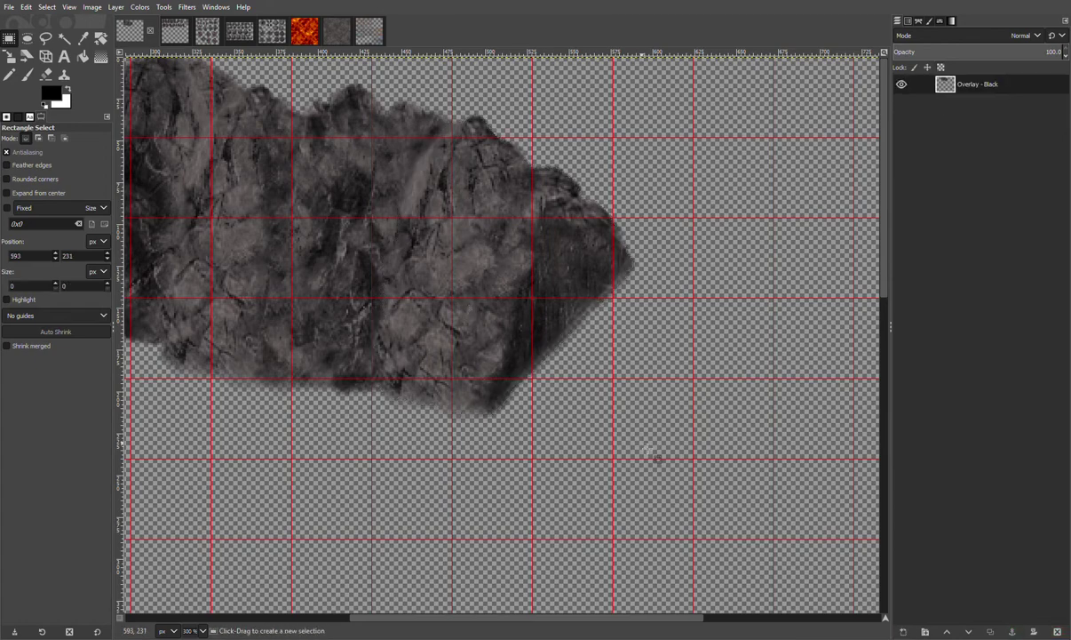
Copy the first rock of the tileset's upper row and anchor it over the pointed right end of the rock mass
{"action": "scroll", "coordinate": [656, 458], "scroll_direction": "down", "scroll_amount": 1}
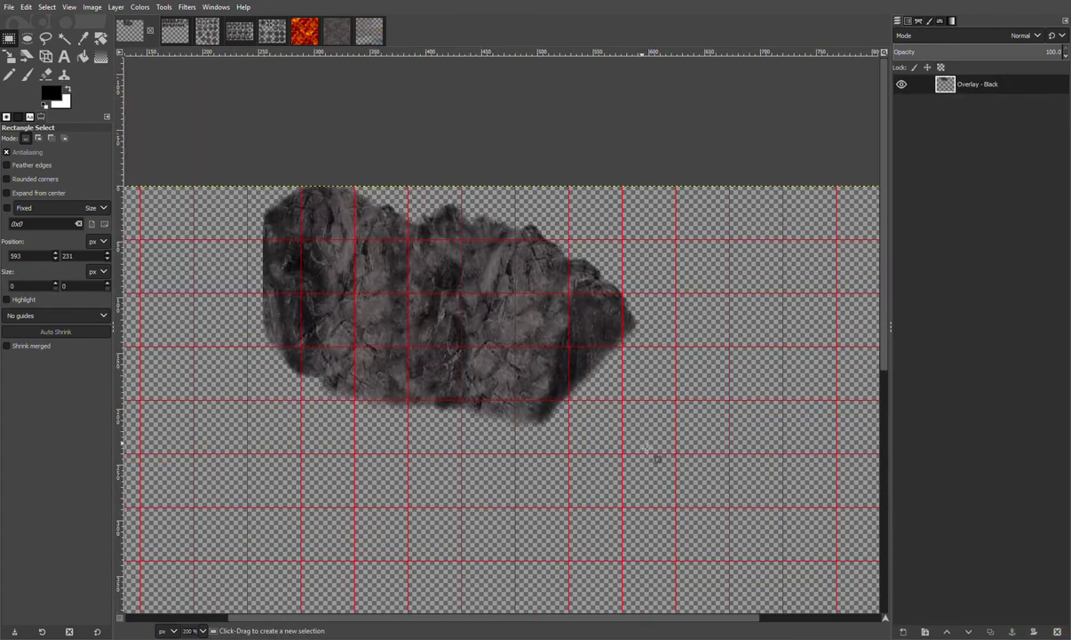
{"action": "left_click", "coordinate": [167, 27]}
{"action": "scroll", "coordinate": [253, 158], "scroll_direction": "up", "scroll_amount": 1}
{"action": "left_click", "coordinate": [202, 348]}
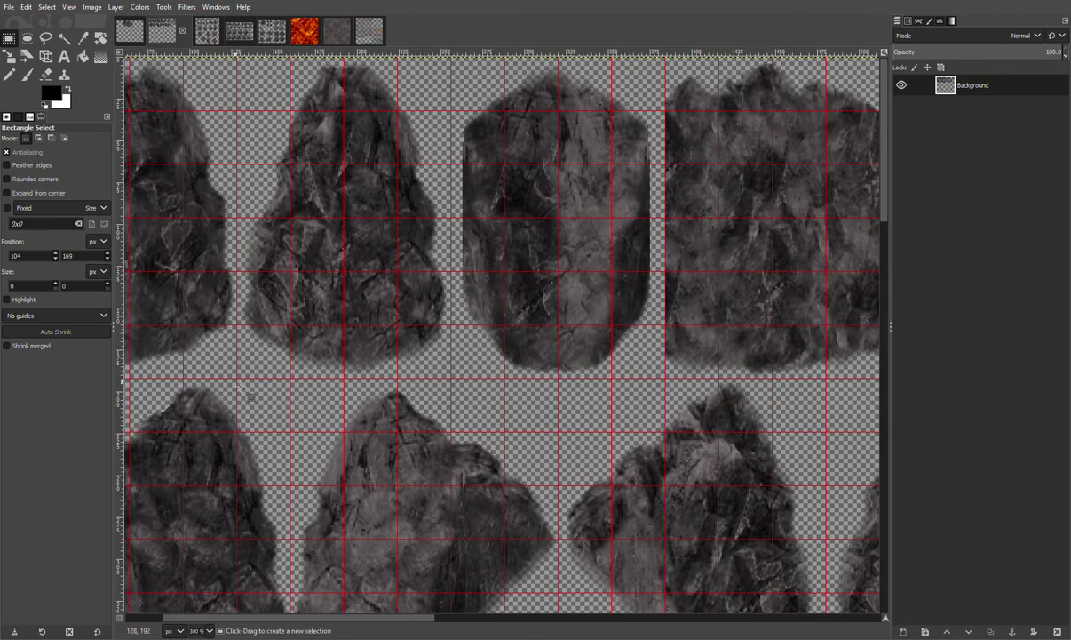
{"action": "left_click_drag", "start_coordinate": [236, 378], "coordinate": [120, 27]}
{"action": "key", "text": "ctrl+c"}
{"action": "left_click", "coordinate": [129, 29]}
{"action": "key", "text": "ctrl+v"}
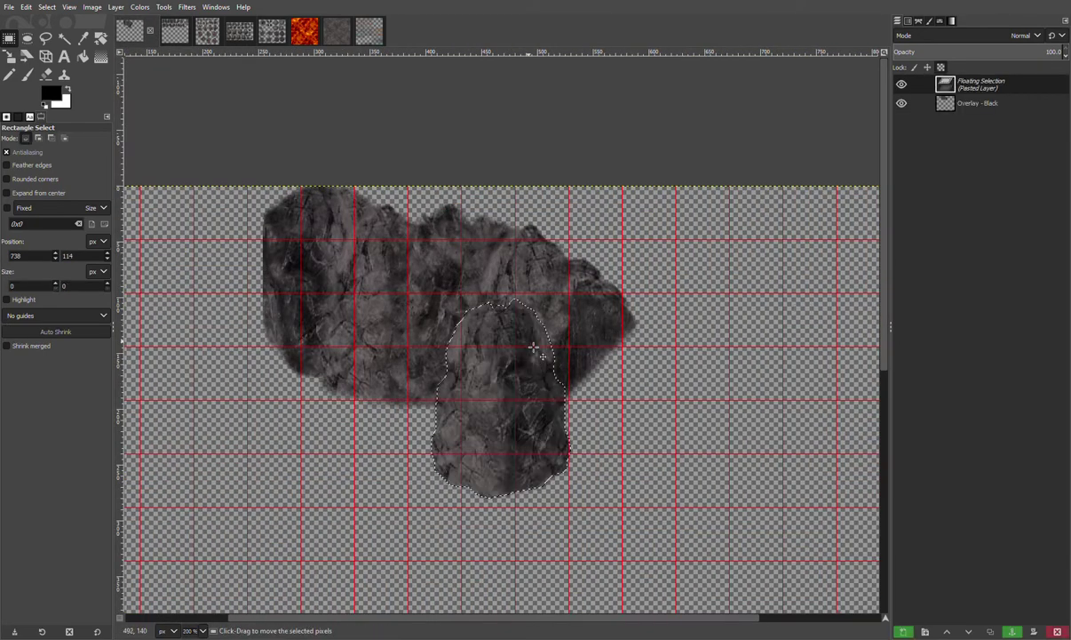
{"action": "left_click_drag", "start_coordinate": [484, 362], "coordinate": [611, 333]}
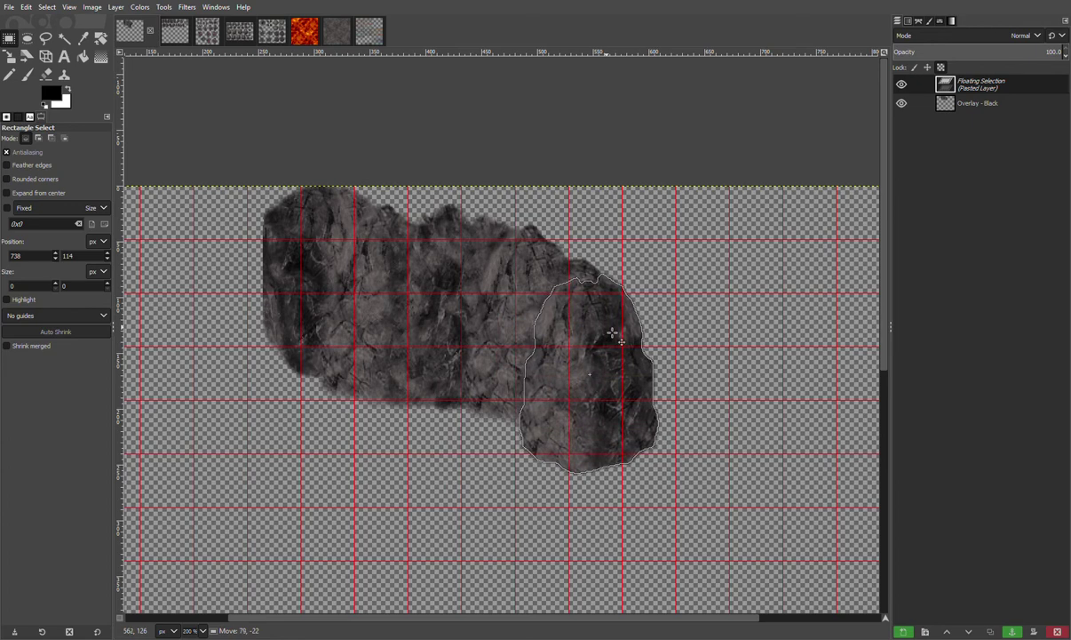
{"action": "left_click", "coordinate": [774, 347]}
Paste two more copies of the same rock, each overlapping below and slightly right of the last, to continue the wall downward
{"action": "key", "text": "ctrl+v"}
{"action": "left_click_drag", "start_coordinate": [557, 367], "coordinate": [641, 403]}
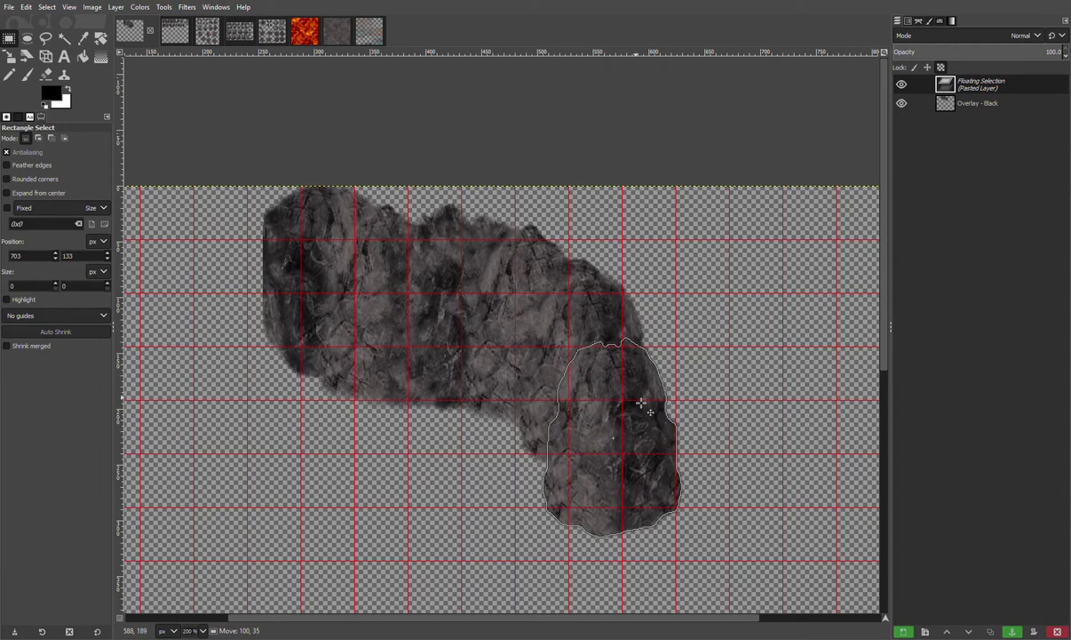
{"action": "left_click", "coordinate": [748, 360]}
{"action": "key", "text": "ctrl+v"}
{"action": "left_click_drag", "start_coordinate": [537, 353], "coordinate": [668, 375]}
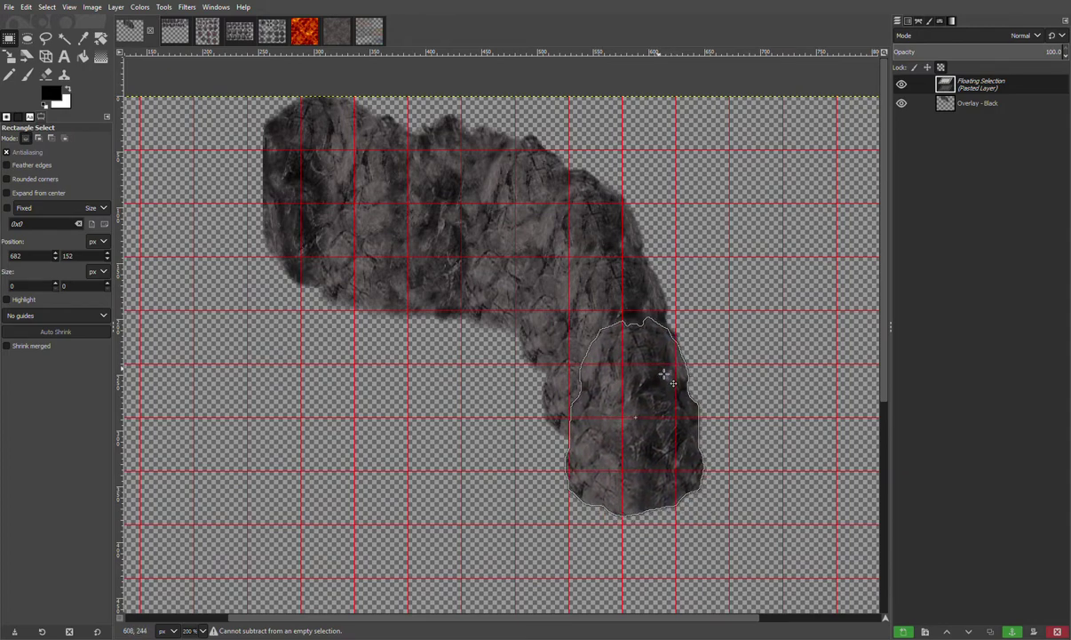
{"action": "left_click", "coordinate": [748, 321]}
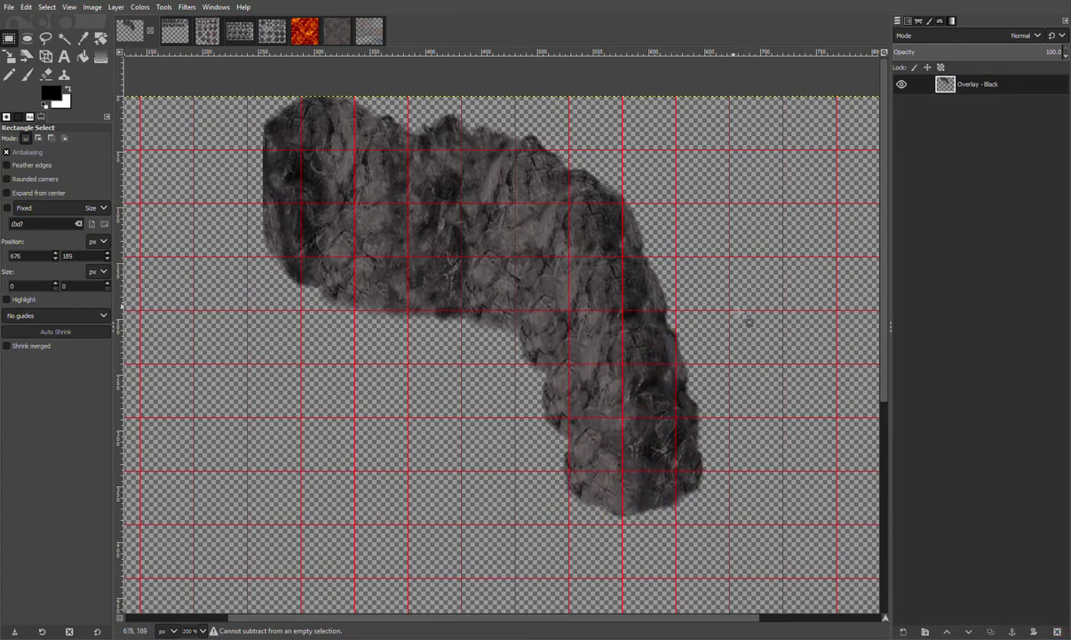
Copy the first rock of the tileset's lower row with a 160 × 192 px selection and paste it into the overlay image
{"action": "key", "text": "1"}
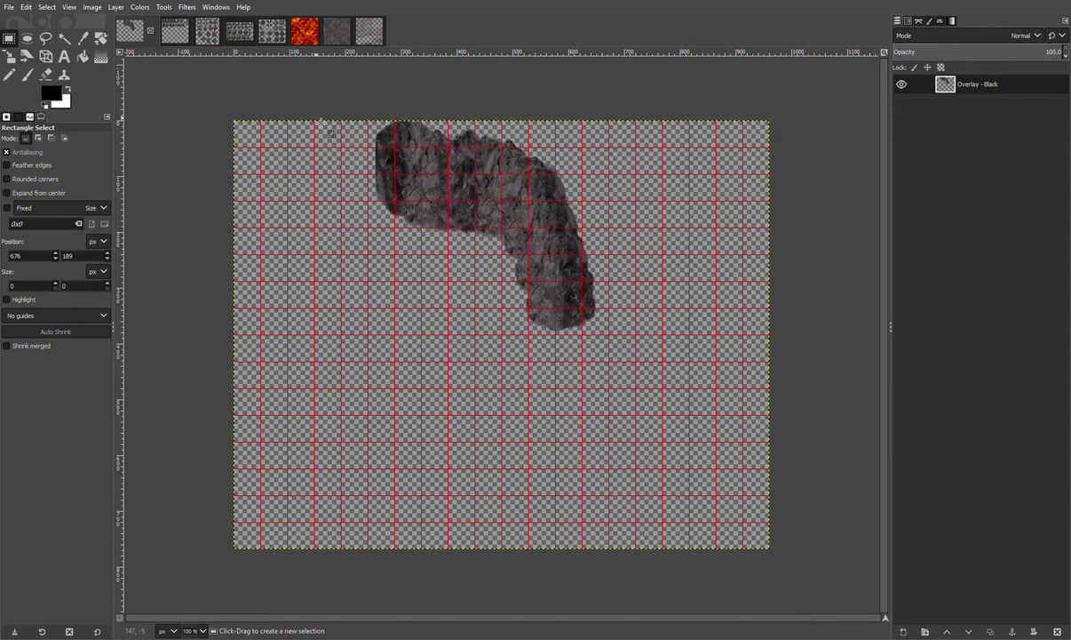
{"action": "left_click", "coordinate": [184, 32]}
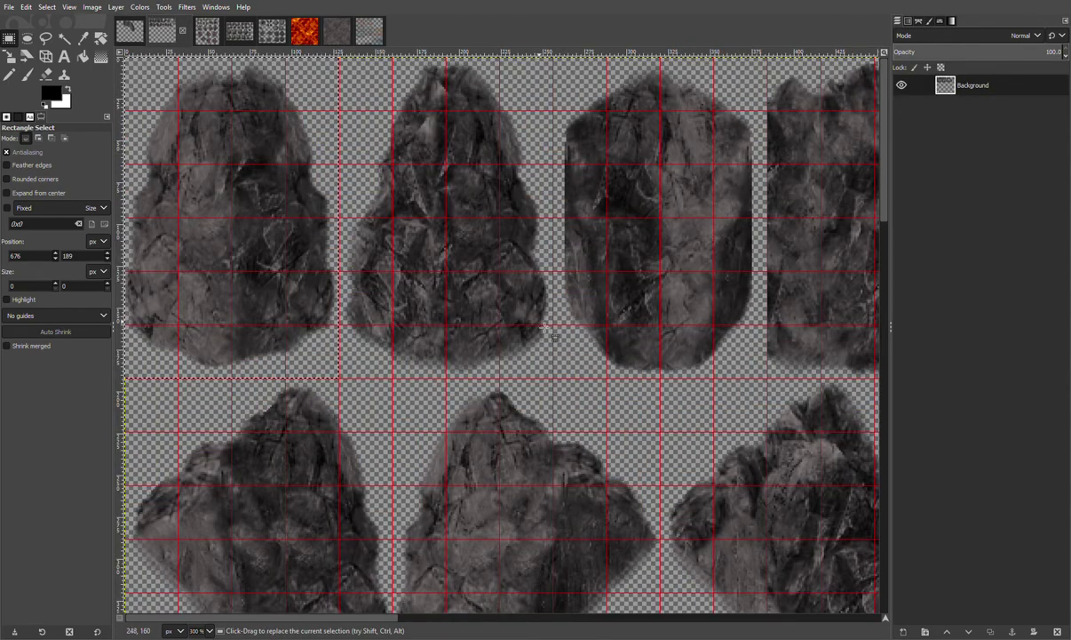
{"action": "scroll", "coordinate": [413, 402], "scroll_direction": "down", "scroll_amount": 5}
{"action": "left_click_drag", "start_coordinate": [408, 438], "coordinate": [157, 107]}
{"action": "key", "text": "ctrl+c"}
{"action": "key", "text": "ctrl+Page_Up"}
{"action": "key", "text": "ctrl+v"}
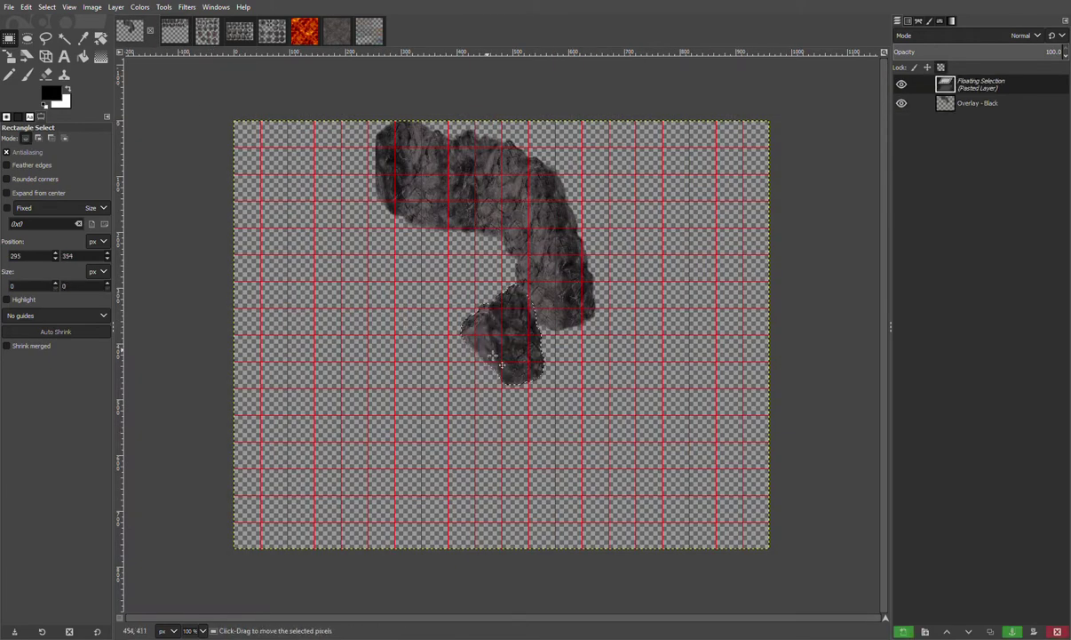
Anchor the pasted pointed rock at the left end of the rock mass and undo the extra pasted copy
{"action": "left_click_drag", "start_coordinate": [510, 342], "coordinate": [382, 190]}
{"action": "left_click_drag", "start_coordinate": [393, 311], "coordinate": [394, 306]}
{"action": "key", "text": "ctrl+z"}
{"action": "left_click", "coordinate": [433, 277]}
{"action": "key", "text": "ctrl+v"}
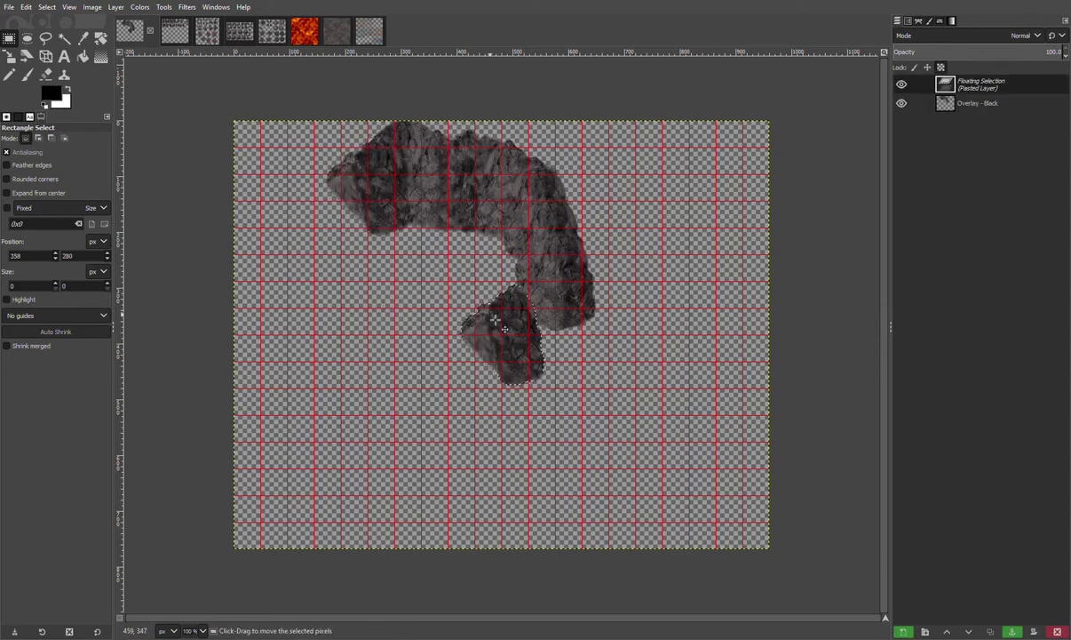
{"action": "key", "text": "ctrl+z"}
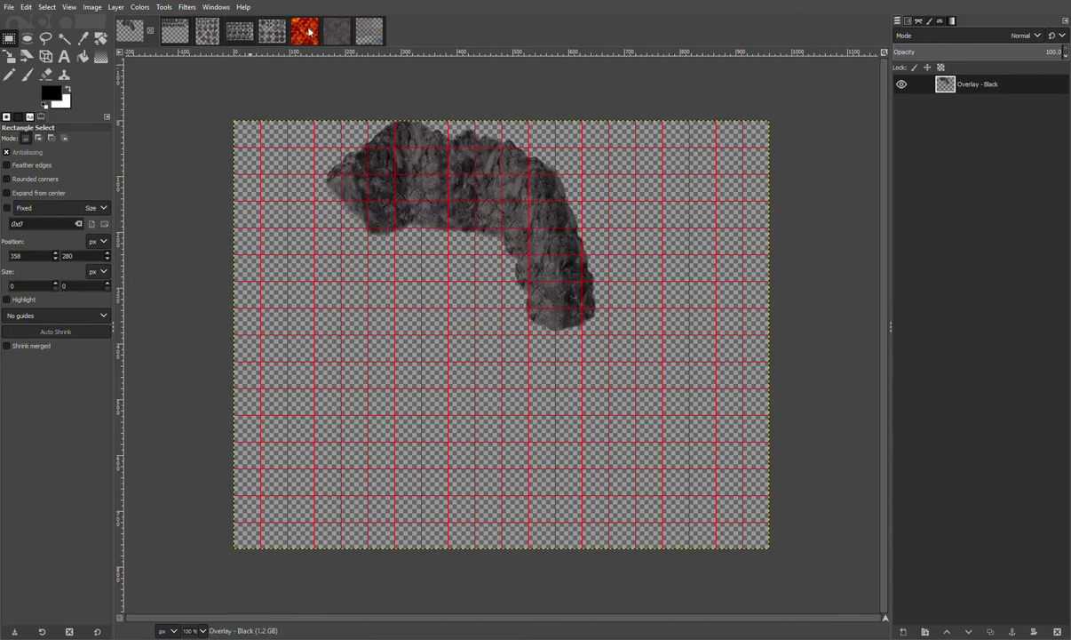
Copy the first 128 × 192 px rock of the tileset's upper row and anchor it over the rock mass's pointed left end
{"action": "left_click", "coordinate": [206, 36]}
{"action": "left_click", "coordinate": [165, 34]}
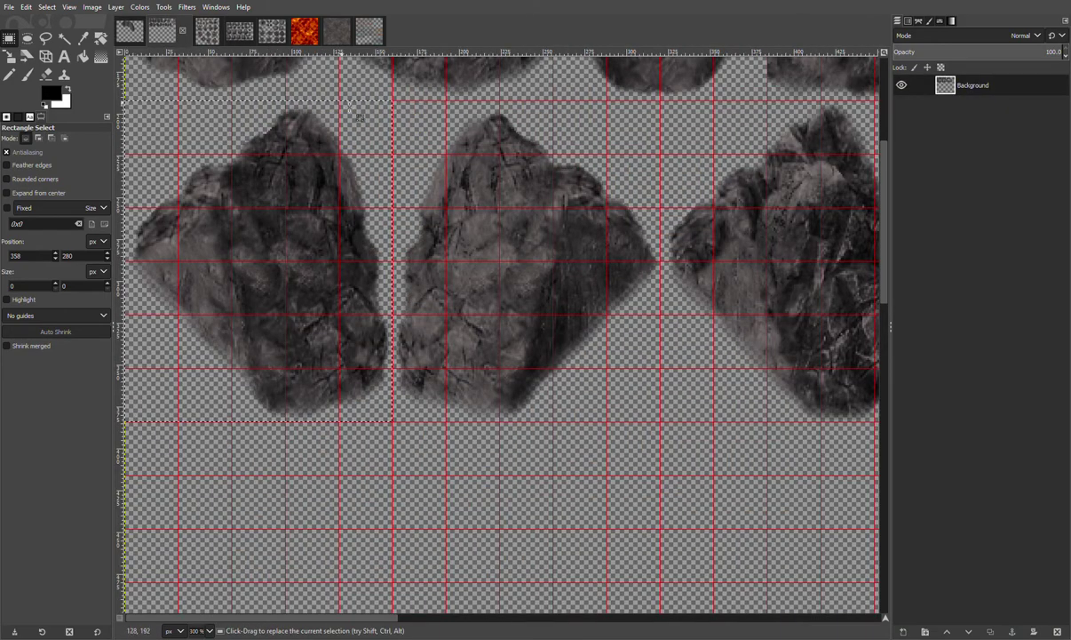
{"action": "scroll", "coordinate": [373, 120], "scroll_direction": "up", "scroll_amount": 2}
{"action": "left_click", "coordinate": [340, 285]}
{"action": "left_click_drag", "start_coordinate": [341, 382], "coordinate": [128, 61]}
{"action": "key", "text": "ctrl+c"}
{"action": "left_click", "coordinate": [130, 35]}
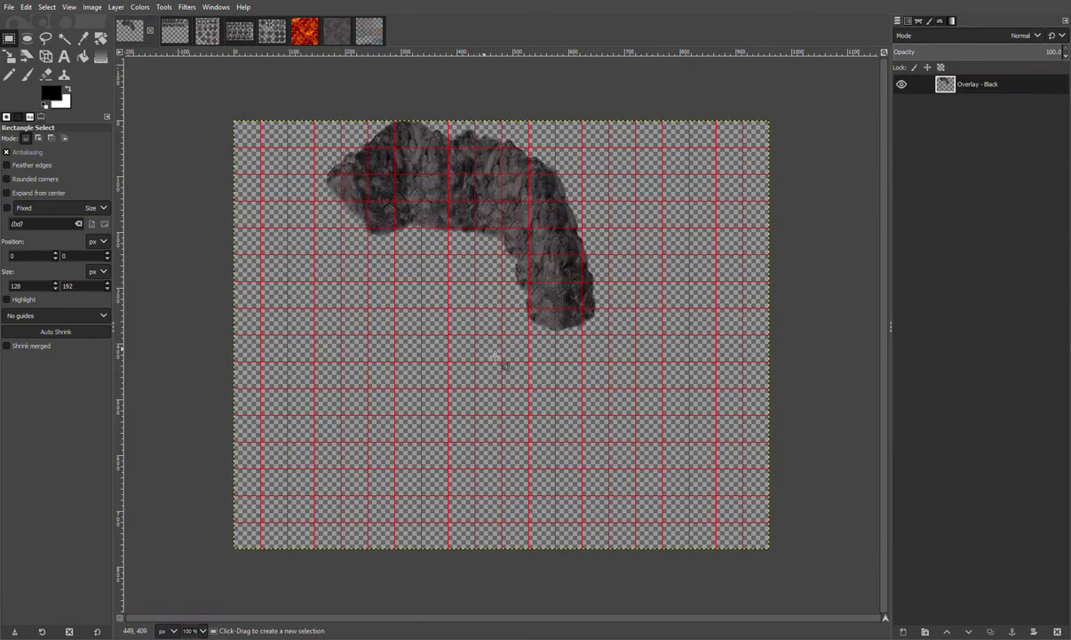
{"action": "key", "text": "ctrl+v"}
{"action": "left_click_drag", "start_coordinate": [475, 346], "coordinate": [351, 240]}
{"action": "left_click", "coordinate": [379, 299]}
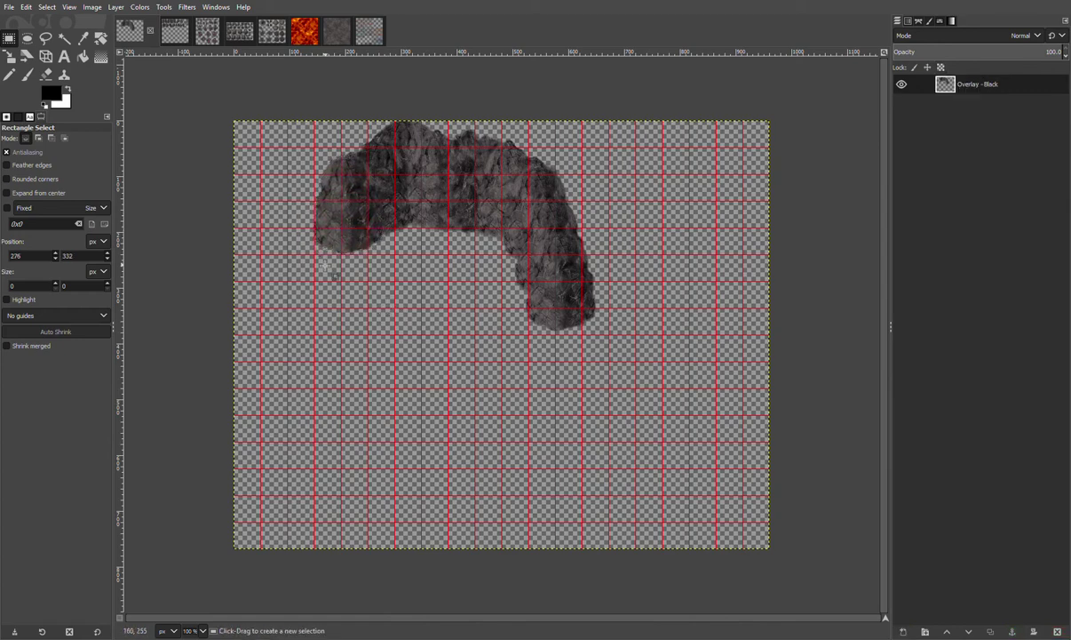
Copy the 160 × 192 px pointed rock starting the tileset's lower row and anchor it over the rock mass's left end
{"action": "left_click", "coordinate": [168, 32]}
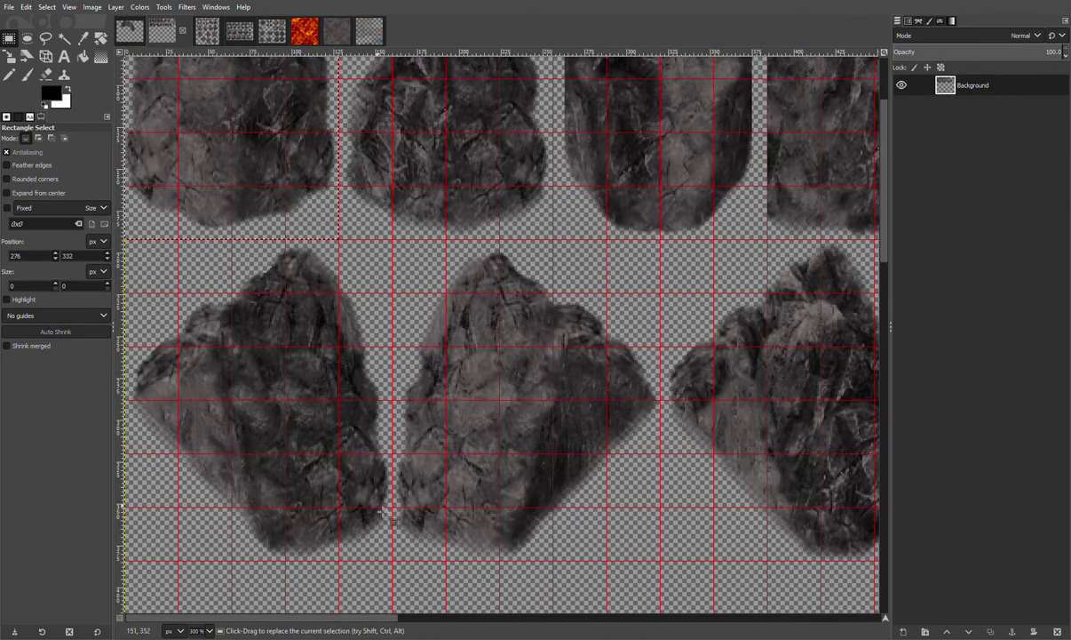
{"action": "left_click_drag", "start_coordinate": [393, 561], "coordinate": [126, 240]}
{"action": "key", "text": "ctrl+c"}
{"action": "left_click", "coordinate": [130, 33]}
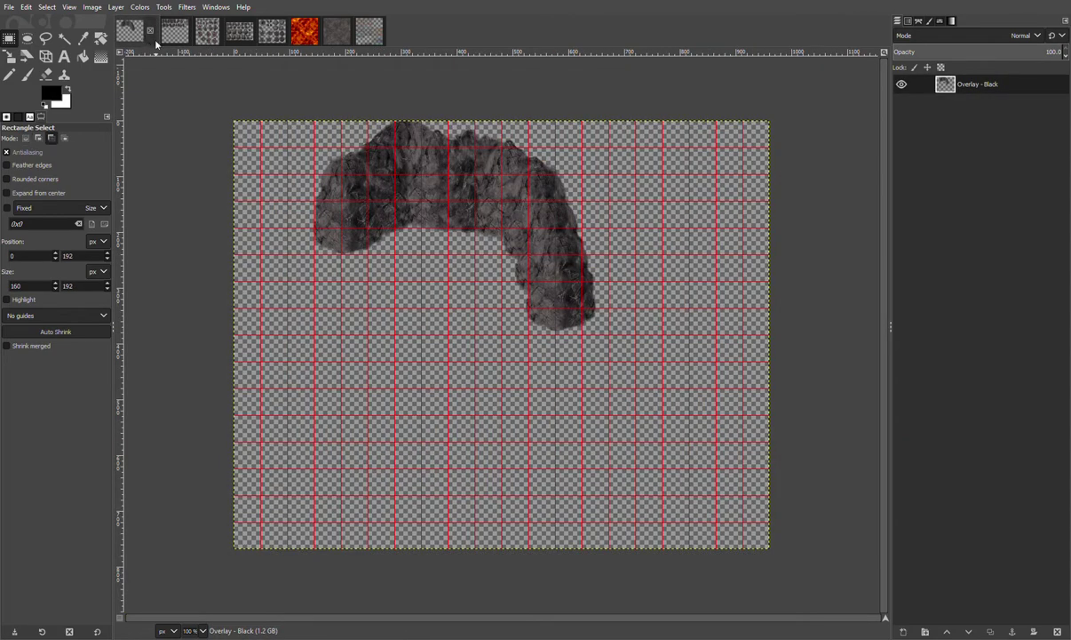
{"action": "key", "text": "ctrl+v"}
{"action": "left_click_drag", "start_coordinate": [523, 338], "coordinate": [340, 219]}
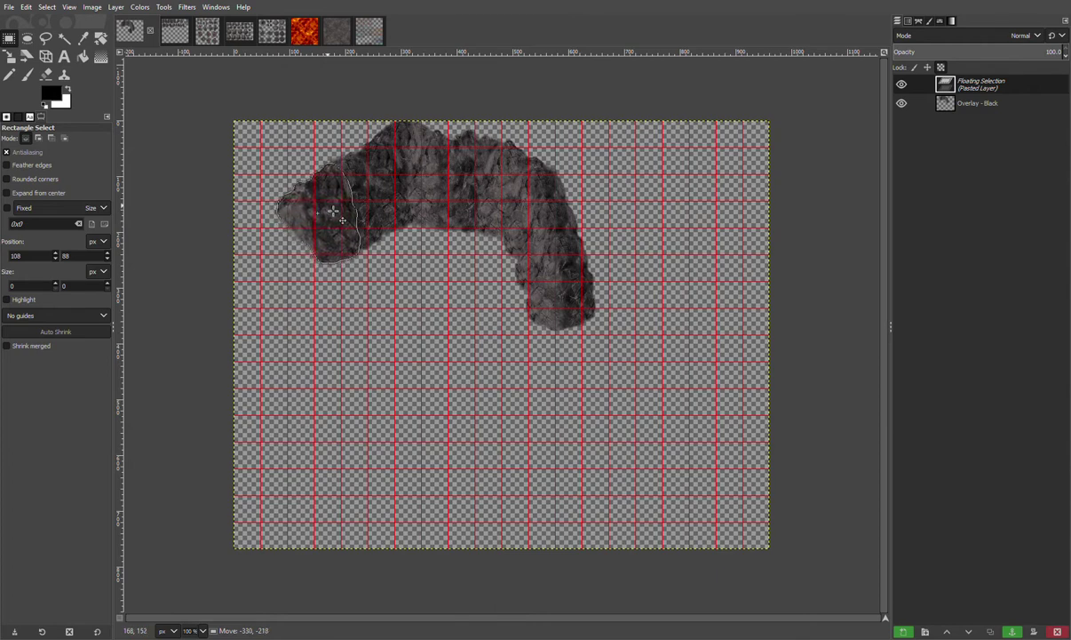
{"action": "left_click", "coordinate": [358, 306]}
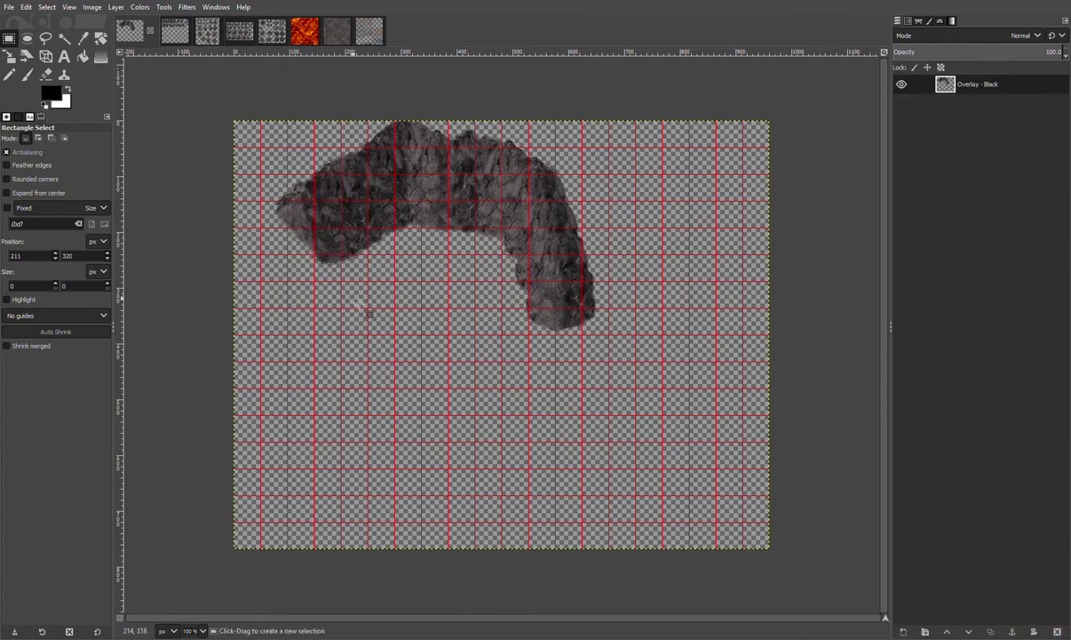
Copy the soft-edged rock block in the tileset's upper row with a 139 × 192 px selection
{"action": "key", "text": "shift"}
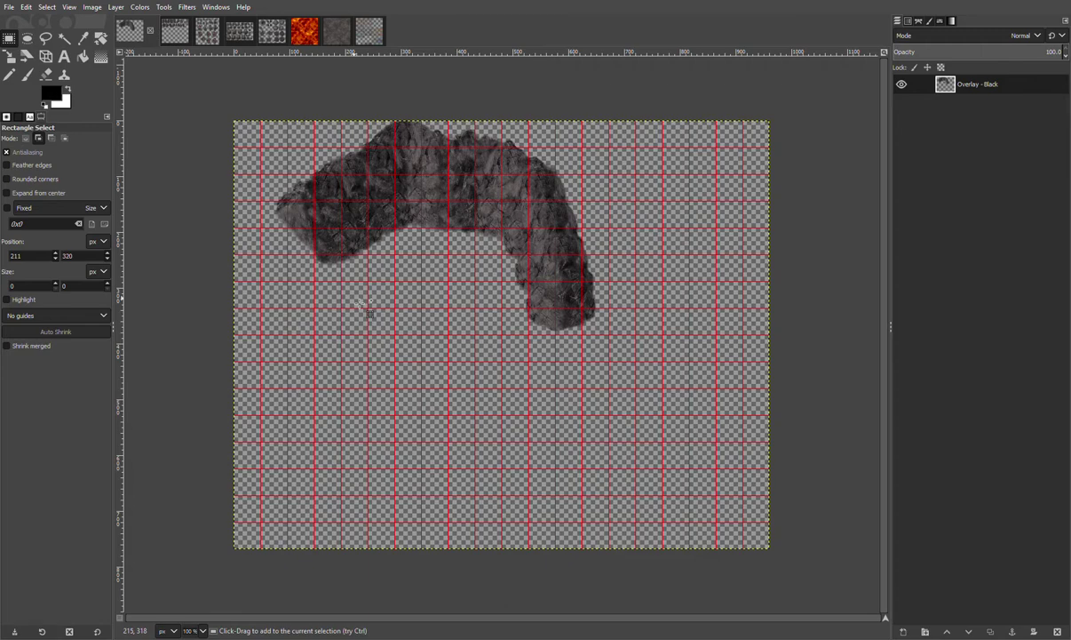
{"action": "key", "text": "plus"}
{"action": "key", "text": "plus"}
{"action": "scroll", "coordinate": [384, 304], "scroll_direction": "up", "scroll_amount": 2}
{"action": "left_click", "coordinate": [180, 23]}
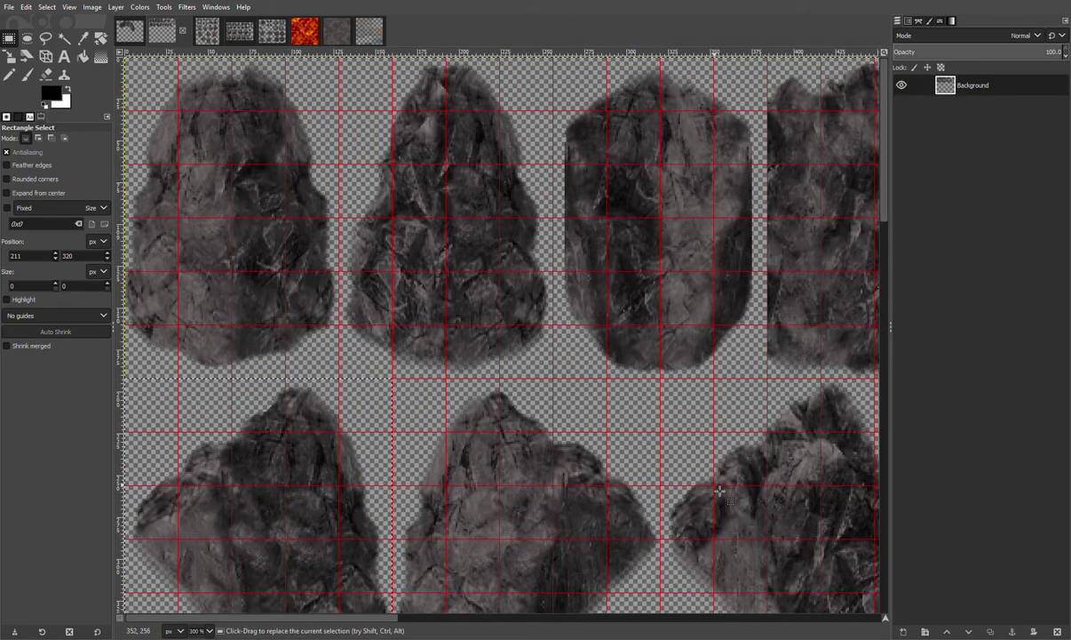
{"action": "left_click_drag", "start_coordinate": [370, 616], "coordinate": [563, 616]}
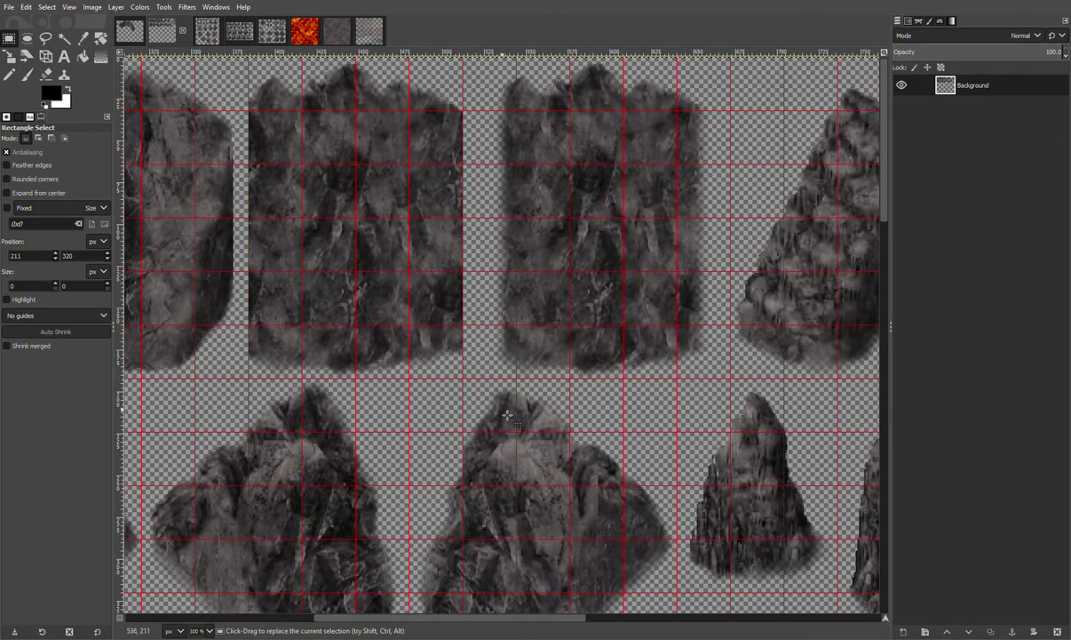
{"action": "left_click_drag", "start_coordinate": [487, 376], "coordinate": [622, 193]}
{"action": "left_click_drag", "start_coordinate": [698, 71], "coordinate": [716, 58]}
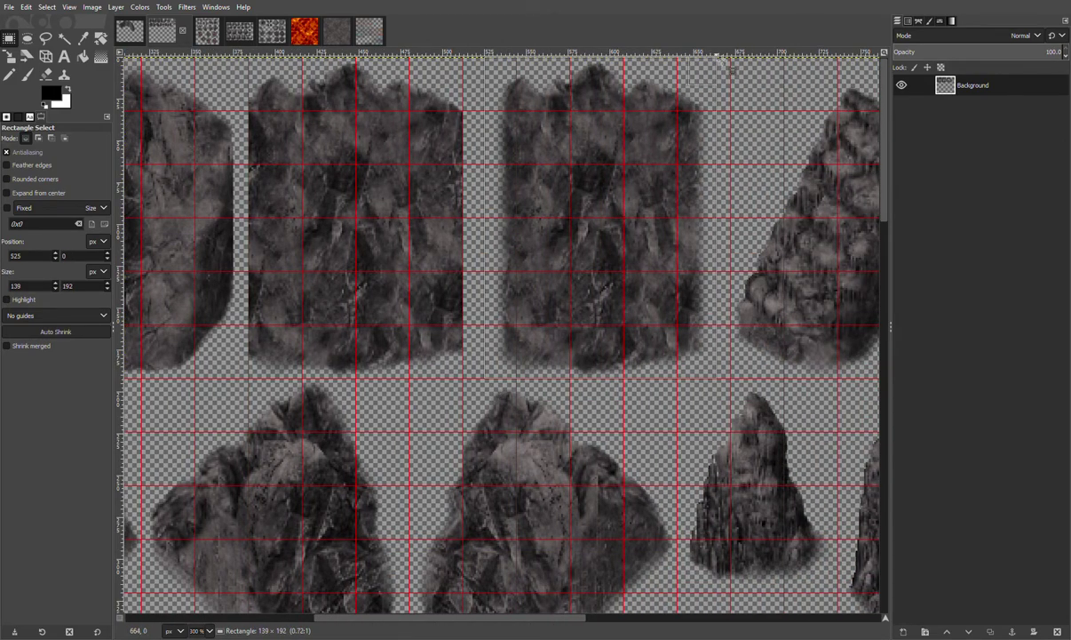
{"action": "key", "text": "ctrl+c"}
Paste the soft-edged block over the pointed left end of the overlay rock mass and anchor it
{"action": "left_click", "coordinate": [141, 40]}
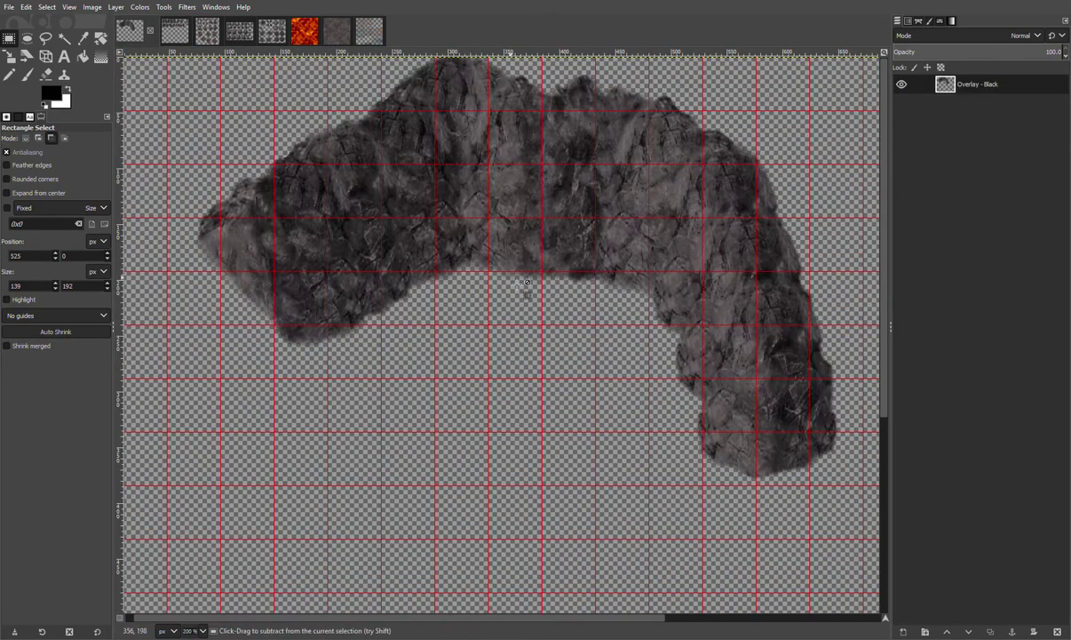
{"action": "key", "text": "ctrl+v"}
{"action": "left_click_drag", "start_coordinate": [507, 338], "coordinate": [266, 273]}
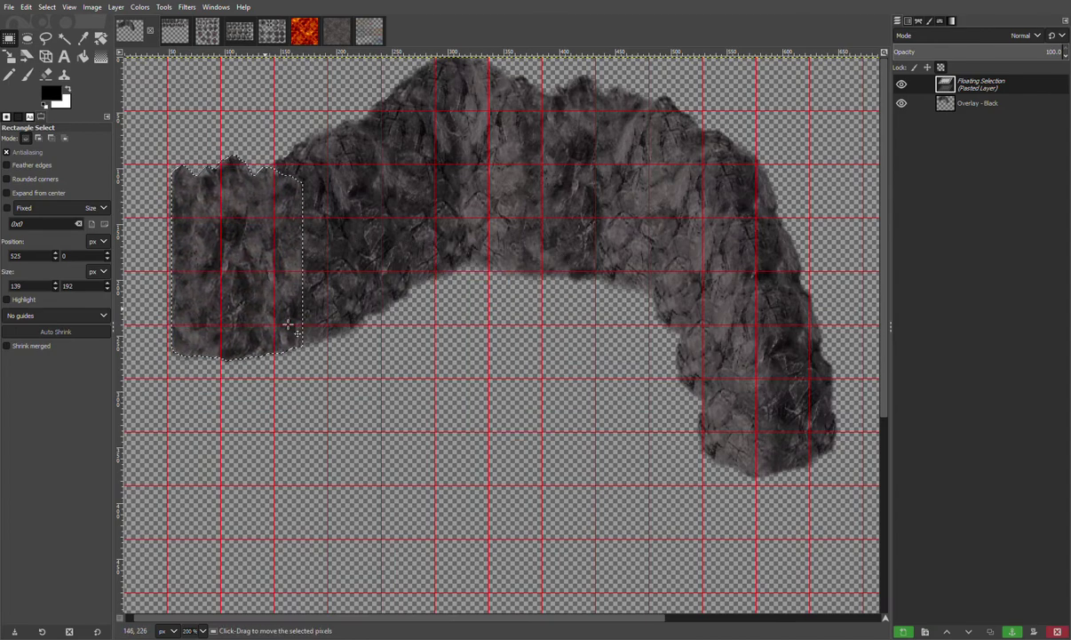
{"action": "left_click", "coordinate": [411, 449]}
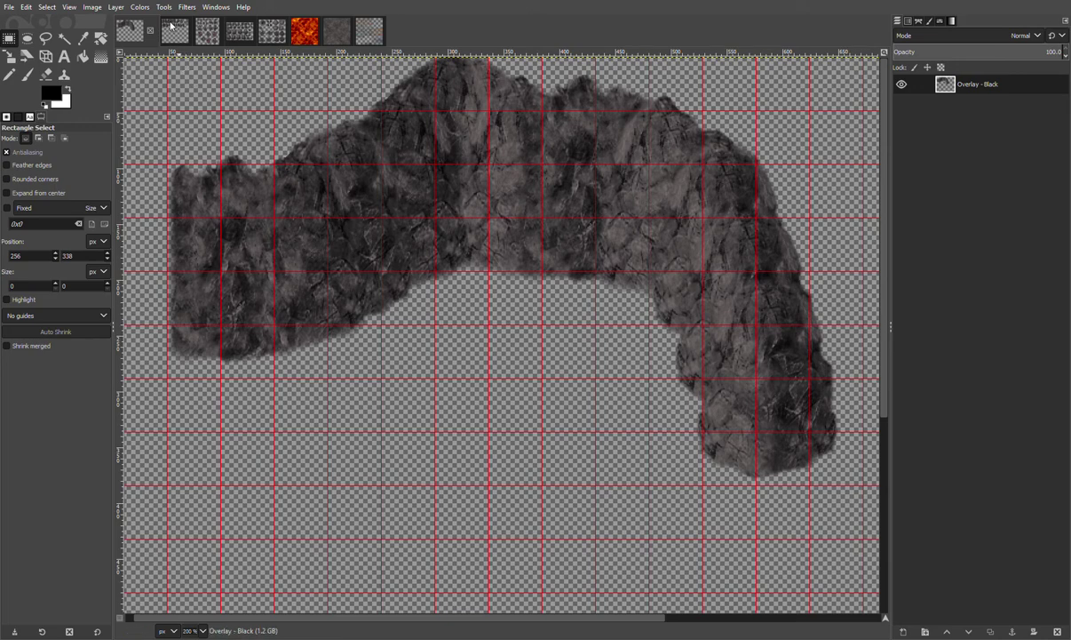
Copy the first pointed rock of the tileset's lower row again and anchor it over the soft-edged block's left side
{"action": "left_click", "coordinate": [175, 30]}
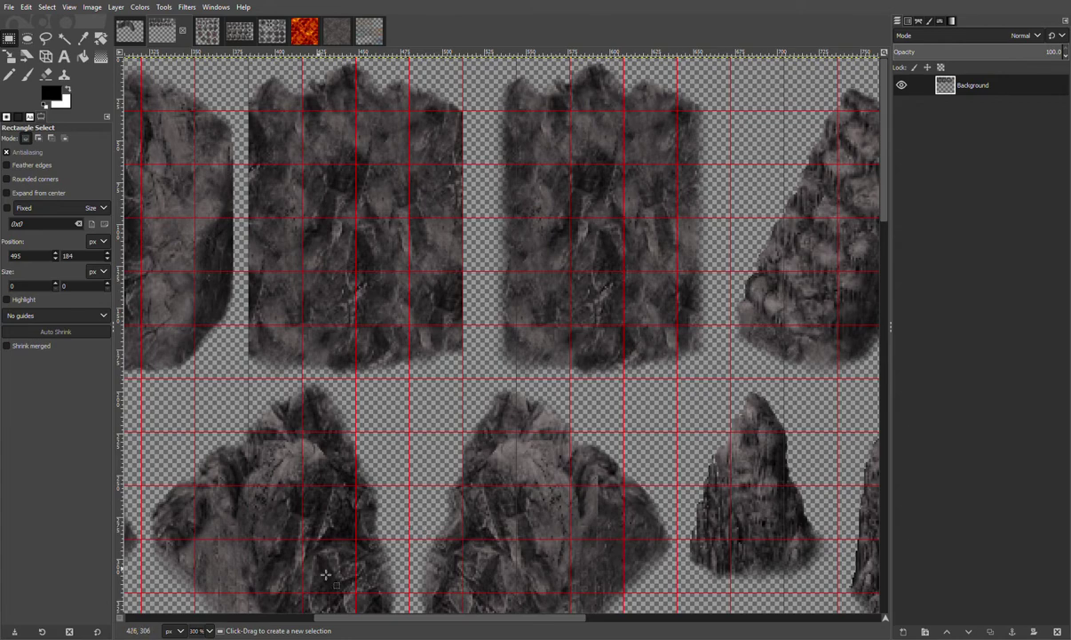
{"action": "scroll", "coordinate": [413, 588], "scroll_direction": "left", "scroll_amount": 5}
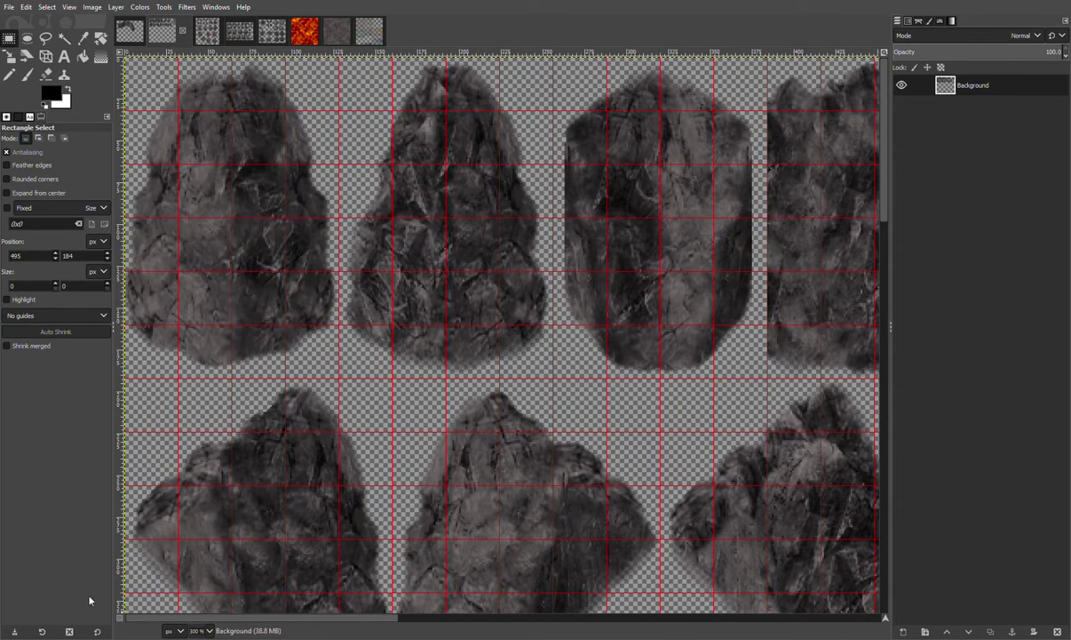
{"action": "scroll", "coordinate": [338, 404], "scroll_direction": "down", "scroll_amount": 5}
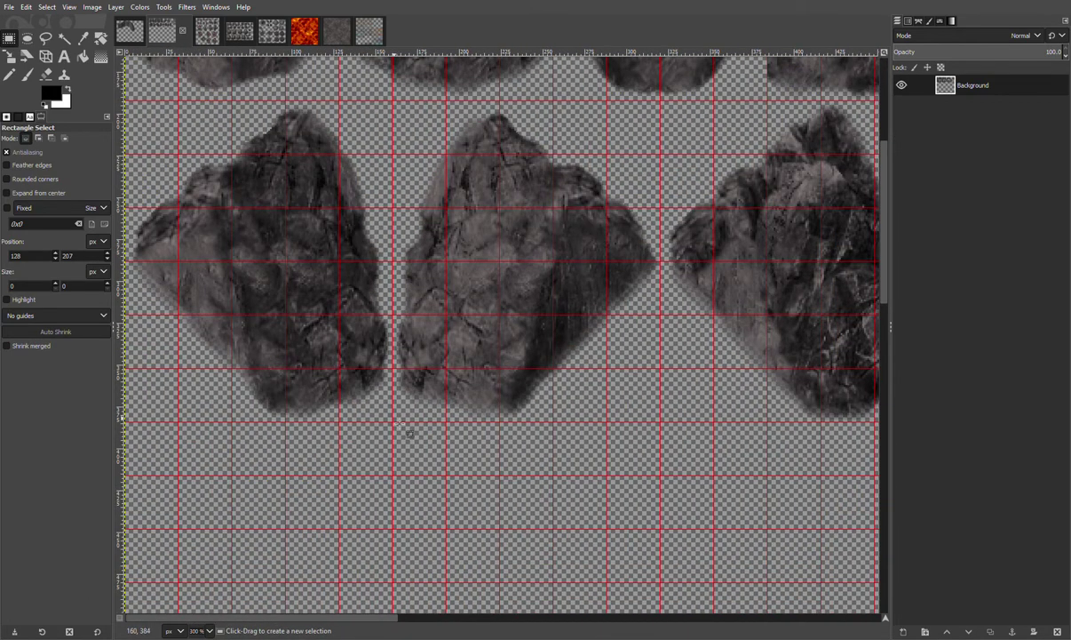
{"action": "left_click_drag", "start_coordinate": [385, 412], "coordinate": [138, 116]}
{"action": "key", "text": "ctrl+c"}
{"action": "left_click", "coordinate": [131, 32]}
{"action": "key", "text": "ctrl+v"}
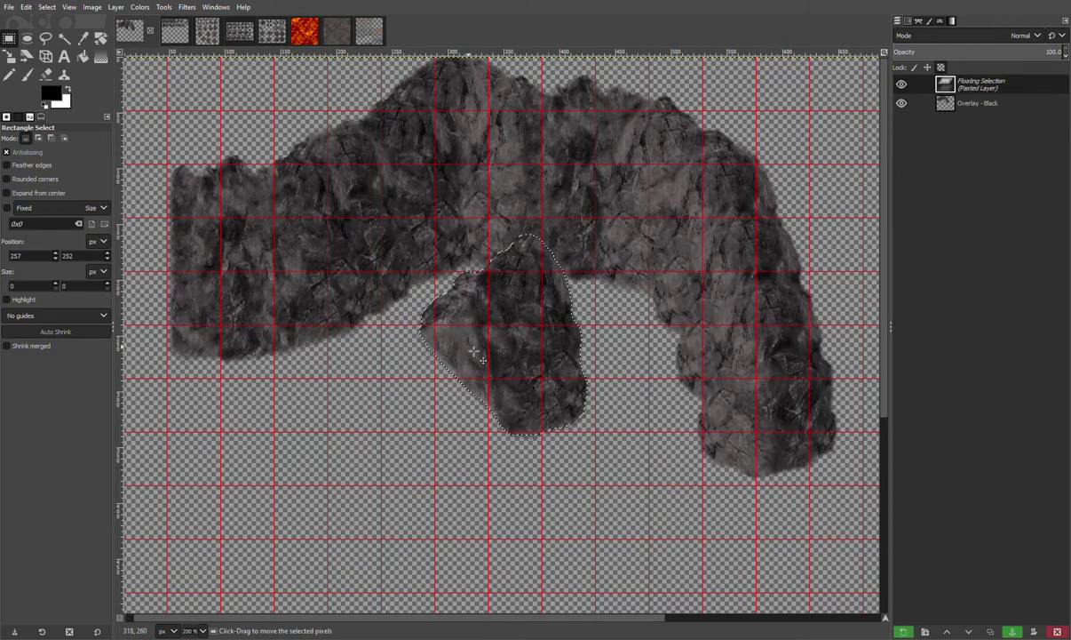
{"action": "left_click_drag", "start_coordinate": [400, 338], "coordinate": [144, 280]}
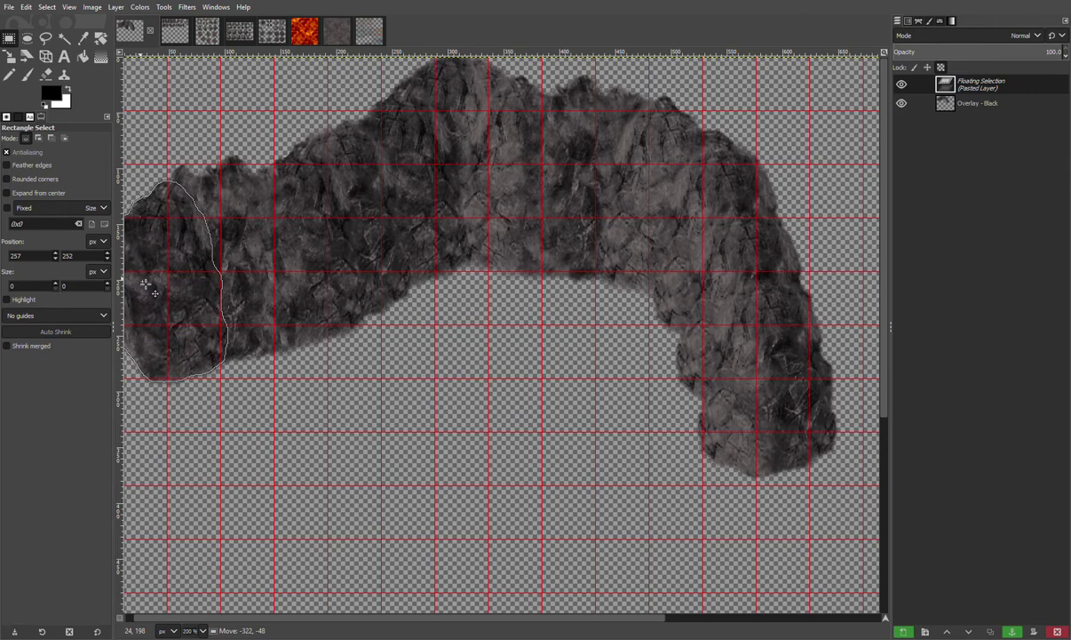
{"action": "left_click", "coordinate": [274, 386]}
Paste another copy of the pointed rock slightly lower, running off the canvas's left edge, and anchor it
{"action": "key", "text": "ctrl+v"}
{"action": "left_click_drag", "start_coordinate": [430, 374], "coordinate": [121, 326]}
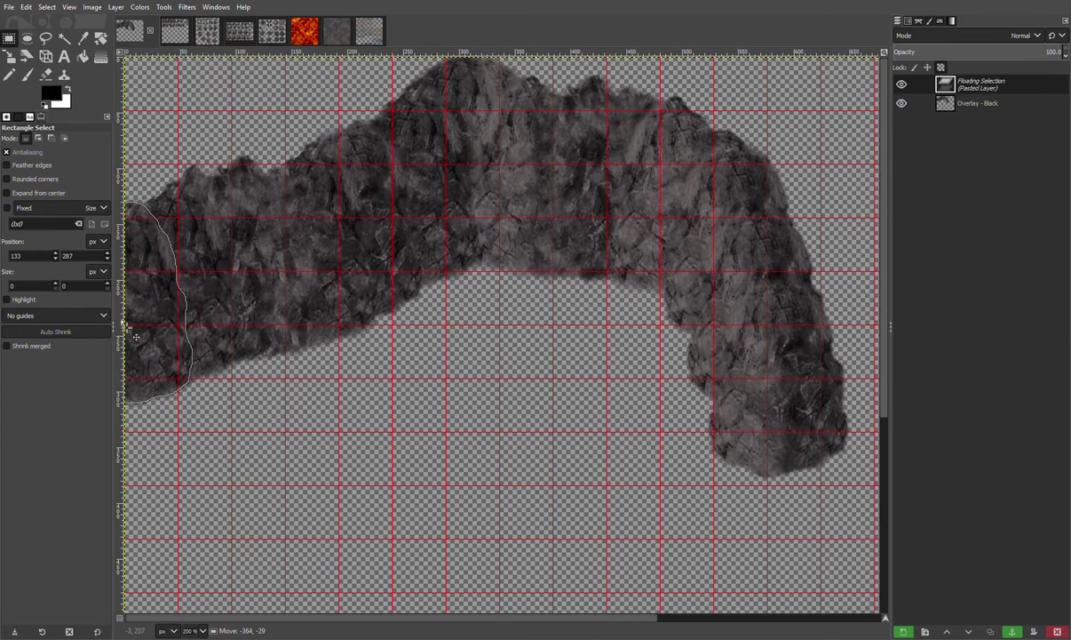
{"action": "left_click", "coordinate": [379, 400]}
Copy the second 160 × 192 px rock of the tileset's lower row and anchor it on the EVENTS layer at the canvas's left edge, below the wall
{"action": "key", "text": "1"}
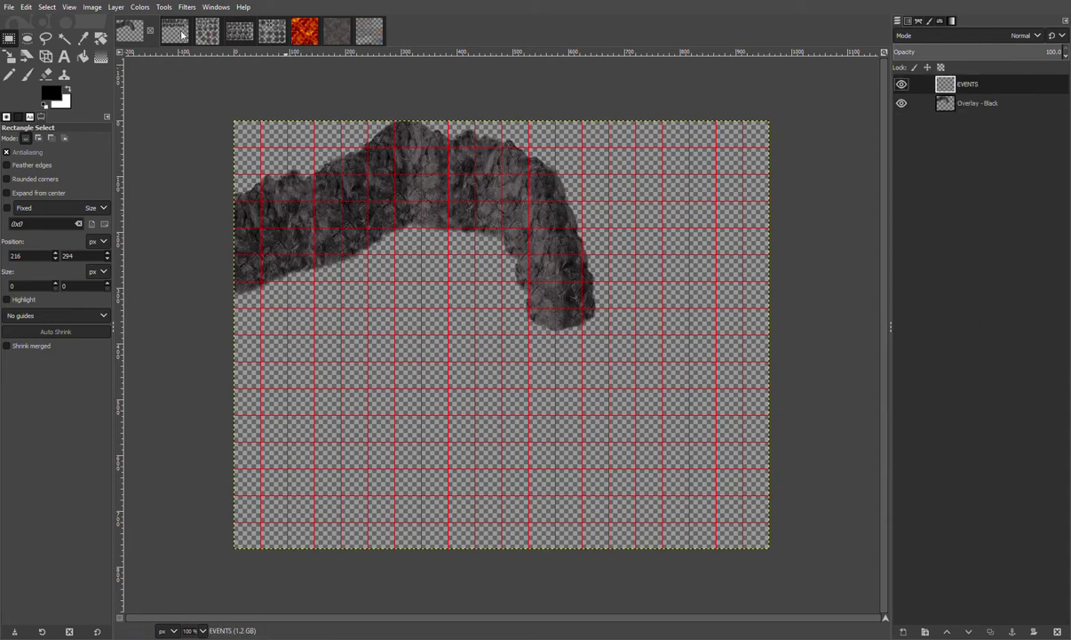
{"action": "left_click", "coordinate": [175, 32]}
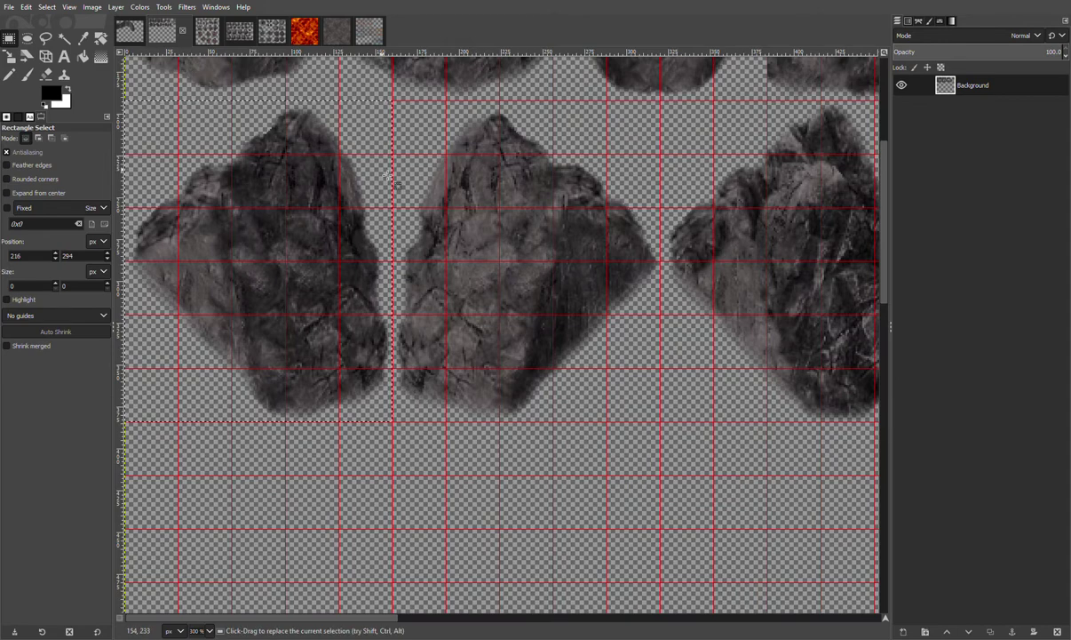
{"action": "left_click", "coordinate": [503, 225]}
{"action": "scroll", "coordinate": [483, 220], "scroll_direction": "up", "scroll_amount": 5}
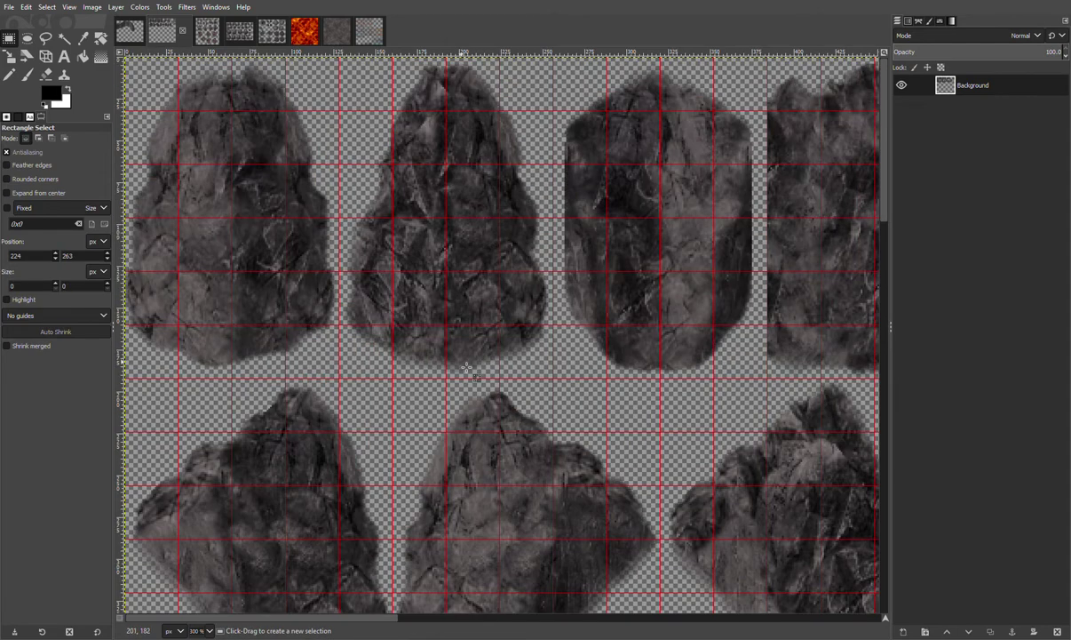
{"action": "scroll", "coordinate": [453, 351], "scroll_direction": "down", "scroll_amount": 7}
{"action": "scroll", "coordinate": [458, 373], "scroll_direction": "up", "scroll_amount": 3}
{"action": "left_click_drag", "start_coordinate": [410, 415], "coordinate": [662, 102]}
{"action": "key", "text": "ctrl+c"}
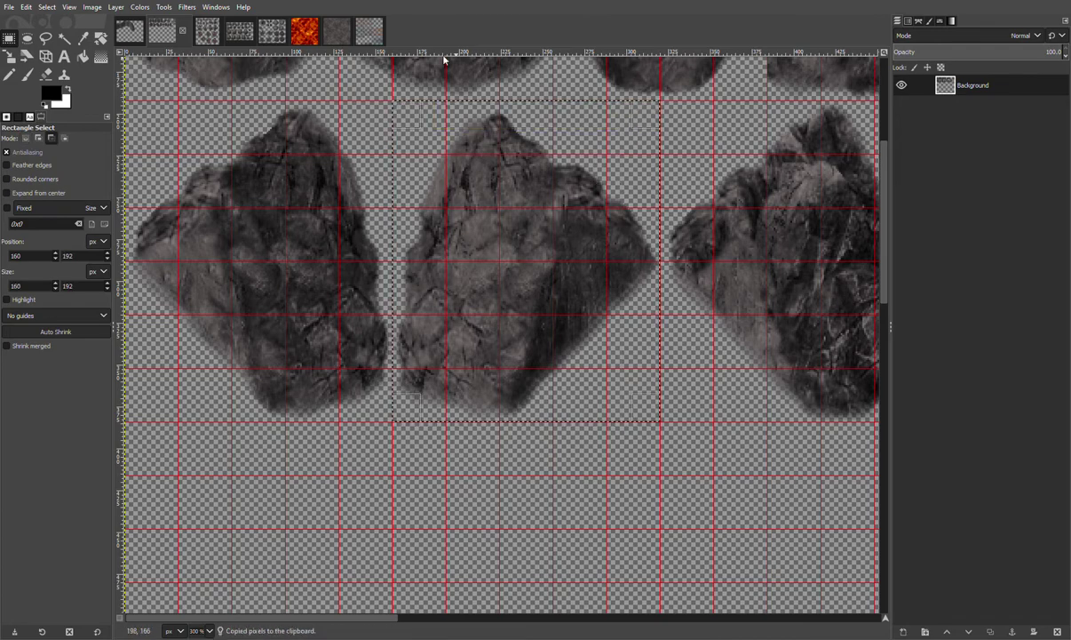
{"action": "left_click", "coordinate": [130, 31]}
{"action": "key", "text": "ctrl+v"}
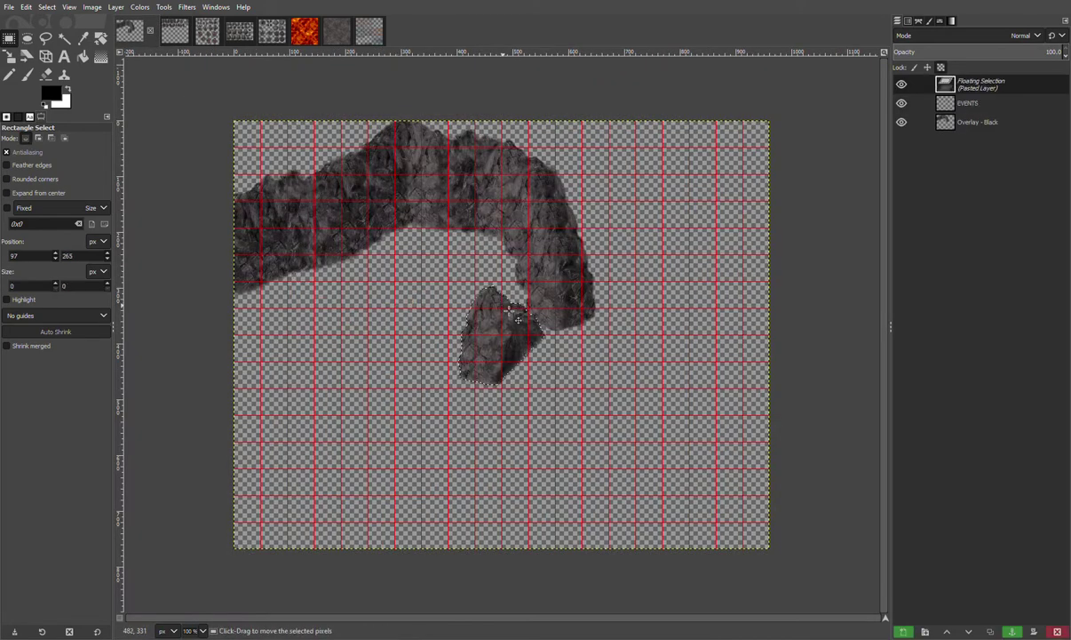
{"action": "left_click_drag", "start_coordinate": [501, 330], "coordinate": [249, 354]}
{"action": "left_click", "coordinate": [324, 348]}
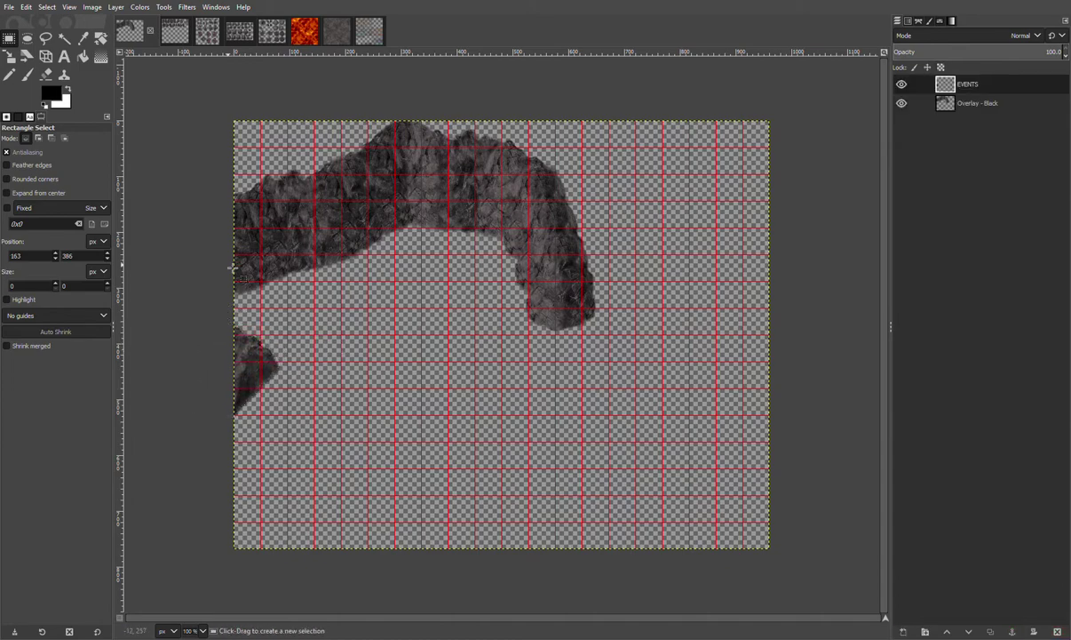
Copy the soft-edged rock block with a 143 × 192 px selection and anchor it on the EVENTS layer over the separate rock at the left edge
{"action": "left_click", "coordinate": [175, 31]}
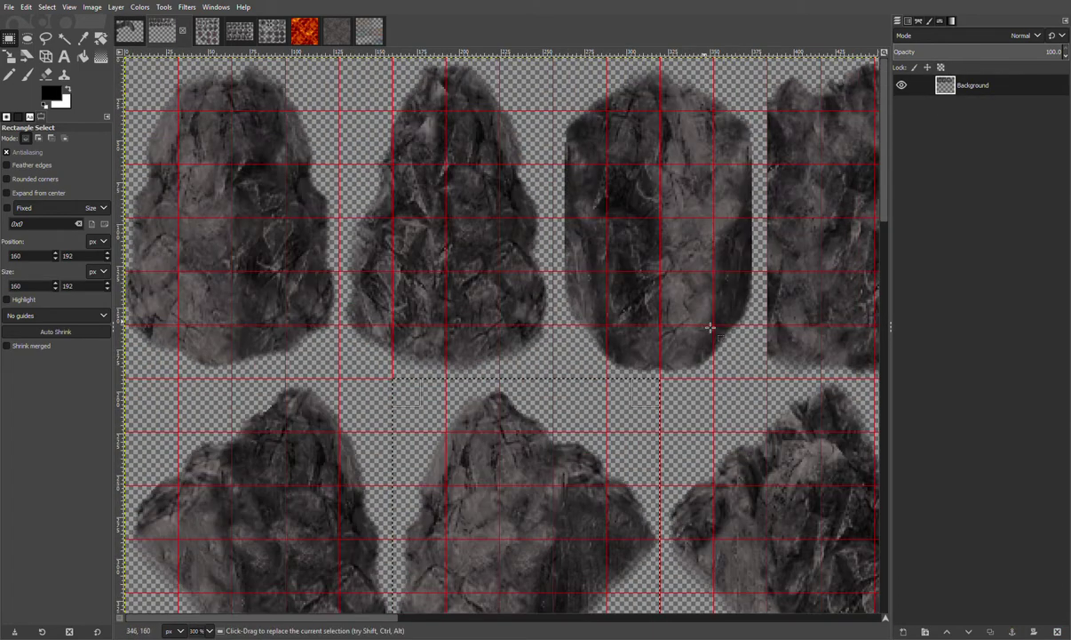
{"action": "left_click_drag", "start_coordinate": [364, 619], "coordinate": [583, 588]}
{"action": "left_click", "coordinate": [464, 337]}
{"action": "left_click_drag", "start_coordinate": [397, 378], "coordinate": [636, 56]}
{"action": "key", "text": "ctrl+c"}
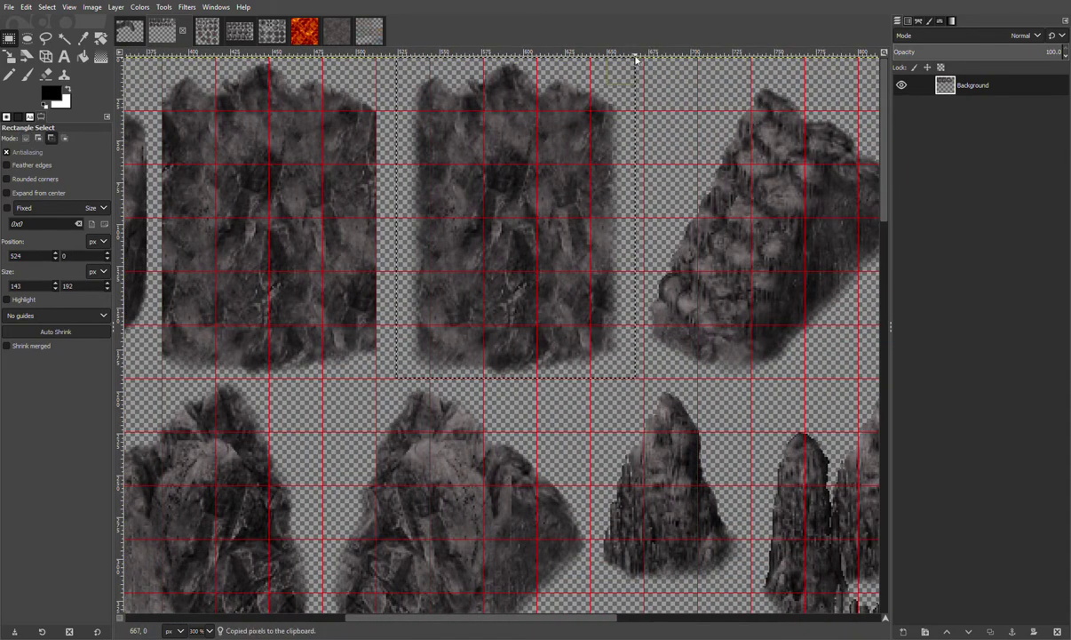
{"action": "left_click", "coordinate": [130, 31]}
{"action": "key", "text": "ctrl+v"}
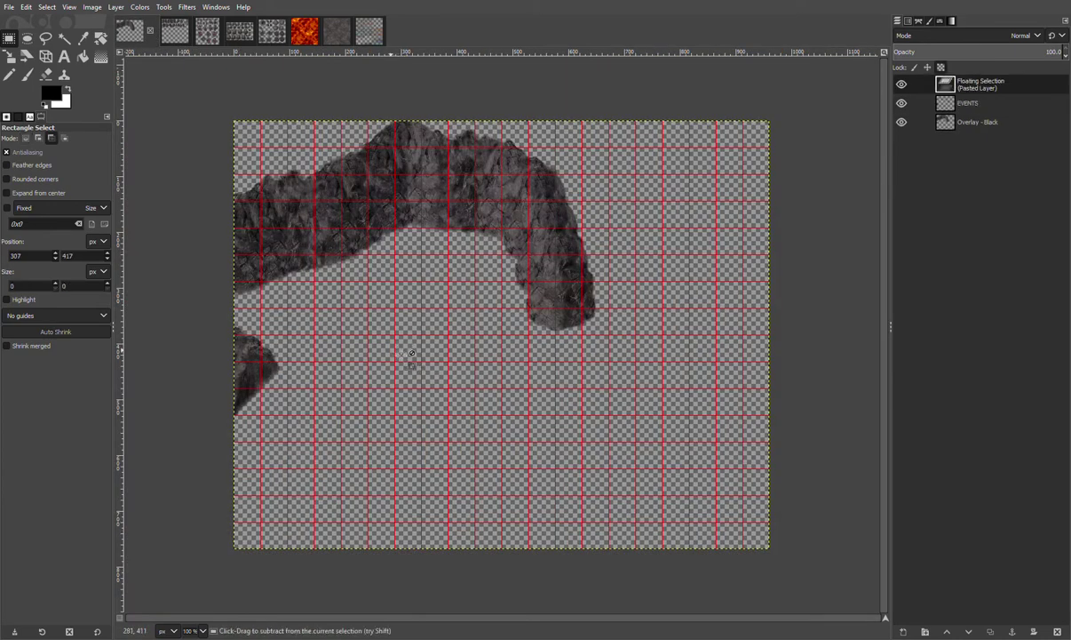
{"action": "left_click_drag", "start_coordinate": [474, 327], "coordinate": [269, 396]}
{"action": "left_click", "coordinate": [346, 334]}
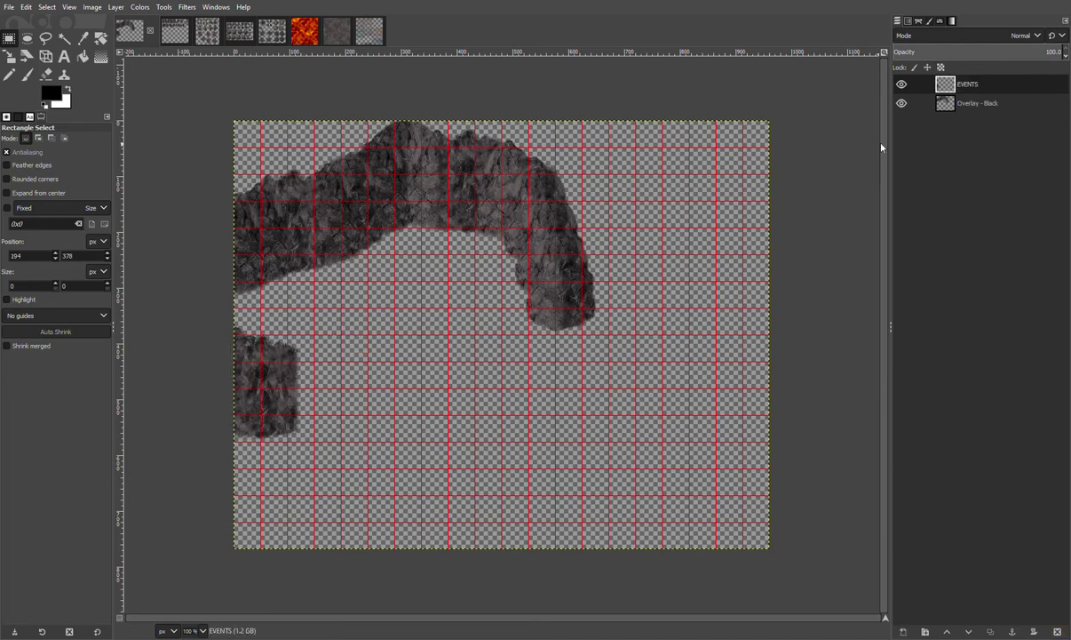
Rename the two existing rock layers Upper - Front and Upper - Back, and add a new EVENTS layer between them
{"action": "key", "text": "ctrl+z"}
{"action": "left_click", "coordinate": [983, 103]}
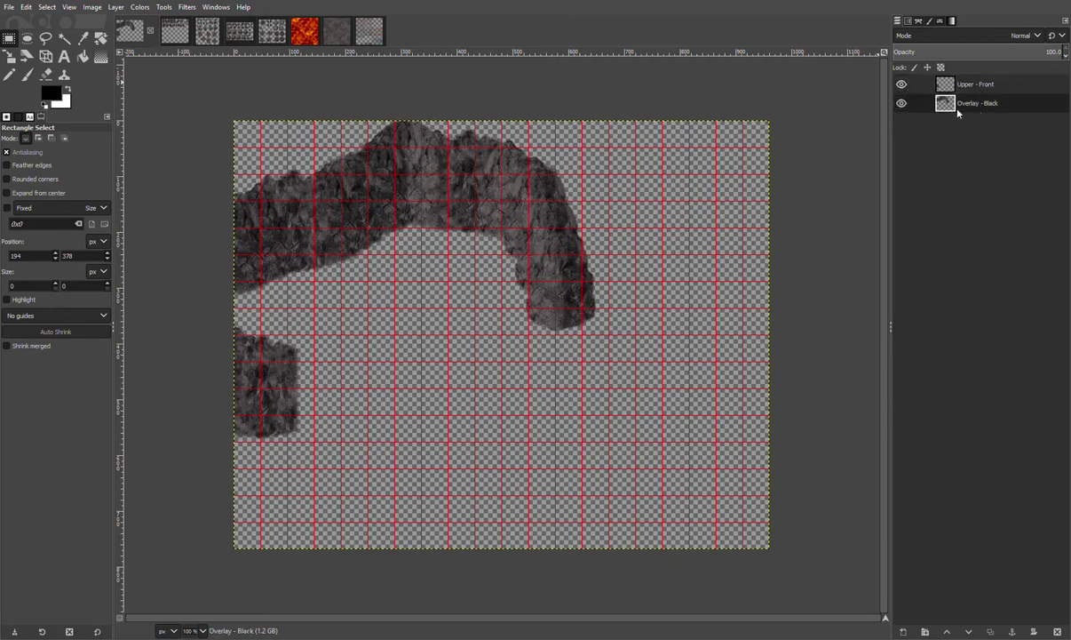
{"action": "key", "text": "ctrl+z"}
{"action": "key", "text": "ctrl+z"}
Copy the third rock of the tileset's upper row with a 128 × 192 px selection
{"action": "left_click", "coordinate": [172, 32]}
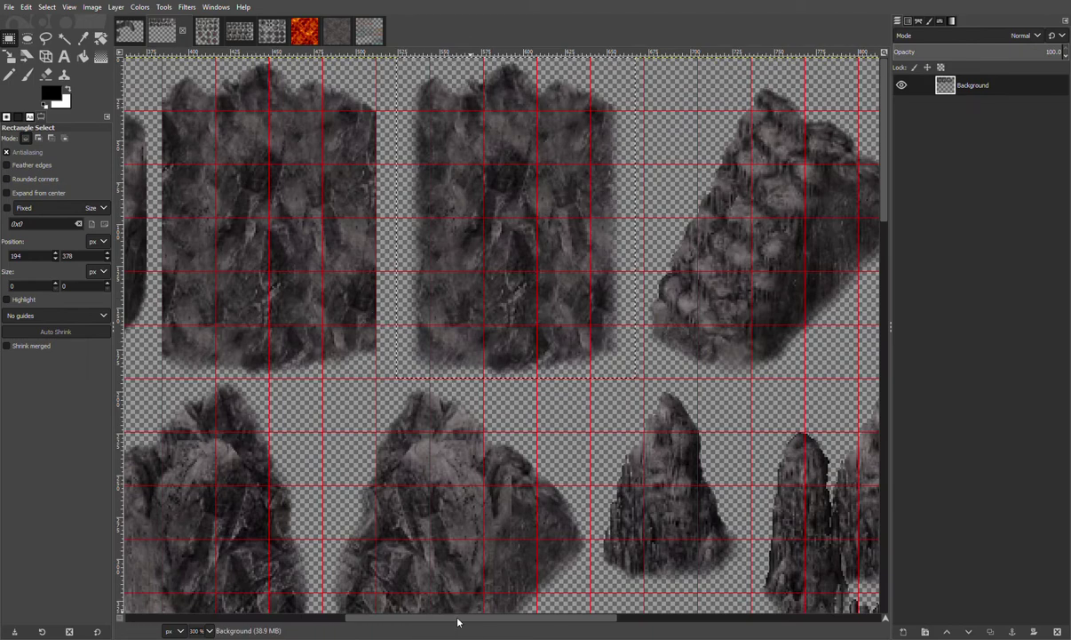
{"action": "left_click_drag", "start_coordinate": [457, 619], "coordinate": [199, 614]}
{"action": "scroll", "coordinate": [390, 487], "scroll_direction": "down", "scroll_amount": 5}
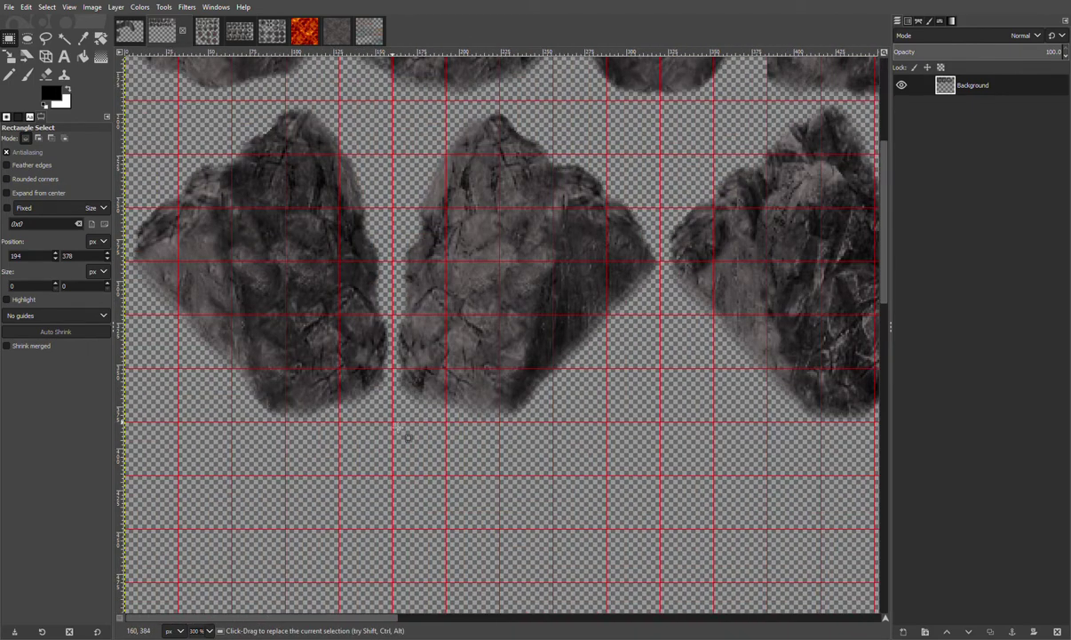
{"action": "left_click_drag", "start_coordinate": [393, 422], "coordinate": [124, 100]}
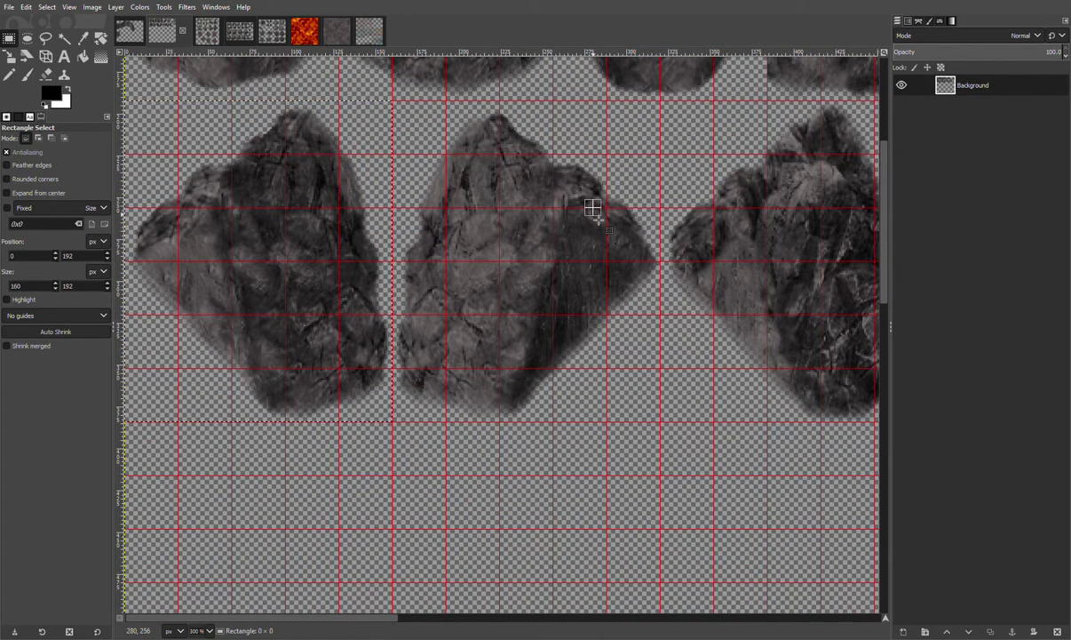
{"action": "left_click", "coordinate": [593, 207]}
{"action": "scroll", "coordinate": [597, 211], "scroll_direction": "up", "scroll_amount": 5}
{"action": "left_click_drag", "start_coordinate": [557, 383], "coordinate": [767, 58]}
{"action": "key", "text": "ctrl+c"}
{"action": "left_click", "coordinate": [128, 31]}
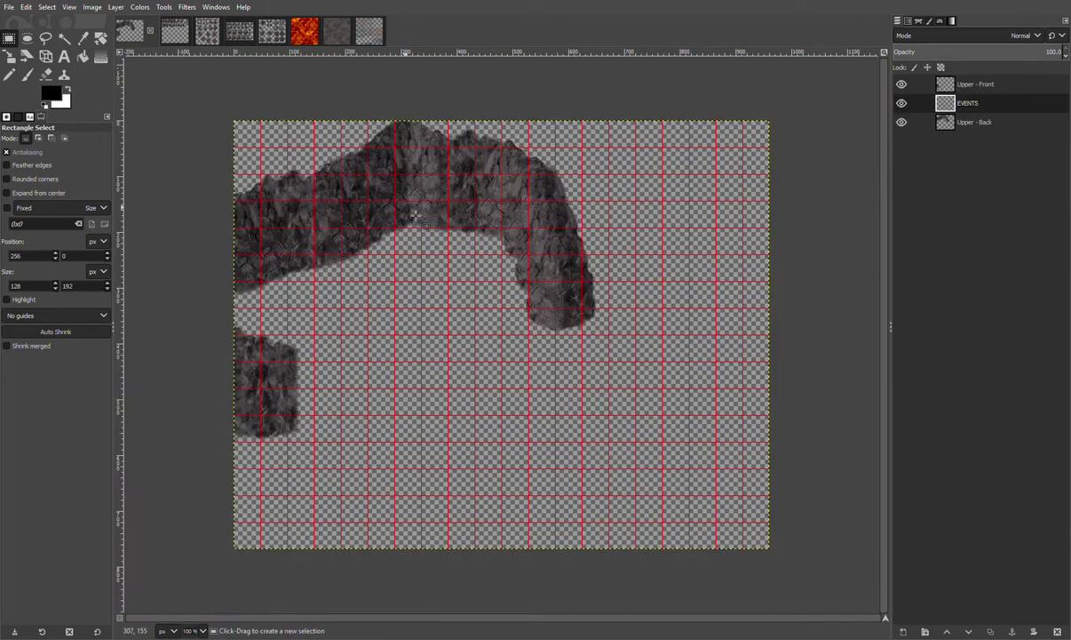
Paste the rock on the EVENTS layer in the open space beneath the upper wall and anchor it
{"action": "key", "text": "ctrl+v"}
{"action": "left_click_drag", "start_coordinate": [498, 325], "coordinate": [384, 320]}
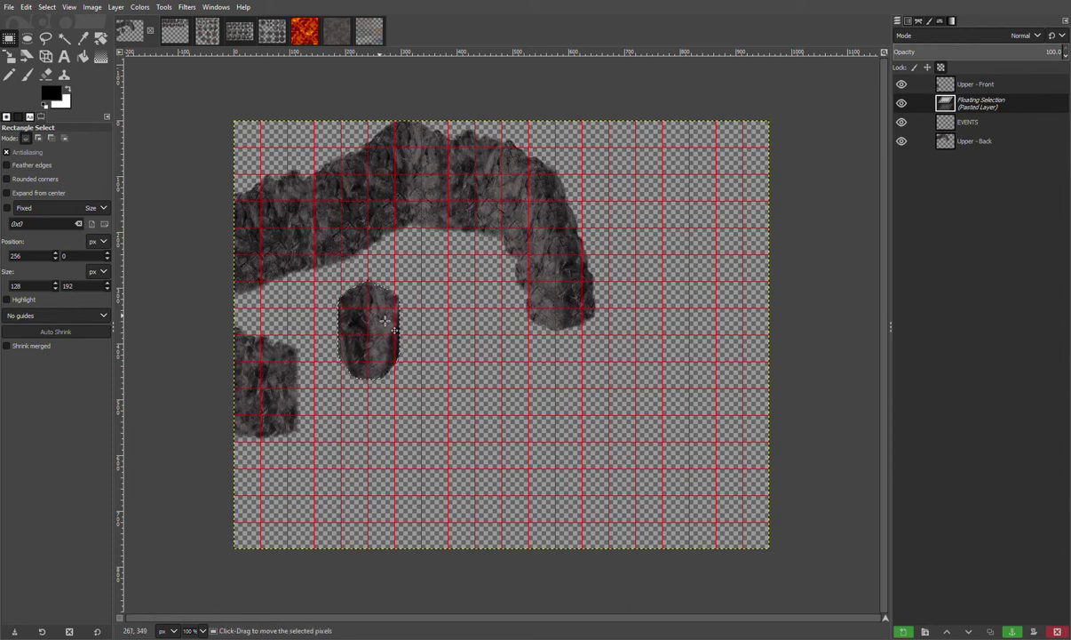
{"action": "left_click_drag", "start_coordinate": [385, 320], "coordinate": [391, 319]}
{"action": "left_click", "coordinate": [485, 310]}
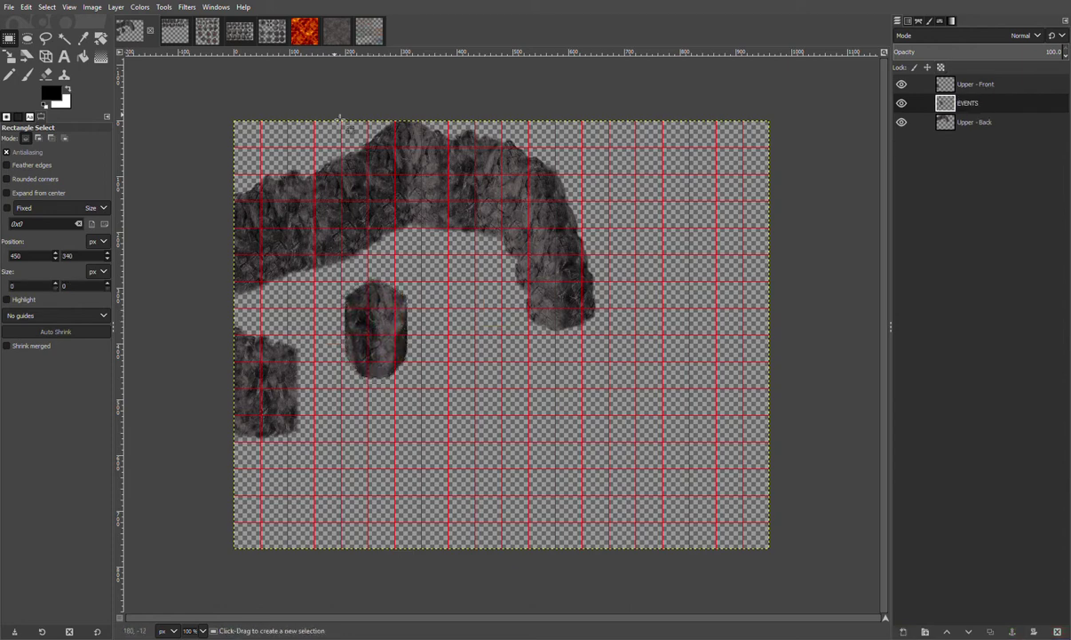
Copy the first 160 × 192 px rock of the tileset's lower row and place it over the separate rock's left side
{"action": "left_click", "coordinate": [232, 31]}
{"action": "left_click", "coordinate": [163, 32]}
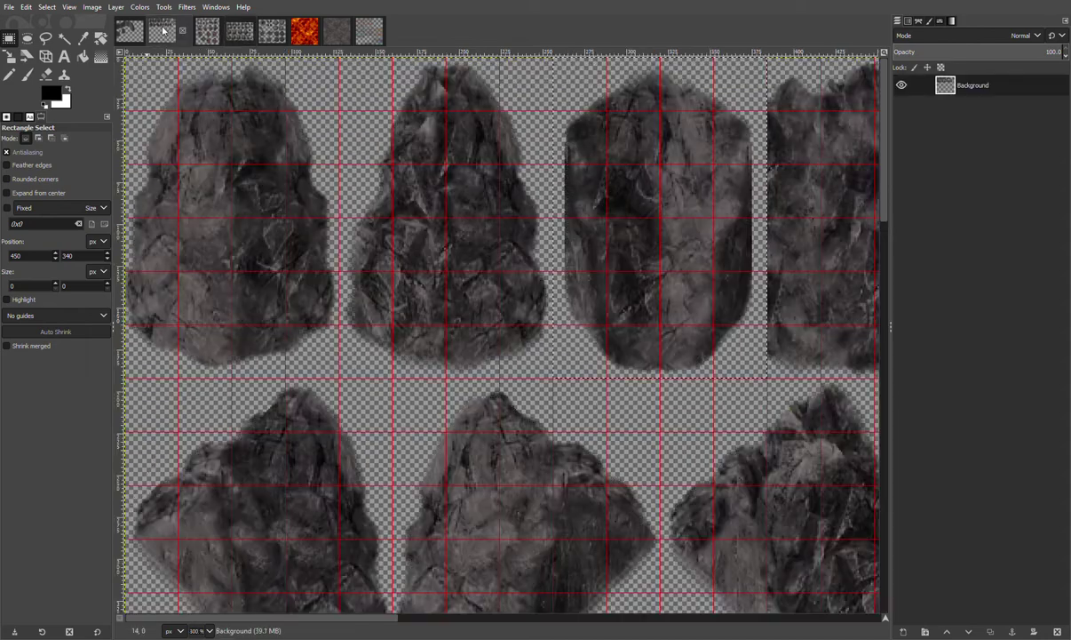
{"action": "scroll", "coordinate": [383, 424], "scroll_direction": "down", "scroll_amount": 5}
{"action": "left_click_drag", "start_coordinate": [392, 421], "coordinate": [124, 101]}
{"action": "key", "text": "ctrl+c"}
{"action": "left_click", "coordinate": [125, 32]}
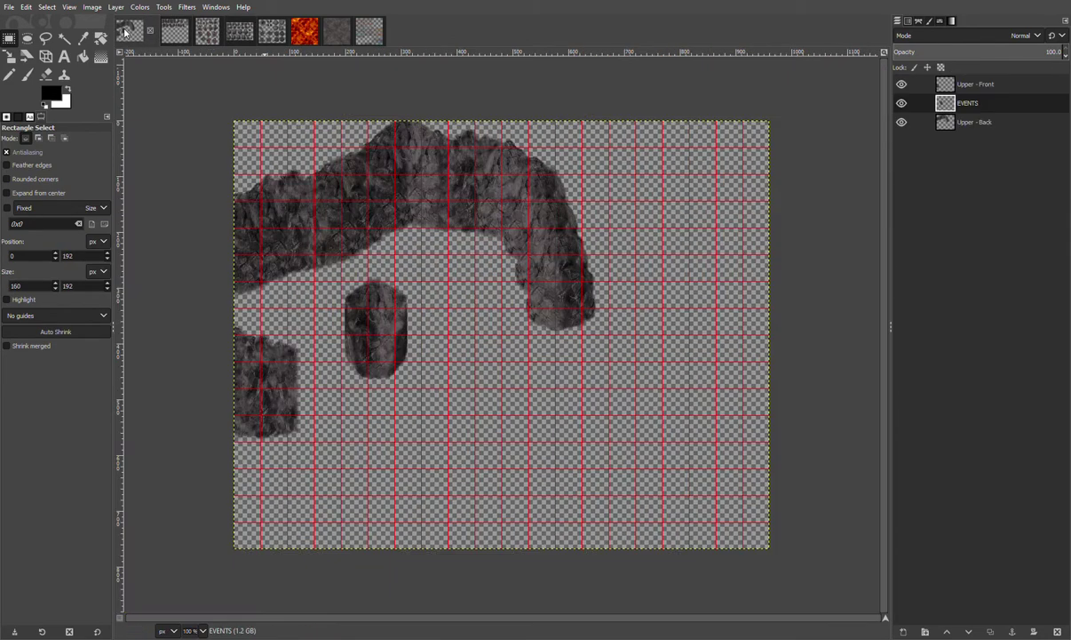
{"action": "key", "text": "ctrl+v"}
{"action": "scroll", "coordinate": [509, 418], "scroll_direction": "up", "scroll_amount": 2}
{"action": "left_click_drag", "start_coordinate": [514, 413], "coordinate": [316, 359]}
{"action": "key", "text": "ctrl+z"}
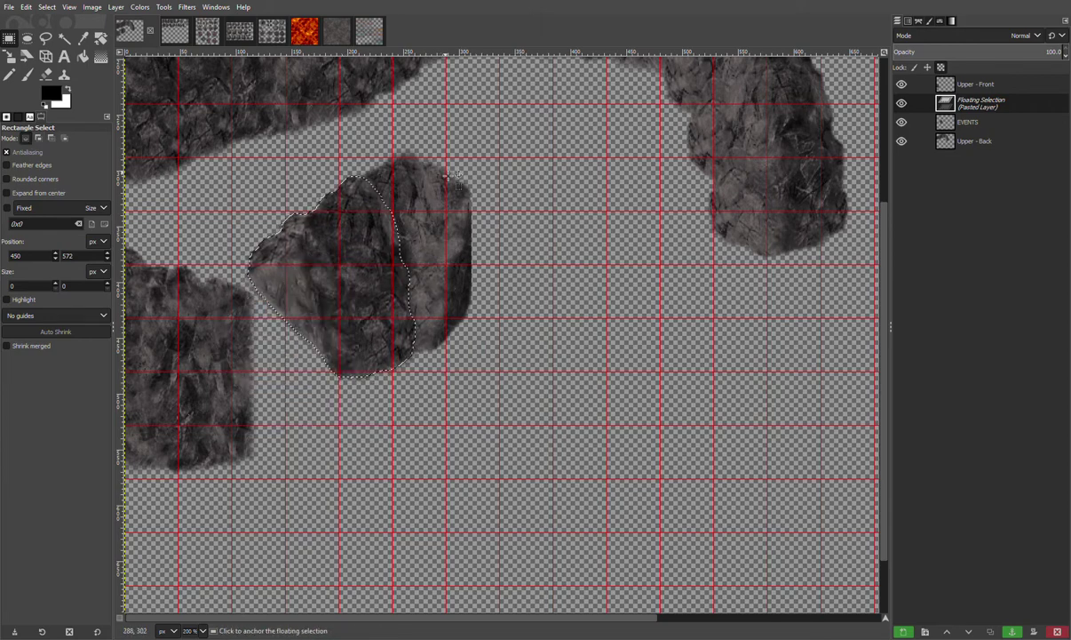
Copy the first 128 × 192 px rock of the tileset's upper row and anchor it between the new rocks and the left-edge block
{"action": "left_click", "coordinate": [173, 31]}
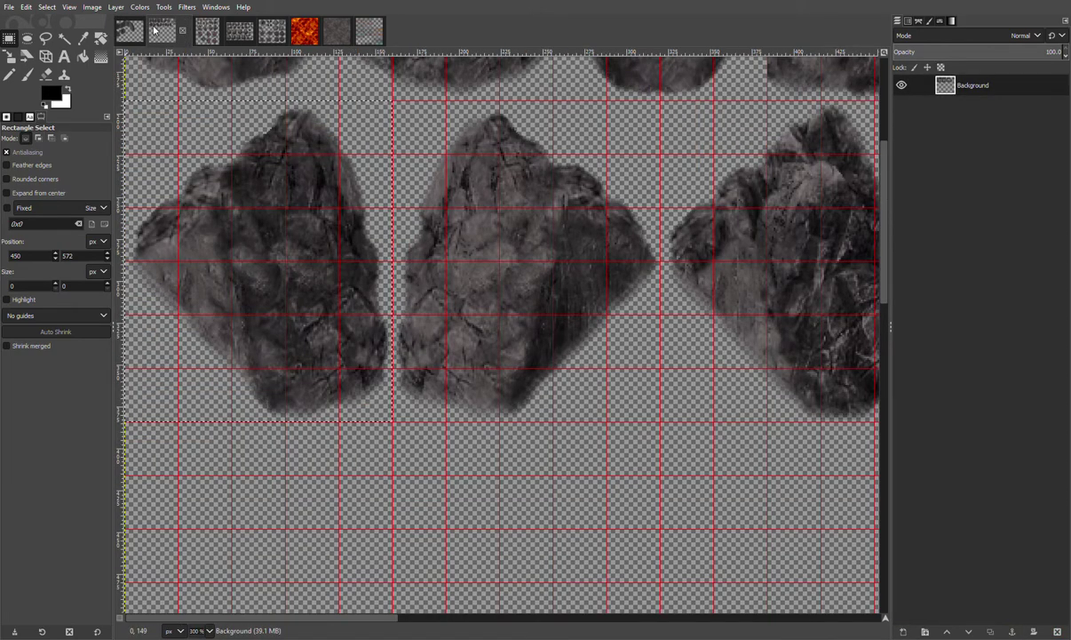
{"action": "scroll", "coordinate": [321, 190], "scroll_direction": "up", "scroll_amount": 5}
{"action": "left_click", "coordinate": [338, 378]}
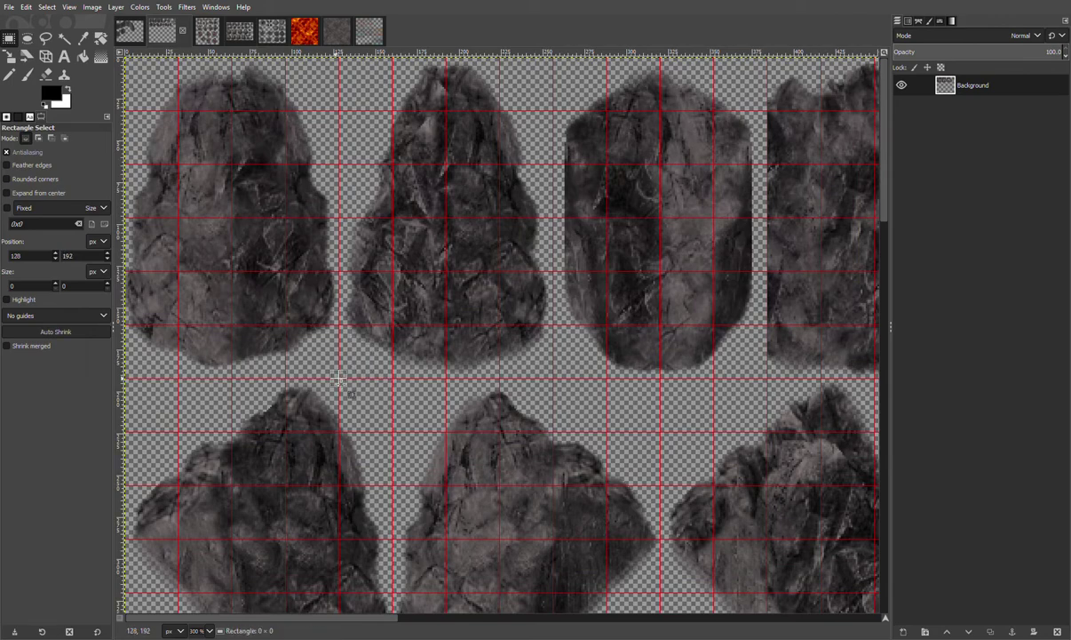
{"action": "left_click", "coordinate": [122, 34]}
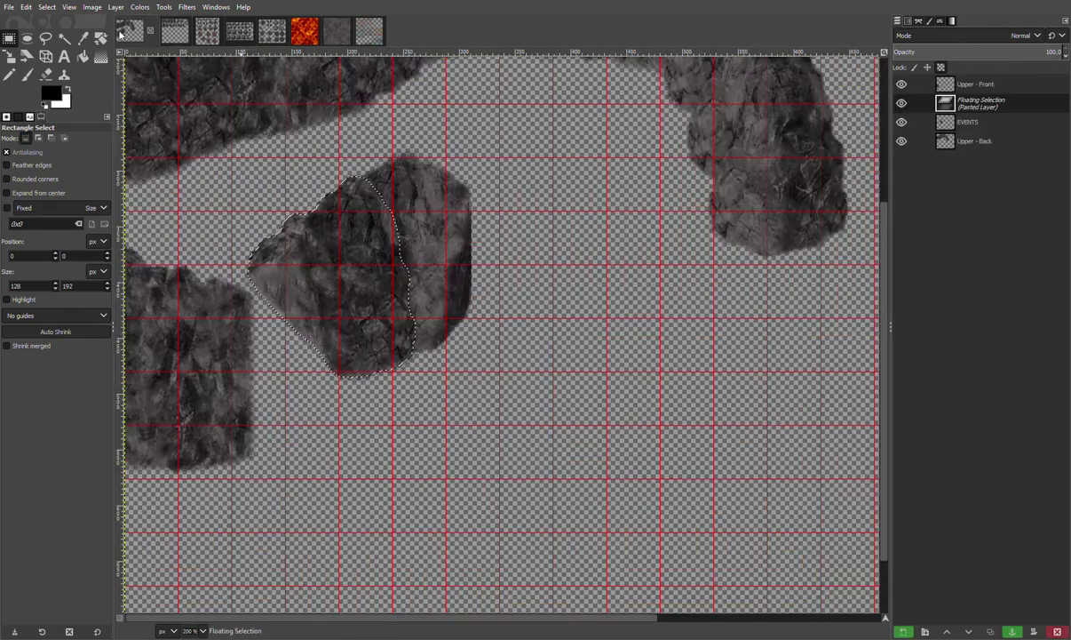
{"action": "left_click_drag", "start_coordinate": [391, 280], "coordinate": [334, 319]}
{"action": "left_click", "coordinate": [471, 397]}
Cut the joined rocks with a 327 × 331 px selection, paste them back lower and further left over the left-edge block, and anchor them
{"action": "left_click", "coordinate": [172, 503]}
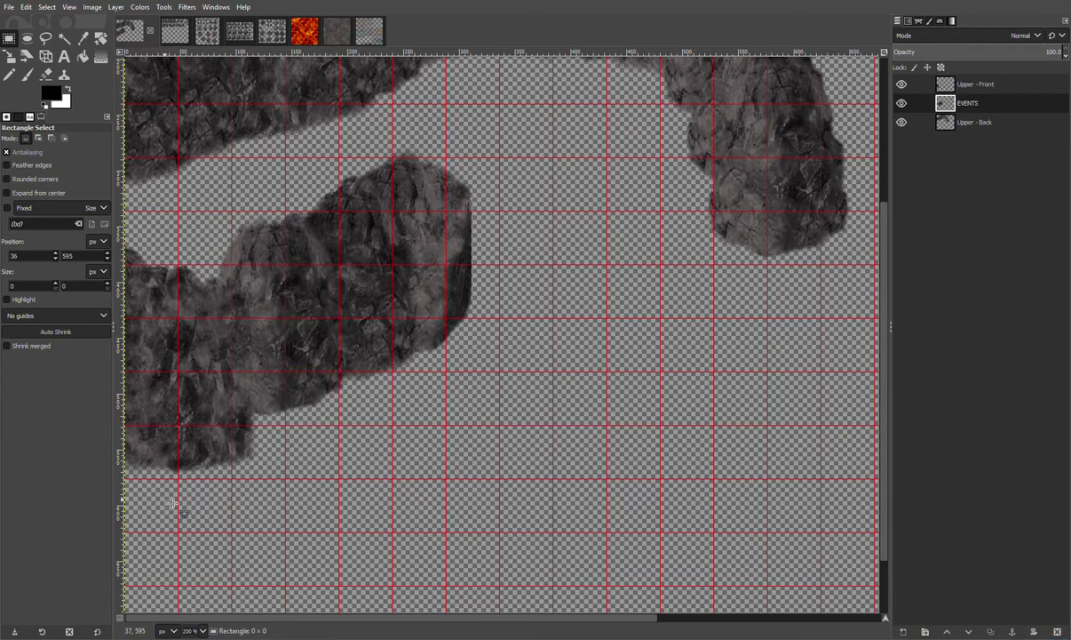
{"action": "left_click_drag", "start_coordinate": [172, 503], "coordinate": [530, 133]}
{"action": "key", "text": "ctrl+x"}
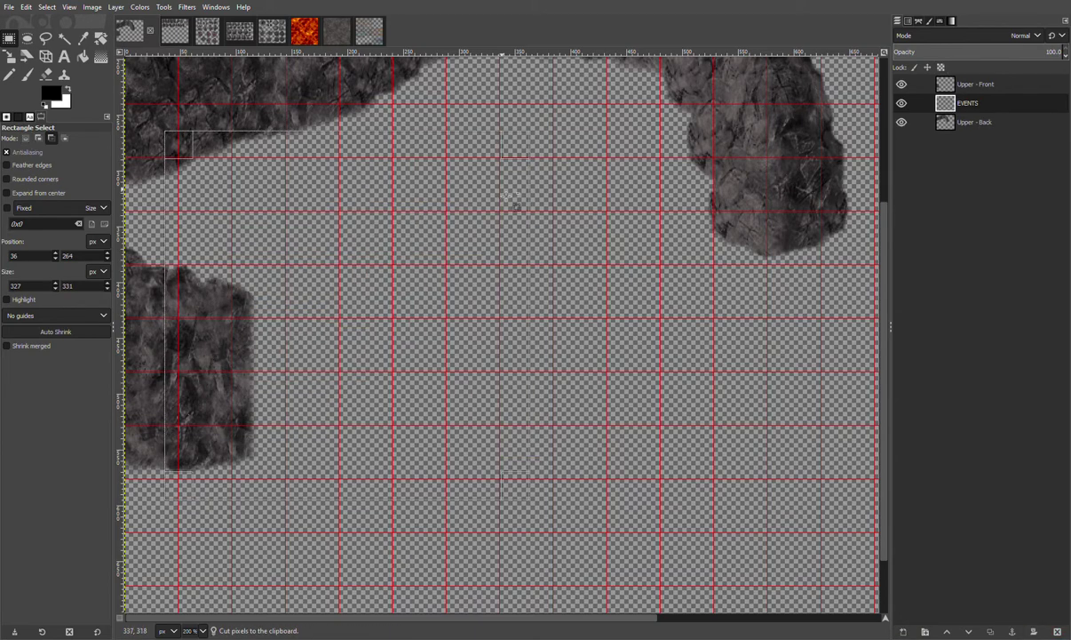
{"action": "key", "text": "ctrl+v"}
{"action": "left_click_drag", "start_coordinate": [465, 251], "coordinate": [441, 288]}
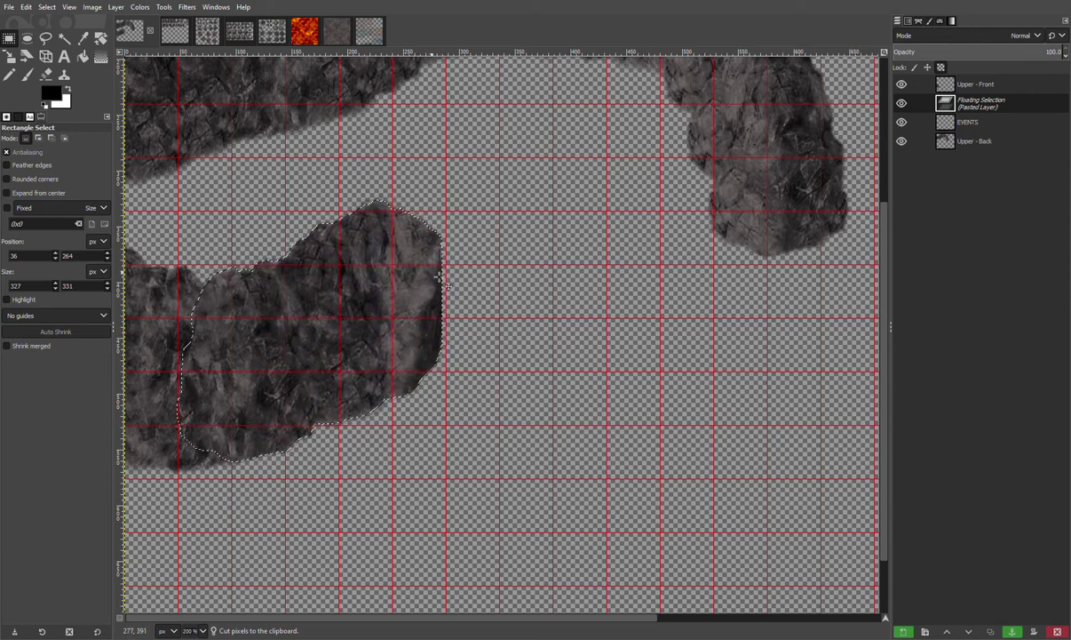
{"action": "left_click", "coordinate": [527, 221]}
Merge the Upper - Front layer into the EVENTS layer and name the merged layer Upper - Front
{"action": "left_click", "coordinate": [948, 85]}
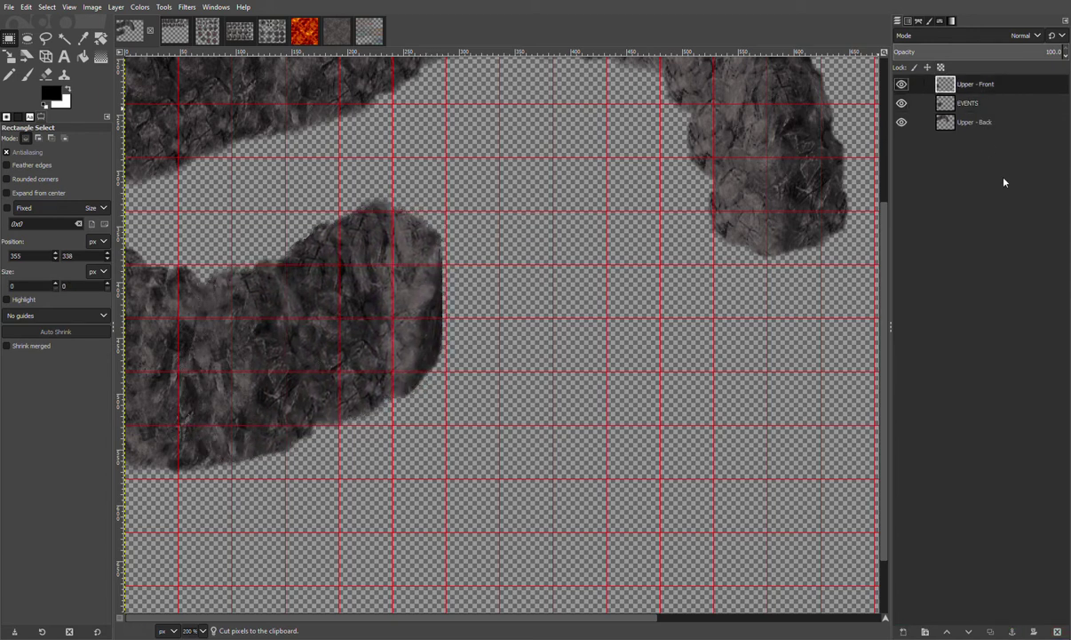
{"action": "left_click", "coordinate": [985, 238]}
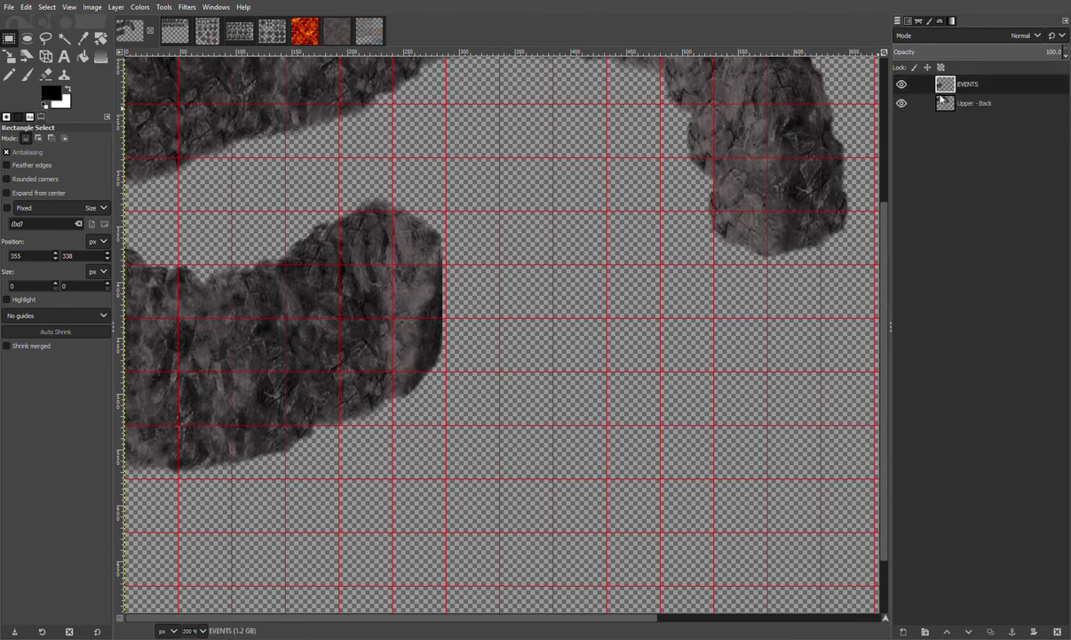
{"action": "key", "text": "ctrl+z"}
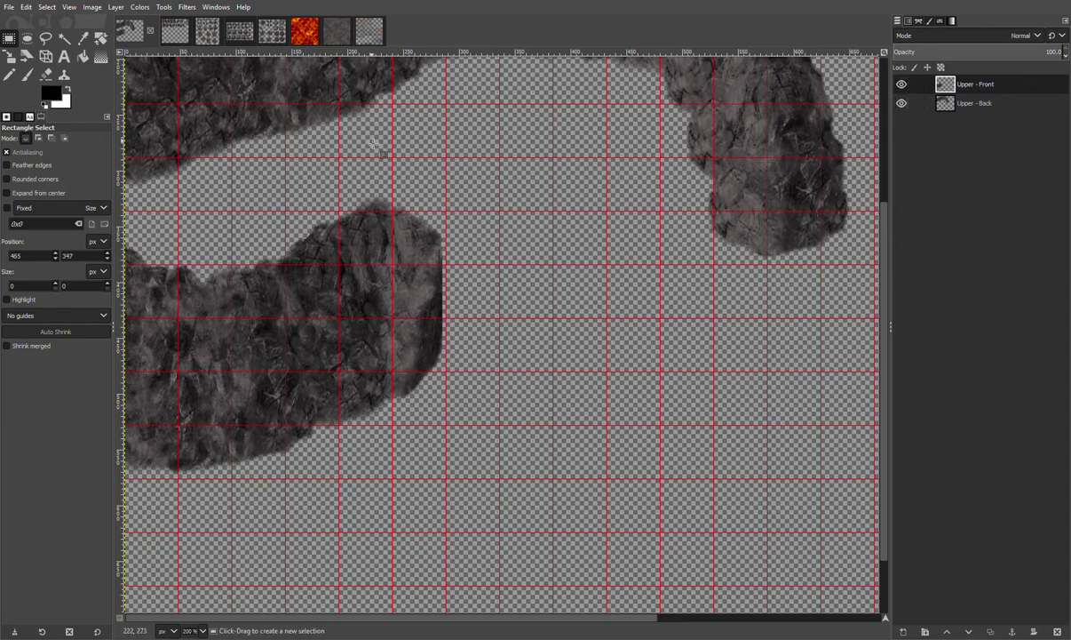
Copy the soft-edged rock block with a 150 × 192 px selection and anchor it on Upper - Front at the lower wall's right end
{"action": "left_click", "coordinate": [169, 31]}
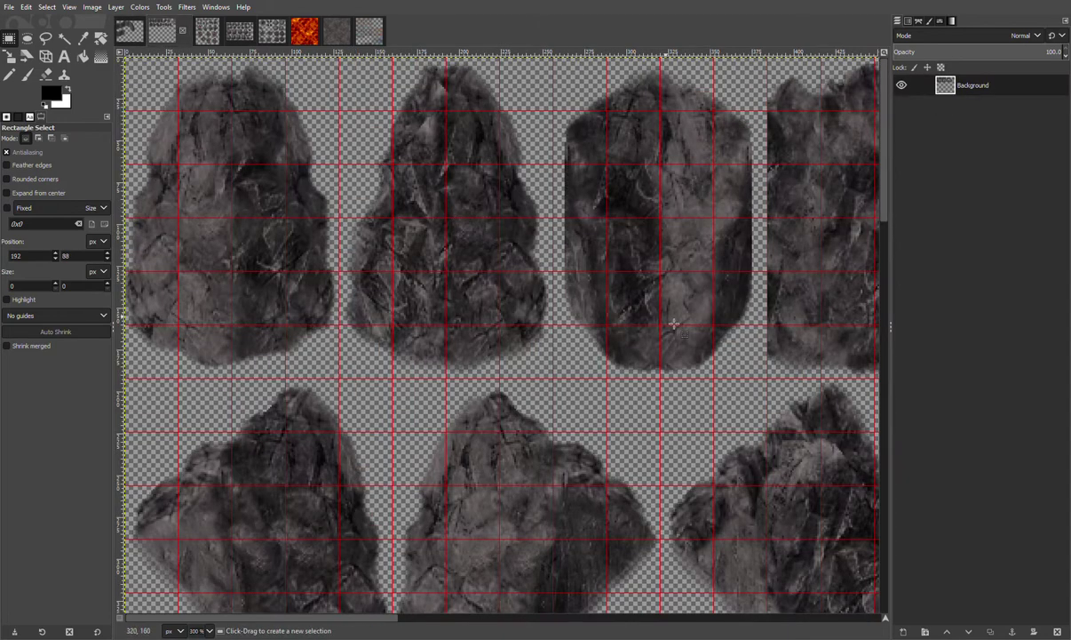
{"action": "left_click_drag", "start_coordinate": [371, 616], "coordinate": [544, 616]}
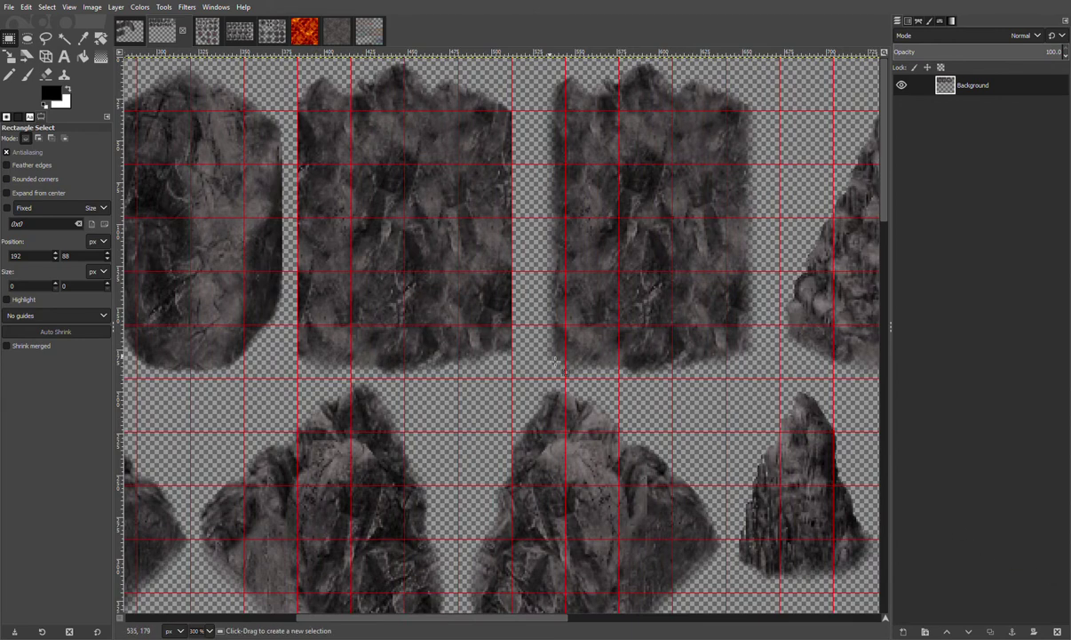
{"action": "left_click_drag", "start_coordinate": [530, 377], "coordinate": [779, 56]}
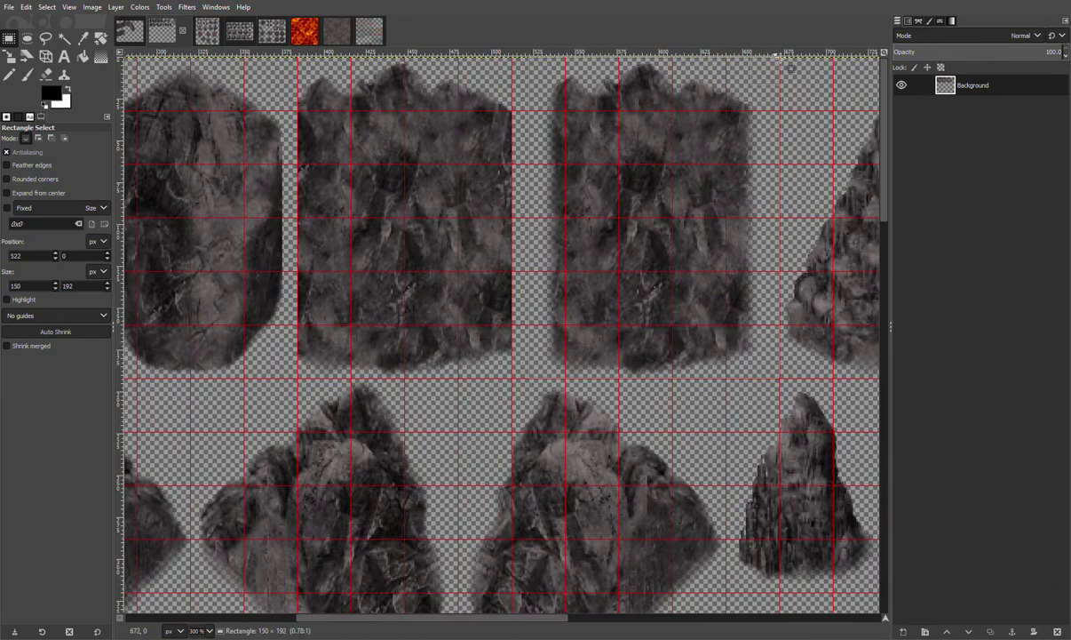
{"action": "key", "text": "ctrl+c"}
{"action": "left_click", "coordinate": [129, 35]}
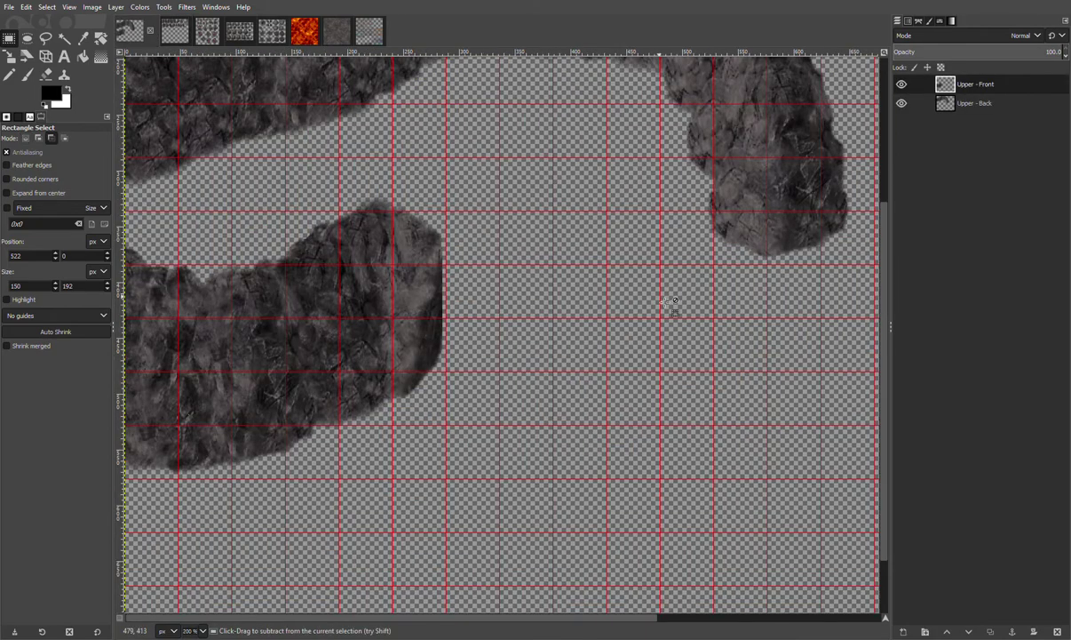
{"action": "key", "text": "ctrl+v"}
{"action": "left_click_drag", "start_coordinate": [532, 346], "coordinate": [497, 297]}
{"action": "left_click", "coordinate": [636, 256]}
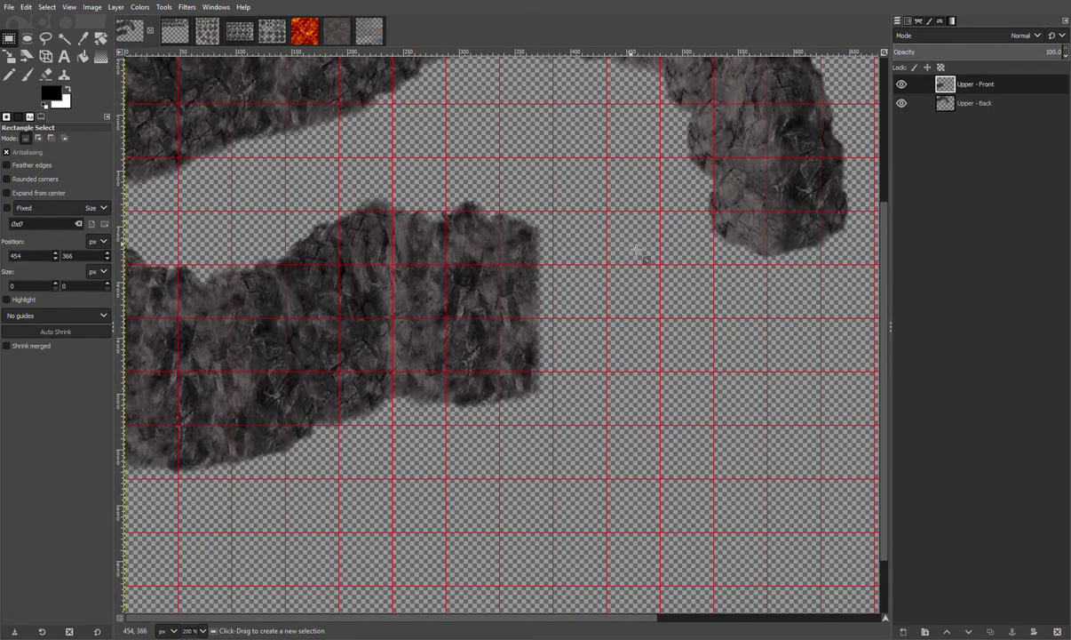
Create a layer group named Upper and move the Upper - Front and Upper - Back layers into it
{"action": "scroll", "coordinate": [641, 252], "scroll_direction": "up", "scroll_amount": 3}
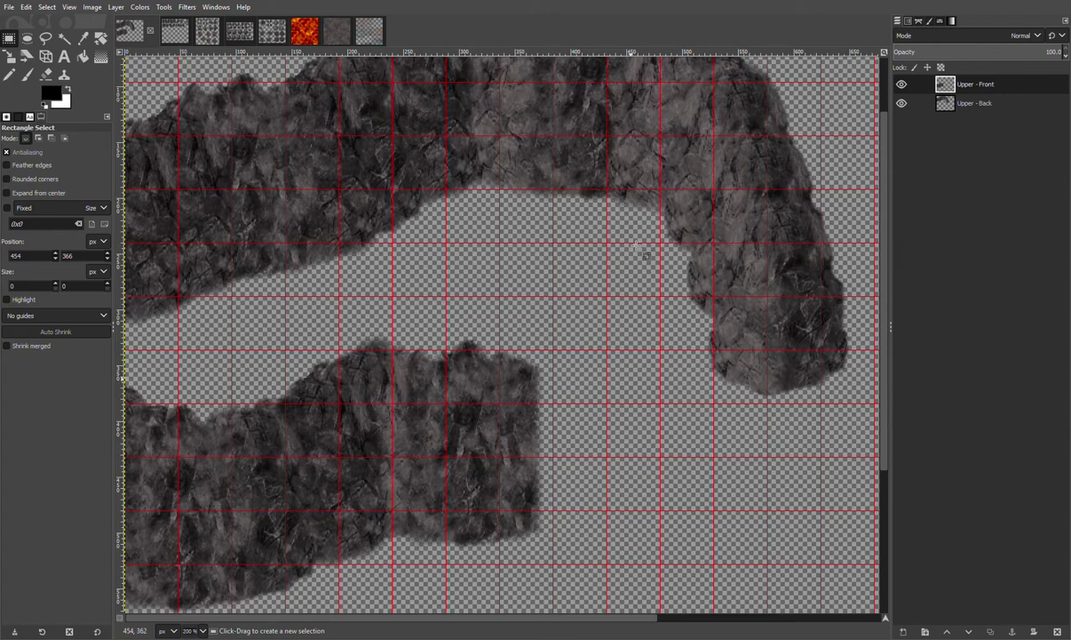
{"action": "scroll", "coordinate": [646, 255], "scroll_direction": "down", "scroll_amount": 1}
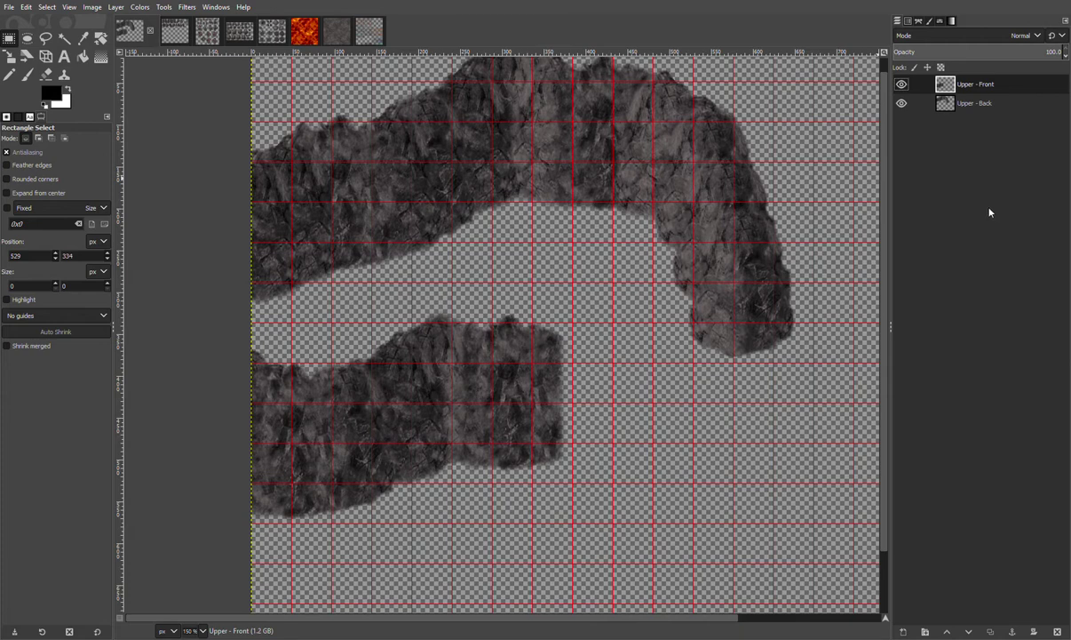
{"action": "key", "text": "ctrl+g"}
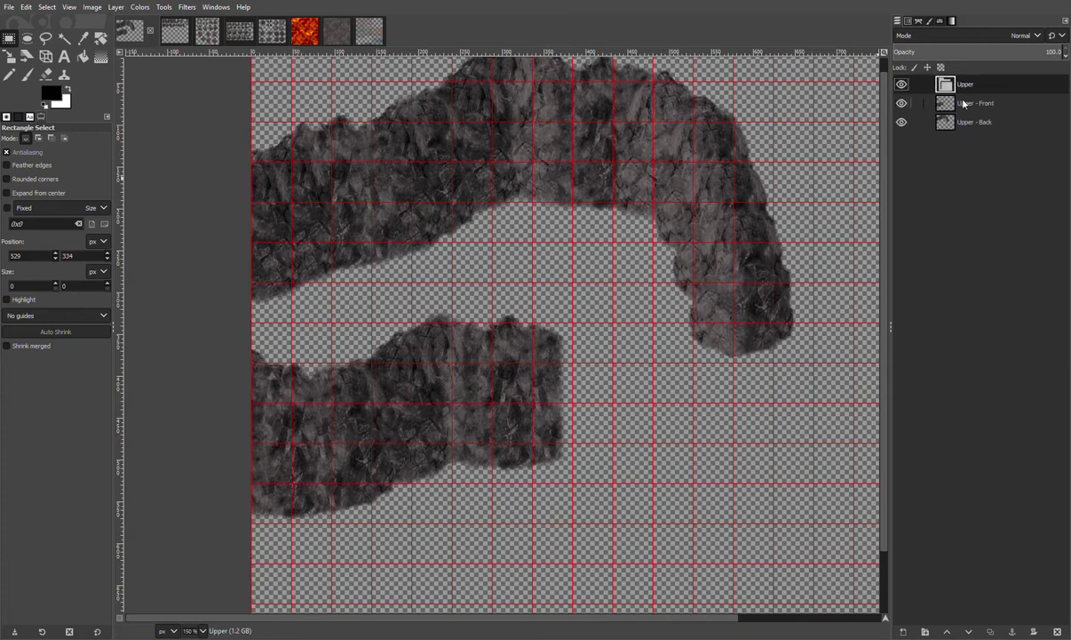
{"action": "left_click", "coordinate": [966, 103]}
{"action": "left_click_drag", "start_coordinate": [968, 86], "coordinate": [970, 115]}
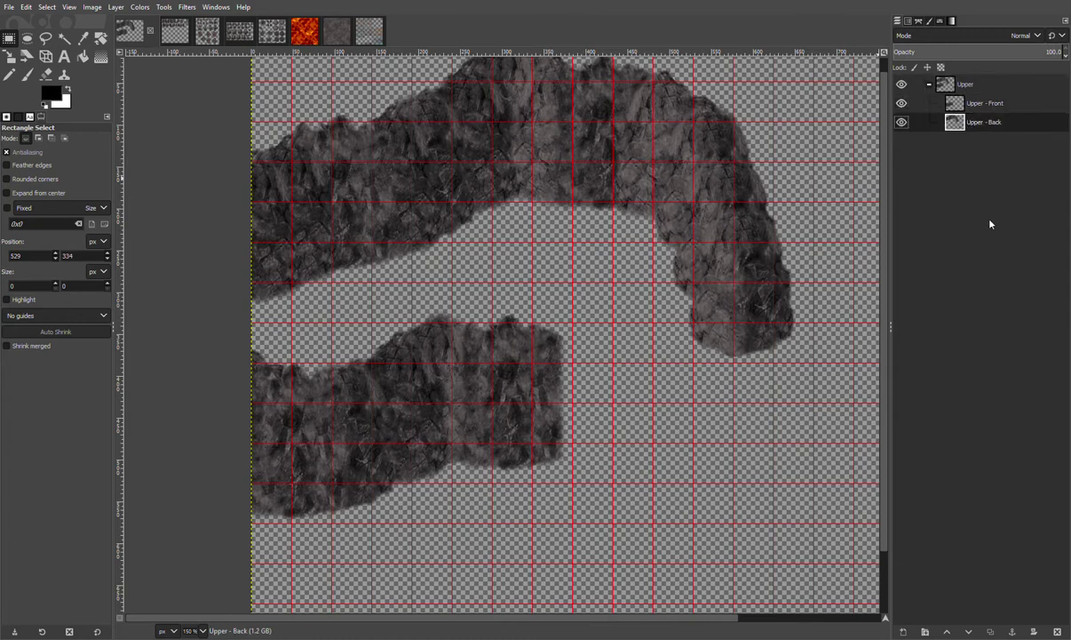
Create a layer group named Lower beneath the Upper group and add a Lower - Steps layer inside it
{"action": "key", "text": "ctrl+g"}
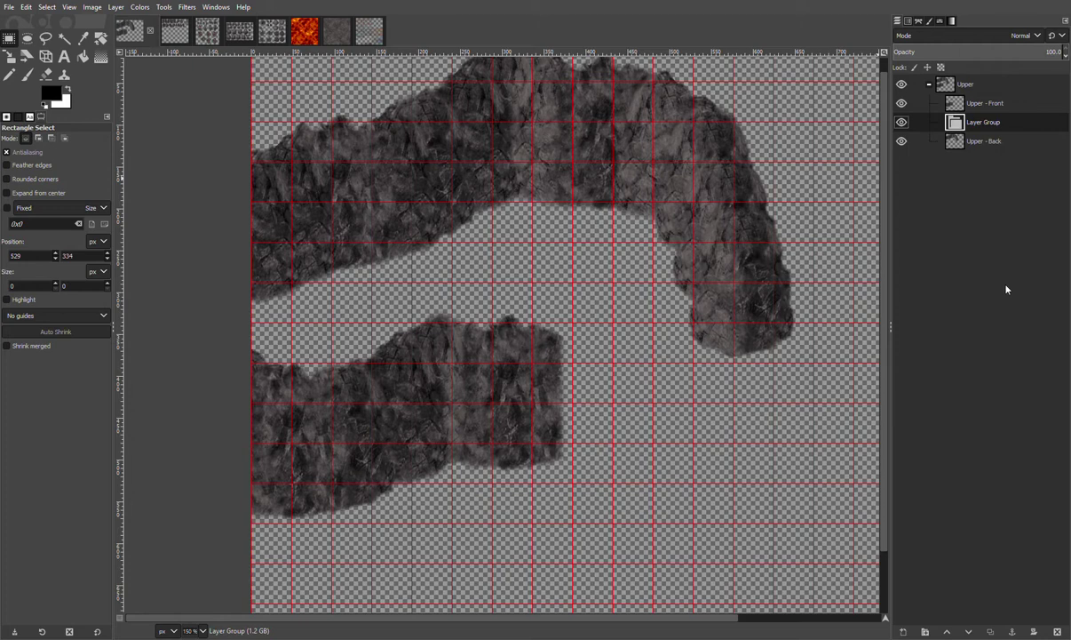
{"action": "double_click", "coordinate": [983, 122]}
{"action": "type", "text": "Lower"}
{"action": "key", "text": "Return"}
{"action": "left_click_drag", "start_coordinate": [972, 162], "coordinate": [969, 163]}
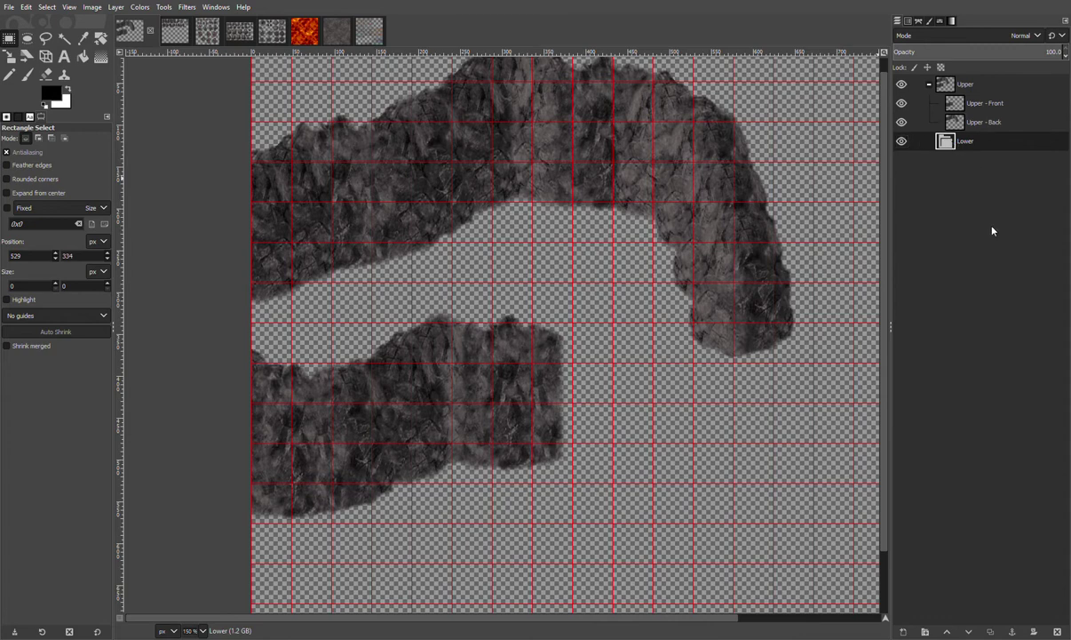
{"action": "key", "text": "Return"}
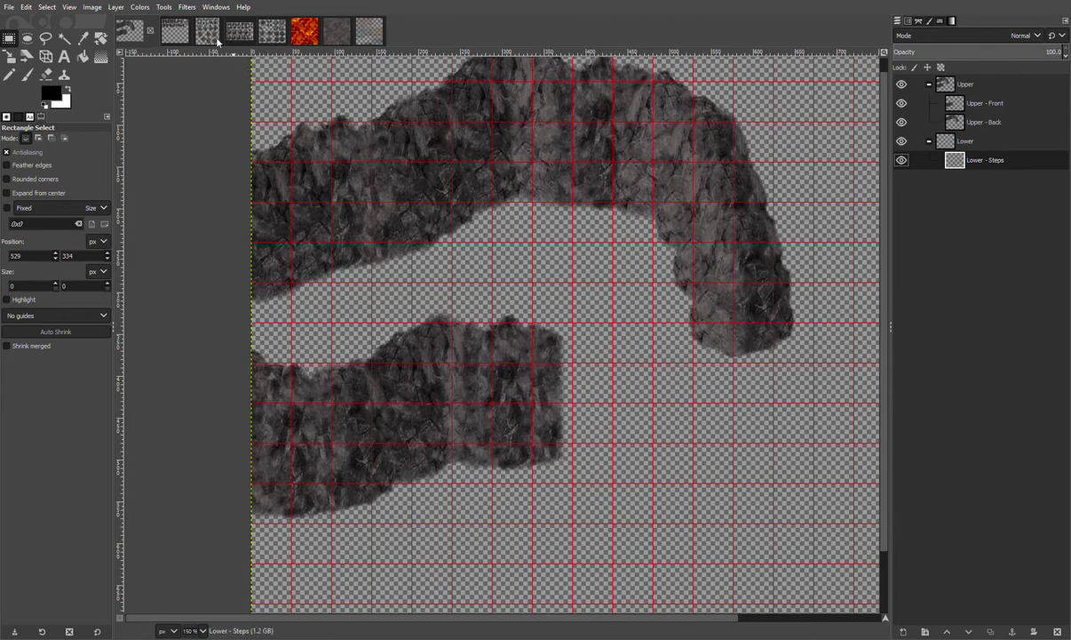
Copy the bumpy, left-pointing rock from the tileset
{"action": "left_click", "coordinate": [176, 37]}
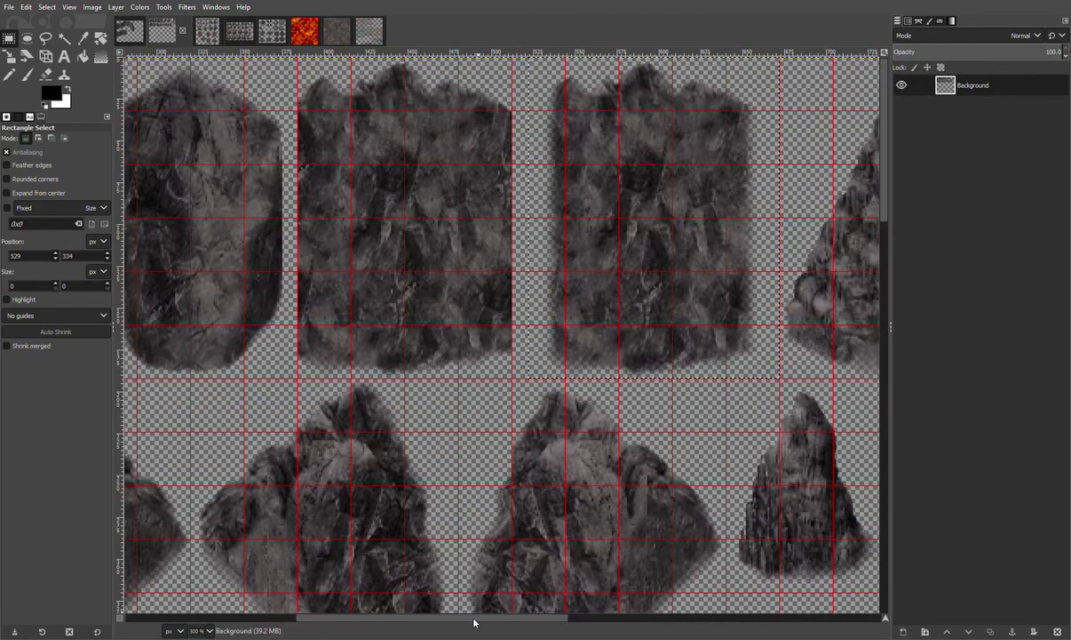
{"action": "scroll", "coordinate": [774, 596], "scroll_direction": "up", "scroll_amount": 2}
{"action": "left_click", "coordinate": [384, 303]}
{"action": "left_click_drag", "start_coordinate": [216, 368], "coordinate": [501, 74]}
{"action": "key", "text": "ctrl+c"}
{"action": "left_click", "coordinate": [132, 40]}
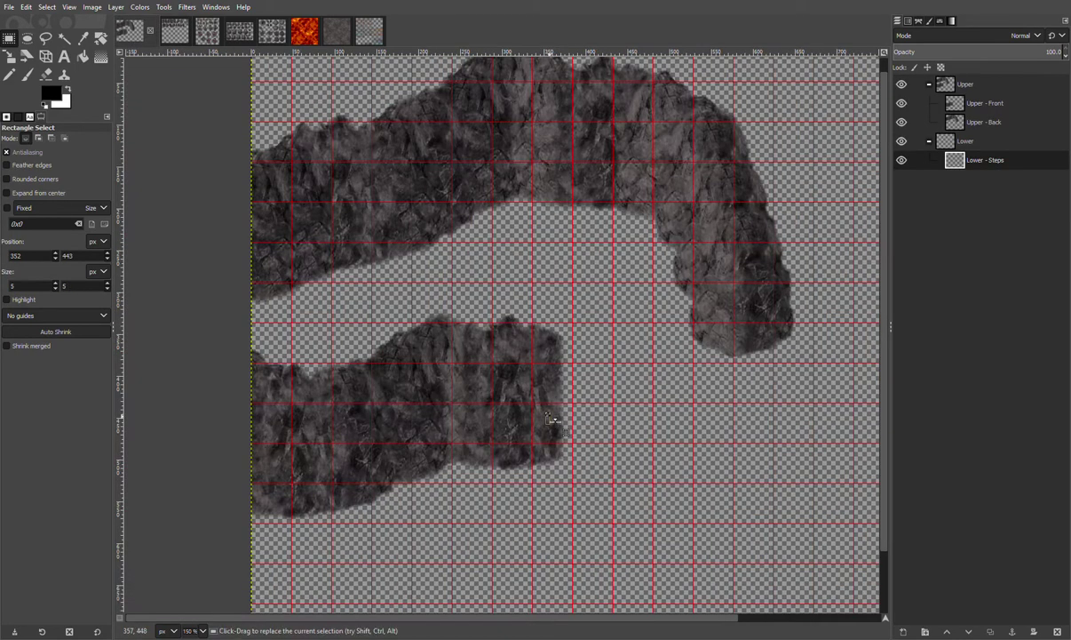
Paste two overlapping copies of the bumpy rock on the Lower - Steps layer below the curved wall's end and anchor them
{"action": "scroll", "coordinate": [522, 395], "scroll_direction": "up", "scroll_amount": 2}
{"action": "key", "text": "ctrl+v"}
{"action": "left_click_drag", "start_coordinate": [623, 447], "coordinate": [516, 472]}
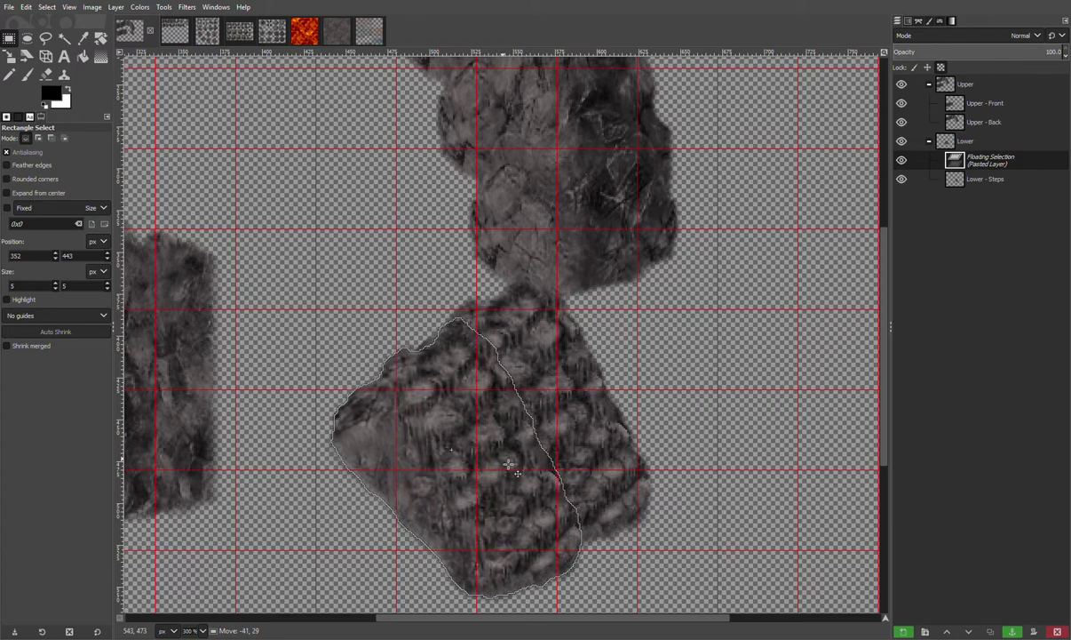
{"action": "left_click", "coordinate": [702, 391]}
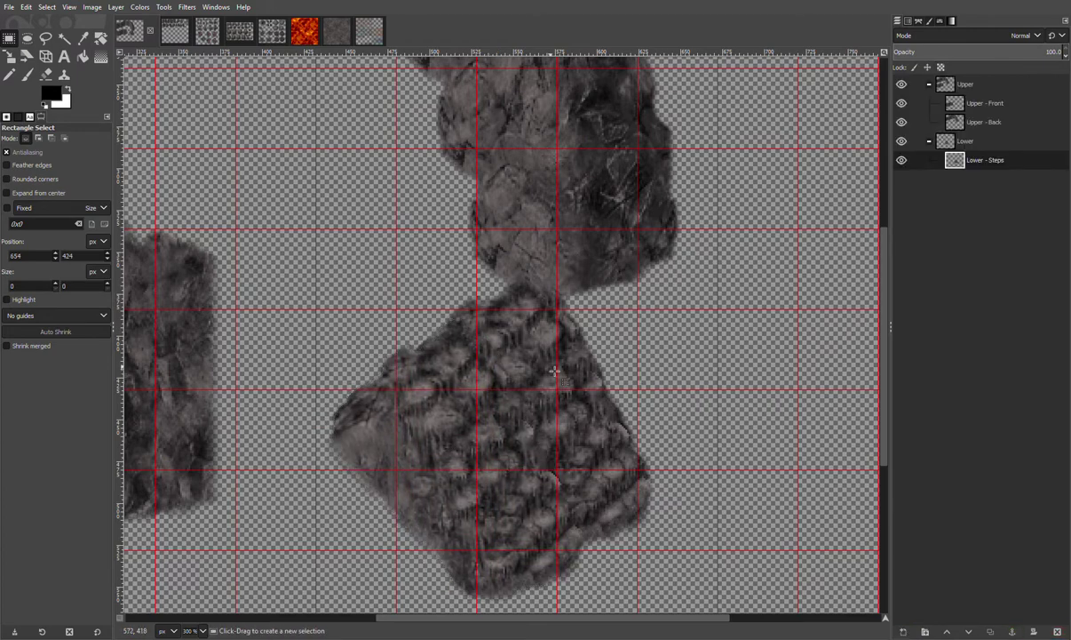
Add an empty layer above Lower - Steps and copy the right-pointing cracked rock (160 × 192 px) from the tileset
{"action": "scroll", "coordinate": [715, 353], "scroll_direction": "down", "scroll_amount": 3}
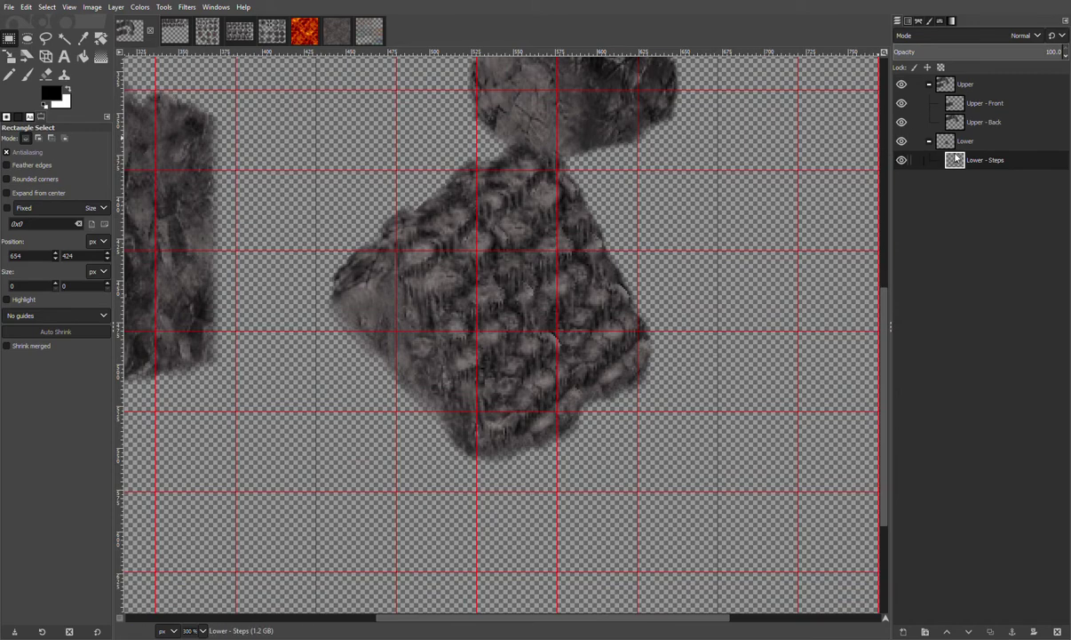
{"action": "key", "text": "shift+ctrl+d"}
{"action": "left_click", "coordinate": [175, 32]}
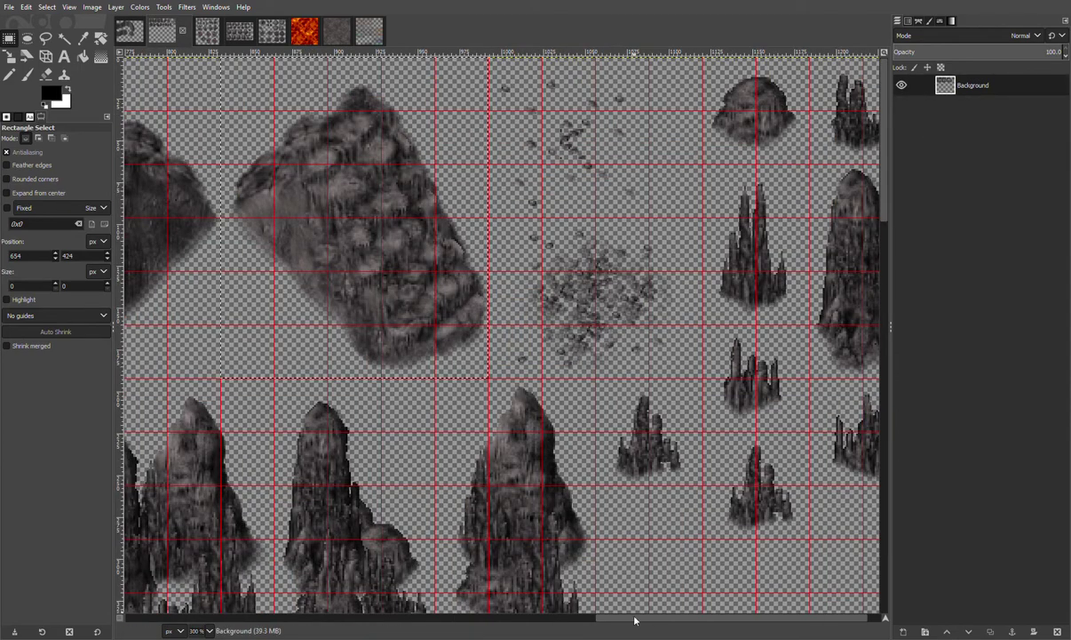
{"action": "scroll", "coordinate": [391, 406], "scroll_direction": "left", "scroll_amount": 5}
{"action": "scroll", "coordinate": [402, 414], "scroll_direction": "down", "scroll_amount": 2}
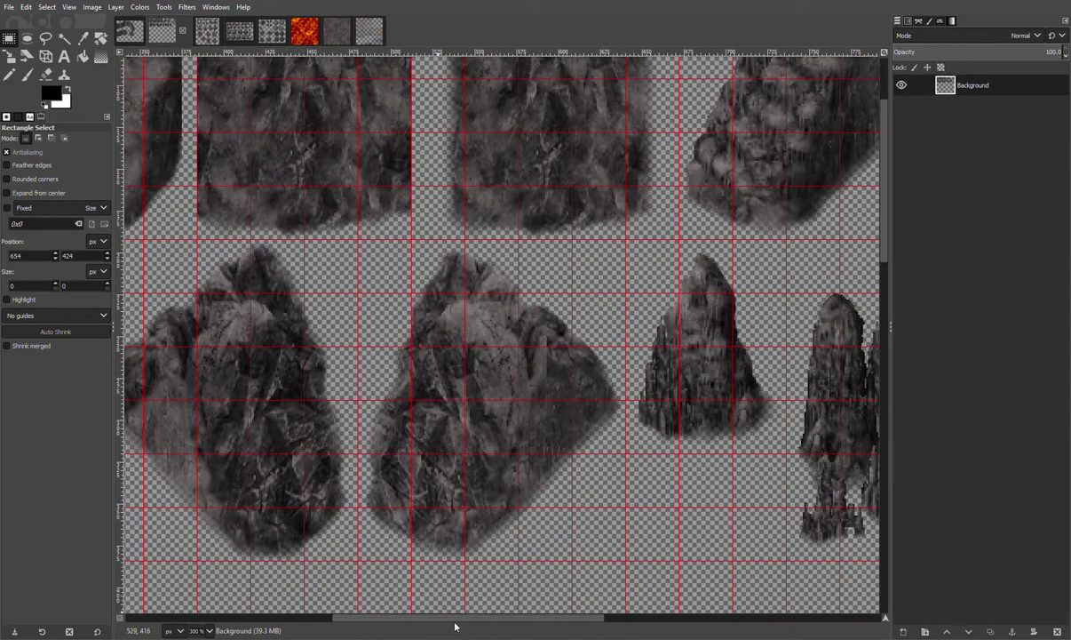
{"action": "left_click_drag", "start_coordinate": [456, 619], "coordinate": [220, 598]}
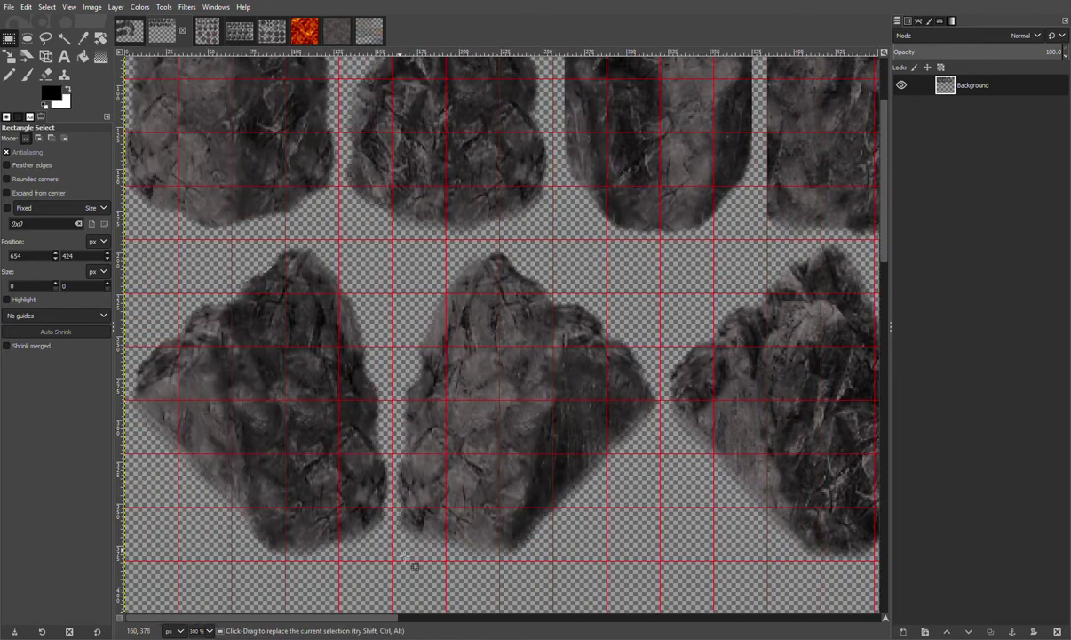
{"action": "left_click_drag", "start_coordinate": [404, 576], "coordinate": [659, 240]}
{"action": "key", "text": "ctrl+c"}
{"action": "left_click", "coordinate": [128, 30]}
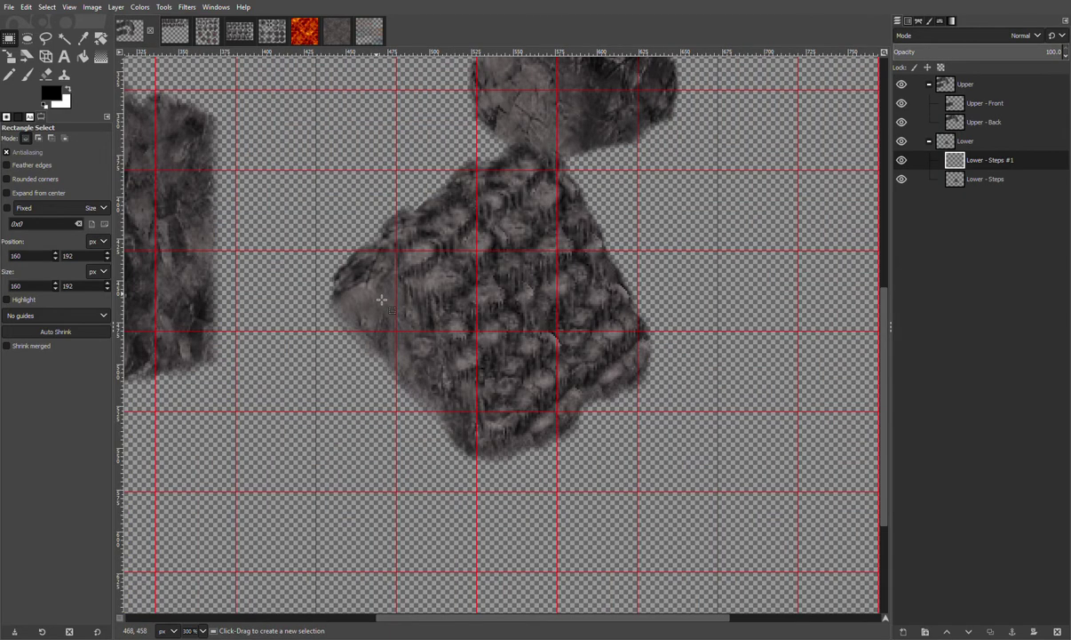
Paste the cracked rock on Lower - Steps #1 over the left side of the bumpy steps, anchor it and set the layer's opacity to 40.8
{"action": "key", "text": "ctrl+v"}
{"action": "key", "text": "ctrl+z"}
{"action": "key", "text": "ctrl+v"}
{"action": "left_click_drag", "start_coordinate": [579, 307], "coordinate": [544, 332]}
{"action": "left_click", "coordinate": [654, 430]}
{"action": "left_click", "coordinate": [964, 51]}
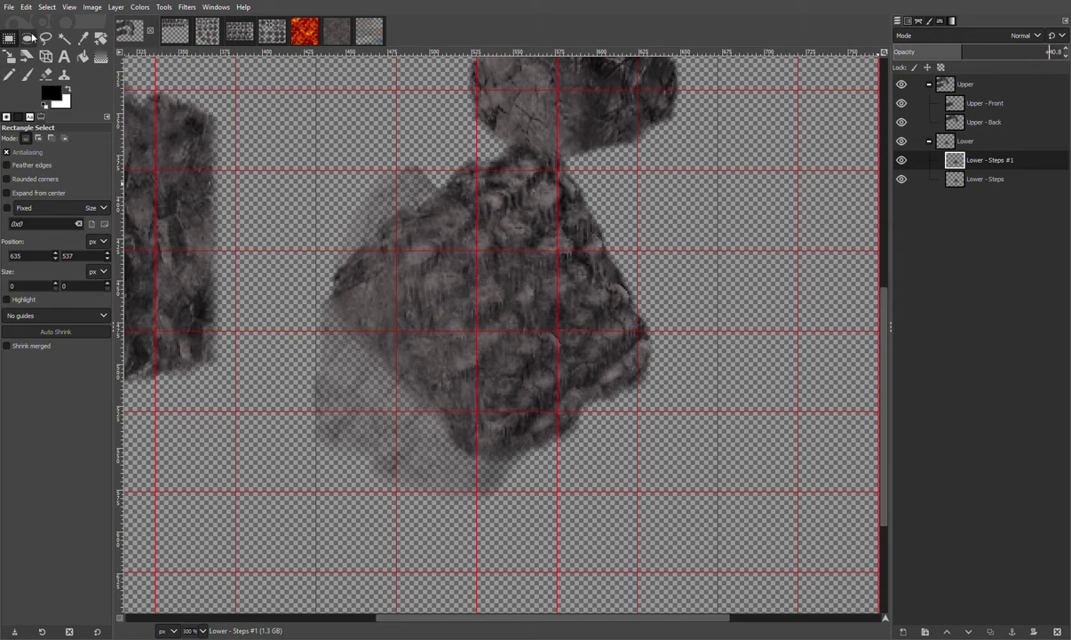
Outline the pasted rock's part covering the bumpy steps with Free Select, edges feathered at radius 7, and delete it from Lower - Steps #1
{"action": "left_click", "coordinate": [46, 38]}
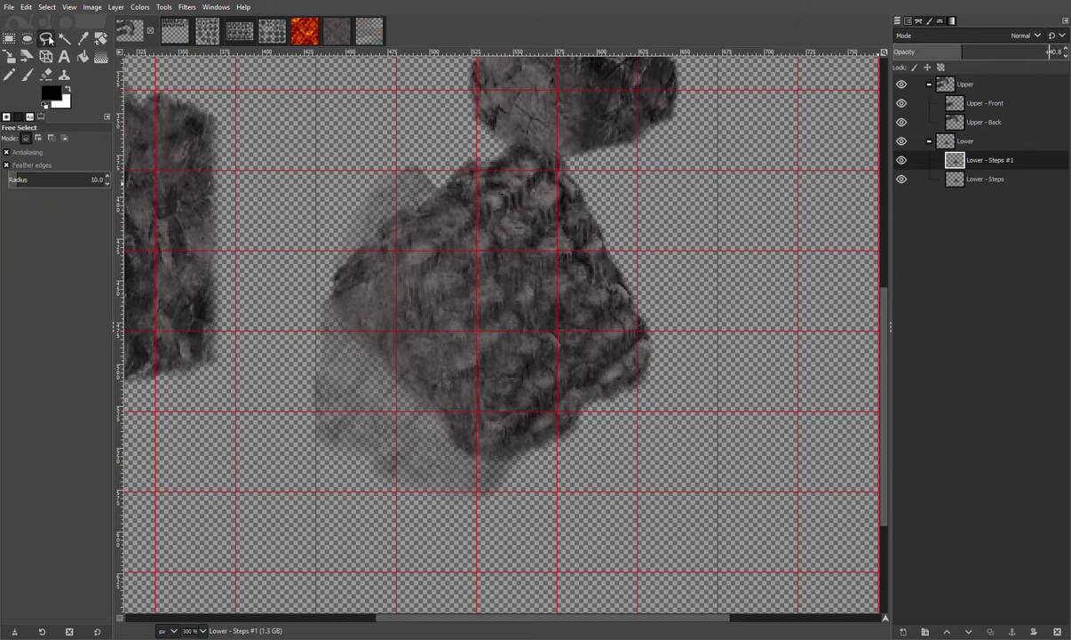
{"action": "left_click", "coordinate": [107, 183]}
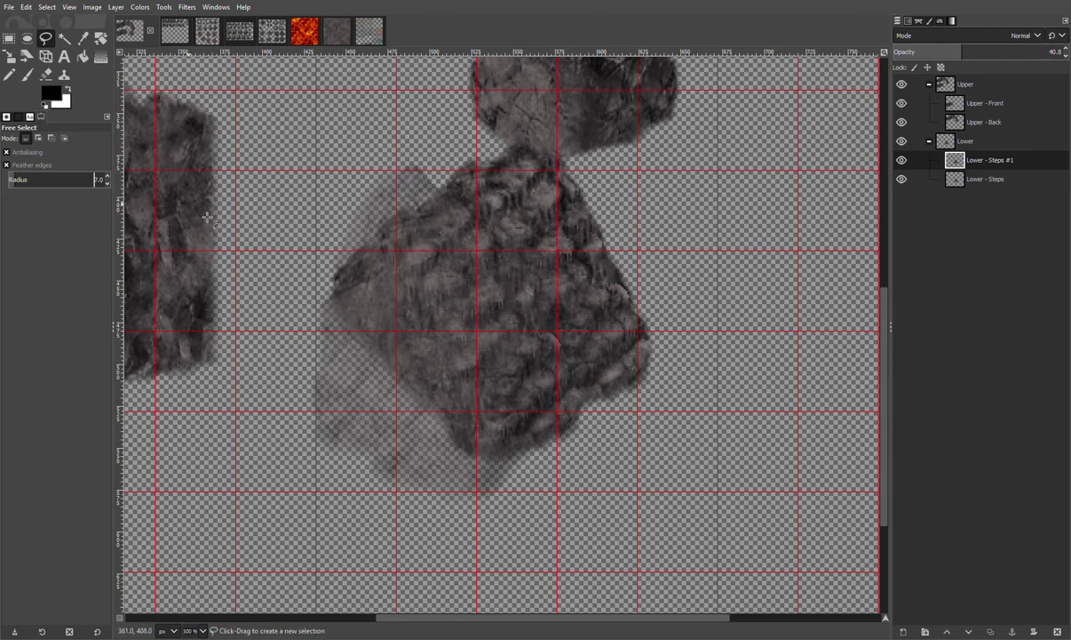
{"action": "left_click", "coordinate": [356, 251]}
{"action": "left_click_drag", "start_coordinate": [293, 211], "coordinate": [415, 272]}
{"action": "left_click", "coordinate": [416, 280]}
{"action": "left_click", "coordinate": [424, 292]}
{"action": "left_click", "coordinate": [438, 303]}
{"action": "left_click", "coordinate": [442, 313]}
{"action": "mouse_move", "coordinate": [451, 327]}
{"action": "left_mouse_down"}
{"action": "mouse_move", "coordinate": [442, 331]}
{"action": "mouse_move", "coordinate": [467, 387]}
{"action": "left_mouse_up"}
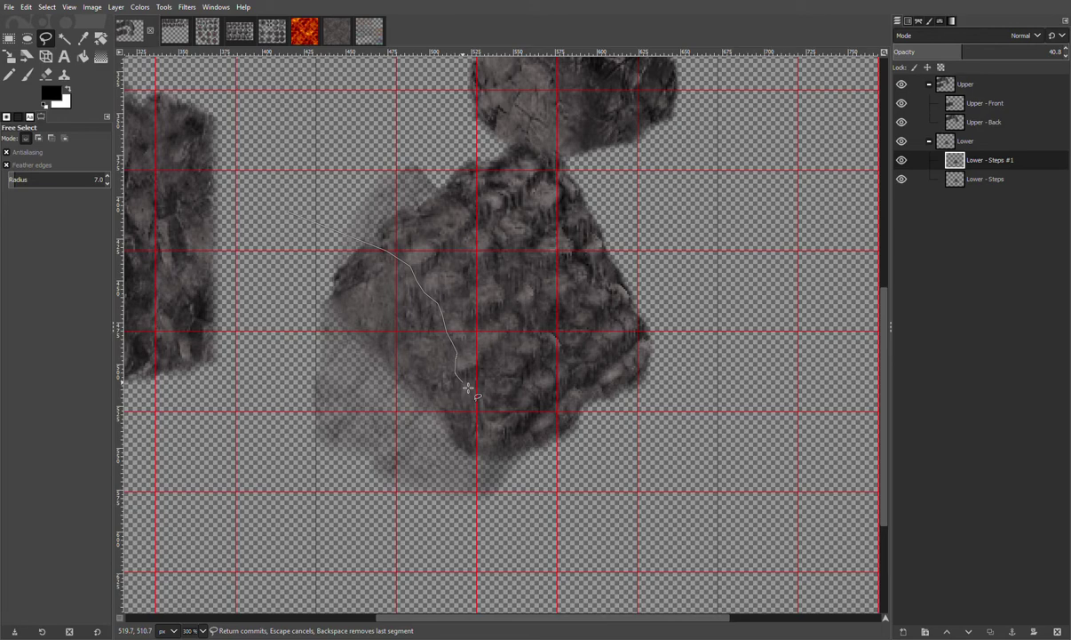
{"action": "left_click", "coordinate": [472, 409]}
{"action": "left_click", "coordinate": [478, 422]}
{"action": "left_click", "coordinate": [481, 440]}
{"action": "left_click", "coordinate": [491, 453]}
{"action": "left_click", "coordinate": [507, 460]}
{"action": "left_click", "coordinate": [560, 464]}
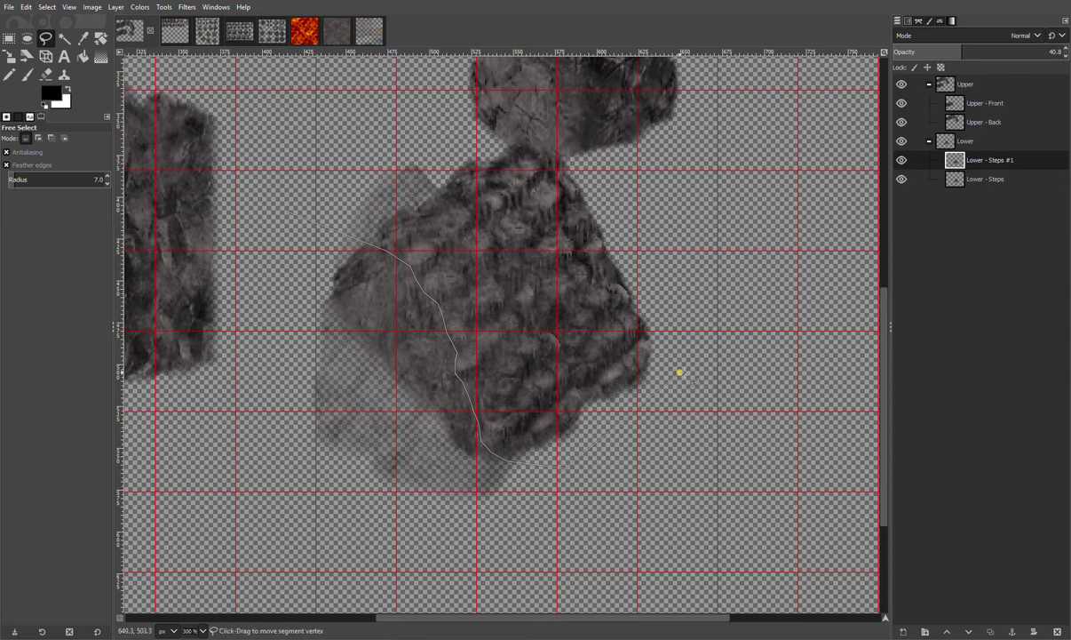
{"action": "left_click", "coordinate": [558, 132]}
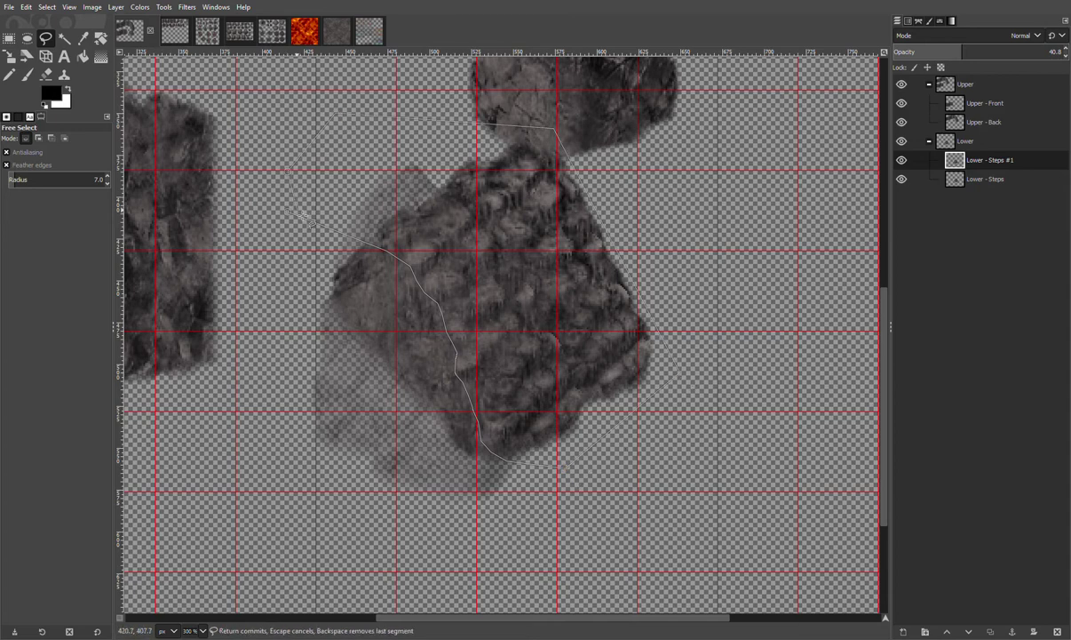
{"action": "left_click", "coordinate": [305, 215]}
{"action": "key", "text": "Return"}
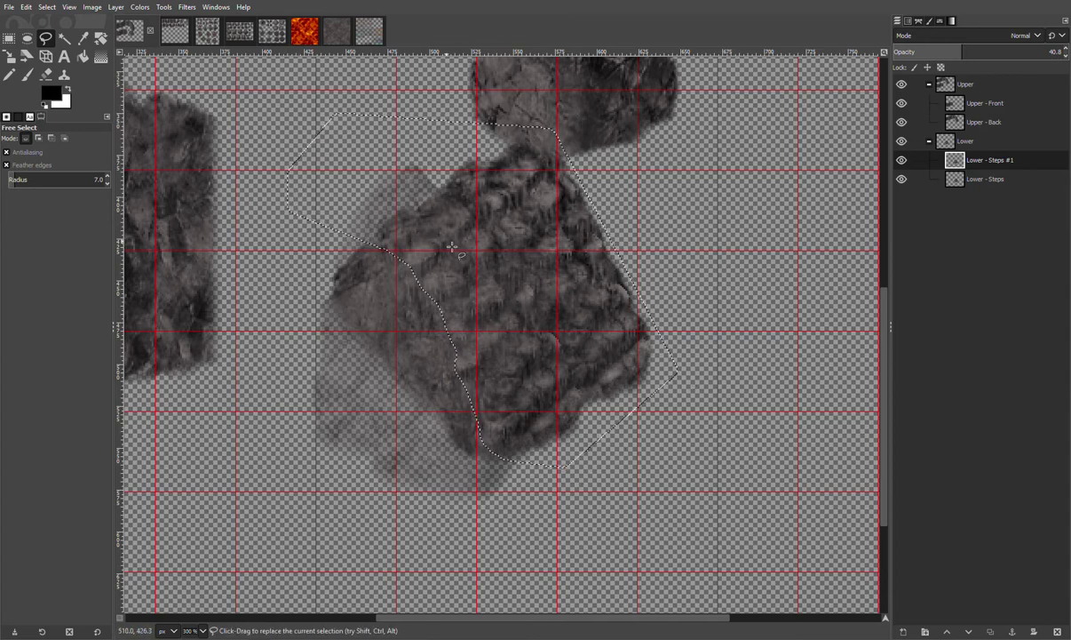
{"action": "key", "text": "Delete"}
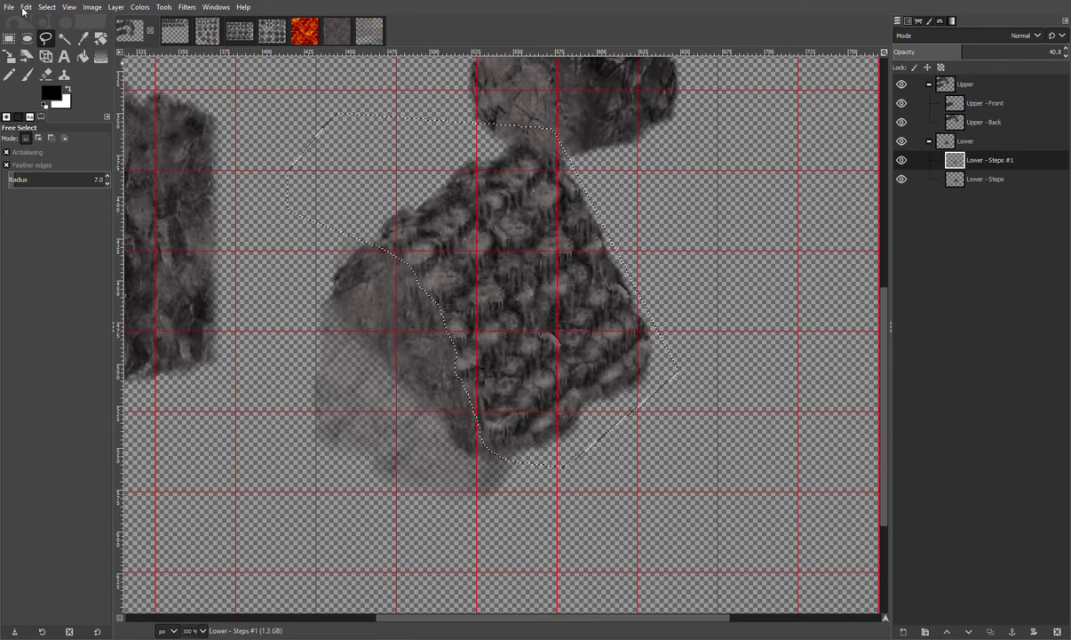
Fuzzy-select the transparent area around the rocks on Lower - Steps and delete the overhanging rock there from Lower - Steps #1
{"action": "left_click", "coordinate": [64, 38]}
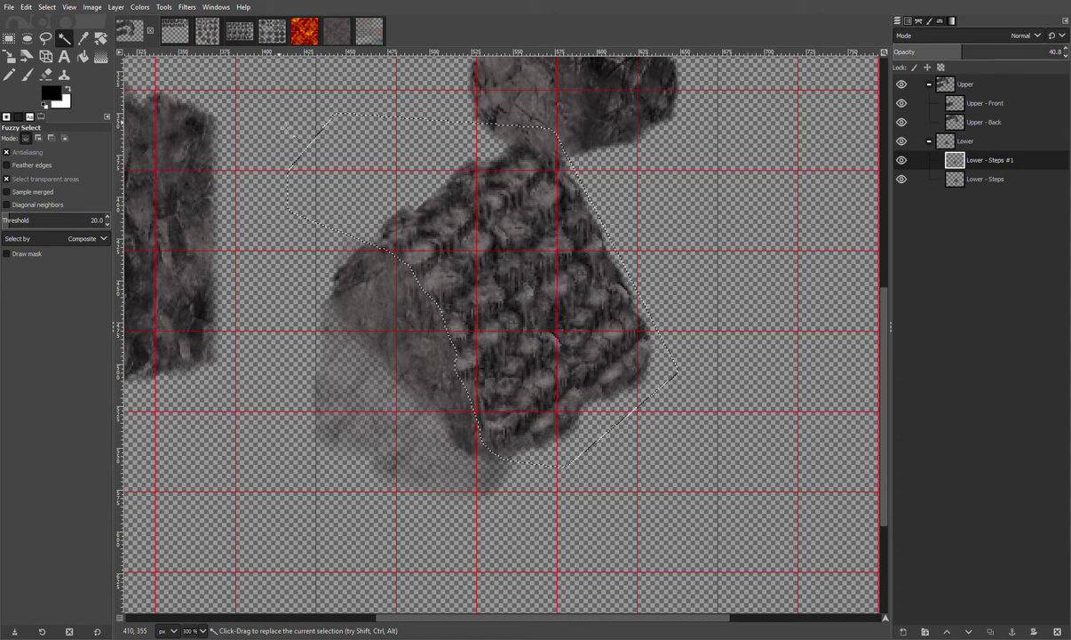
{"action": "left_click", "coordinate": [968, 179]}
{"action": "left_click", "coordinate": [812, 327]}
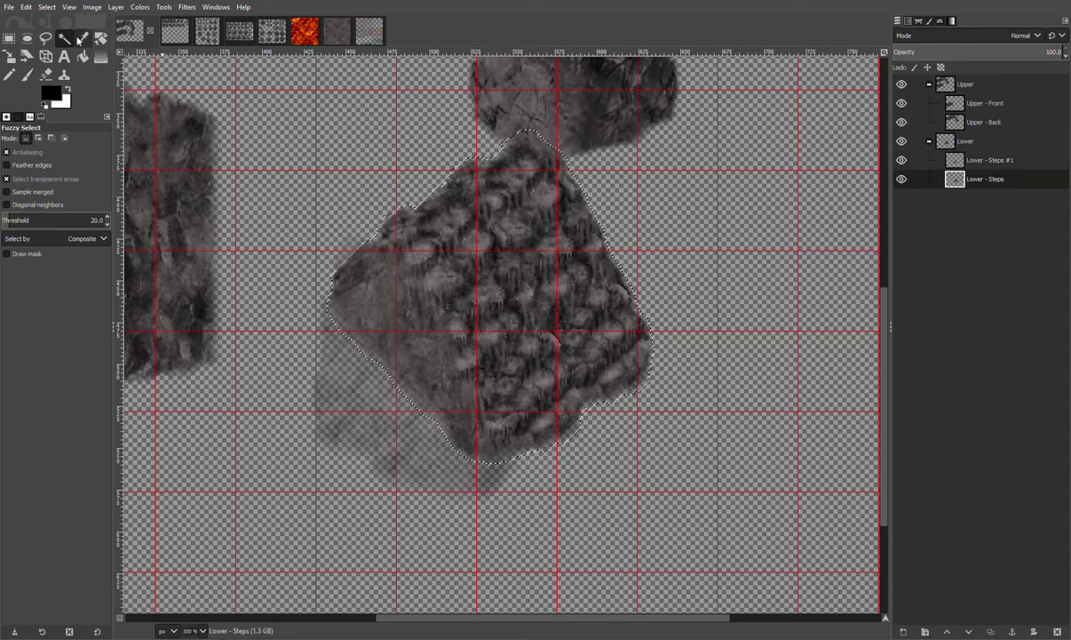
{"action": "left_click", "coordinate": [978, 162]}
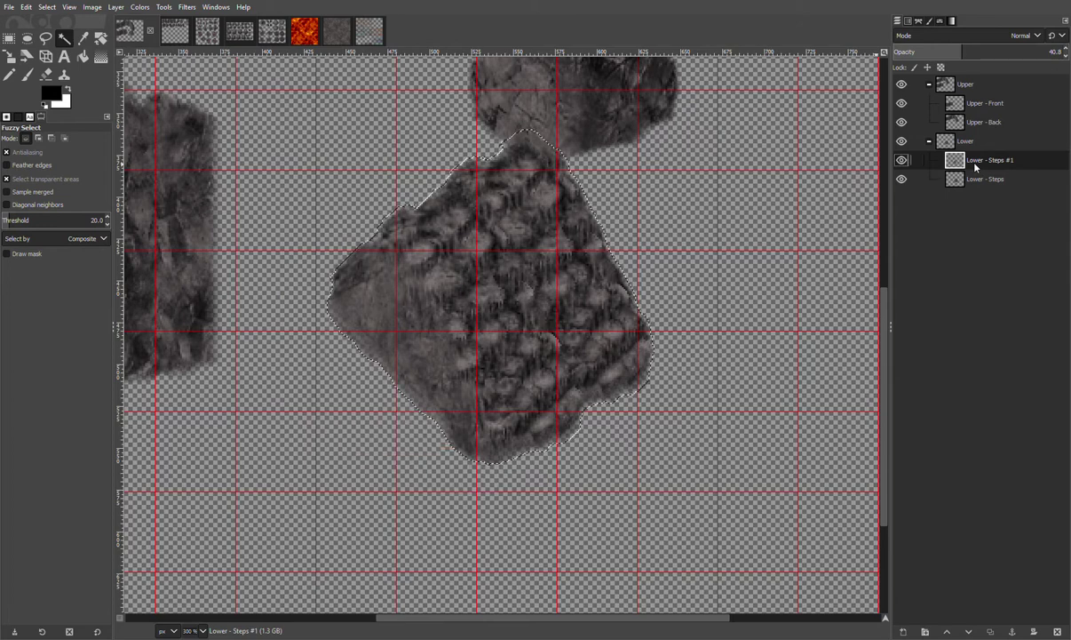
Set the opacity of Lower - Steps #1 to 100 and clear the selection
{"action": "left_click", "coordinate": [9, 38]}
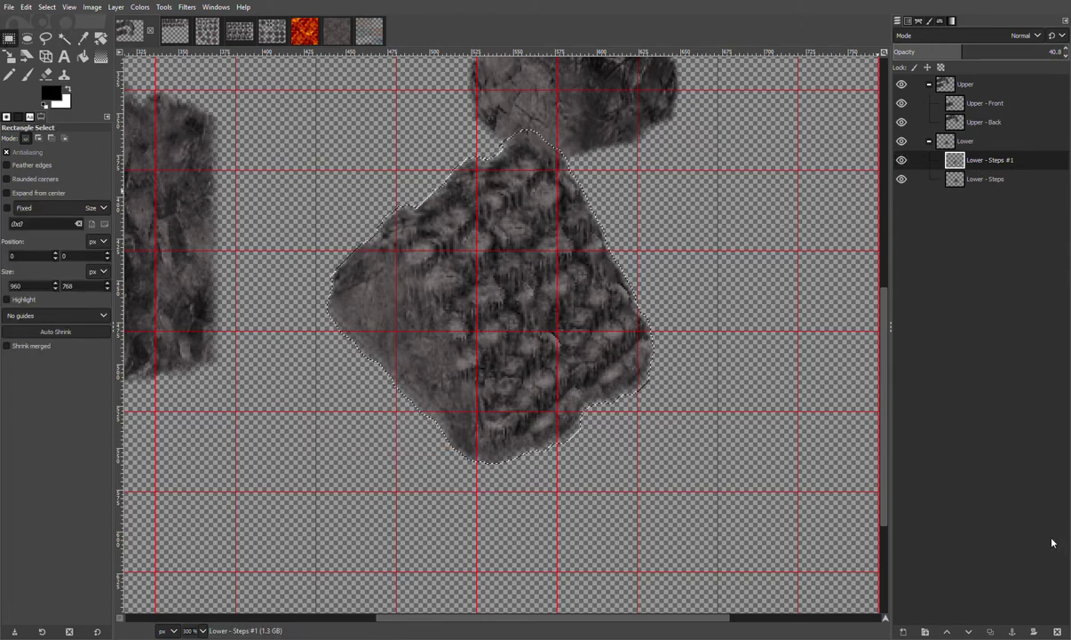
{"action": "left_click_drag", "start_coordinate": [1009, 52], "coordinate": [1066, 53]}
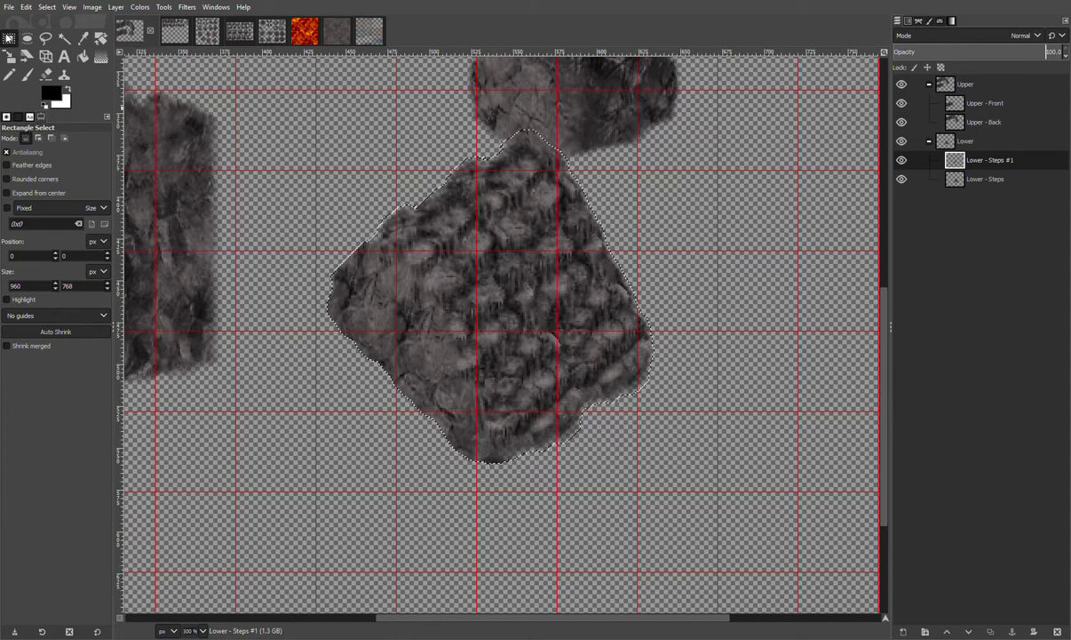
{"action": "left_click_drag", "start_coordinate": [498, 296], "coordinate": [608, 395]}
{"action": "left_click", "coordinate": [775, 351]}
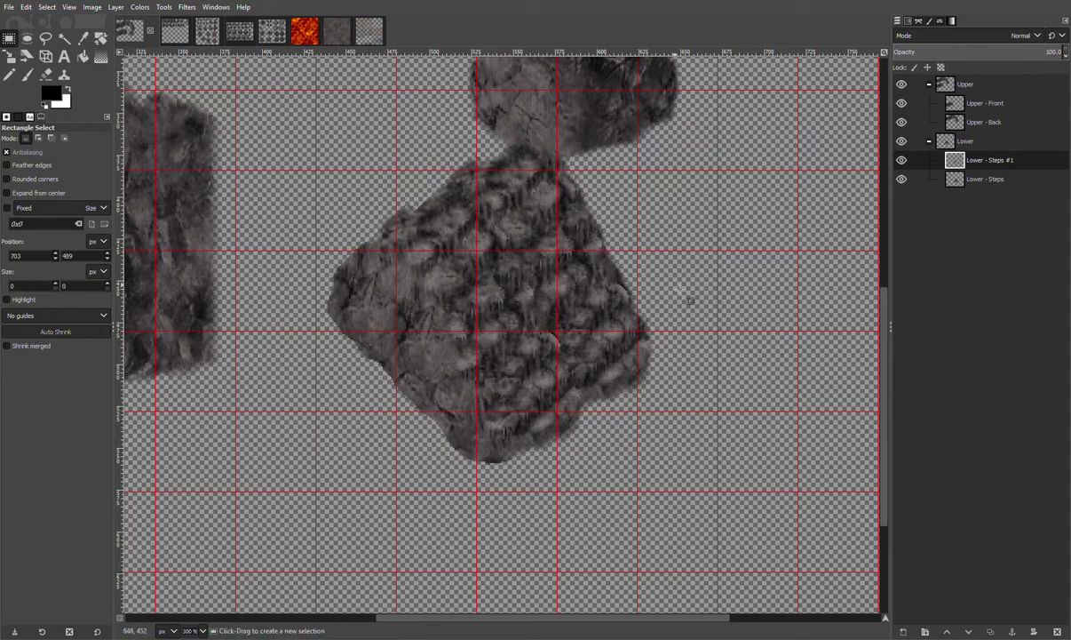
{"action": "scroll", "coordinate": [690, 300], "scroll_direction": "down", "scroll_amount": 2}
{"action": "scroll", "coordinate": [727, 213], "scroll_direction": "up", "scroll_amount": 2}
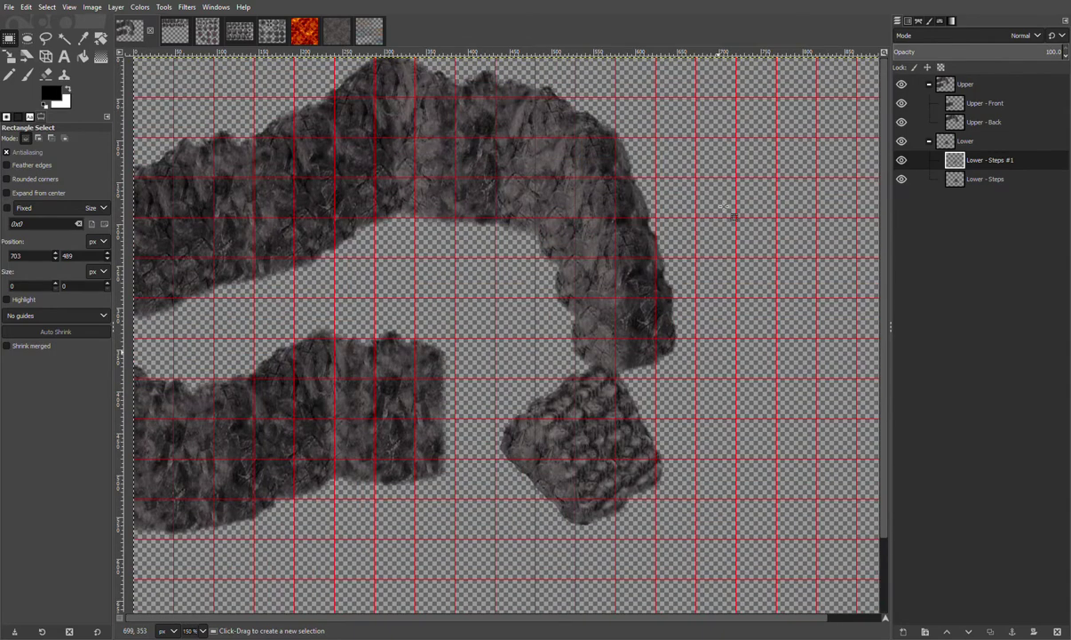
{"action": "scroll", "coordinate": [728, 214], "scroll_direction": "down", "scroll_amount": 5}
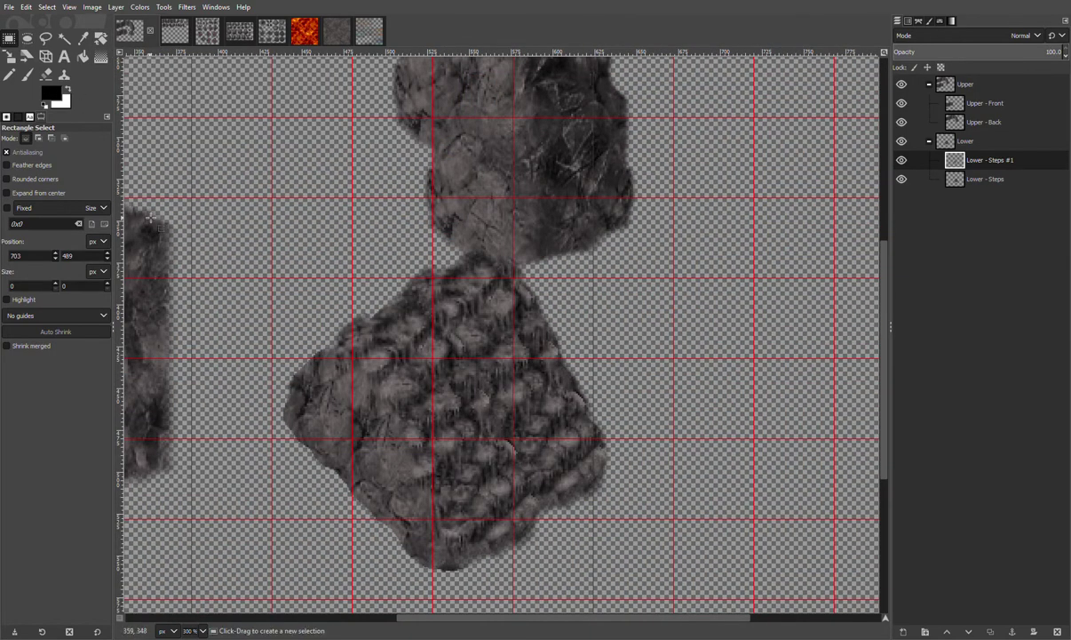
Copy the left-pointing cracked rock, a 160 × 192 px area, from the tileset
{"action": "left_click", "coordinate": [194, 33]}
{"action": "left_click", "coordinate": [169, 35]}
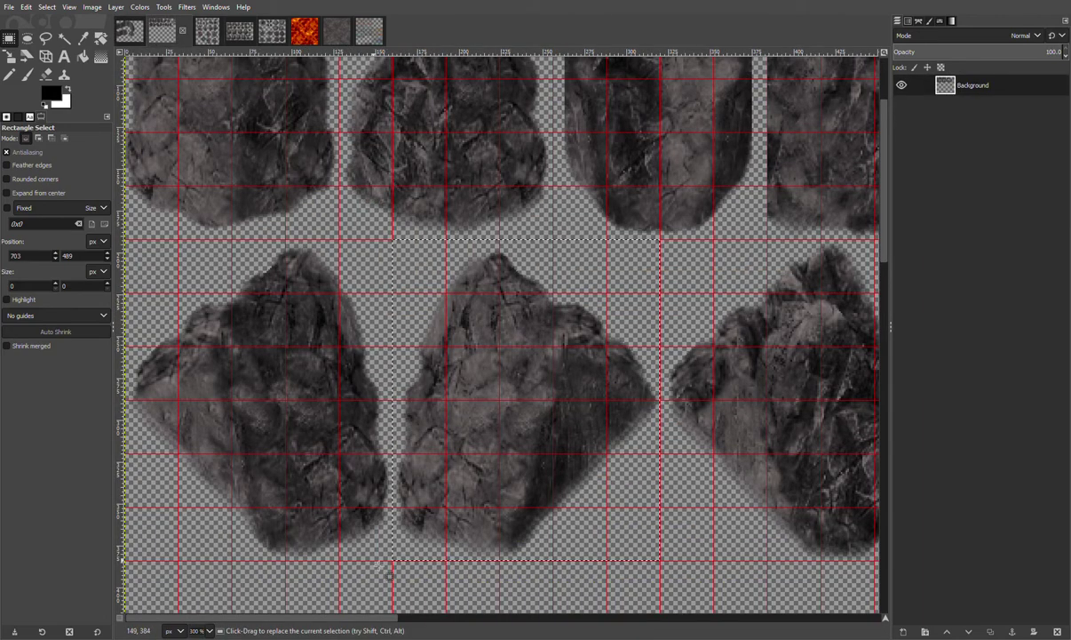
{"action": "left_click_drag", "start_coordinate": [392, 557], "coordinate": [126, 238]}
{"action": "key", "text": "ctrl+c"}
{"action": "left_click", "coordinate": [130, 34]}
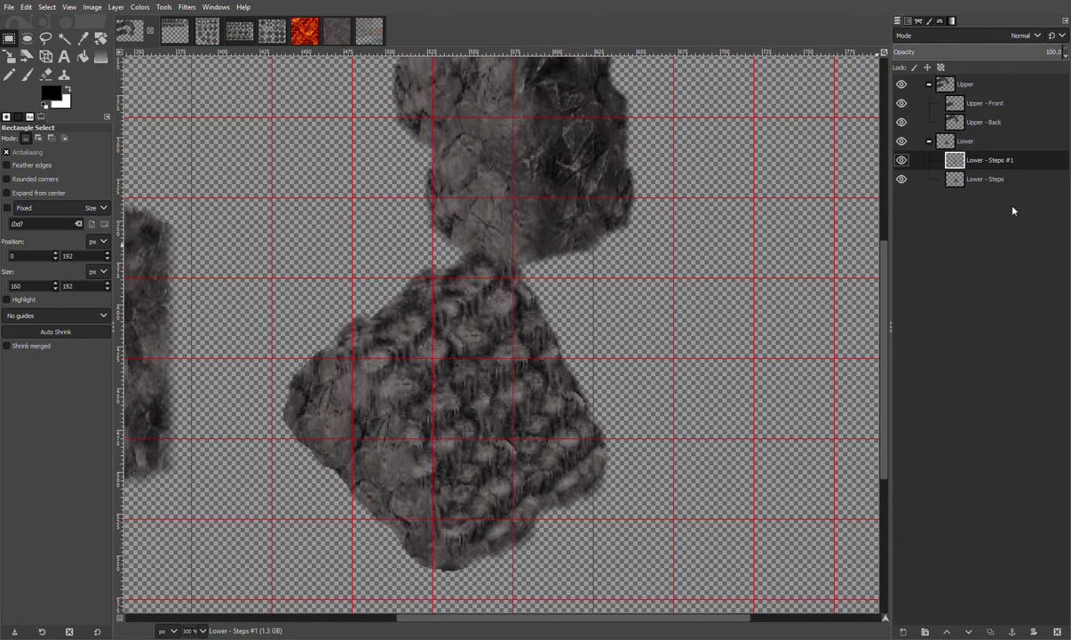
Merge Lower - Steps #1 down into Lower - Steps and add a new layer named Lower Step Wall Front
{"action": "key", "text": "ctrl+m"}
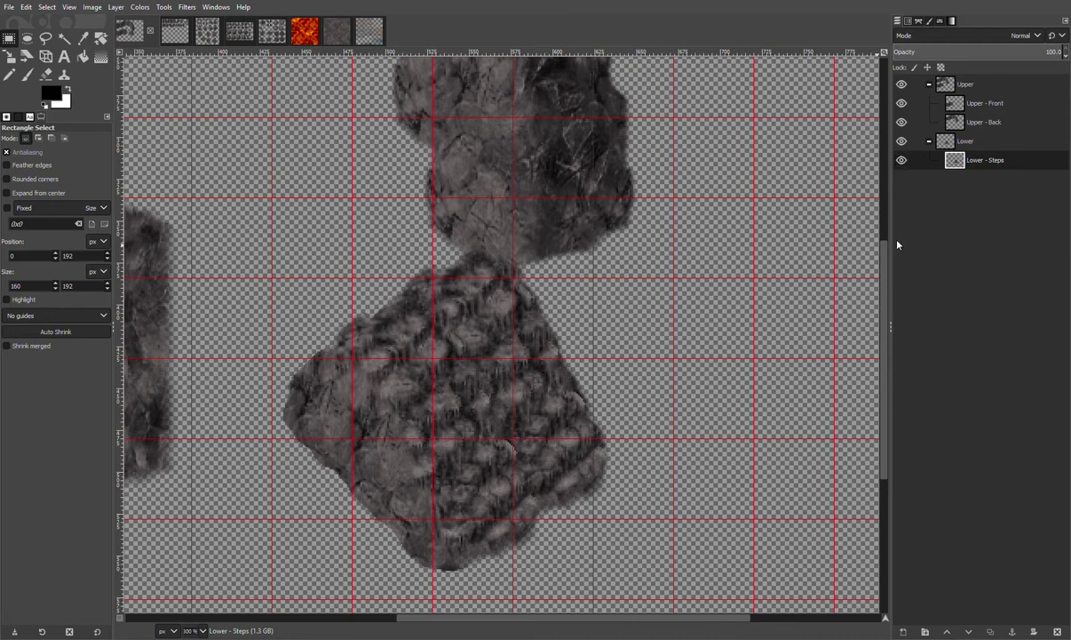
{"action": "key", "text": "Return"}
Paste two overlapping copies of the left-pointing rock on Lower Step Wall Front, running down-left from the bumpy steps, and anchor them
{"action": "key", "text": "ctrl+v"}
{"action": "left_click_drag", "start_coordinate": [576, 362], "coordinate": [392, 487]}
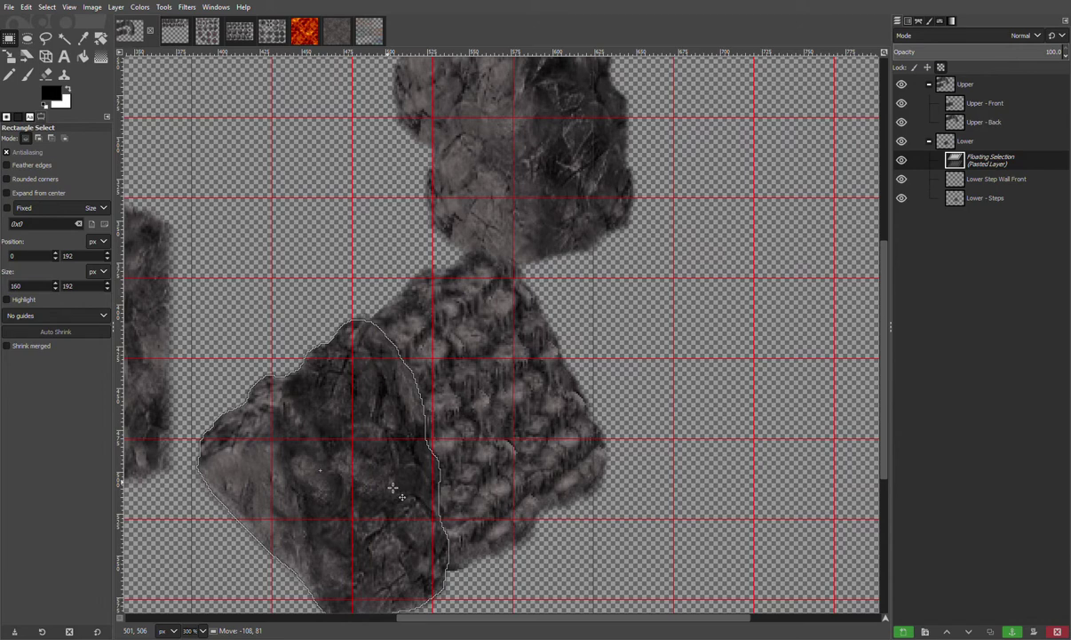
{"action": "left_click_drag", "start_coordinate": [392, 487], "coordinate": [301, 536]}
{"action": "left_click", "coordinate": [399, 343]}
{"action": "scroll", "coordinate": [311, 299], "scroll_direction": "down", "scroll_amount": 5}
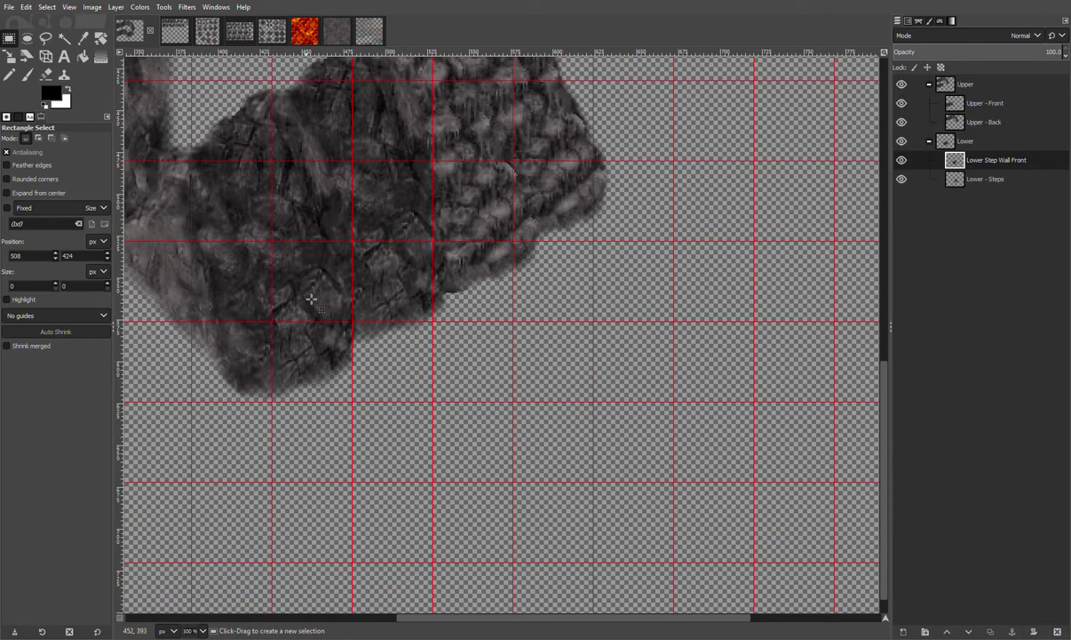
{"action": "scroll", "coordinate": [484, 455], "scroll_direction": "down", "scroll_amount": 2}
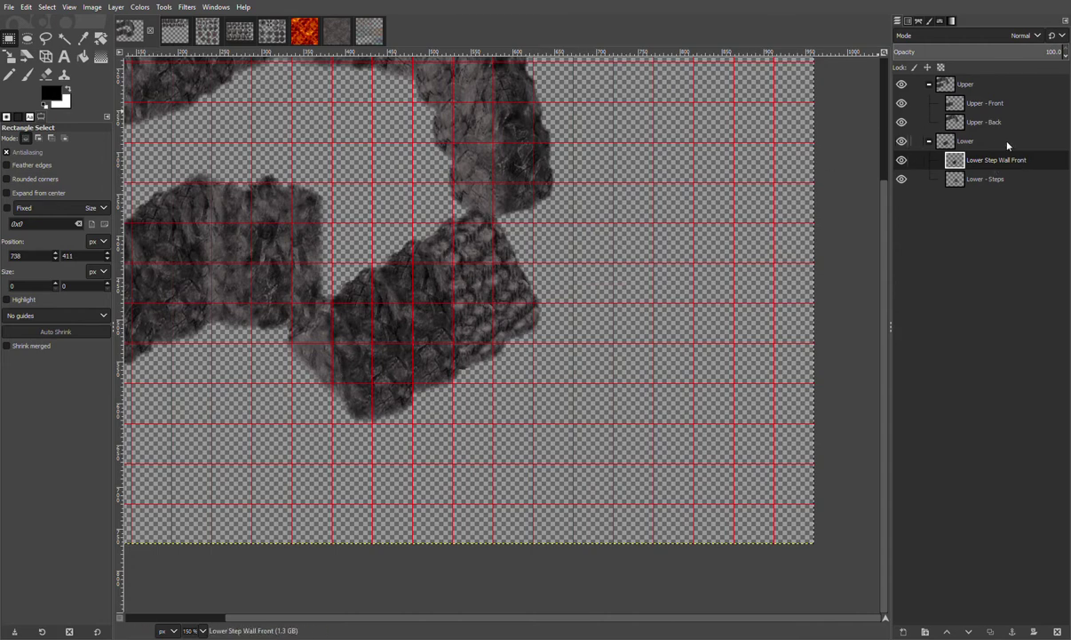
Cut the bumpy steps from Lower - Steps, paste them back as overlapping copies extending further down-right, and anchor them
{"action": "left_click", "coordinate": [969, 181]}
{"action": "left_click_drag", "start_coordinate": [362, 174], "coordinate": [592, 436]}
{"action": "key", "text": "ctrl+x"}
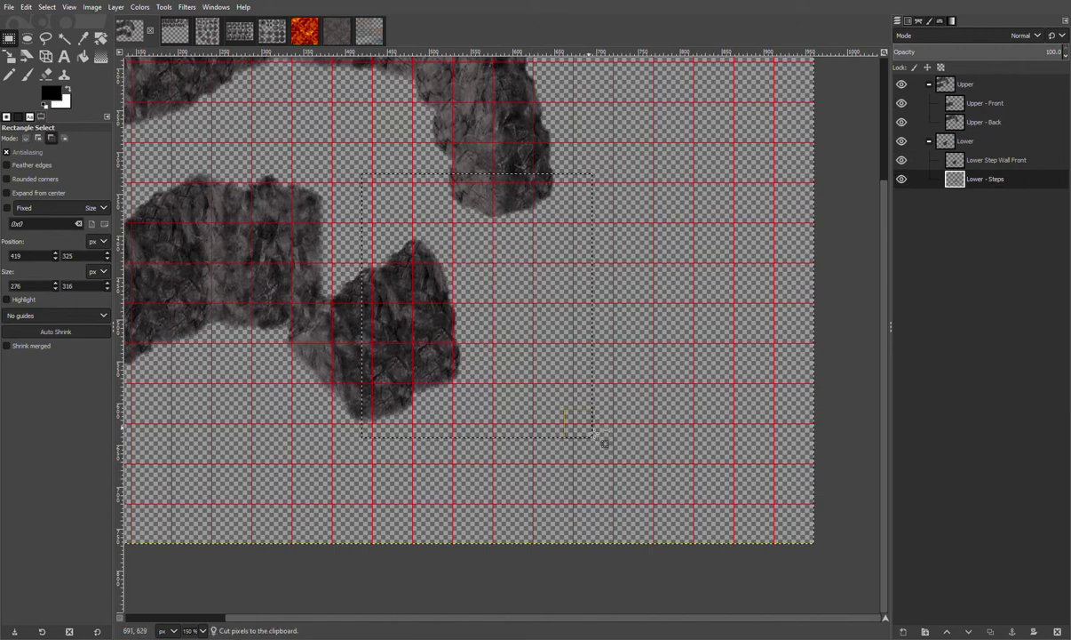
{"action": "key", "text": "ctrl+v"}
{"action": "left_click_drag", "start_coordinate": [486, 283], "coordinate": [539, 336]}
{"action": "left_click", "coordinate": [613, 234]}
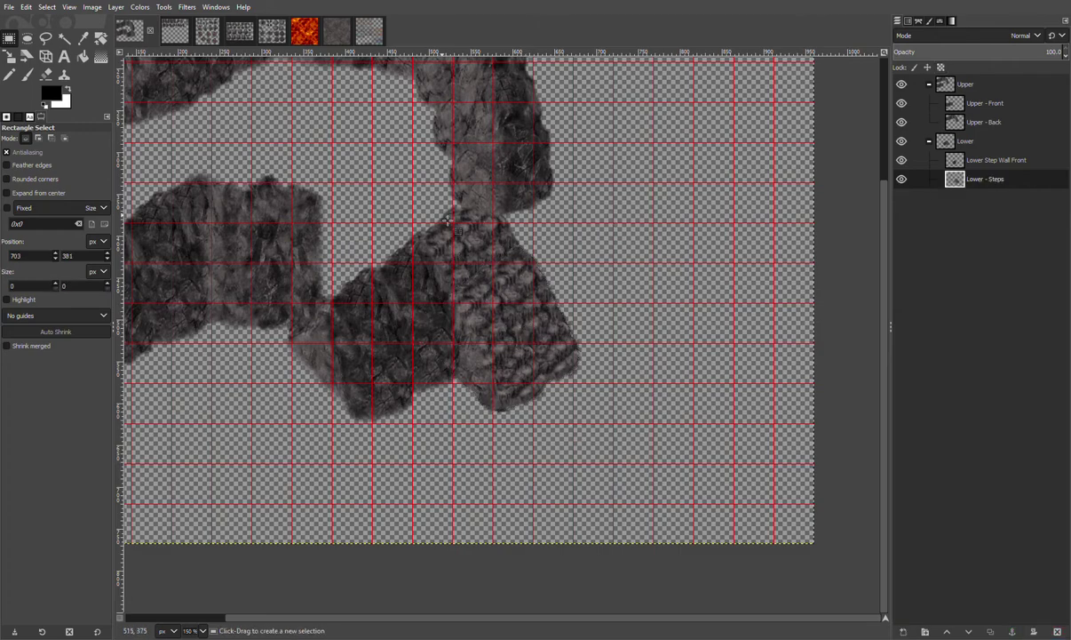
Make Upper - Front the active layer and copy the upright 128 × 192 px rock from the tileset's top-left corner
{"action": "scroll", "coordinate": [447, 220], "scroll_direction": "up", "scroll_amount": 2}
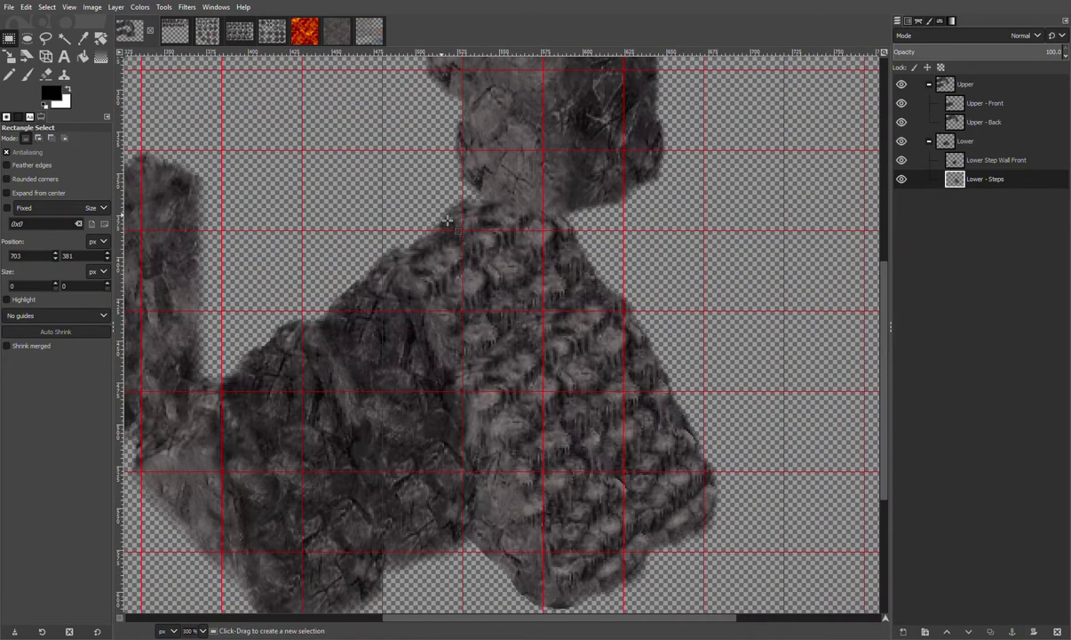
{"action": "left_click_drag", "start_coordinate": [648, 619], "coordinate": [550, 616]}
{"action": "scroll", "coordinate": [527, 348], "scroll_direction": "up", "scroll_amount": 3}
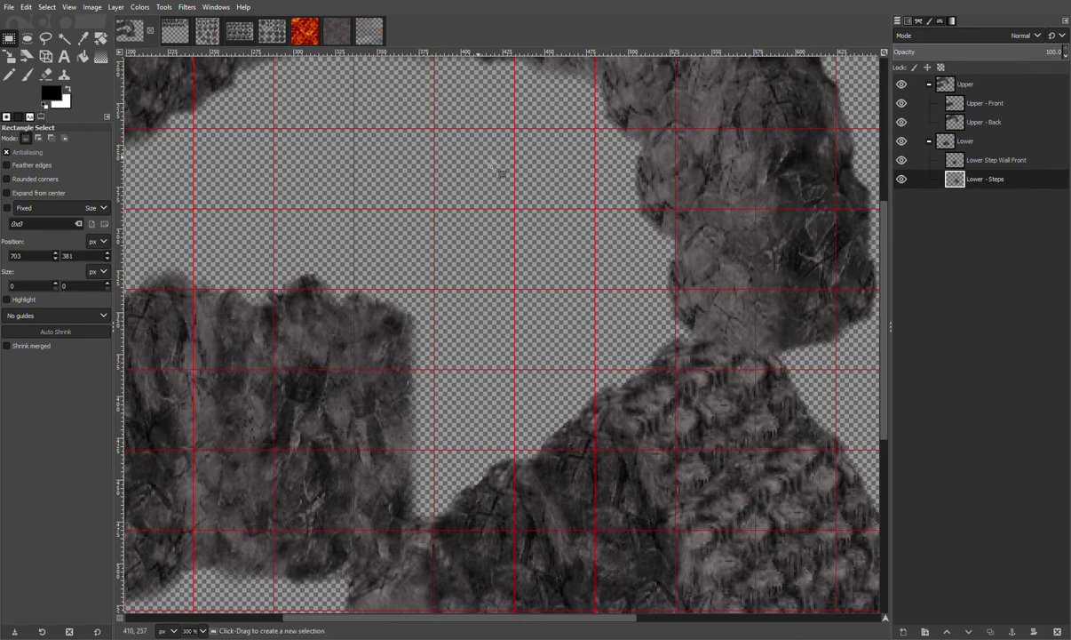
{"action": "left_click", "coordinate": [963, 104]}
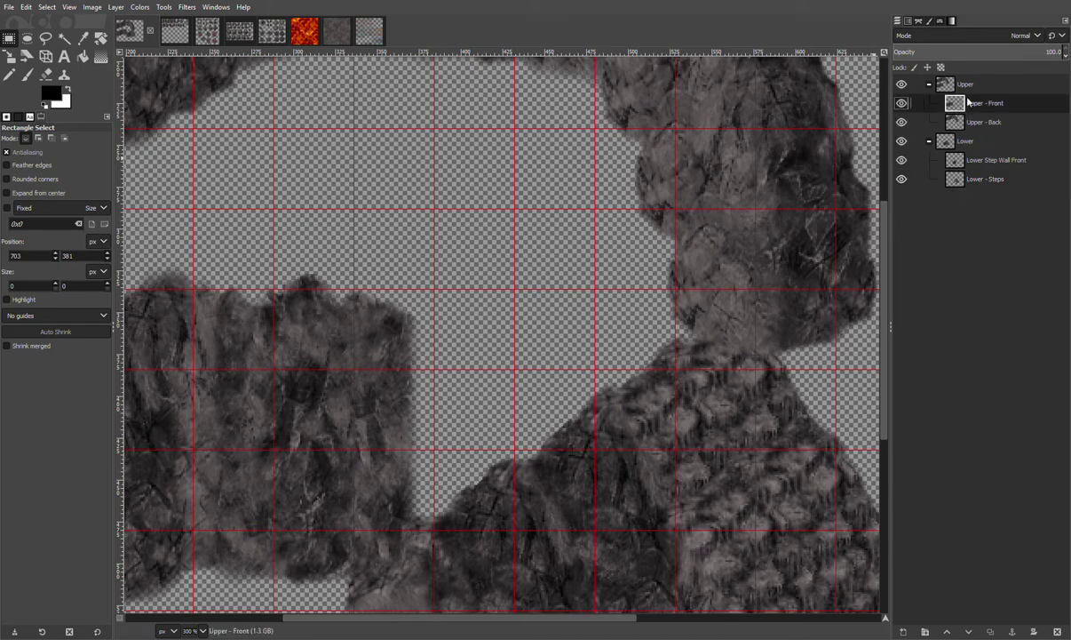
{"action": "left_click", "coordinate": [175, 35]}
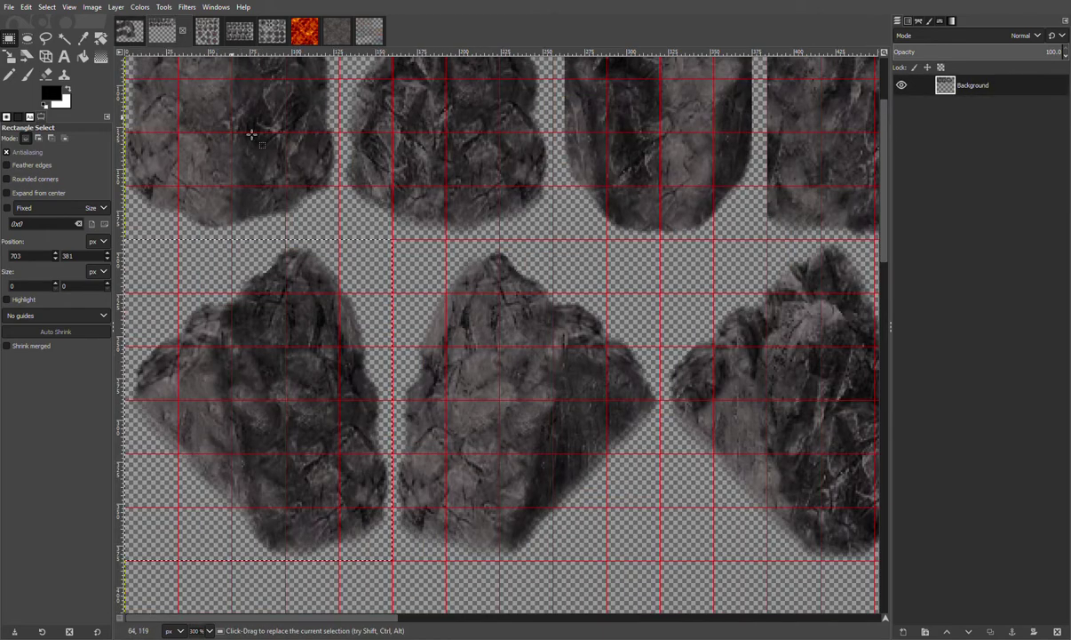
{"action": "scroll", "coordinate": [306, 210], "scroll_direction": "up", "scroll_amount": 3}
{"action": "left_click_drag", "start_coordinate": [341, 380], "coordinate": [125, 73]}
{"action": "key", "text": "ctrl+c"}
{"action": "left_click", "coordinate": [129, 35]}
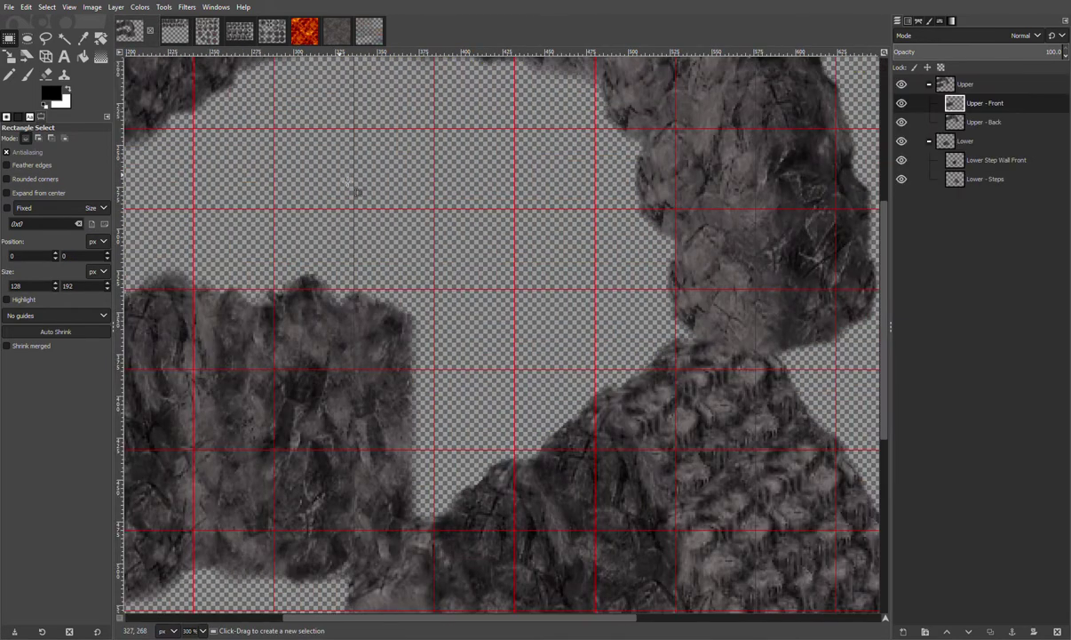
Paste the upright rock on Upper - Front over the squared-off right end of the front wall and anchor it
{"action": "key", "text": "ctrl+v"}
{"action": "left_click_drag", "start_coordinate": [496, 288], "coordinate": [432, 385]}
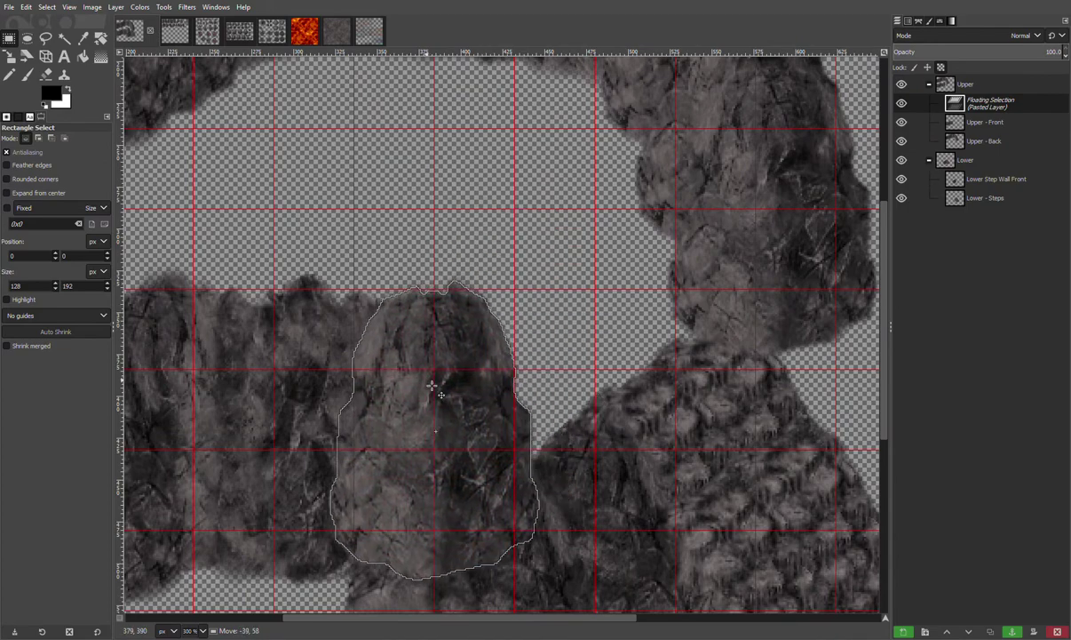
{"action": "left_click", "coordinate": [522, 259]}
{"action": "scroll", "coordinate": [521, 263], "scroll_direction": "down", "scroll_amount": 3}
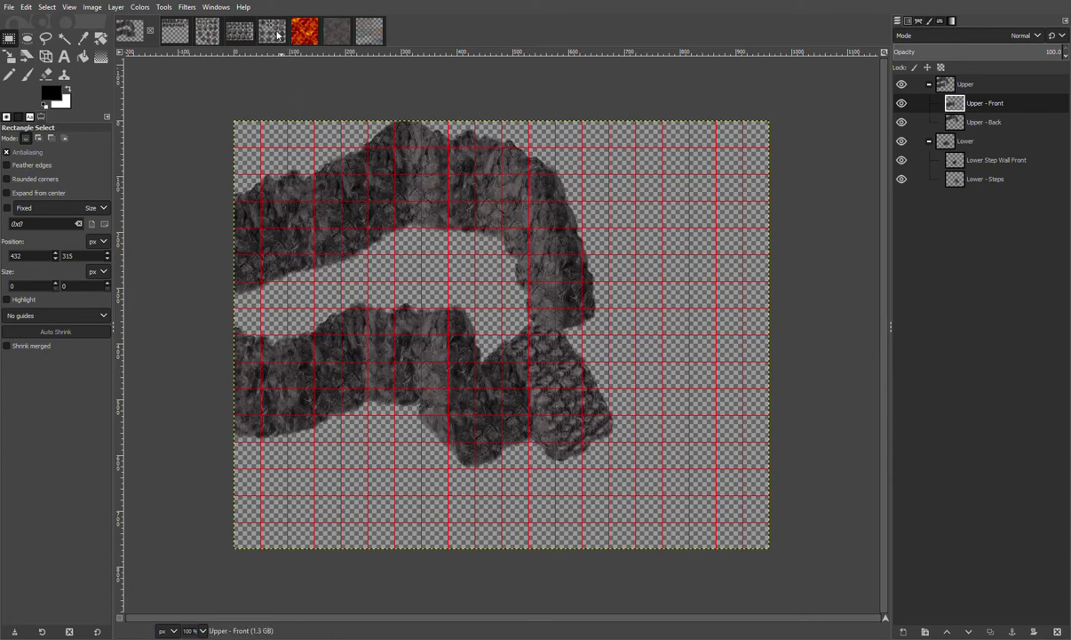
Make Lower Step Wall Front the active layer and copy the soft-edged rectangular wall rock from the tileset's top row
{"action": "left_click", "coordinate": [994, 164]}
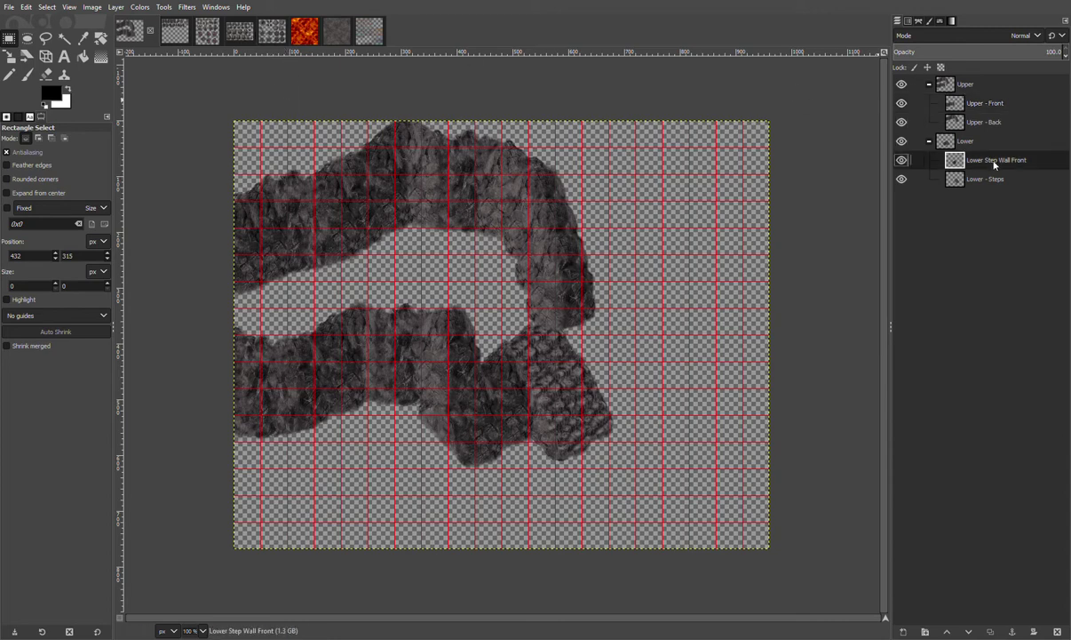
{"action": "left_click", "coordinate": [177, 33]}
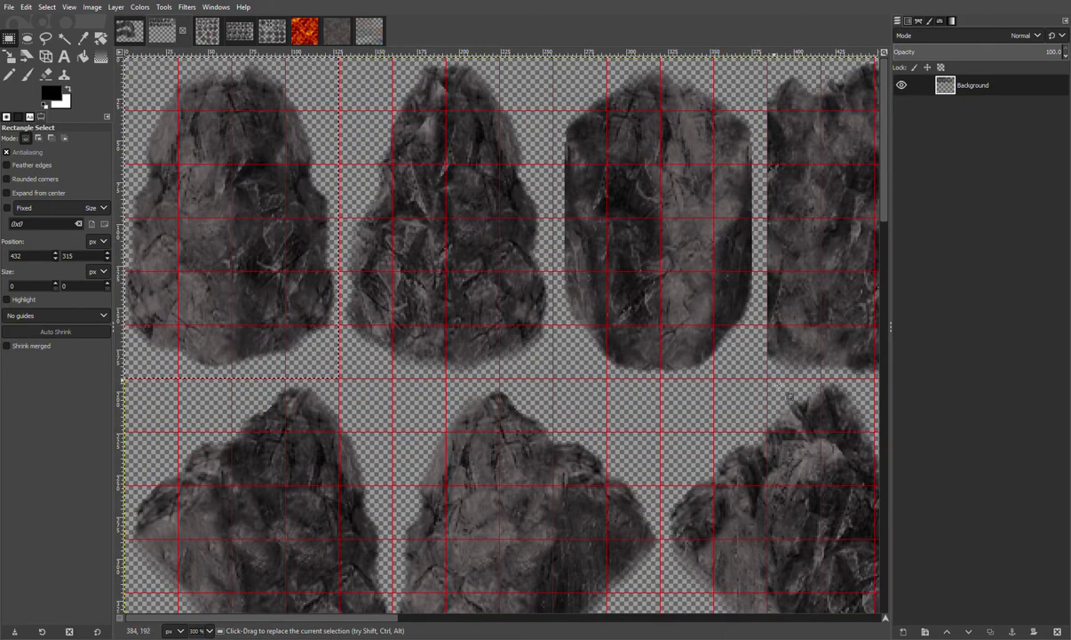
{"action": "left_click_drag", "start_coordinate": [382, 616], "coordinate": [567, 615]}
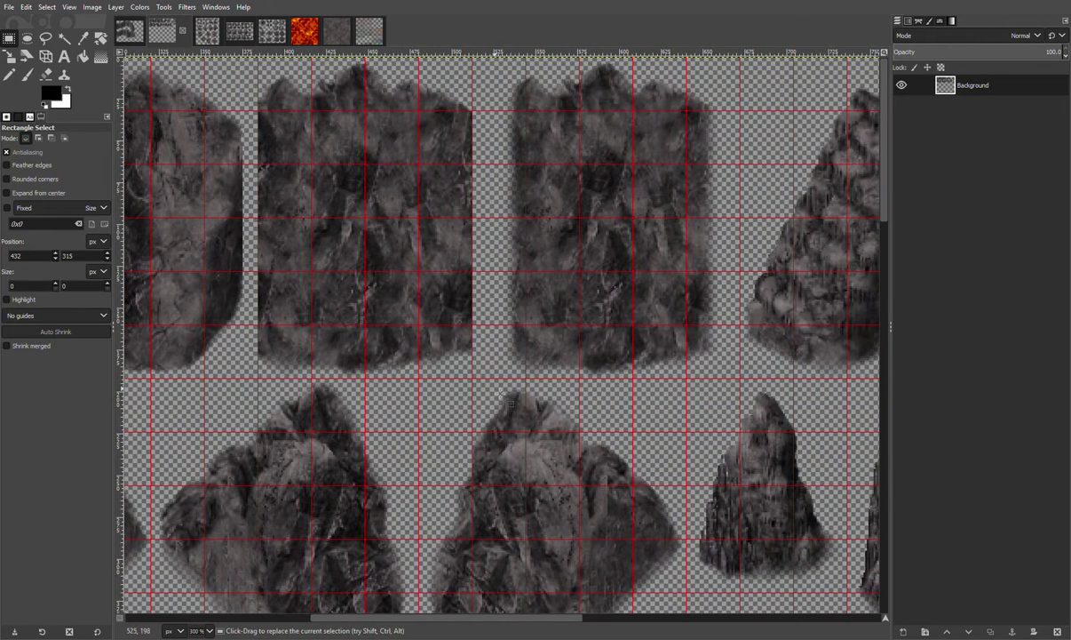
{"action": "left_click_drag", "start_coordinate": [503, 384], "coordinate": [735, 56]}
{"action": "key", "text": "ctrl+c"}
Paste the rectangular wall rock beneath the upper front wall, extending the lower front wall leftward, and anchor it
{"action": "left_click", "coordinate": [131, 34]}
{"action": "key", "text": "ctrl+v"}
{"action": "left_click_drag", "start_coordinate": [512, 335], "coordinate": [399, 431]}
{"action": "left_click_drag", "start_coordinate": [514, 514], "coordinate": [517, 516]}
{"action": "key", "text": "ctrl+h"}
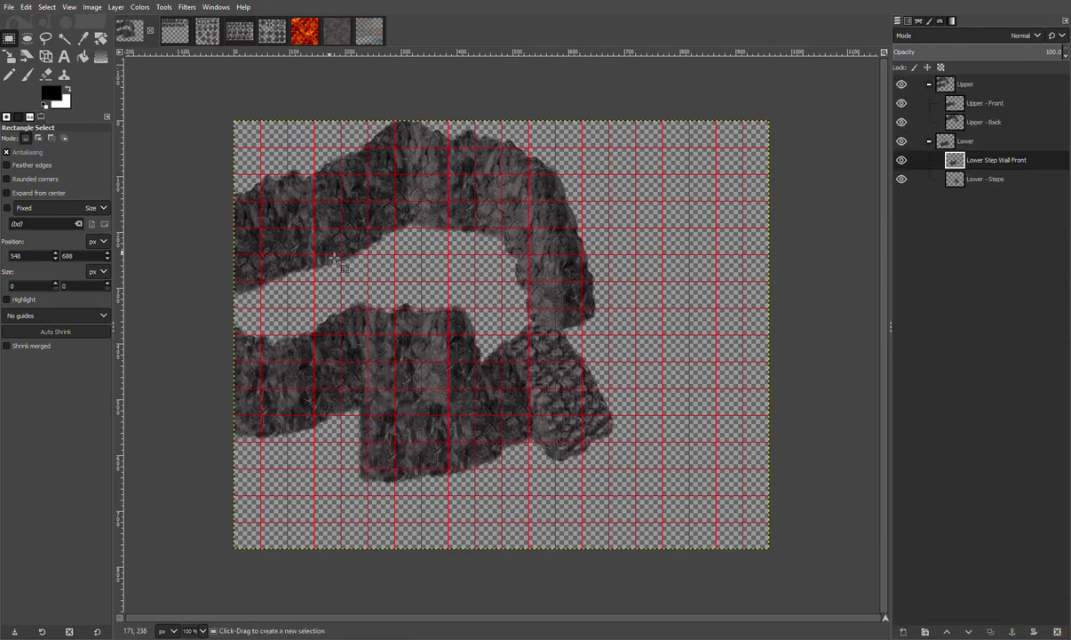
Copy the dark left-pointing 160 × 192 px rock from the tileset and paste it over the left end of the lower front wall, then anchor it
{"action": "left_click", "coordinate": [173, 32]}
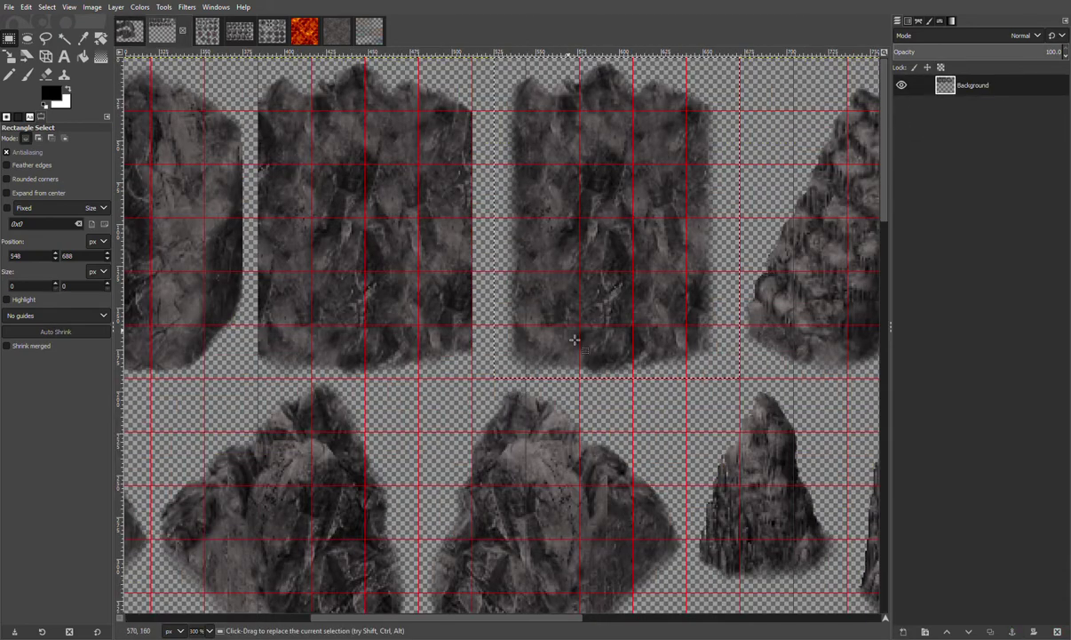
{"action": "scroll", "coordinate": [583, 415], "scroll_direction": "down", "scroll_amount": 3}
{"action": "left_click_drag", "start_coordinate": [421, 560], "coordinate": [156, 247]}
{"action": "key", "text": "ctrl+c"}
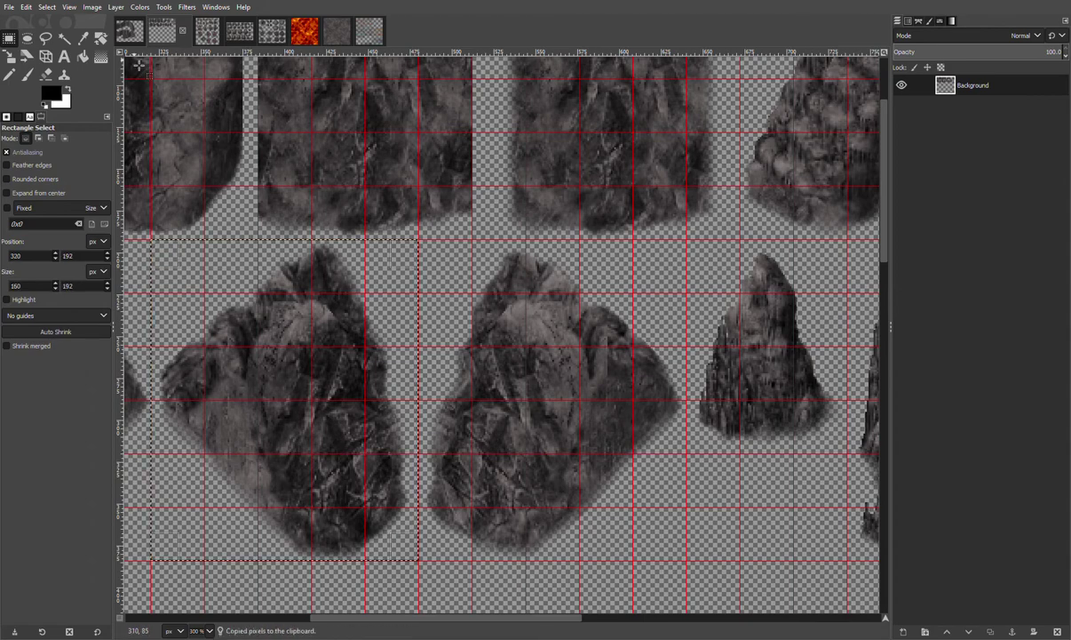
{"action": "left_click", "coordinate": [130, 32]}
{"action": "key", "text": "ctrl+v"}
{"action": "left_click_drag", "start_coordinate": [525, 336], "coordinate": [373, 444]}
{"action": "left_click", "coordinate": [504, 529]}
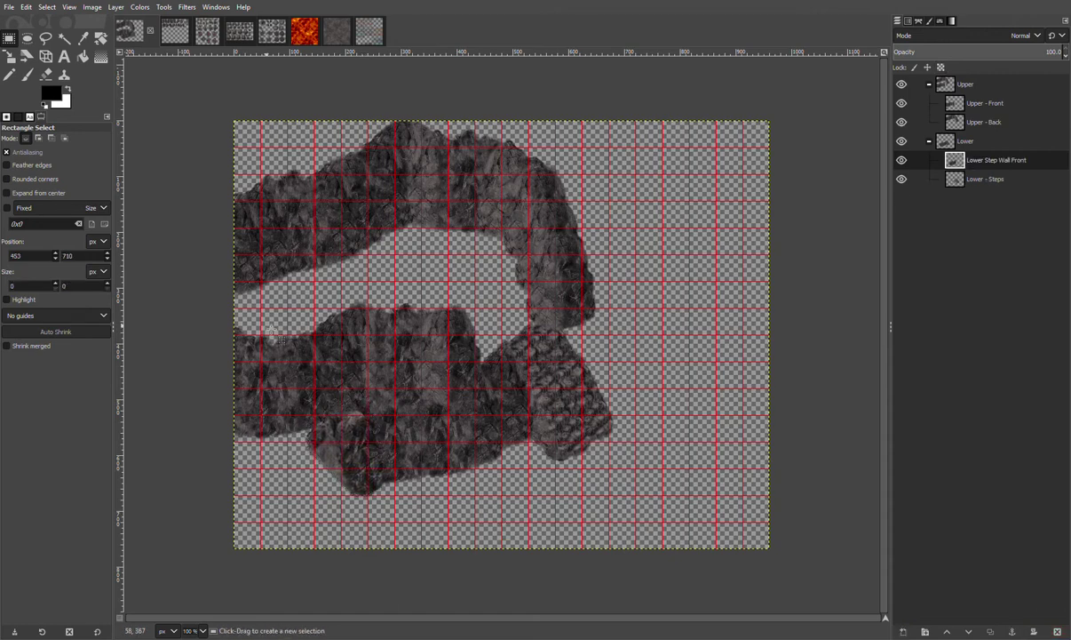
Copy the second upright rock, 128 × 192 px, from the tileset's top row
{"action": "left_click", "coordinate": [214, 30]}
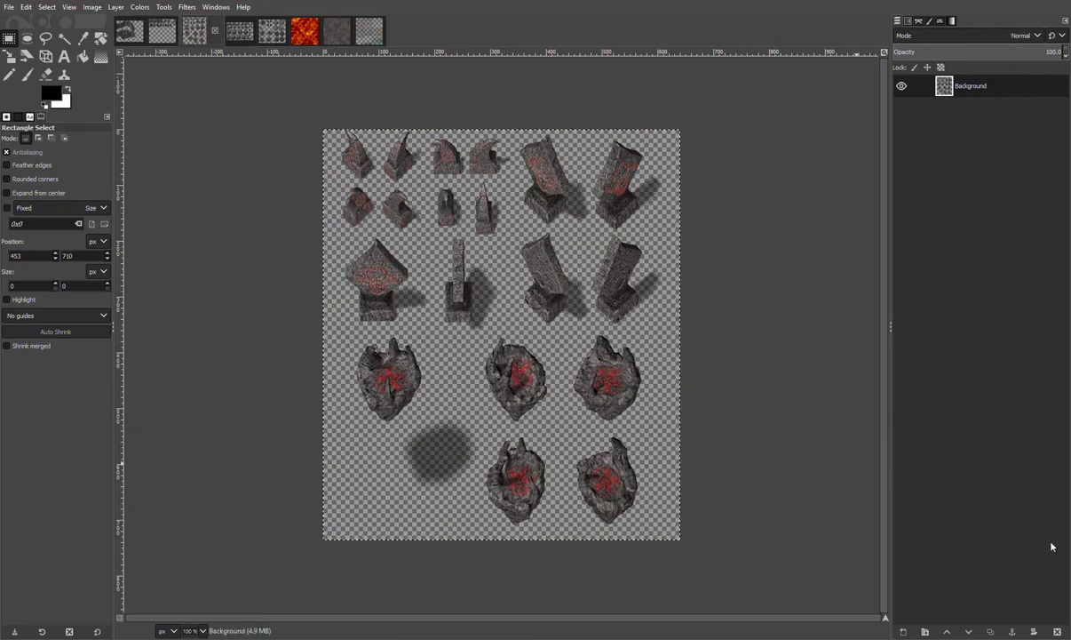
{"action": "left_click", "coordinate": [161, 31]}
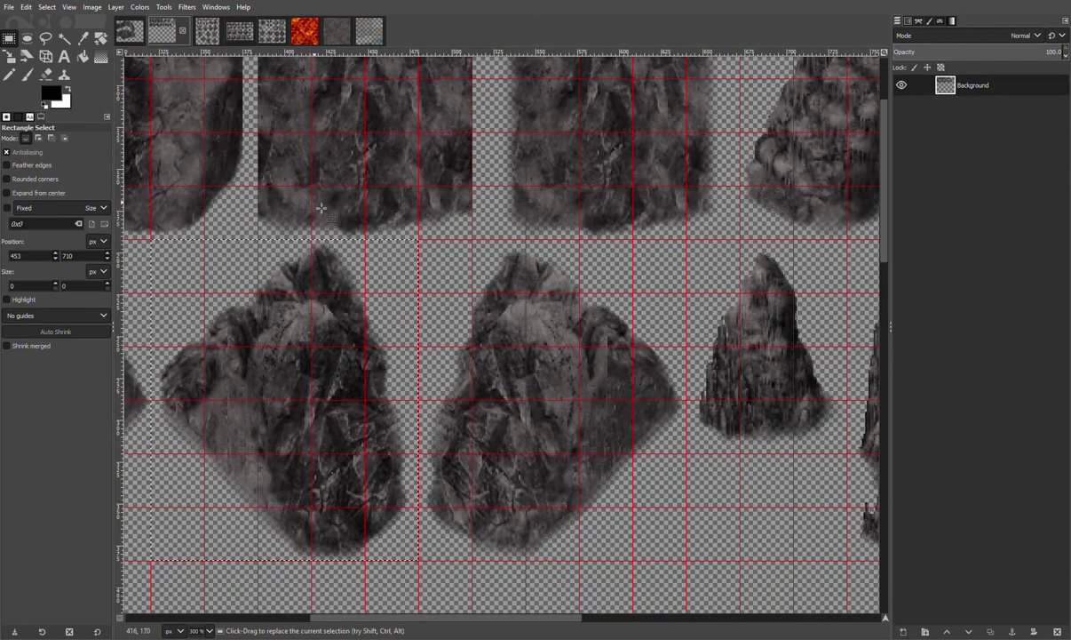
{"action": "scroll", "coordinate": [560, 271], "scroll_direction": "up", "scroll_amount": 1}
{"action": "scroll", "coordinate": [550, 311], "scroll_direction": "down", "scroll_amount": 1}
{"action": "left_click_drag", "start_coordinate": [466, 620], "coordinate": [153, 591]}
{"action": "scroll", "coordinate": [333, 266], "scroll_direction": "up", "scroll_amount": 1}
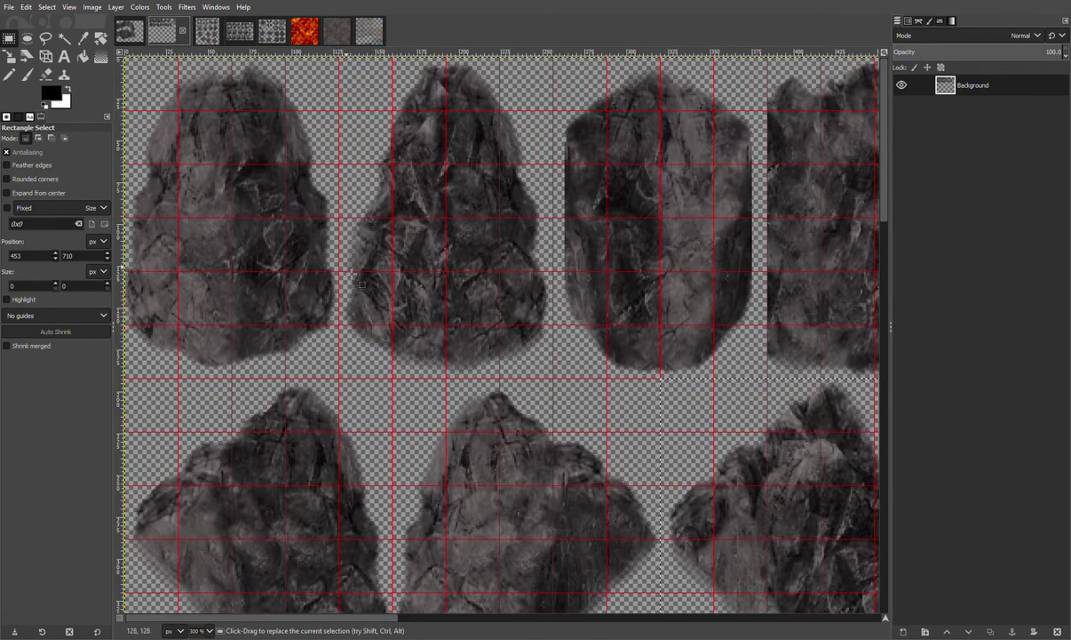
{"action": "left_click_drag", "start_coordinate": [339, 378], "coordinate": [552, 56]}
{"action": "key", "text": "ctrl+c"}
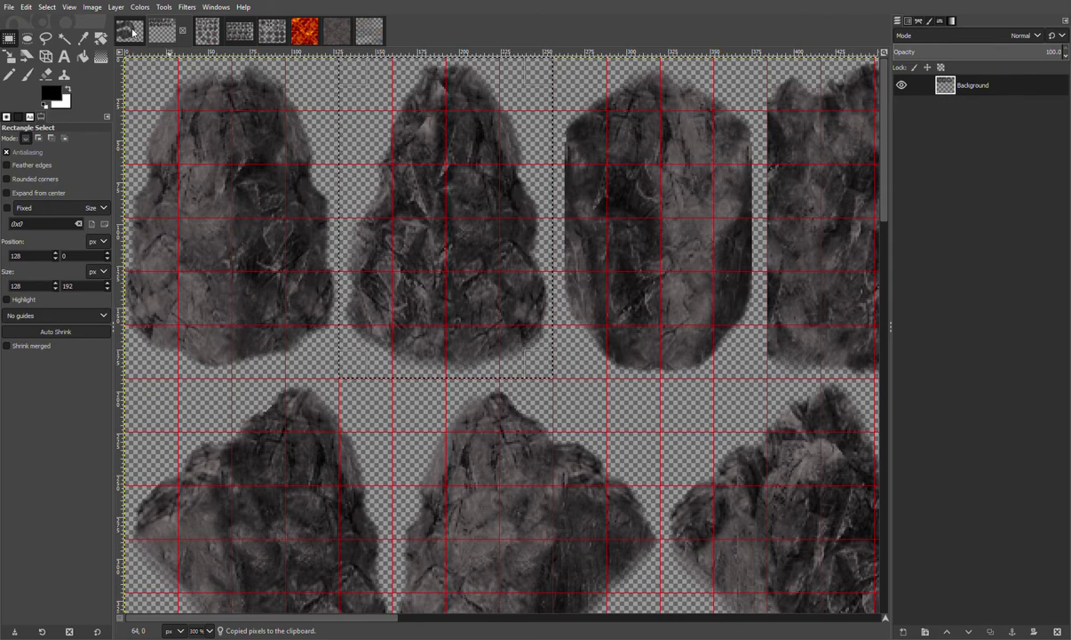
Paste overlapping copies of the upright rock from the lower wall's left end down to the canvas's bottom edge and anchor them
{"action": "left_click", "coordinate": [129, 31]}
{"action": "key", "text": "ctrl+v"}
{"action": "left_click_drag", "start_coordinate": [497, 342], "coordinate": [325, 517]}
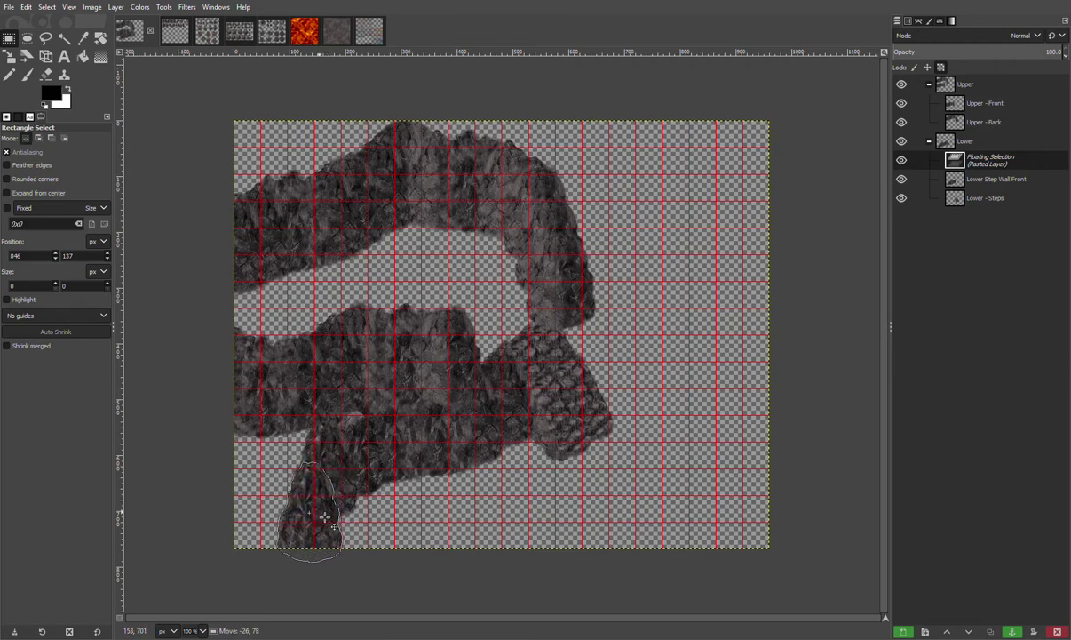
{"action": "left_click", "coordinate": [425, 515]}
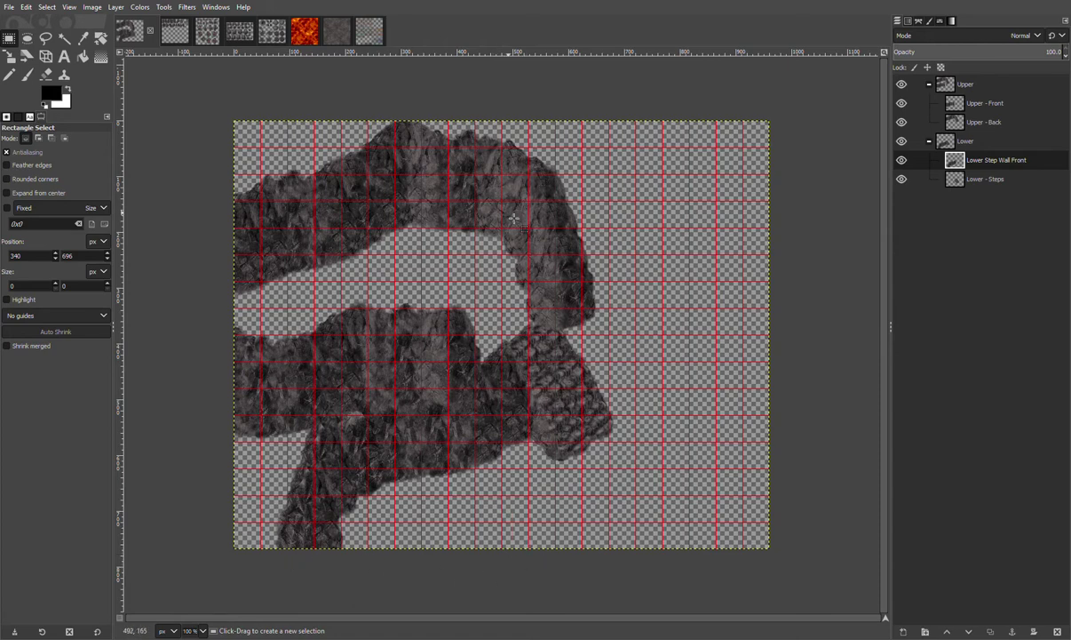
Try enlarging the canvas downward without resizing the layers, and undo it
{"action": "left_click", "coordinate": [94, 9]}
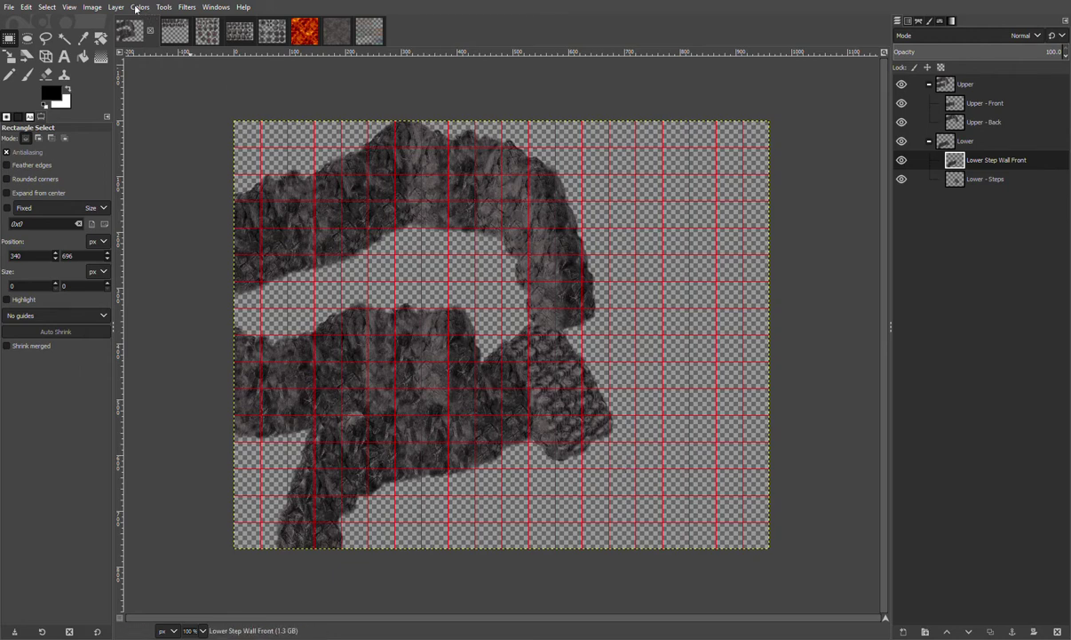
{"action": "left_click", "coordinate": [90, 11]}
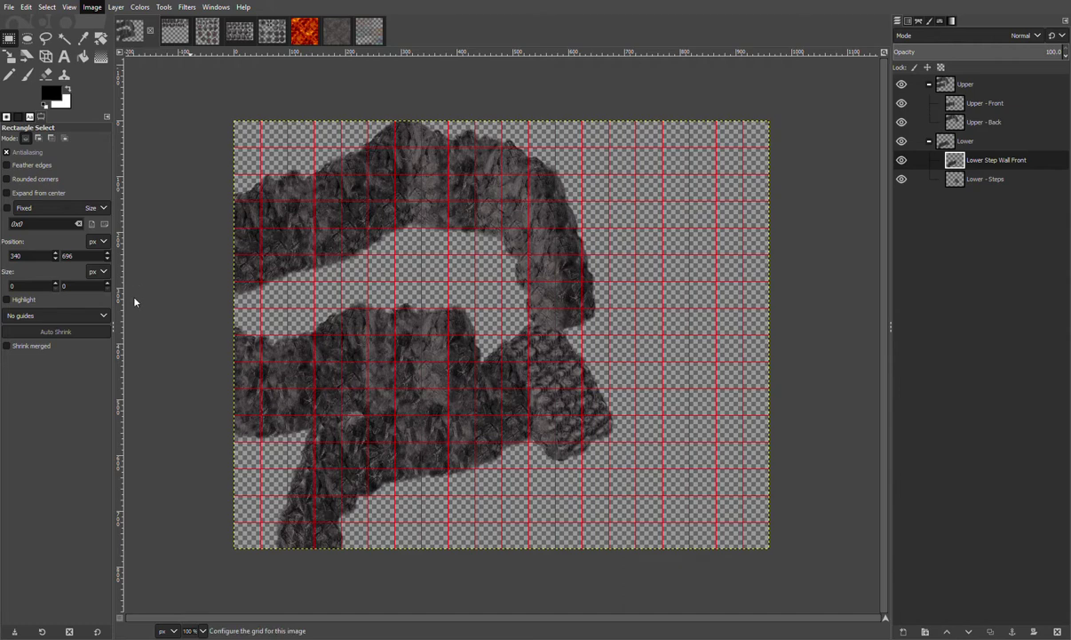
{"action": "left_click", "coordinate": [122, 106]}
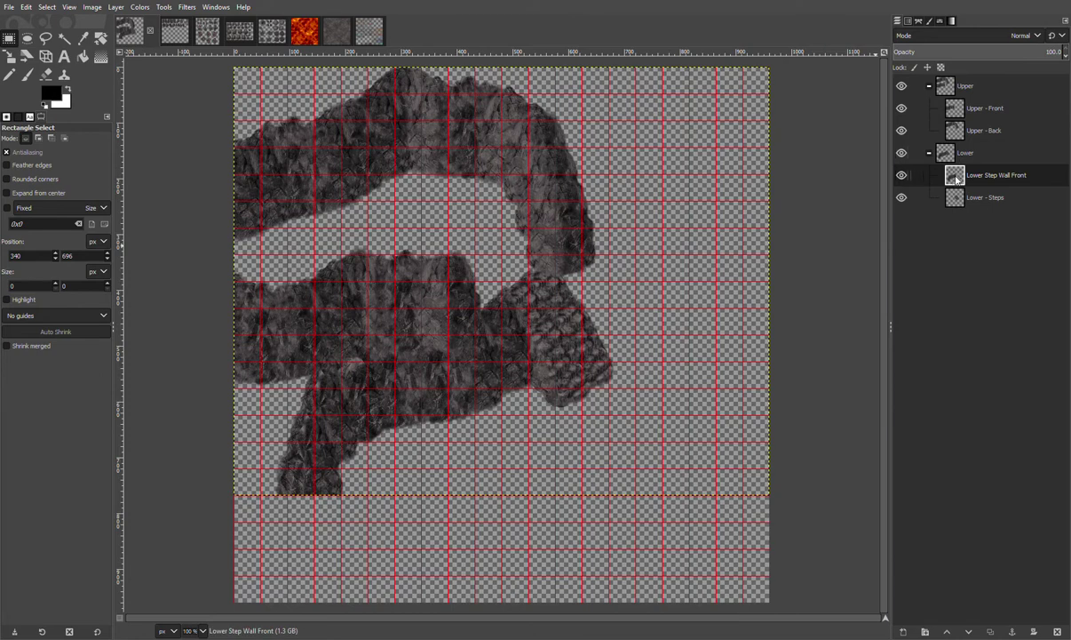
{"action": "key", "text": "ctrl+z"}
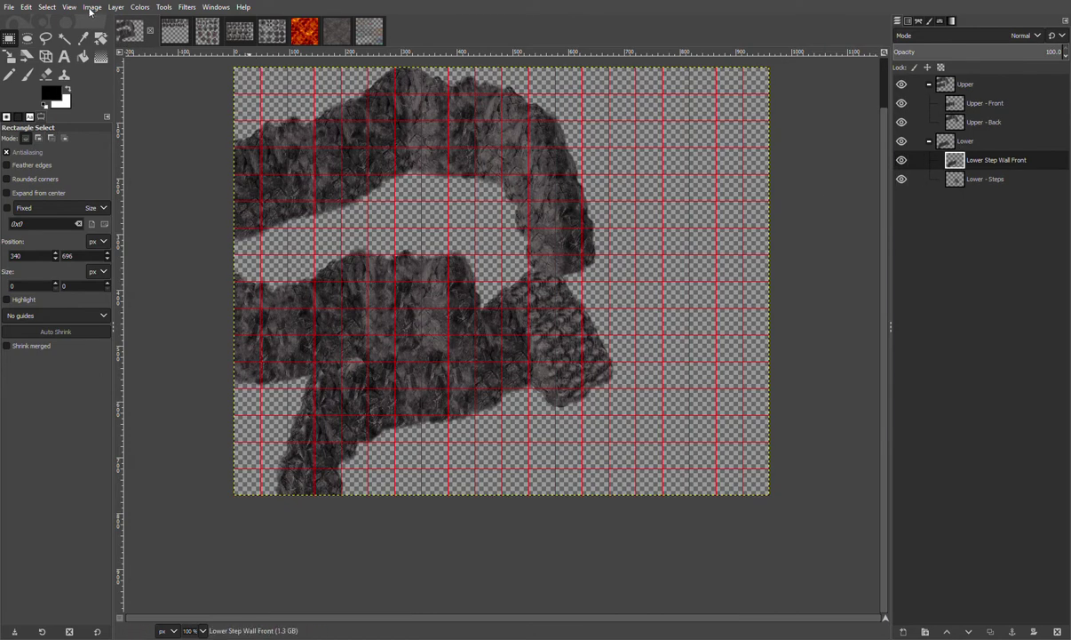
Enlarge the canvas downward until it is about square, resizing all layers to match
{"action": "left_click", "coordinate": [124, 109]}
{"action": "left_click", "coordinate": [540, 510]}
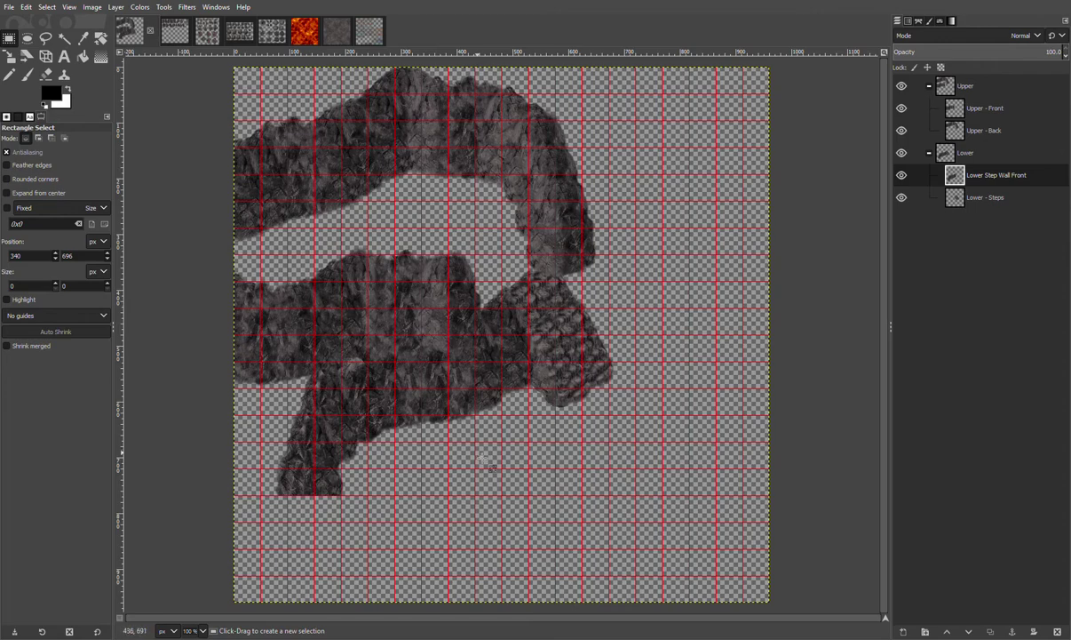
{"action": "scroll", "coordinate": [548, 449], "scroll_direction": "up", "scroll_amount": 2, "text": "ctrl"}
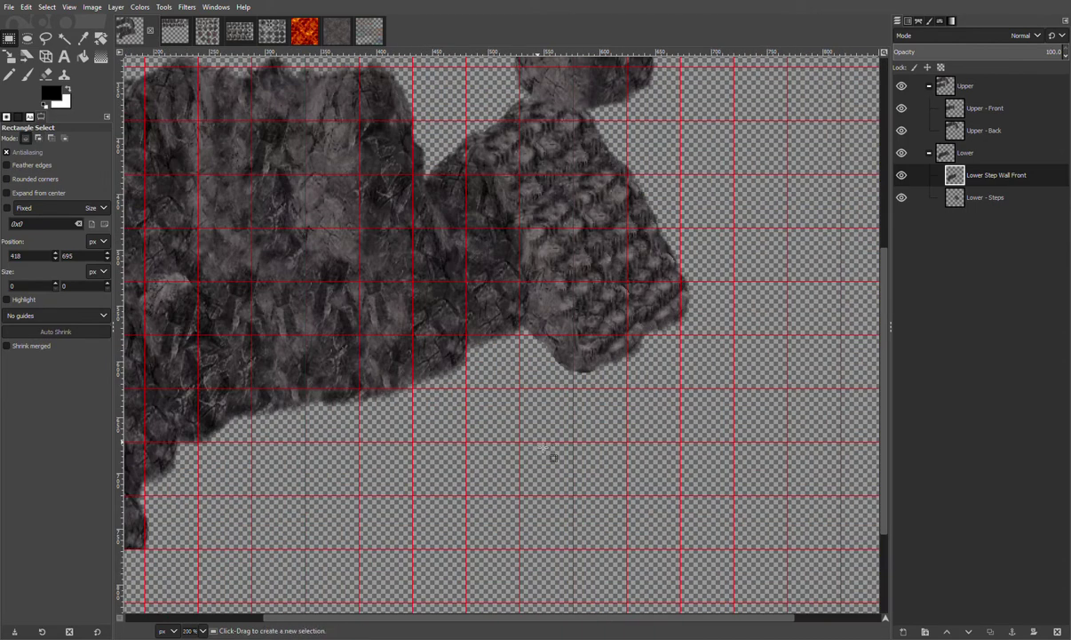
{"action": "scroll", "coordinate": [548, 450], "scroll_direction": "down", "scroll_amount": 3}
{"action": "scroll", "coordinate": [349, 613], "scroll_direction": "left", "scroll_amount": 3}
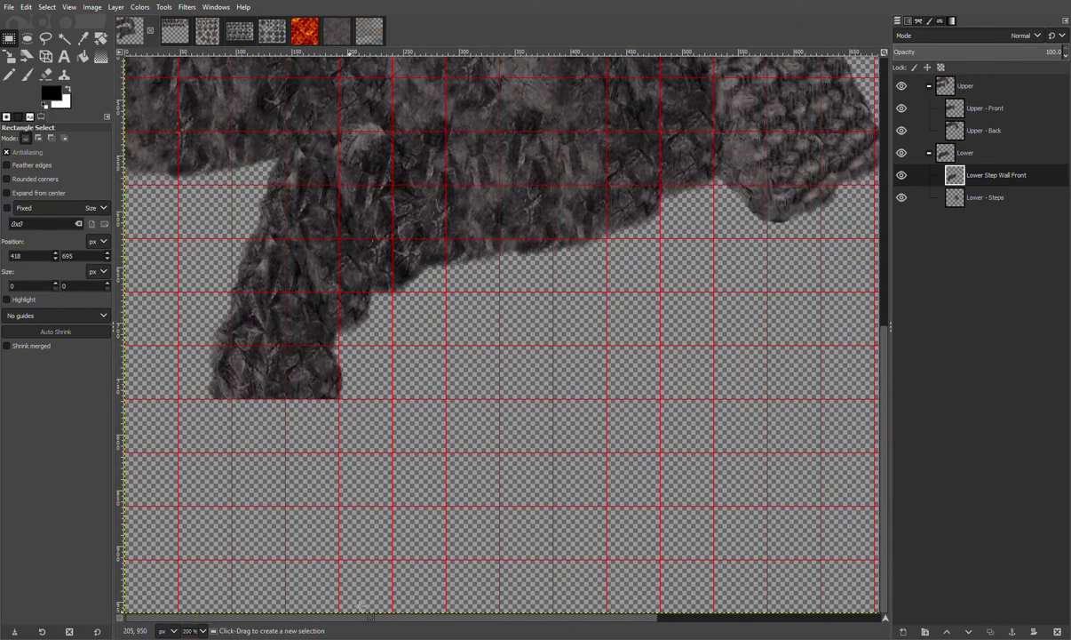
{"action": "key", "text": "ctrl+z"}
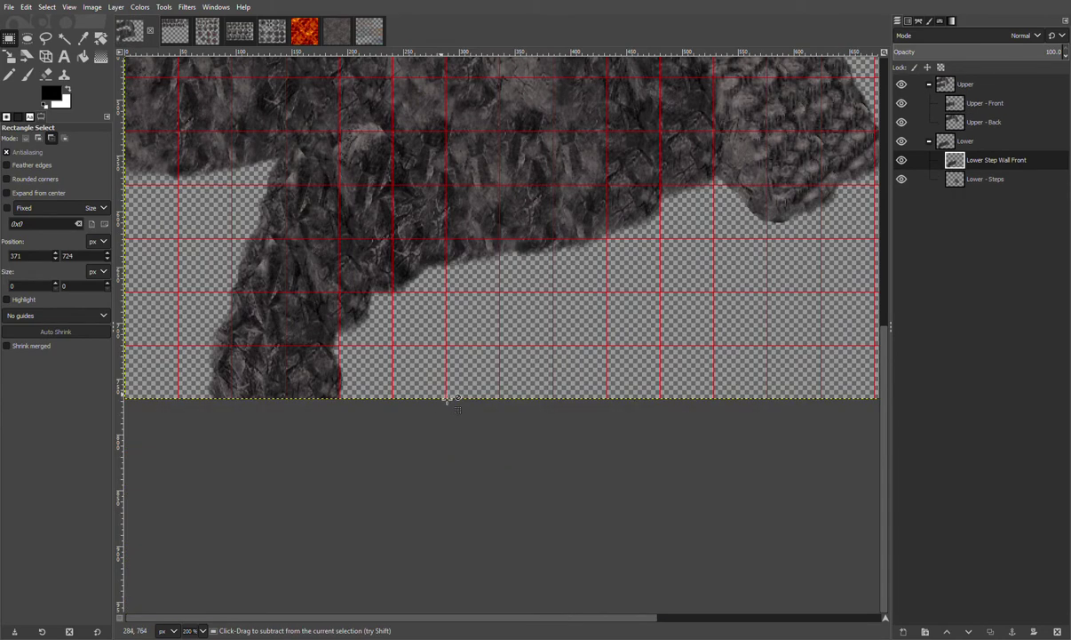
{"action": "key", "text": "ctrl+y"}
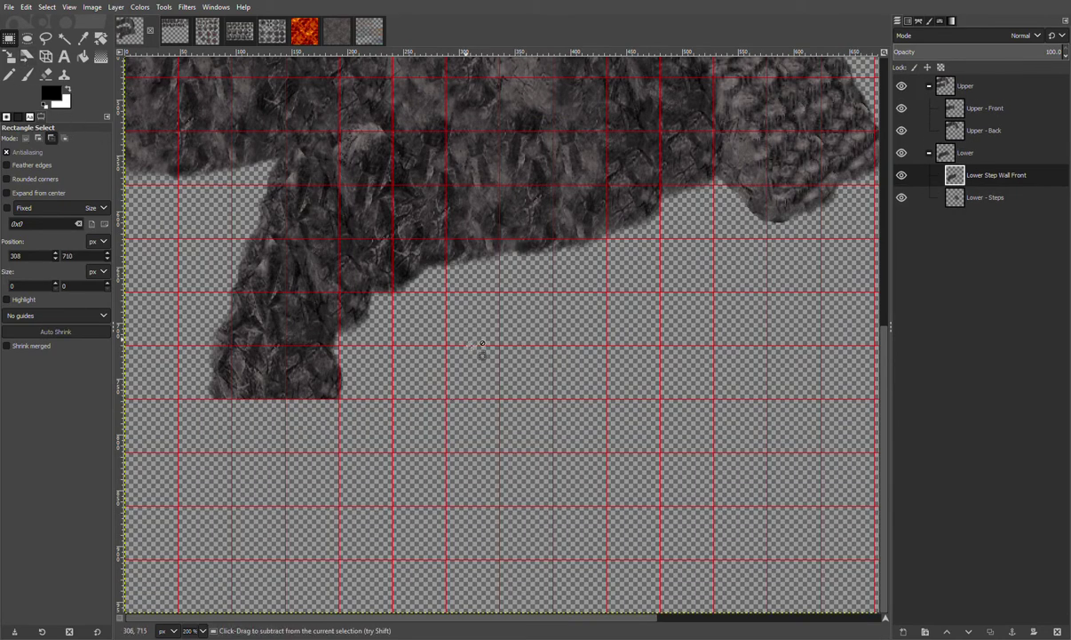
Paste the upright rock over the cut-off wall base and a second copy further down, anchoring both on Lower Step Wall Front
{"action": "key", "text": "ctrl+v"}
{"action": "left_click_drag", "start_coordinate": [505, 364], "coordinate": [277, 366]}
{"action": "left_click", "coordinate": [522, 394]}
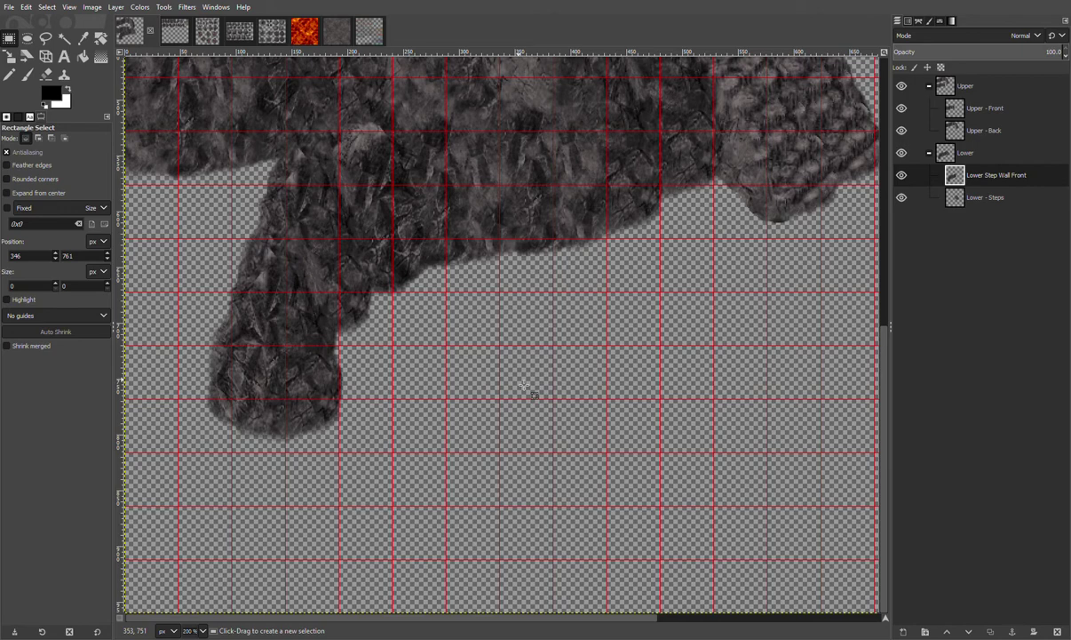
{"action": "key", "text": "1"}
{"action": "key", "text": "ctrl+v"}
{"action": "left_click_drag", "start_coordinate": [510, 355], "coordinate": [329, 523]}
{"action": "left_click", "coordinate": [473, 528]}
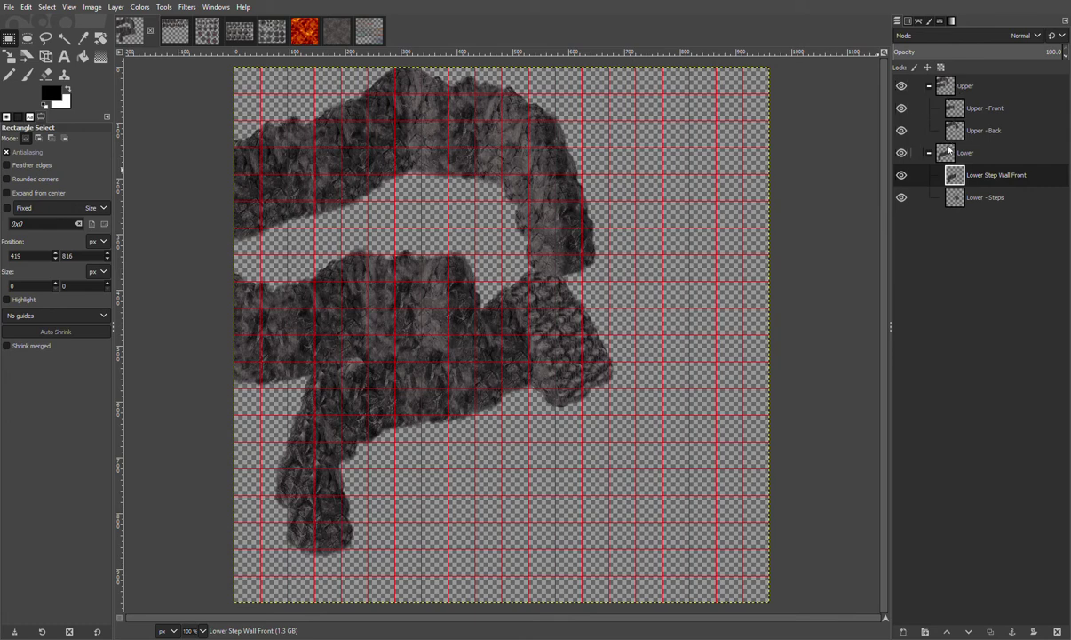
Add a layer named Lower Upper to the Lower group and copy the lighter right-pointing 160 × 192 px rock from the tileset
{"action": "left_click", "coordinate": [950, 152]}
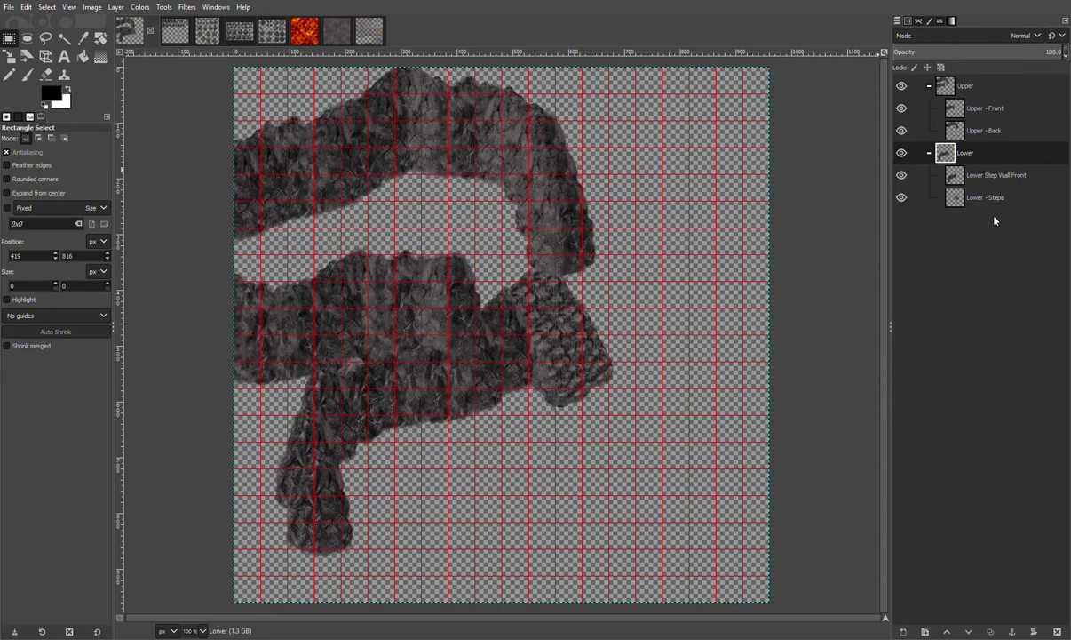
{"action": "key", "text": "Return"}
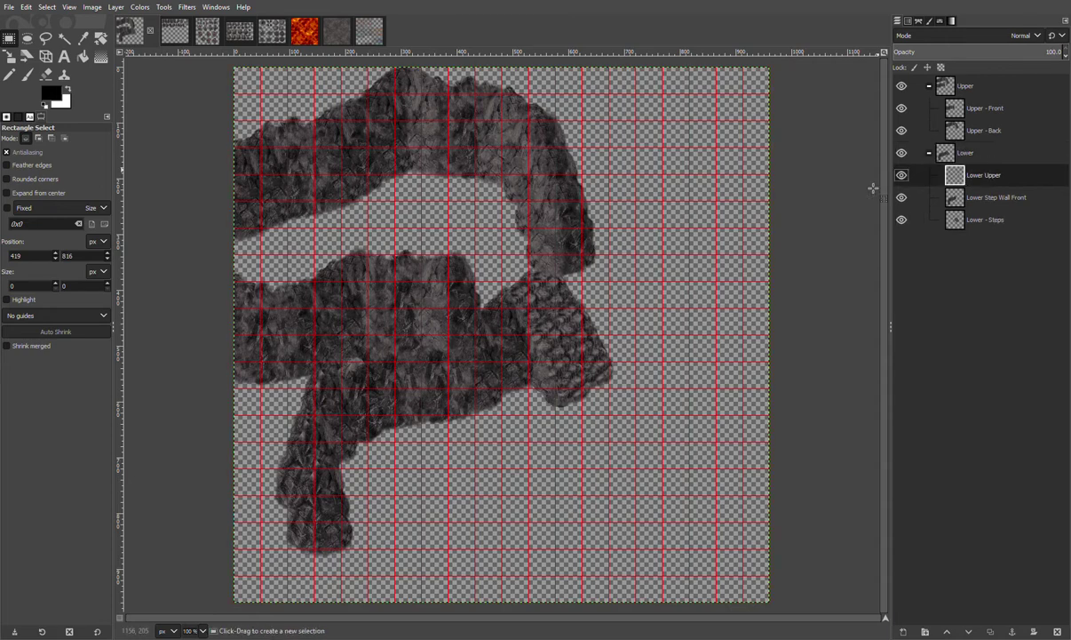
{"action": "left_click", "coordinate": [206, 37]}
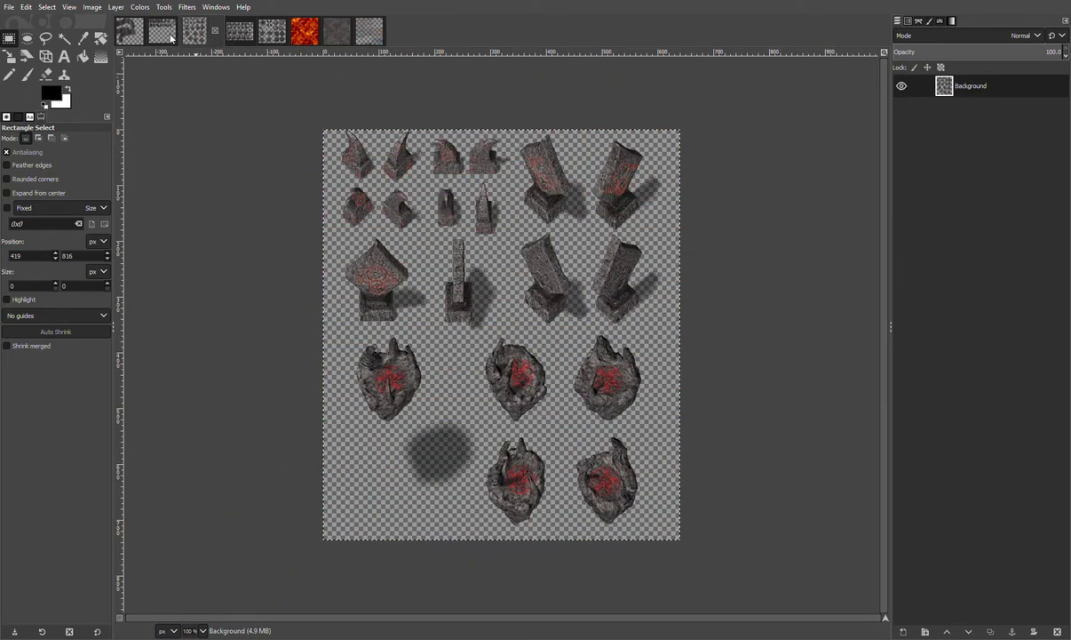
{"action": "left_click", "coordinate": [171, 37]}
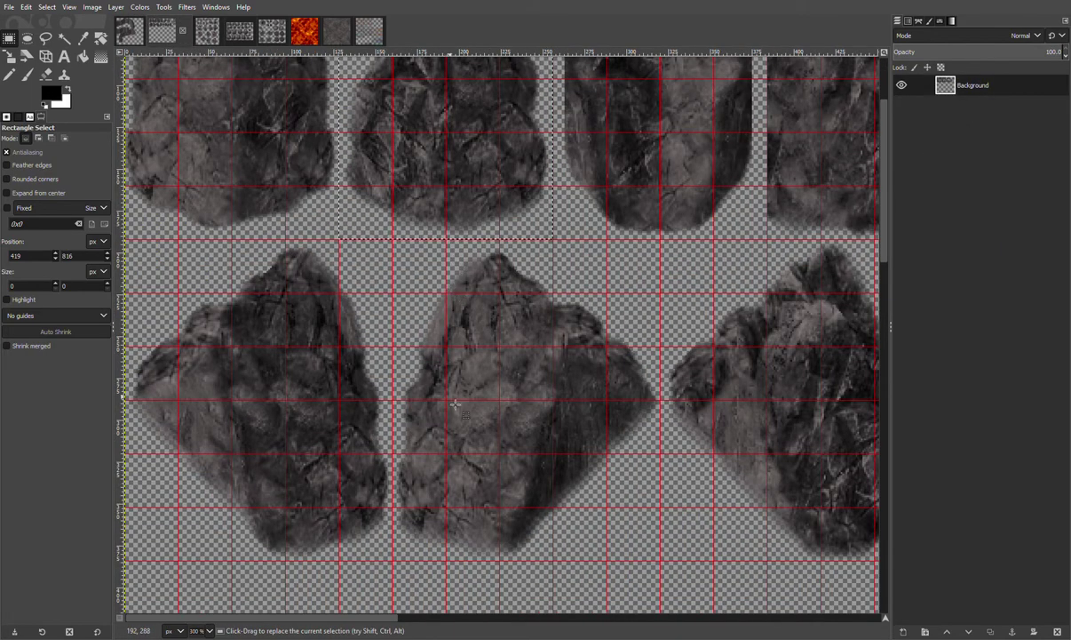
{"action": "left_click_drag", "start_coordinate": [407, 566], "coordinate": [670, 256]}
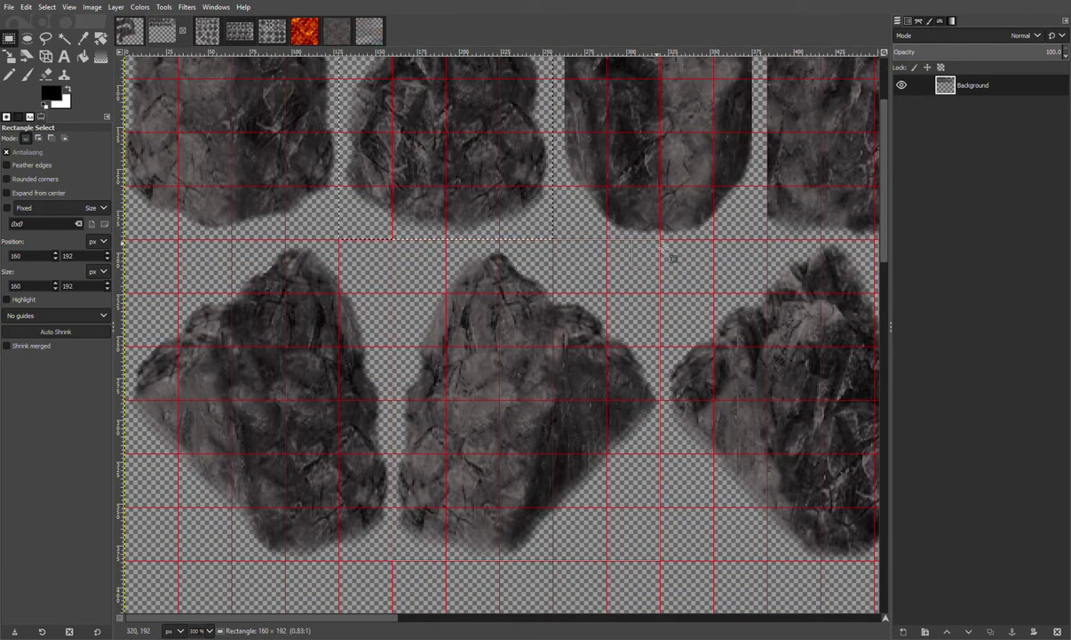
{"action": "key", "text": "ctrl+c"}
Paste the right-pointing rock on Lower Upper over the bottom end of the descending wall, turning it toward the right, and anchor it
{"action": "left_click", "coordinate": [129, 31]}
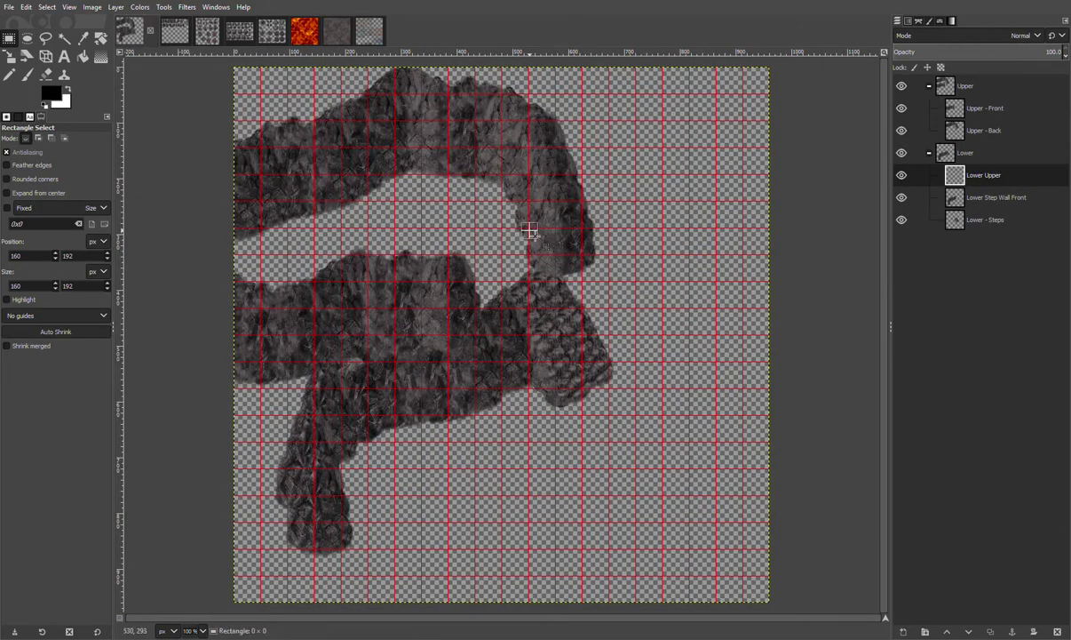
{"action": "key", "text": "ctrl+v"}
{"action": "left_click_drag", "start_coordinate": [514, 346], "coordinate": [376, 547]}
{"action": "key", "text": "ctrl+v"}
{"action": "left_click", "coordinate": [425, 457]}
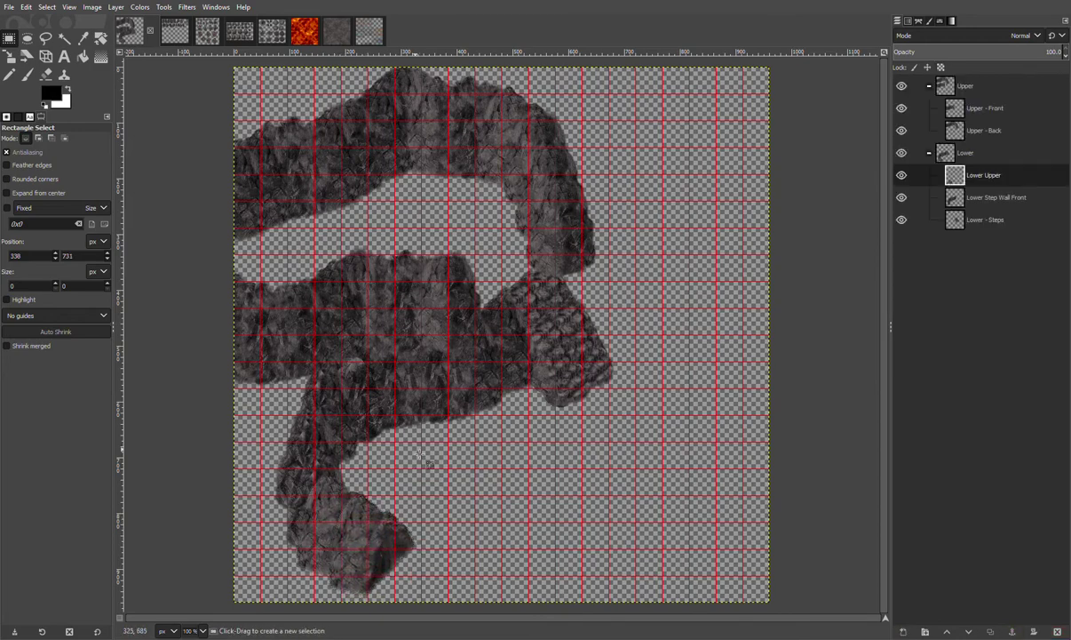
Copy the soft-edged straight rock block, 146 × 192 px, from the tileset and anchor it on Lower Upper over the bottom rock's pointed end
{"action": "left_click", "coordinate": [171, 39]}
{"action": "scroll", "coordinate": [622, 231], "scroll_direction": "up", "scroll_amount": 3}
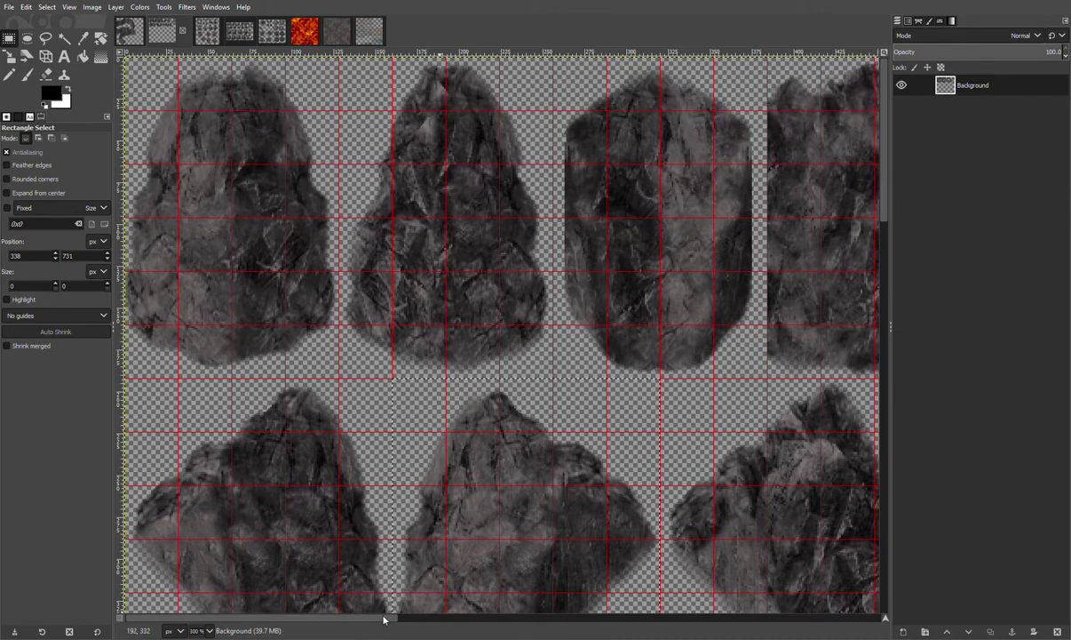
{"action": "left_click_drag", "start_coordinate": [384, 619], "coordinate": [551, 618]}
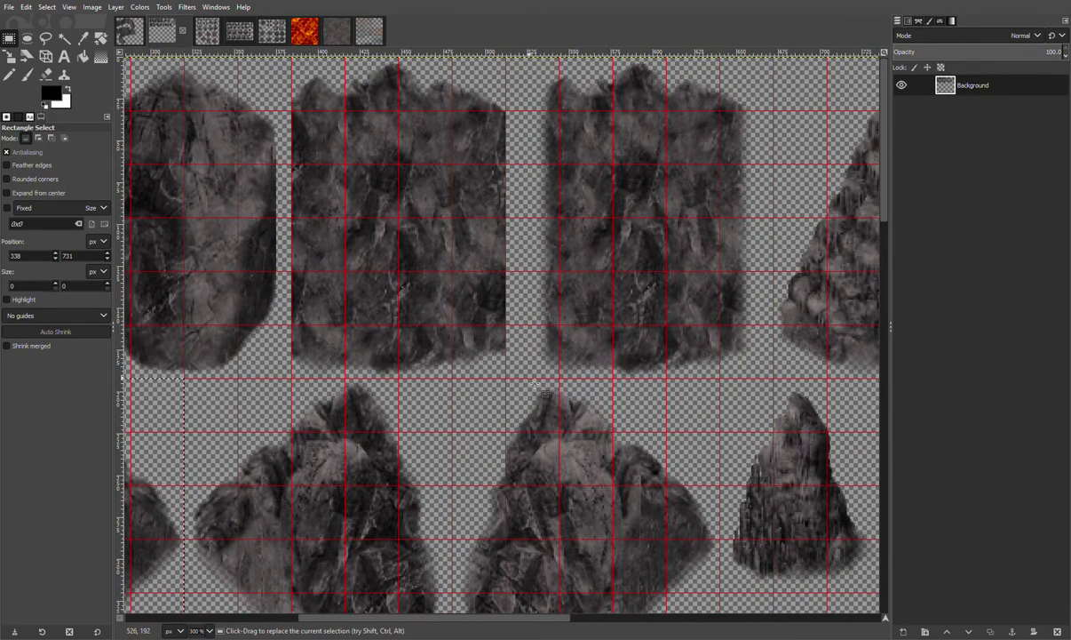
{"action": "left_click_drag", "start_coordinate": [531, 378], "coordinate": [774, 57]}
{"action": "key", "text": "ctrl+c"}
{"action": "left_click", "coordinate": [131, 30]}
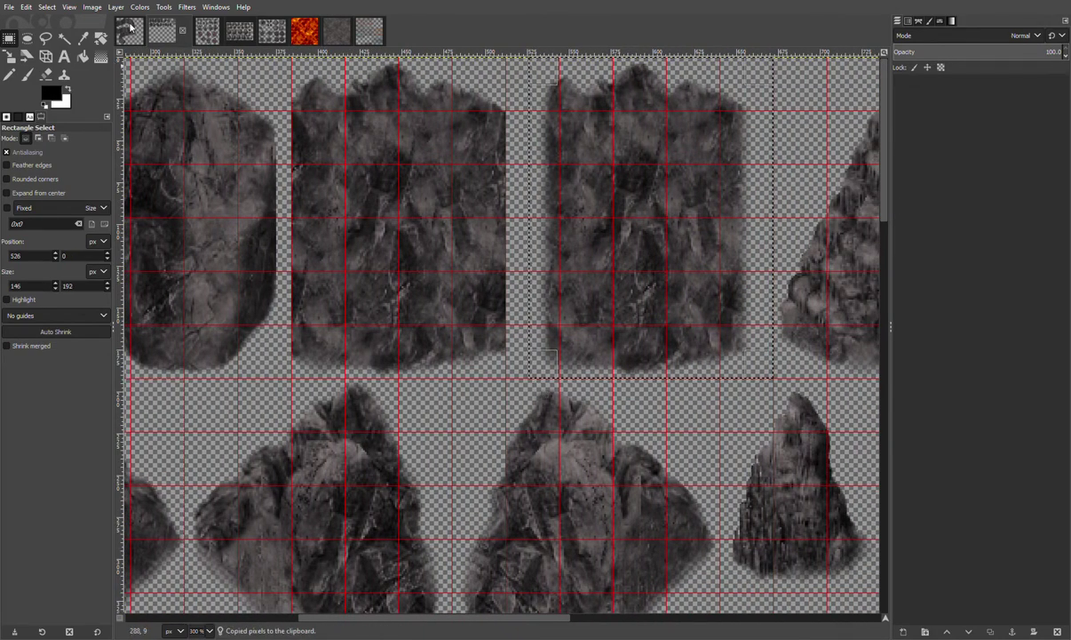
{"action": "key", "text": "ctrl+v"}
{"action": "left_click_drag", "start_coordinate": [502, 335], "coordinate": [466, 578]}
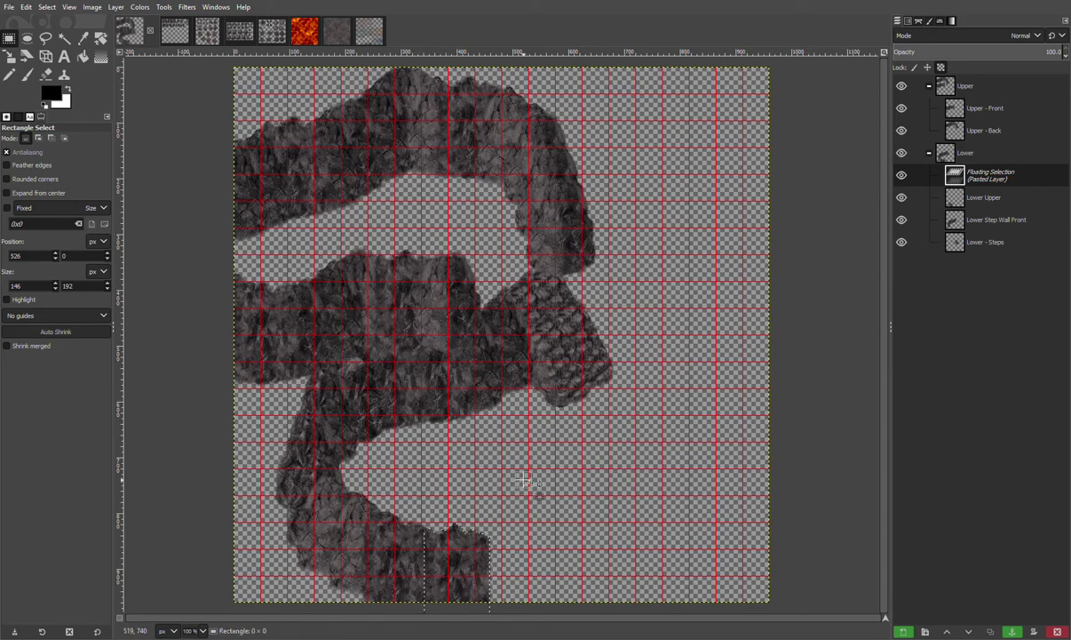
{"action": "left_click", "coordinate": [537, 488]}
Copy the lighter right-pointing 160 × 192 px rock from the tileset and paste it on Lower Upper over the straight block's right edge
{"action": "left_click", "coordinate": [170, 32]}
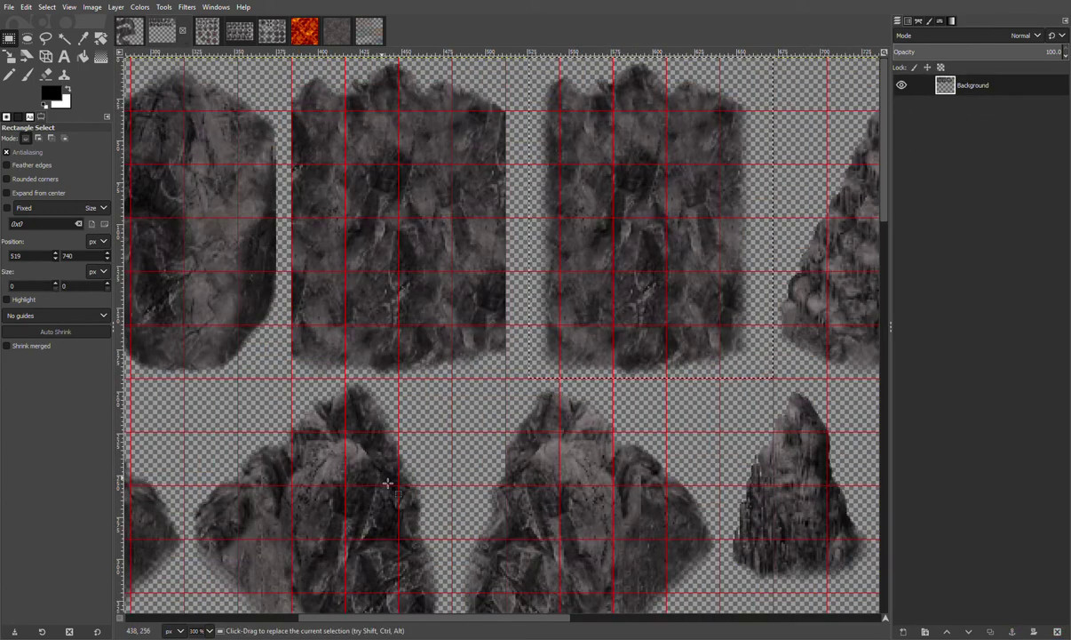
{"action": "scroll", "coordinate": [423, 459], "scroll_direction": "down", "scroll_amount": 4}
{"action": "scroll", "coordinate": [423, 460], "scroll_direction": "up", "scroll_amount": 3}
{"action": "left_click_drag", "start_coordinate": [432, 619], "coordinate": [211, 616]}
{"action": "left_click", "coordinate": [407, 569]}
{"action": "left_click_drag", "start_coordinate": [394, 561], "coordinate": [637, 293]}
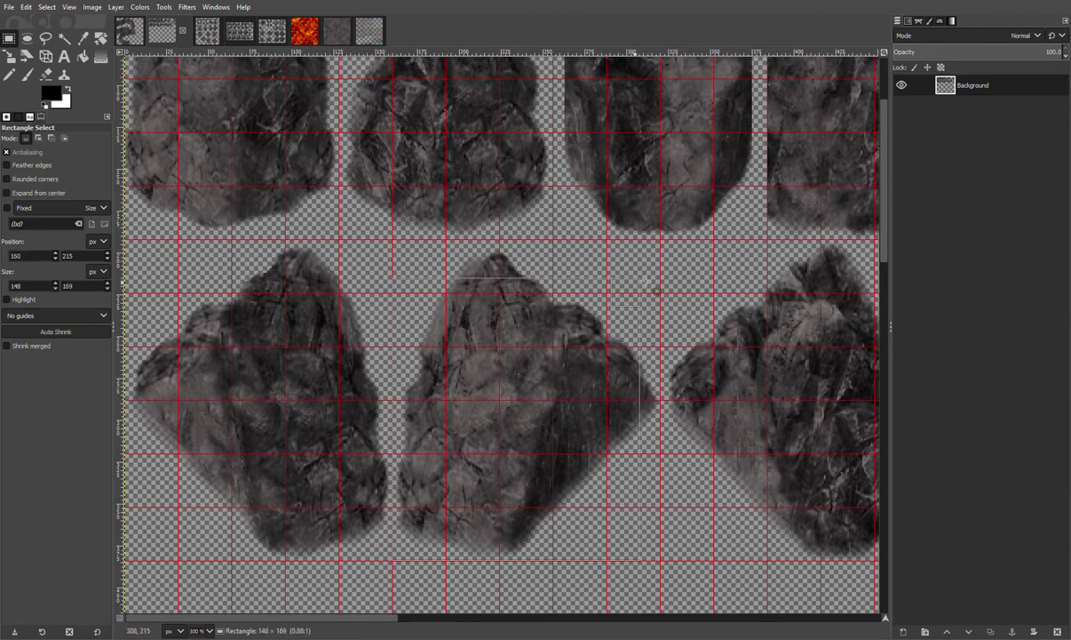
{"action": "left_click", "coordinate": [130, 30]}
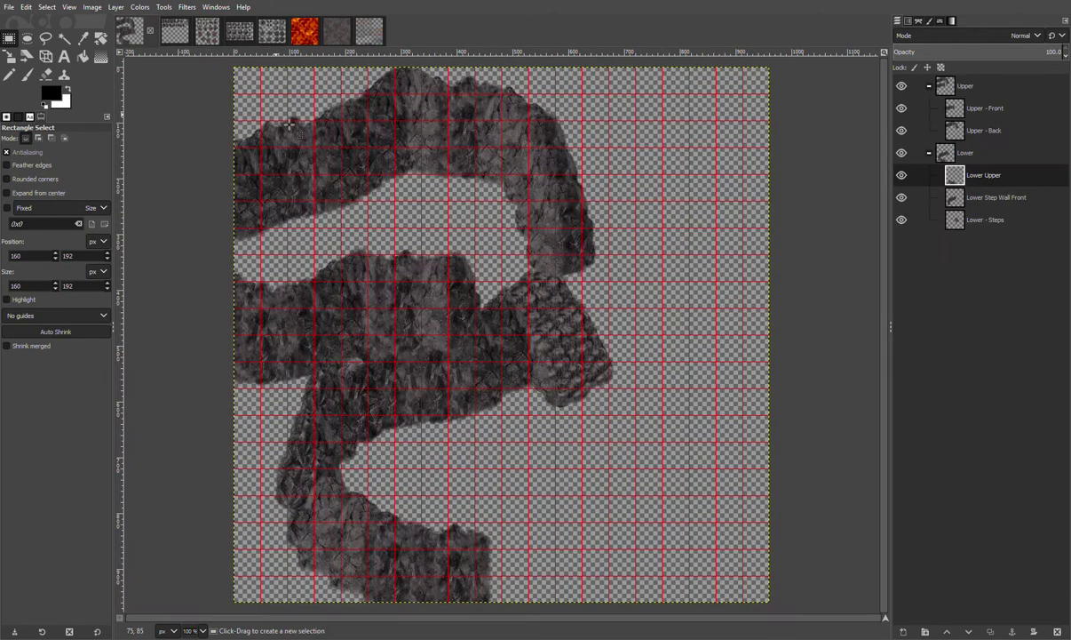
{"action": "key", "text": "ctrl+v"}
{"action": "left_click_drag", "start_coordinate": [507, 358], "coordinate": [508, 593]}
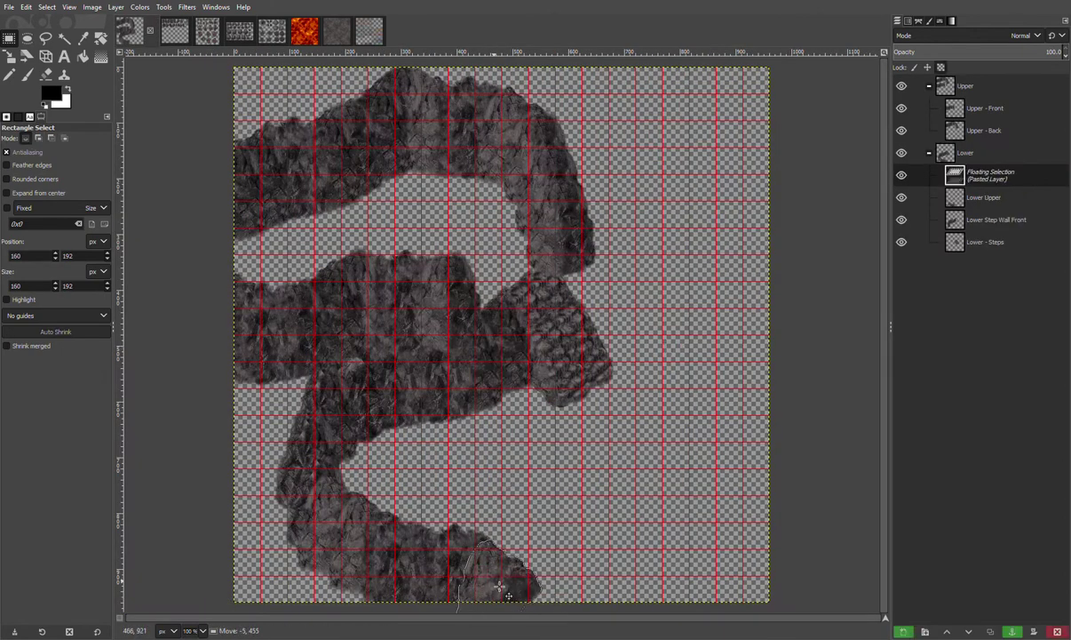
Paste another copy of the right-pointing rock further down and right, extending the wall past the canvas's bottom edge, and anchor it
{"action": "key", "text": "ctrl+z"}
{"action": "key", "text": "ctrl+z"}
{"action": "key", "text": "ctrl+v"}
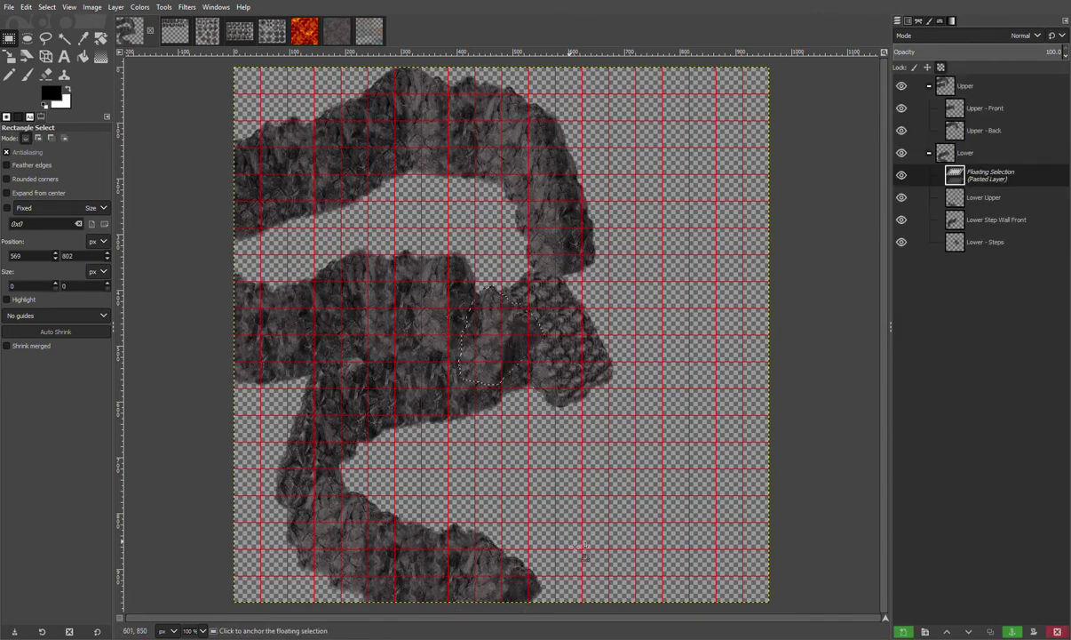
{"action": "left_click_drag", "start_coordinate": [510, 336], "coordinate": [546, 605]}
{"action": "left_click", "coordinate": [567, 544]}
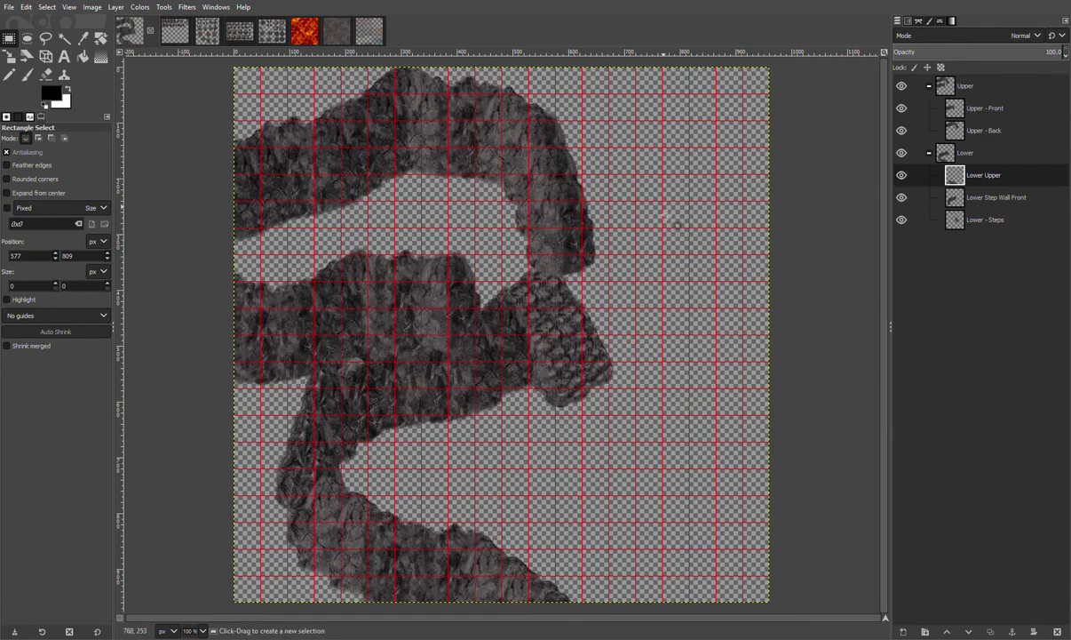
Add a layer named Lower Step Wall Back above Lower - Steps and copy the first left-pointing 160 × 192 px rock from the tileset
{"action": "left_click", "coordinate": [977, 223]}
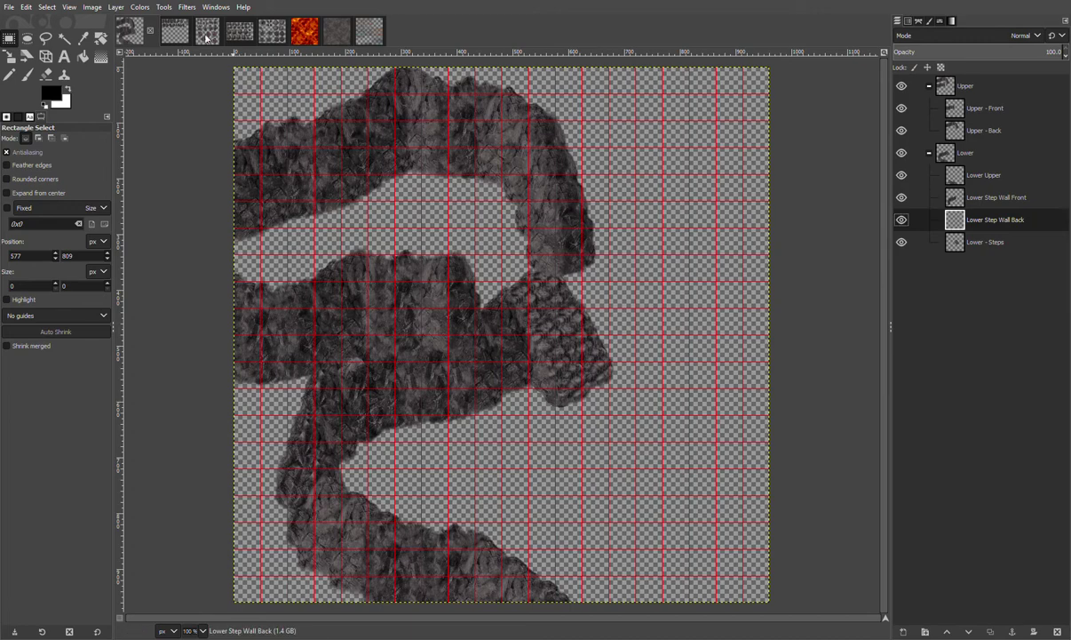
{"action": "left_click", "coordinate": [176, 31]}
{"action": "scroll", "coordinate": [675, 270], "scroll_direction": "up", "scroll_amount": 3}
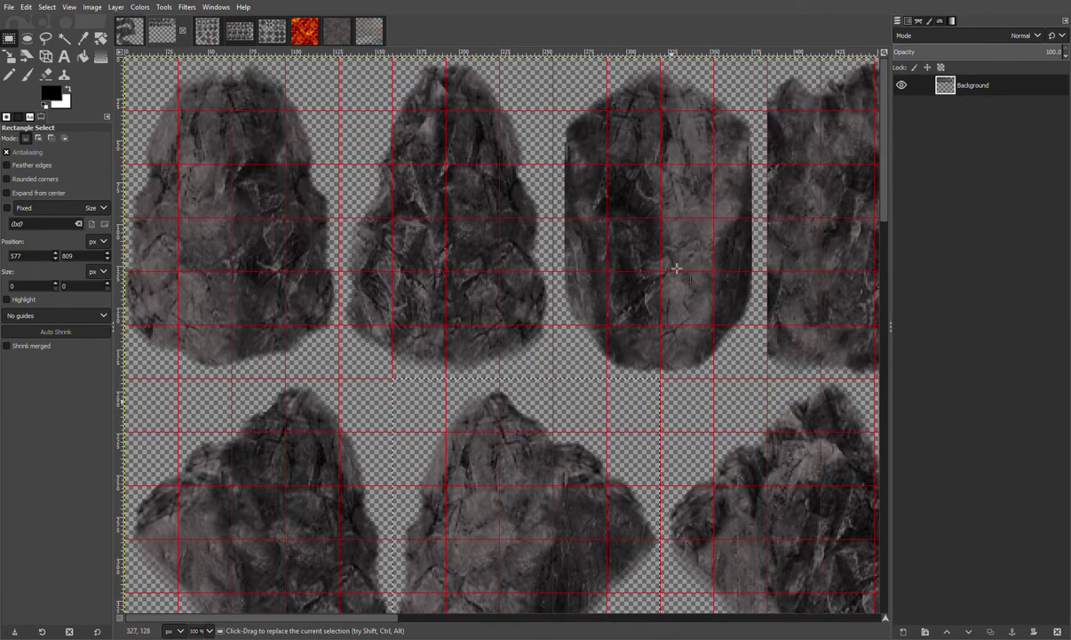
{"action": "scroll", "coordinate": [533, 409], "scroll_direction": "down", "scroll_amount": 5}
{"action": "left_click", "coordinate": [364, 470]}
{"action": "left_click_drag", "start_coordinate": [391, 414], "coordinate": [143, 106]}
{"action": "key", "text": "ctrl+c"}
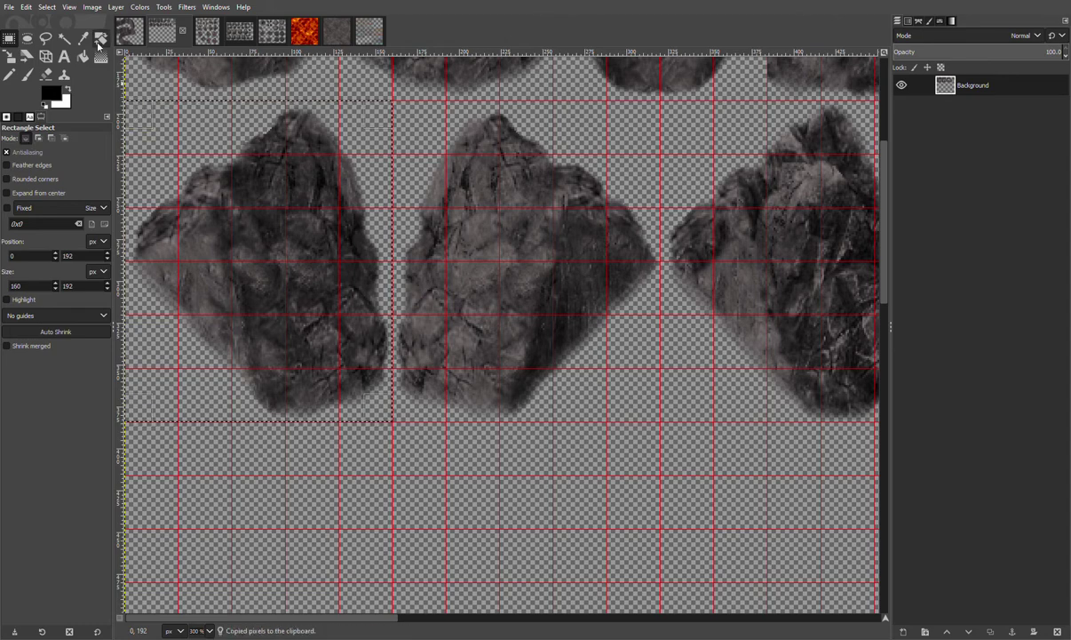
Paste the left-pointing rock on Lower Step Wall Back in the empty area to the right of the upper wall and anchor it
{"action": "left_click", "coordinate": [129, 32]}
{"action": "key", "text": "ctrl+v"}
{"action": "left_click", "coordinate": [575, 417]}
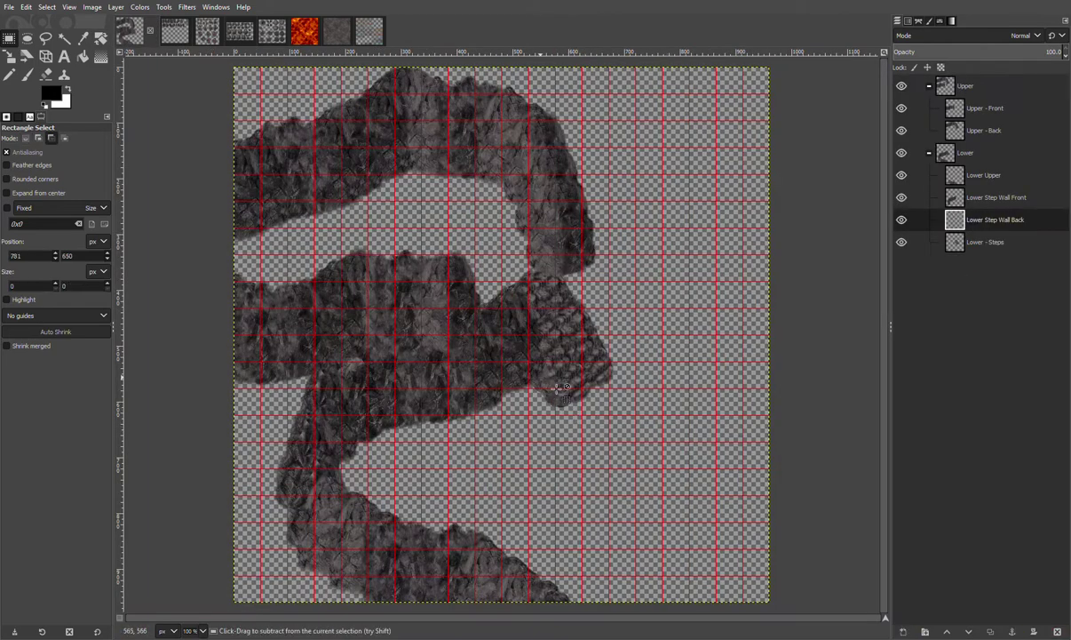
{"action": "scroll", "coordinate": [575, 399], "scroll_direction": "up", "scroll_amount": 2}
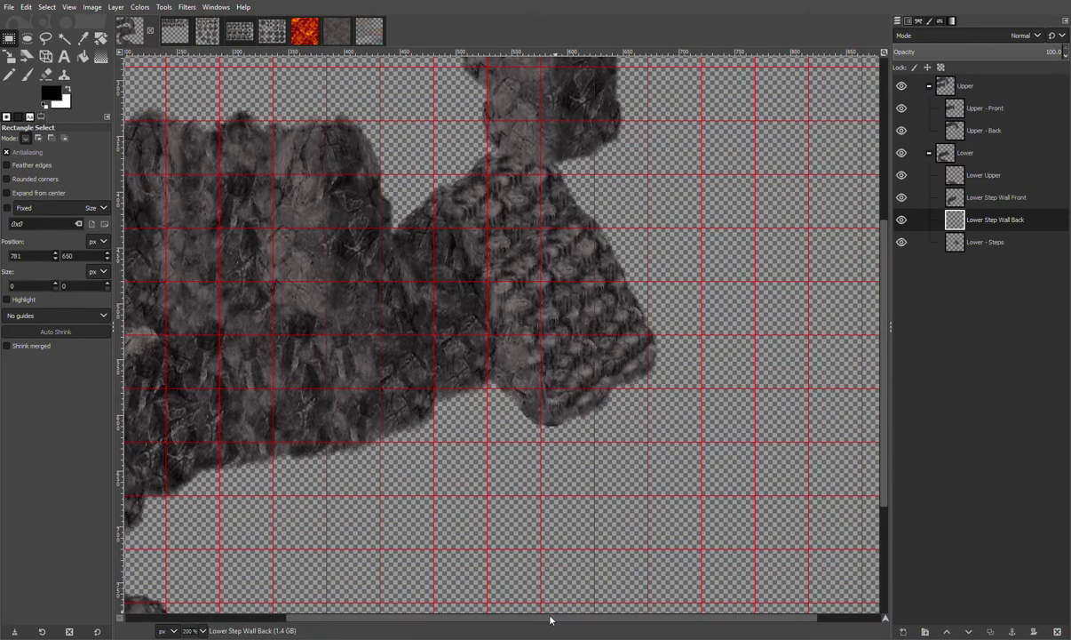
{"action": "scroll", "coordinate": [749, 466], "scroll_direction": "right", "scroll_amount": 3}
{"action": "scroll", "coordinate": [782, 373], "scroll_direction": "up", "scroll_amount": 6}
{"action": "key", "text": "ctrl+v"}
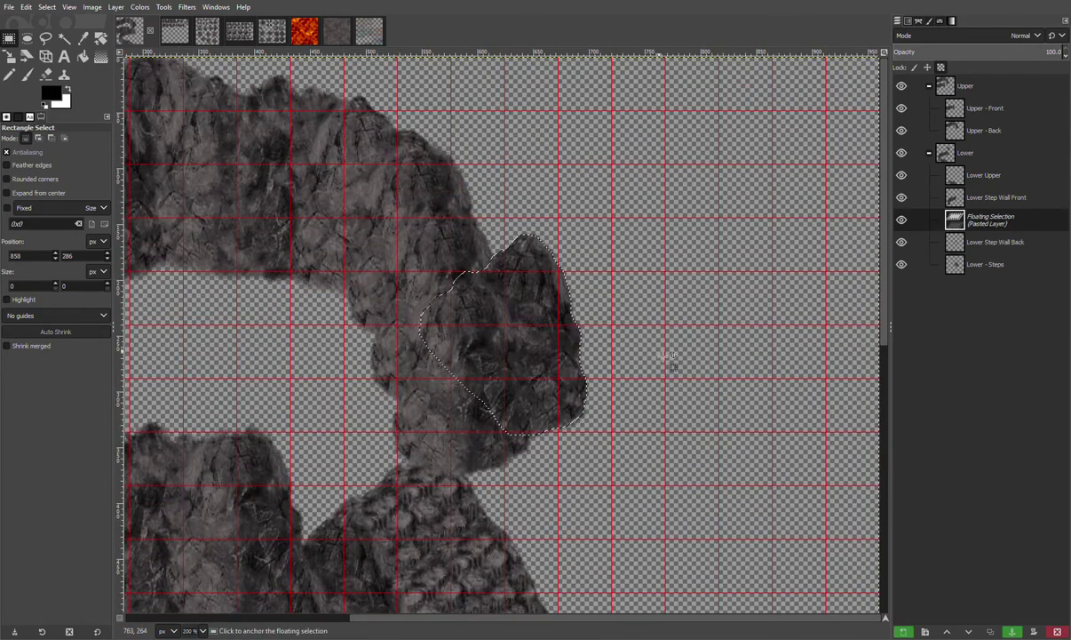
{"action": "left_click_drag", "start_coordinate": [686, 328], "coordinate": [737, 297]}
{"action": "key", "text": "ctrl+v"}
{"action": "left_click", "coordinate": [796, 434]}
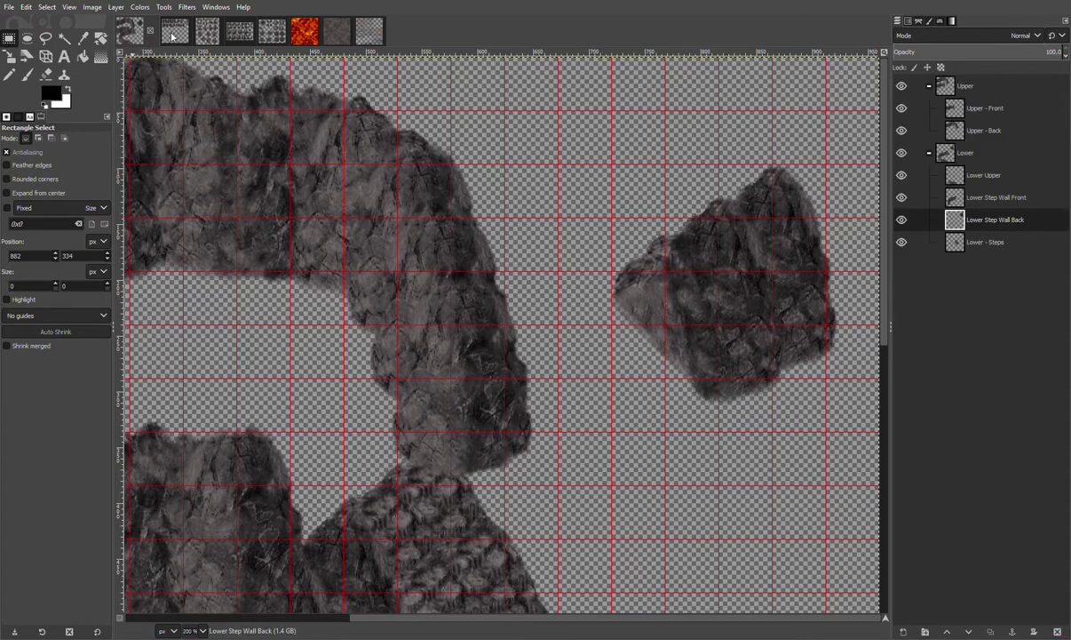
Copy the soft-edged straight block, 142 × 192 px, from the tileset and anchor it over the left side of the separate rock
{"action": "left_click", "coordinate": [172, 36]}
{"action": "scroll", "coordinate": [525, 379], "scroll_direction": "up", "scroll_amount": 5}
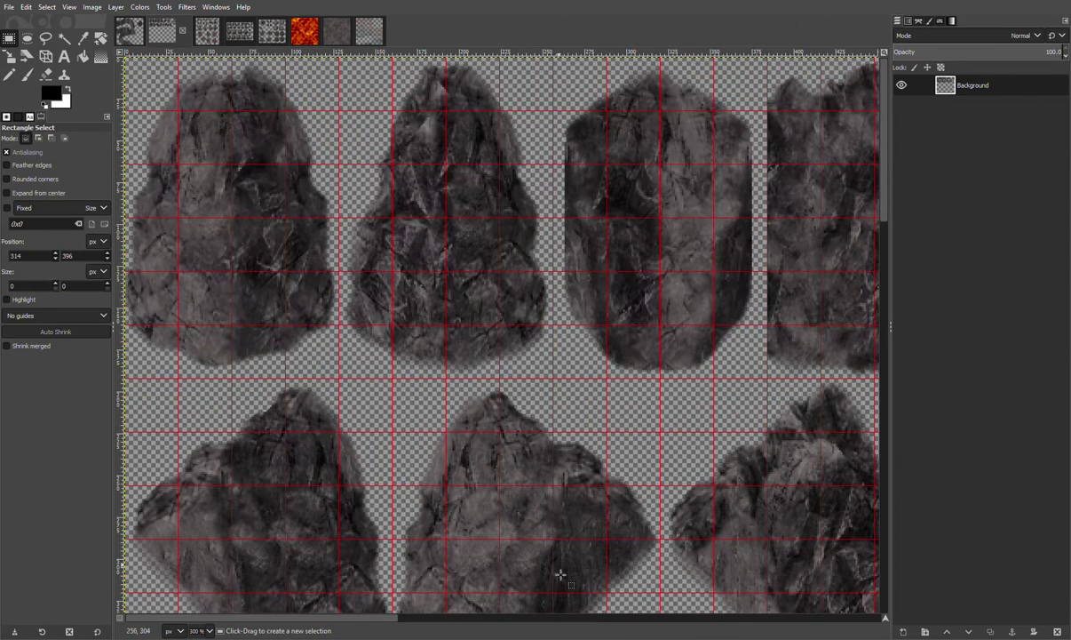
{"action": "scroll", "coordinate": [532, 586], "scroll_direction": "right", "scroll_amount": 5}
{"action": "left_click_drag", "start_coordinate": [384, 376], "coordinate": [613, 55]}
{"action": "left_click_drag", "start_coordinate": [416, 213], "coordinate": [404, 214]}
{"action": "key", "text": "ctrl+c"}
{"action": "left_click", "coordinate": [130, 31]}
{"action": "key", "text": "ctrl+v"}
{"action": "left_click_drag", "start_coordinate": [522, 310], "coordinate": [666, 291]}
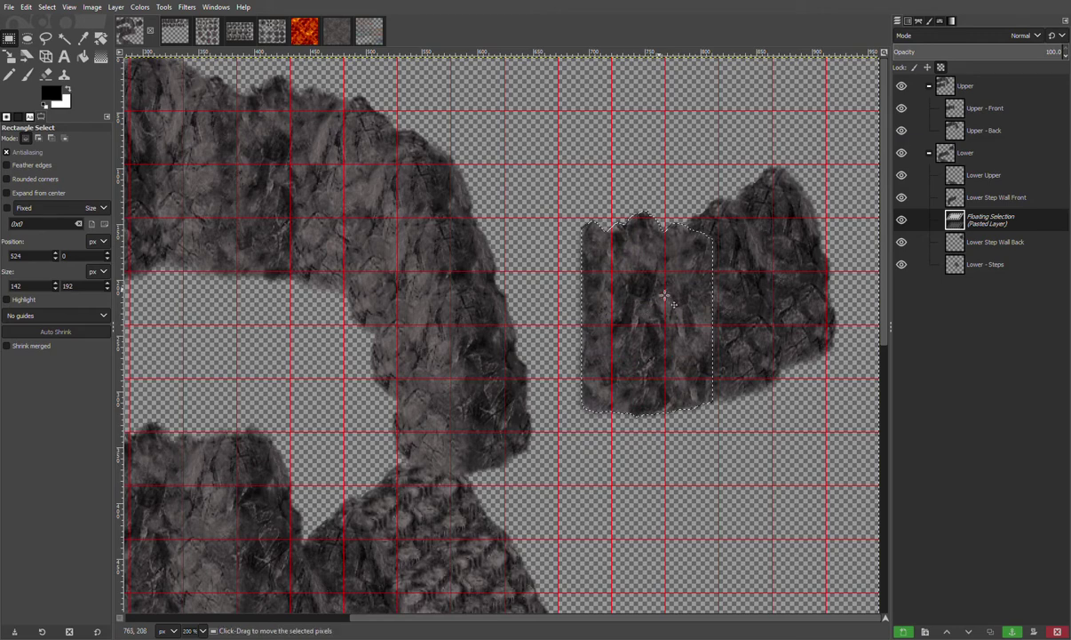
{"action": "left_click", "coordinate": [650, 442]}
Copy the darker left-pointing rock with a 160 × 224 px selection from the tileset and anchor it over the straight block's left side
{"action": "left_click", "coordinate": [210, 40]}
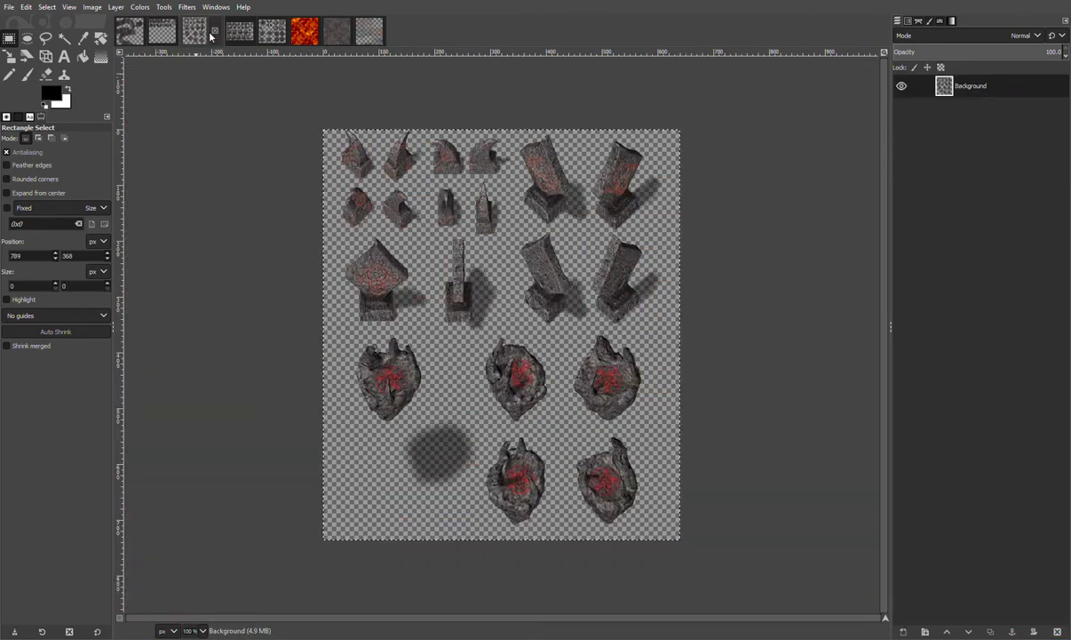
{"action": "left_click", "coordinate": [240, 36]}
{"action": "left_click", "coordinate": [162, 32]}
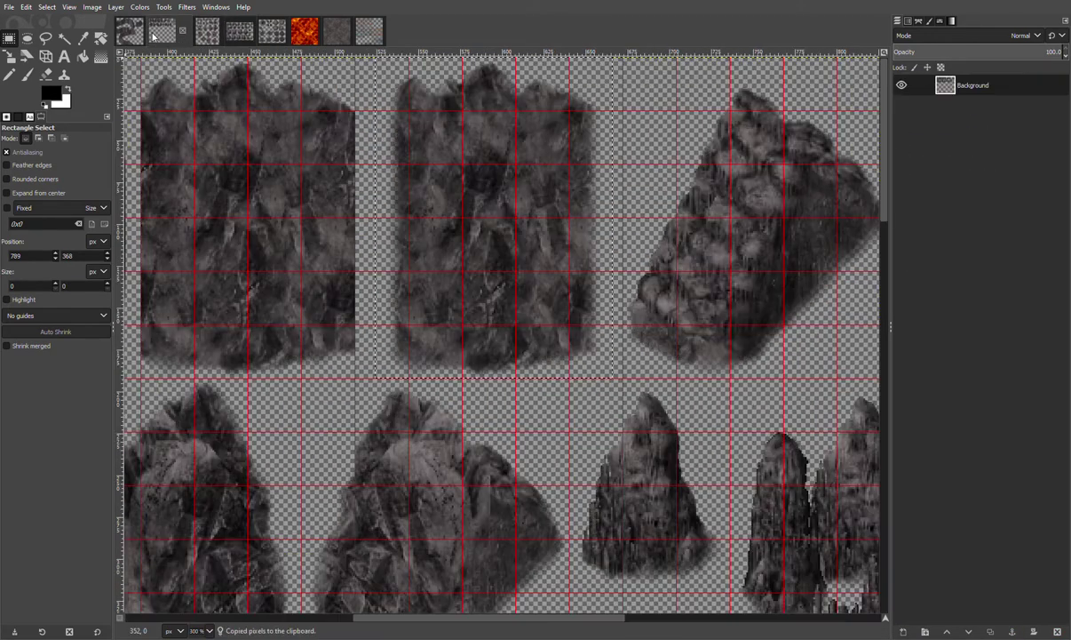
{"action": "scroll", "coordinate": [389, 586], "scroll_direction": "left", "scroll_amount": 5}
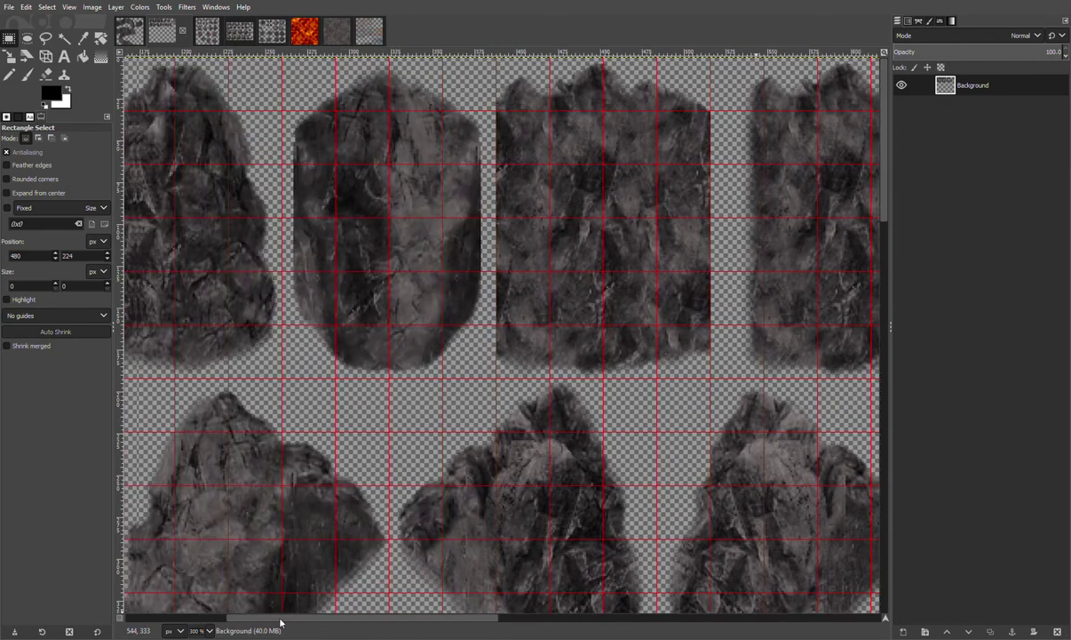
{"action": "scroll", "coordinate": [422, 457], "scroll_direction": "down", "scroll_amount": 5}
{"action": "left_click_drag", "start_coordinate": [419, 475], "coordinate": [685, 100]}
{"action": "key", "text": "ctrl+c"}
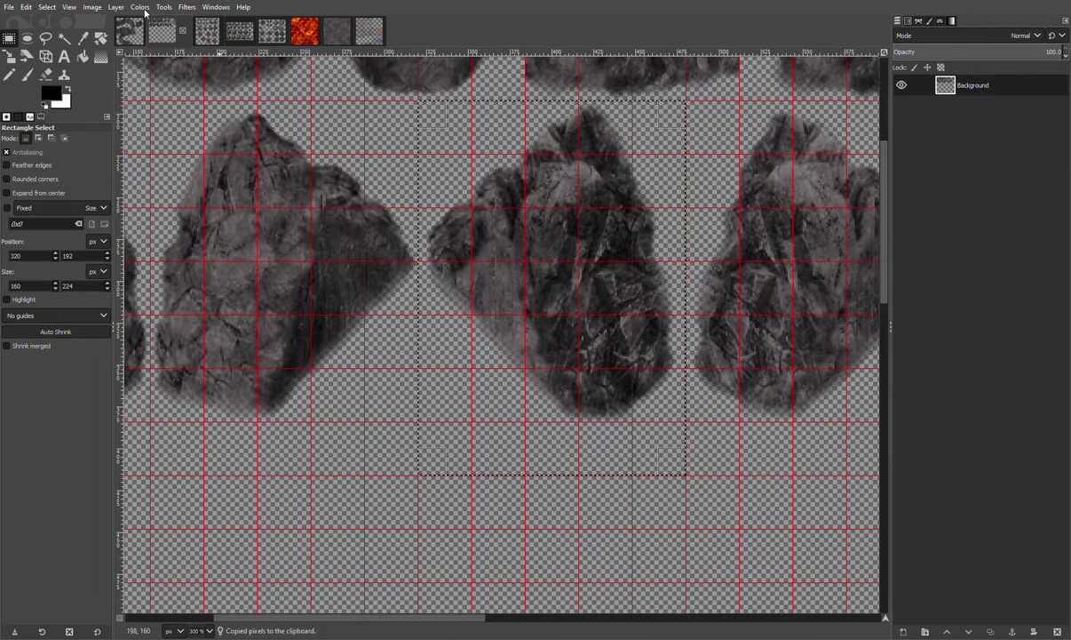
{"action": "left_click", "coordinate": [129, 31]}
{"action": "key", "text": "ctrl+v"}
{"action": "left_click_drag", "start_coordinate": [544, 275], "coordinate": [615, 290]}
{"action": "left_click", "coordinate": [726, 407]}
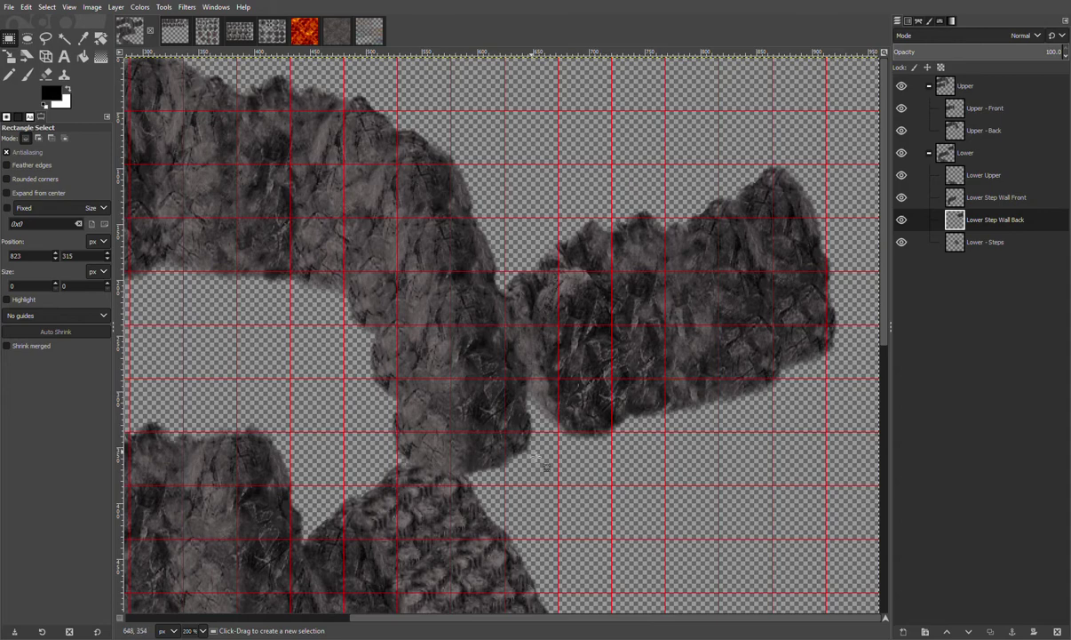
Cut the assembled three-rock wall piece, paste it back further up and right against the canvas's right edge, and anchor it
{"action": "left_click_drag", "start_coordinate": [446, 468], "coordinate": [877, 133]}
{"action": "key", "text": "ctrl+x"}
{"action": "key", "text": "ctrl+v"}
{"action": "left_click_drag", "start_coordinate": [861, 255], "coordinate": [788, 259]}
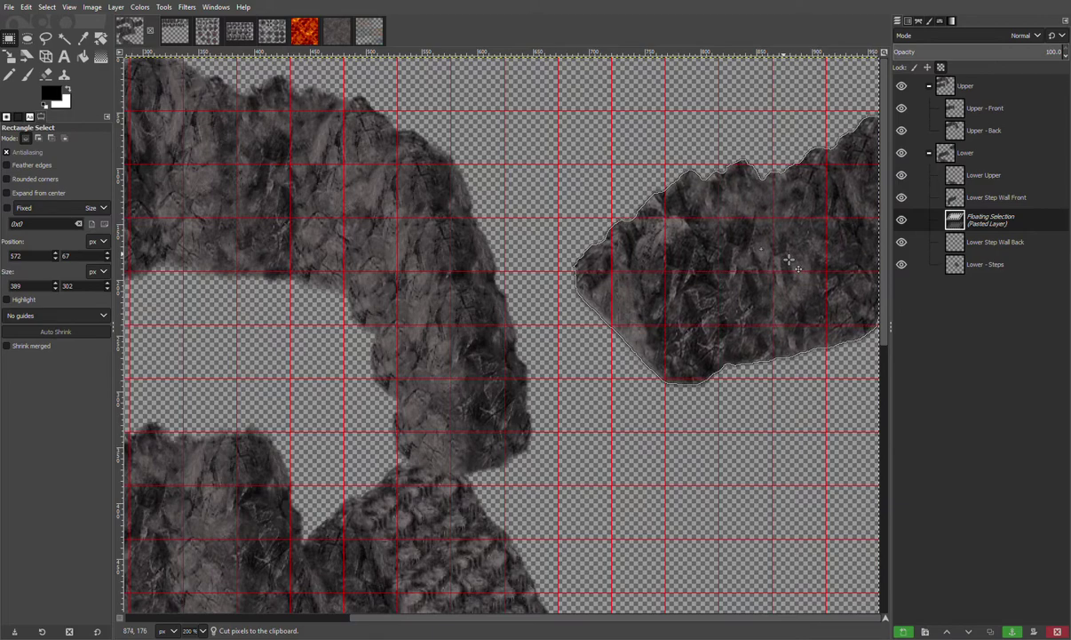
{"action": "left_click", "coordinate": [738, 454]}
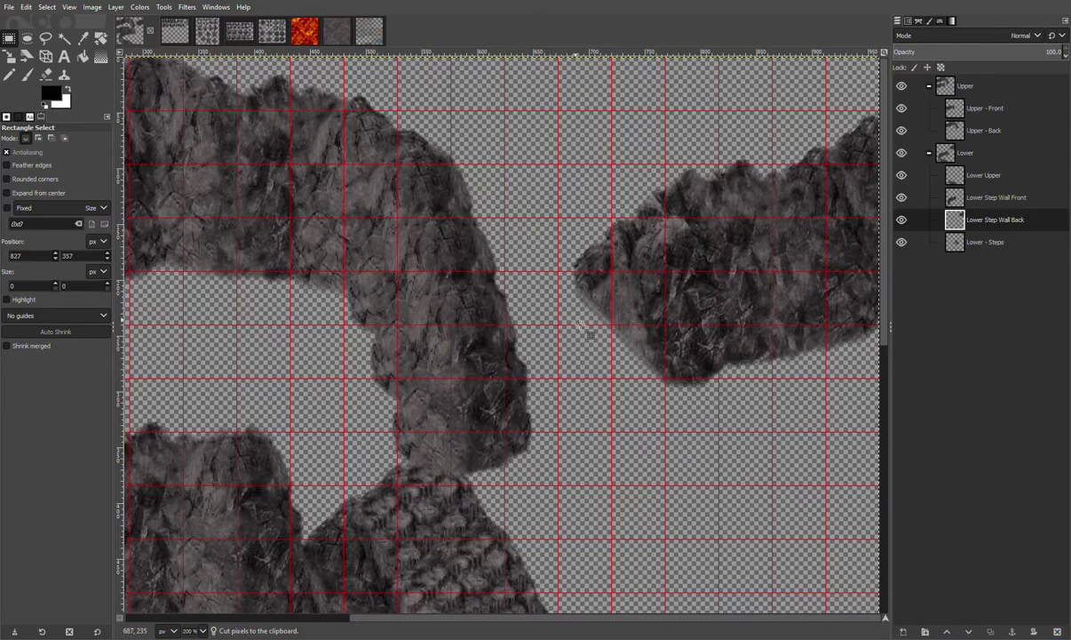
Copy the upright 128 × 192 px rock from the tileset and anchor two overlapping copies descending from the right wall's left end toward the upper wall
{"action": "left_click", "coordinate": [175, 32]}
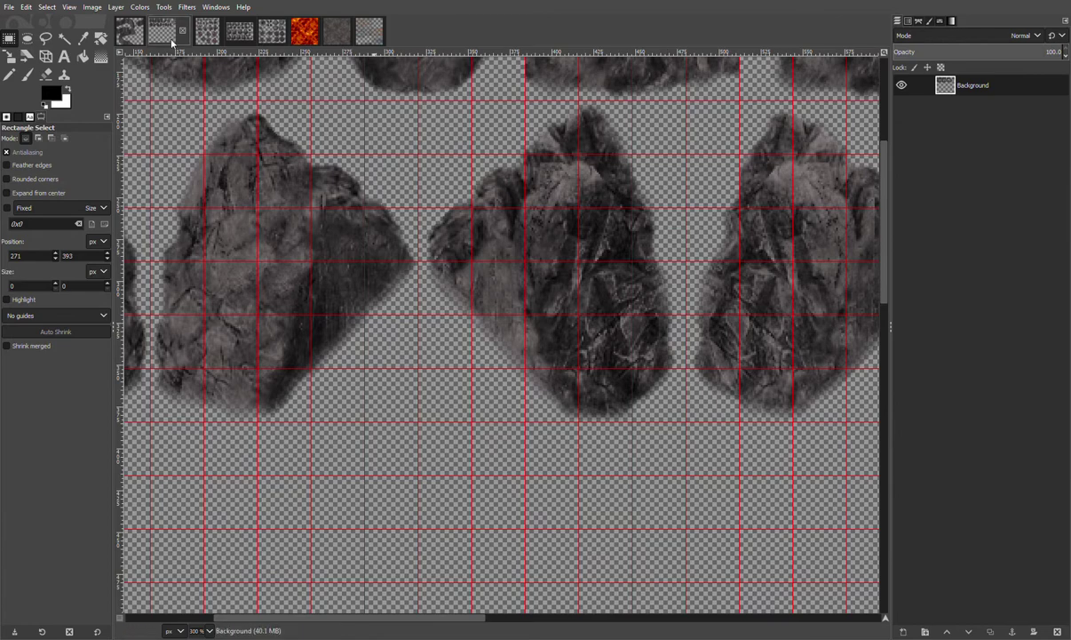
{"action": "scroll", "coordinate": [171, 43], "scroll_direction": "up", "scroll_amount": 1}
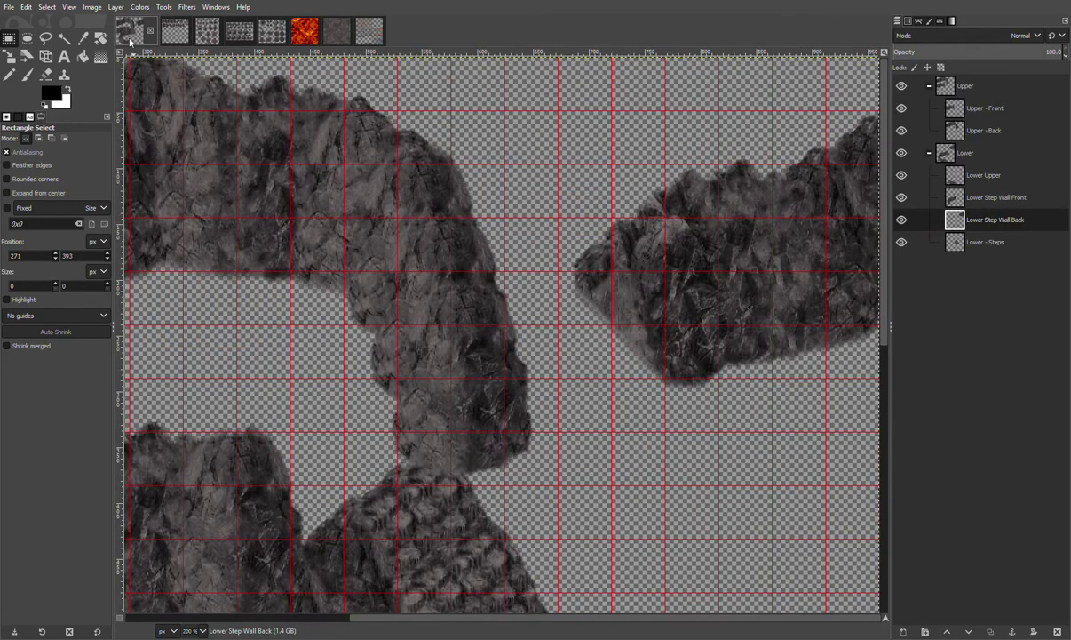
{"action": "left_click", "coordinate": [164, 32]}
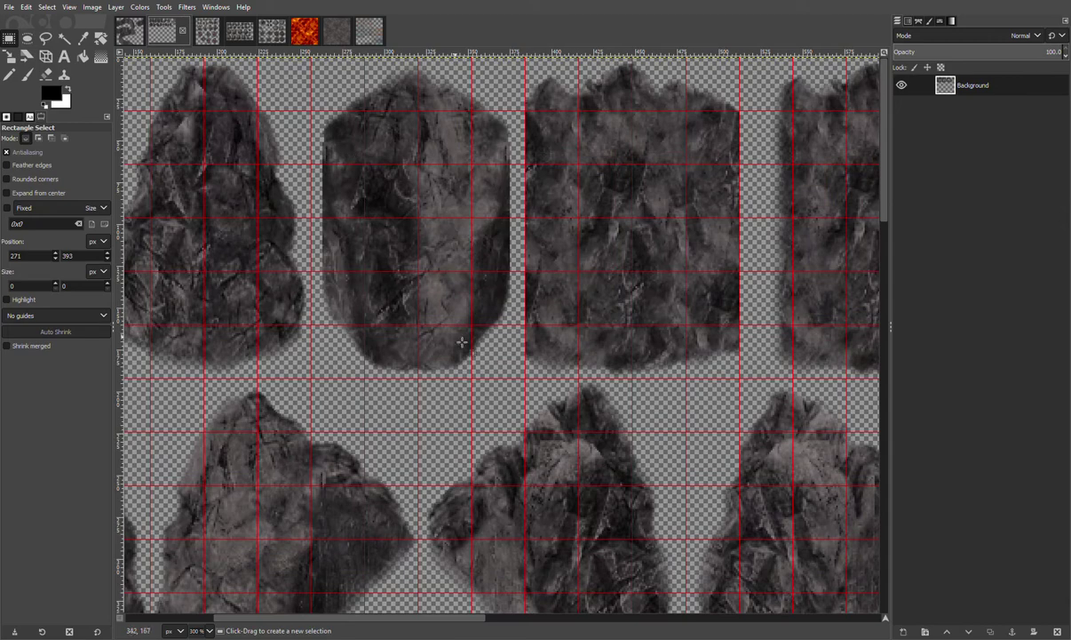
{"action": "left_click_drag", "start_coordinate": [325, 392], "coordinate": [194, 69]}
{"action": "key", "text": "ctrl+c"}
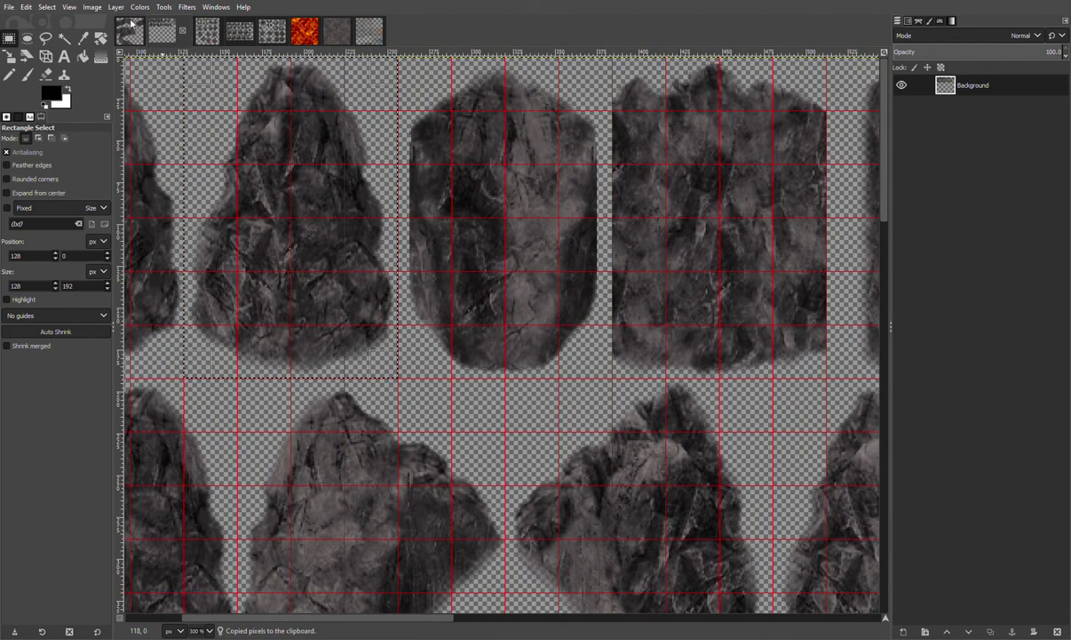
{"action": "left_click", "coordinate": [134, 33]}
{"action": "key", "text": "ctrl+v"}
{"action": "left_click_drag", "start_coordinate": [545, 312], "coordinate": [628, 365]}
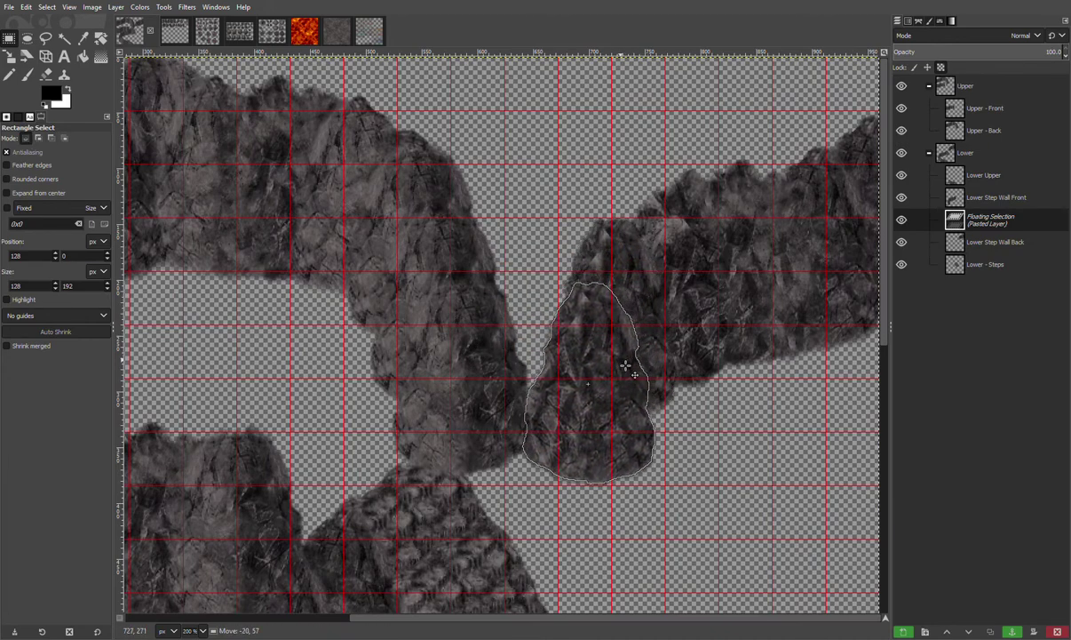
{"action": "left_click", "coordinate": [746, 460]}
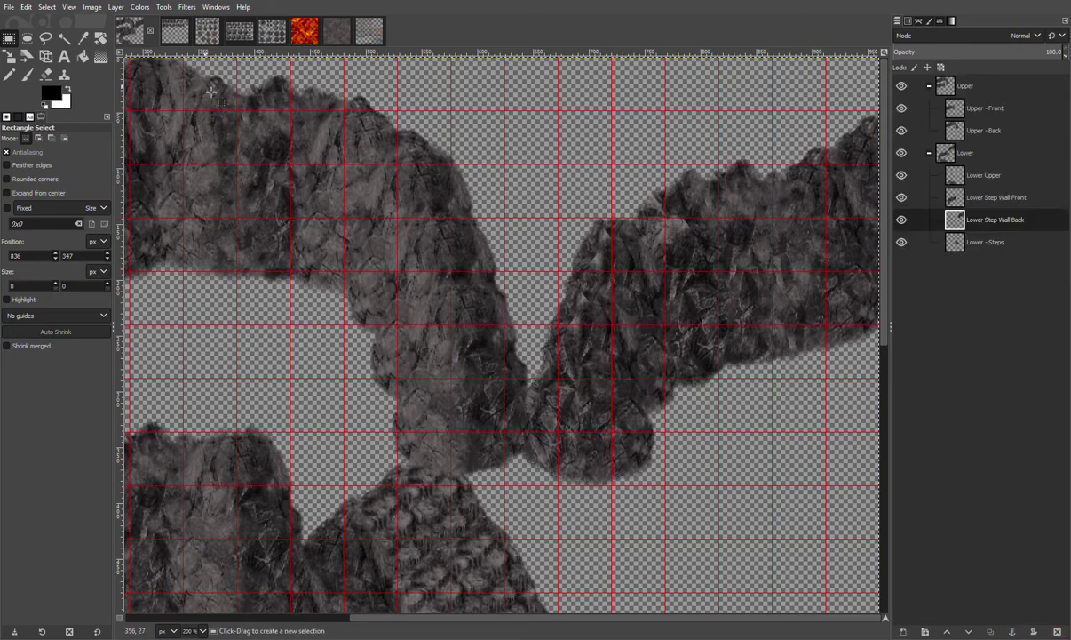
Copy the left-pointing rock at the start of the tileset's second row with a 160 × 192 px selection
{"action": "left_click", "coordinate": [175, 31]}
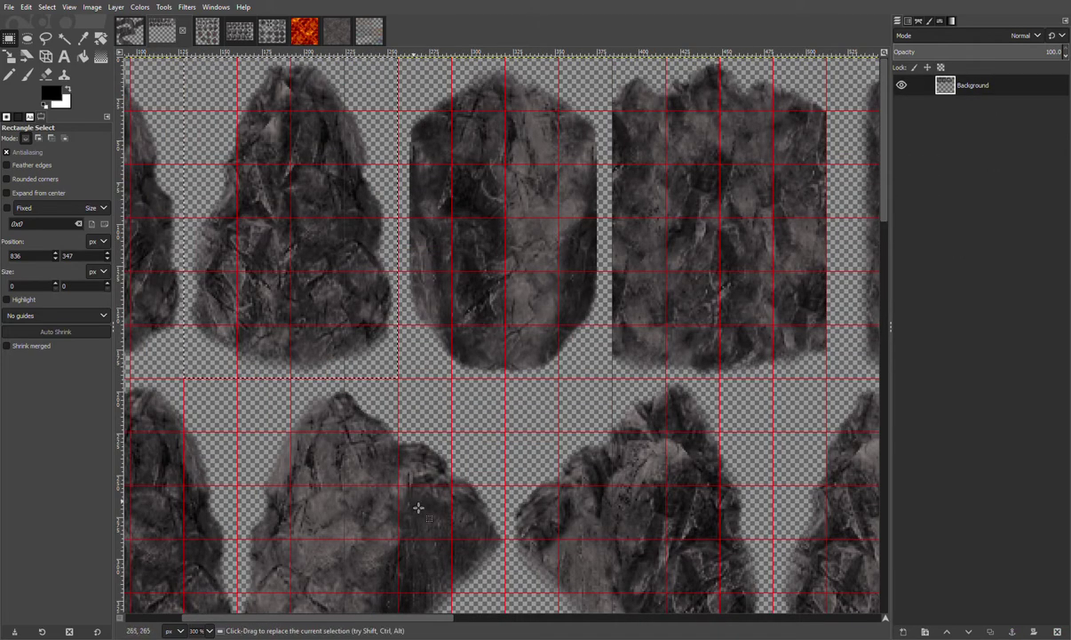
{"action": "scroll", "coordinate": [408, 514], "scroll_direction": "down", "scroll_amount": 10}
{"action": "left_click_drag", "start_coordinate": [435, 619], "coordinate": [329, 620]}
{"action": "scroll", "coordinate": [352, 414], "scroll_direction": "up", "scroll_amount": 5}
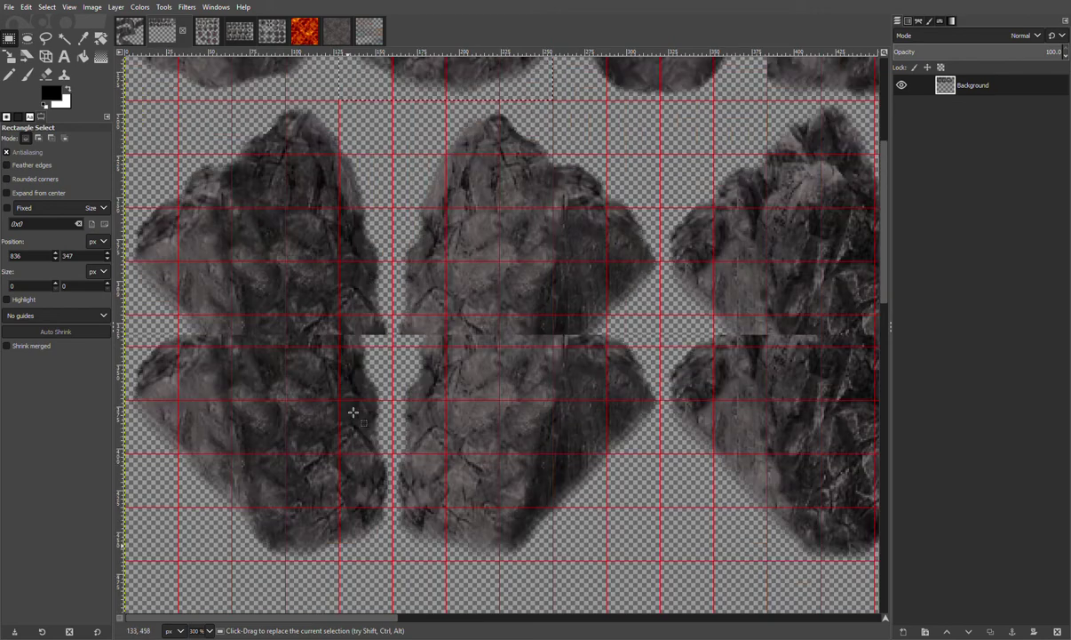
{"action": "scroll", "coordinate": [353, 412], "scroll_direction": "up", "scroll_amount": 3}
{"action": "left_click_drag", "start_coordinate": [407, 576], "coordinate": [121, 239]}
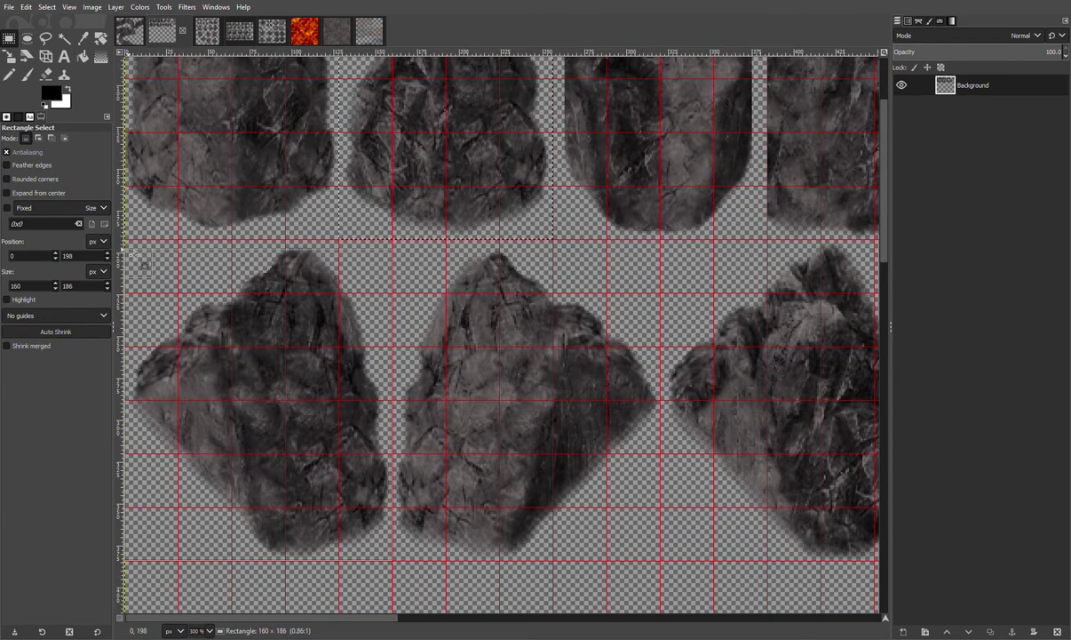
{"action": "key", "text": "ctrl+c"}
Anchor overlapping copies of the rock on Lower Step Wall Back, descending from the right wall's lower end across the top of the steps
{"action": "left_click", "coordinate": [130, 32]}
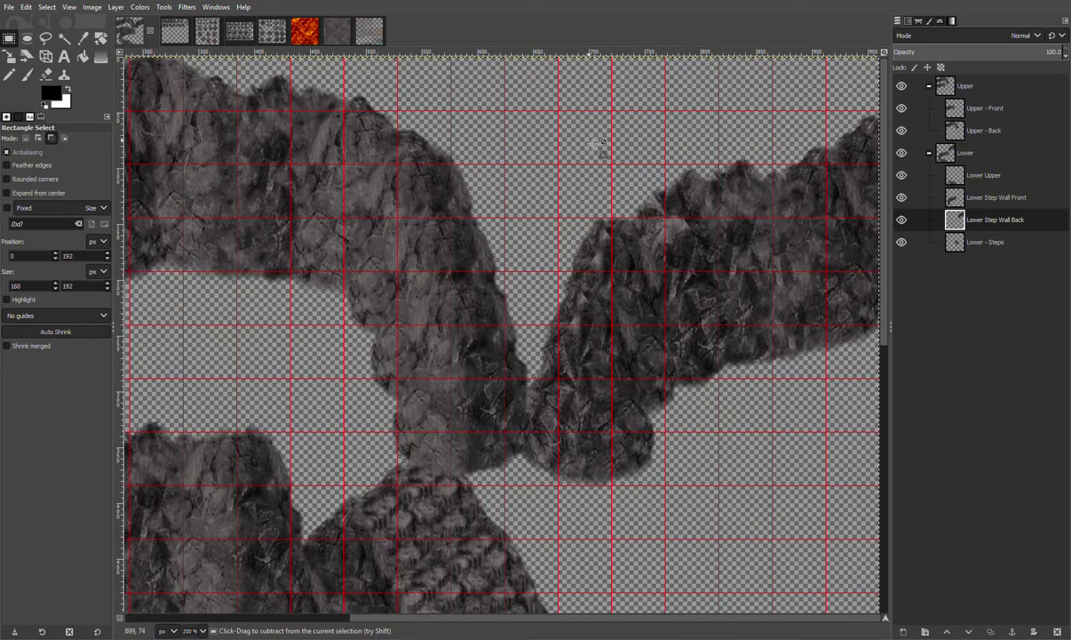
{"action": "key", "text": "ctrl+v"}
{"action": "left_click_drag", "start_coordinate": [555, 222], "coordinate": [563, 361]}
{"action": "left_click_drag", "start_coordinate": [587, 462], "coordinate": [510, 535]}
{"action": "left_click", "coordinate": [728, 366]}
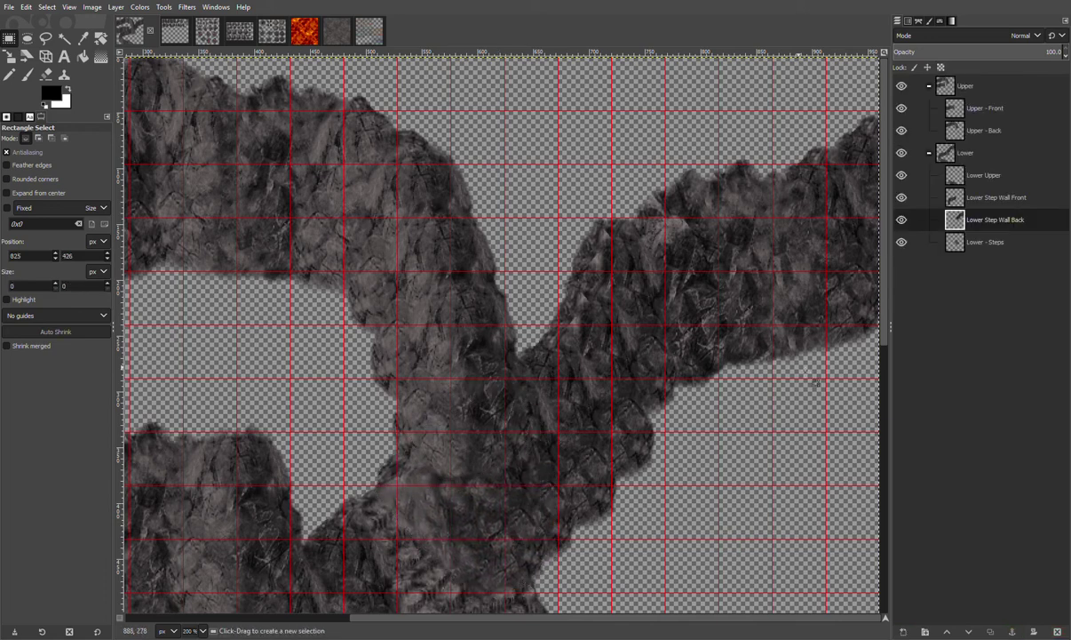
Move the Lower Step Wall Back layer beneath Lower - Steps and hide the canvas grid
{"action": "left_click_drag", "start_coordinate": [961, 222], "coordinate": [974, 250]}
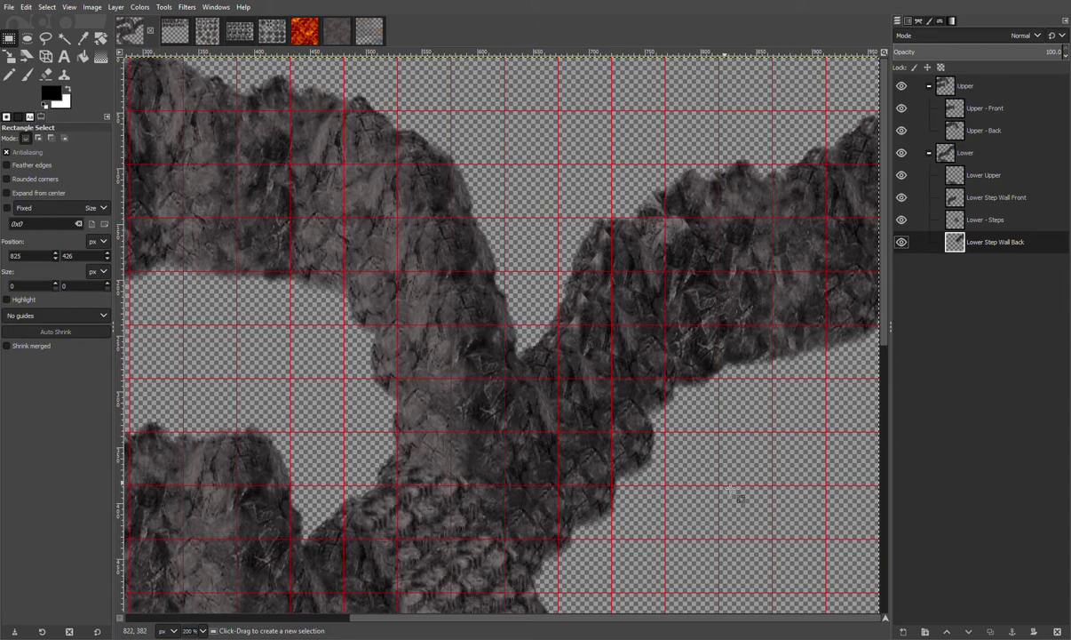
{"action": "scroll", "coordinate": [740, 499], "scroll_direction": "down", "scroll_amount": 5}
{"action": "scroll", "coordinate": [734, 498], "scroll_direction": "down", "scroll_amount": 3}
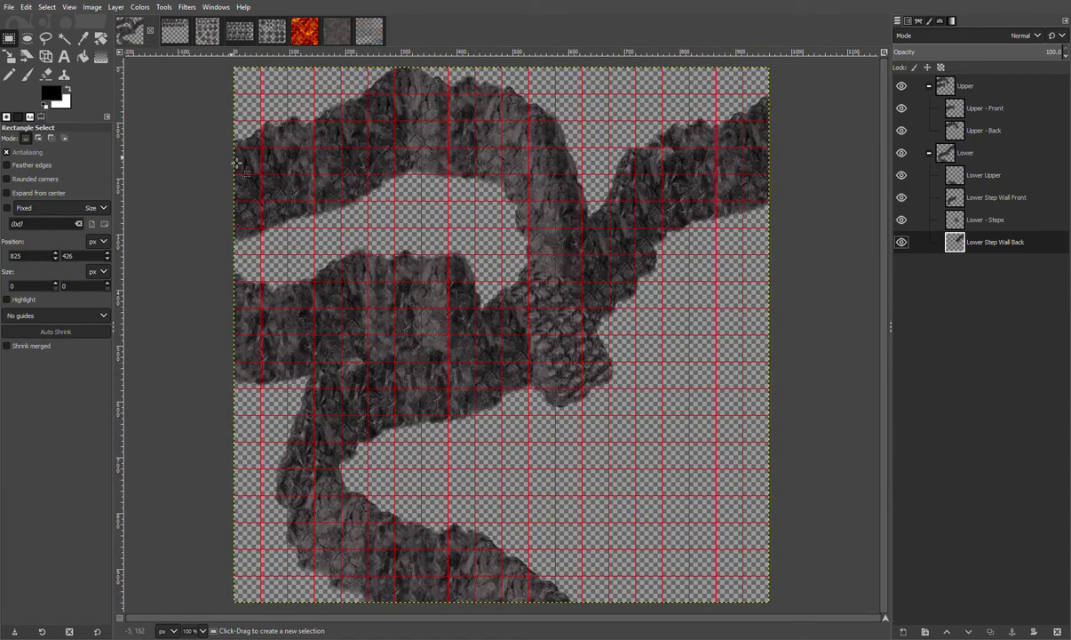
{"action": "left_click", "coordinate": [69, 8]}
{"action": "left_click", "coordinate": [111, 206]}
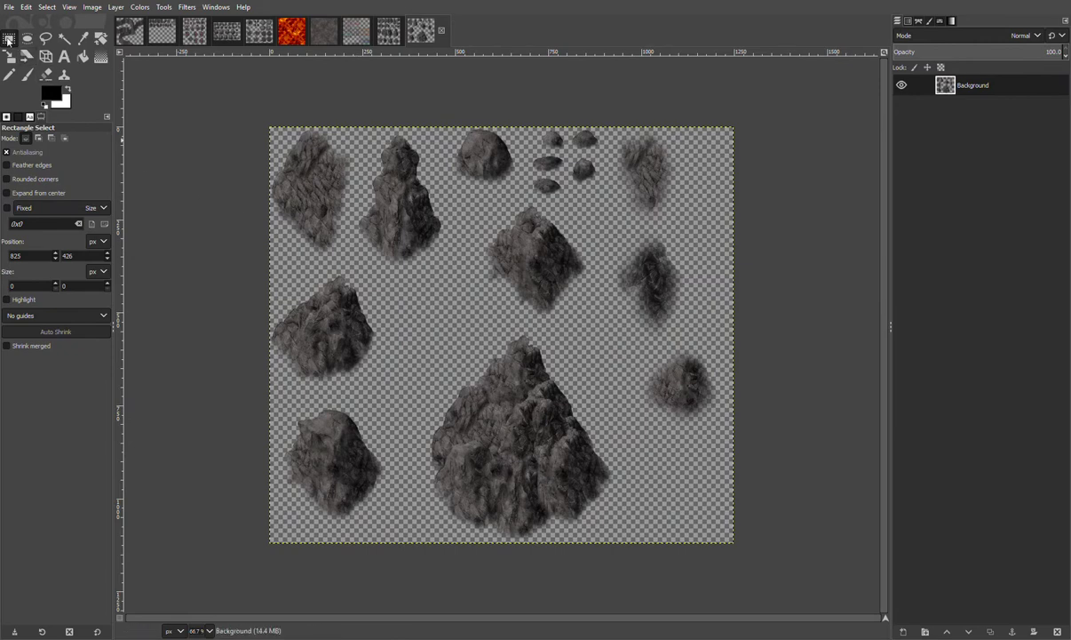
Copy the small dark rock from the rock sheet with a 288 × 288 px selection and anchor it on Upper - Front over the left walls' junction
{"action": "left_click_drag", "start_coordinate": [602, 234], "coordinate": [709, 329]}
{"action": "key", "text": "ctrl+c"}
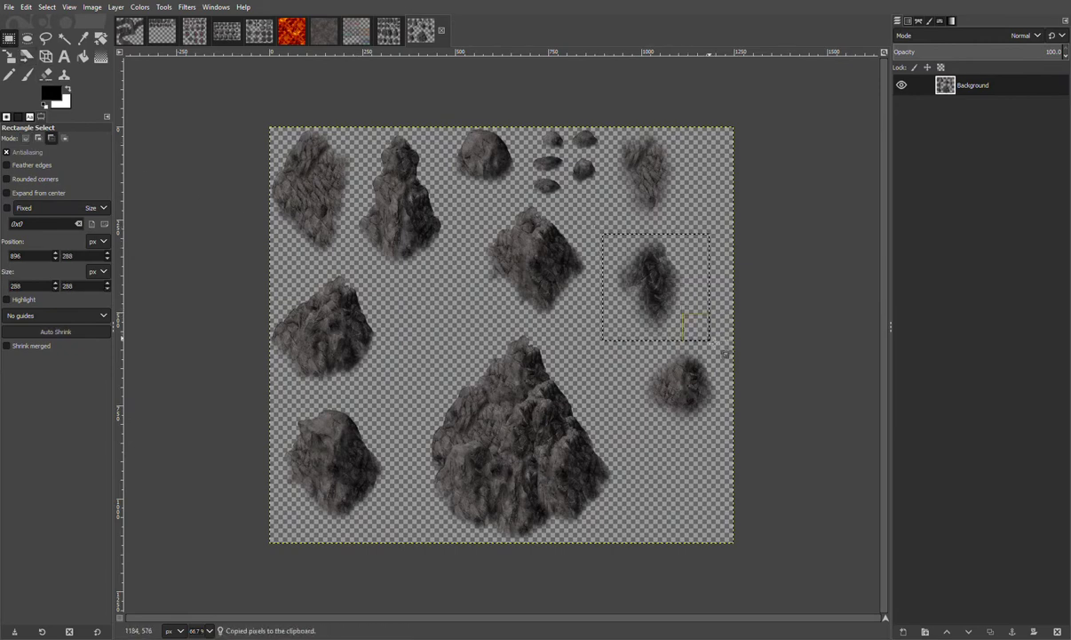
{"action": "left_click", "coordinate": [134, 38]}
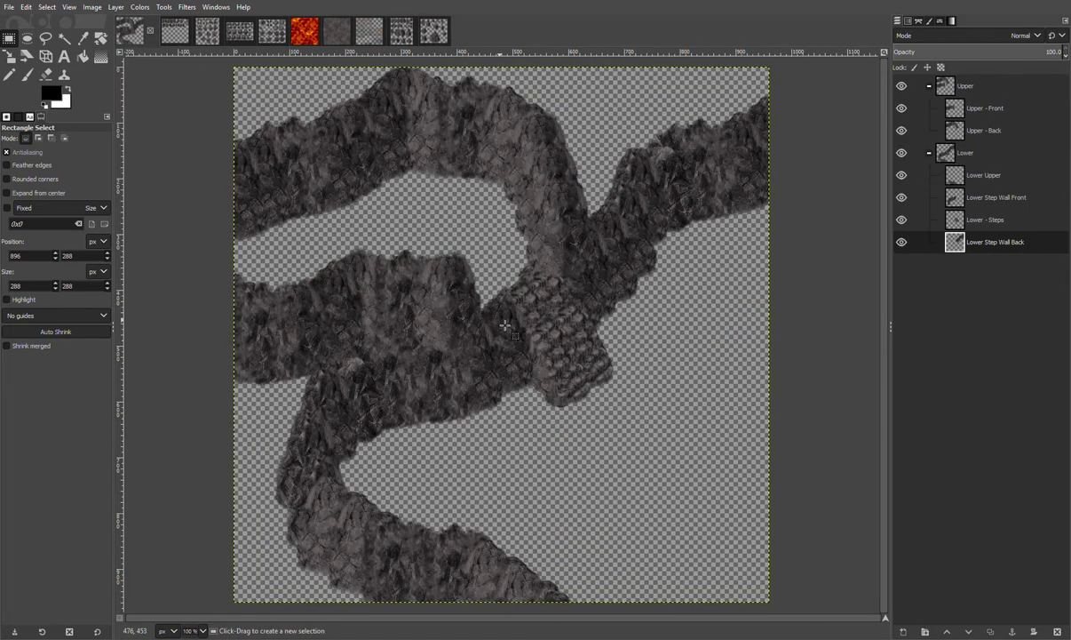
{"action": "key", "text": "2"}
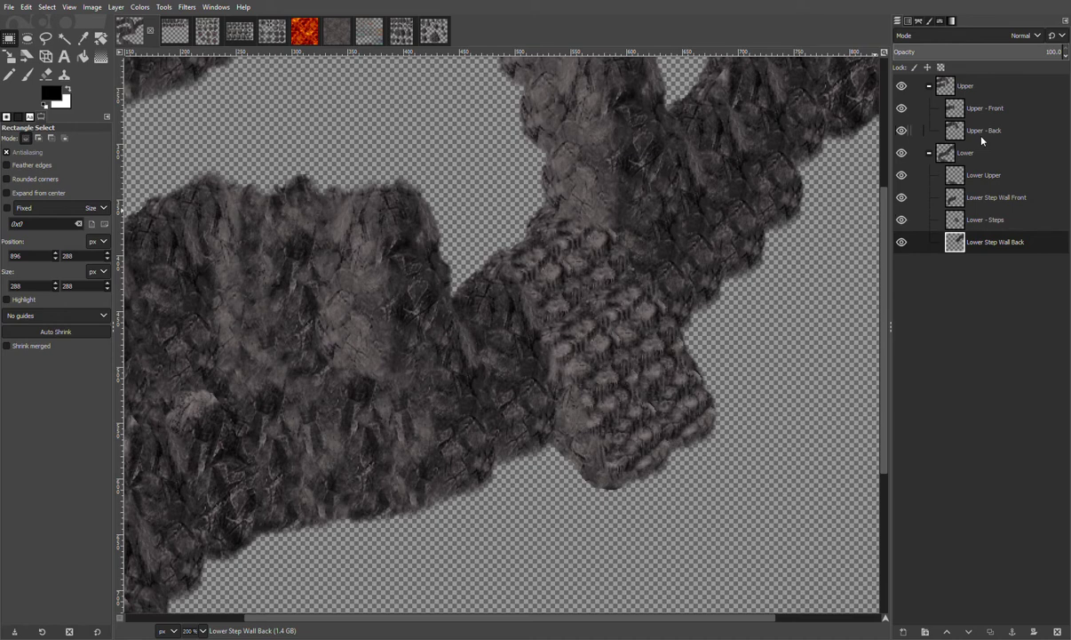
{"action": "left_click_drag", "start_coordinate": [756, 621], "coordinate": [622, 619]}
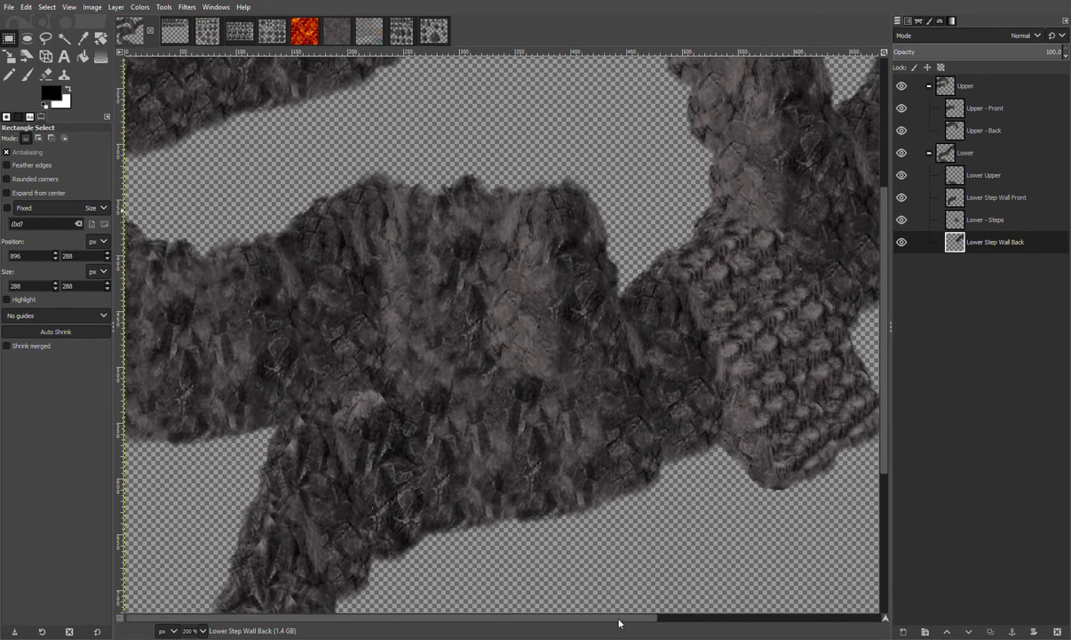
{"action": "left_click", "coordinate": [953, 107]}
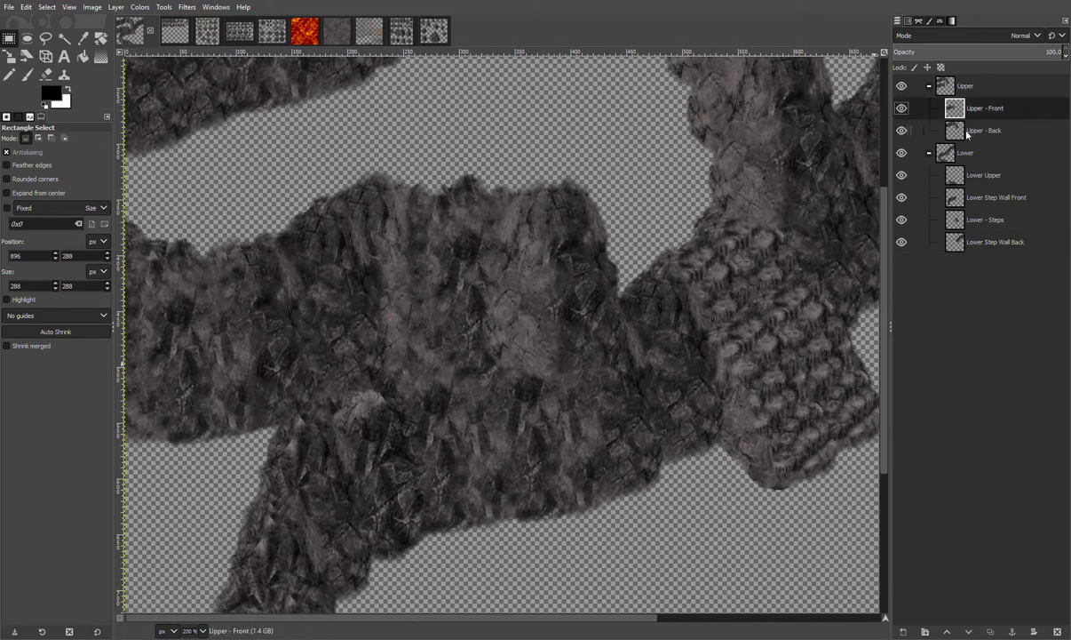
{"action": "key", "text": "ctrl+v"}
{"action": "left_click_drag", "start_coordinate": [522, 350], "coordinate": [420, 388]}
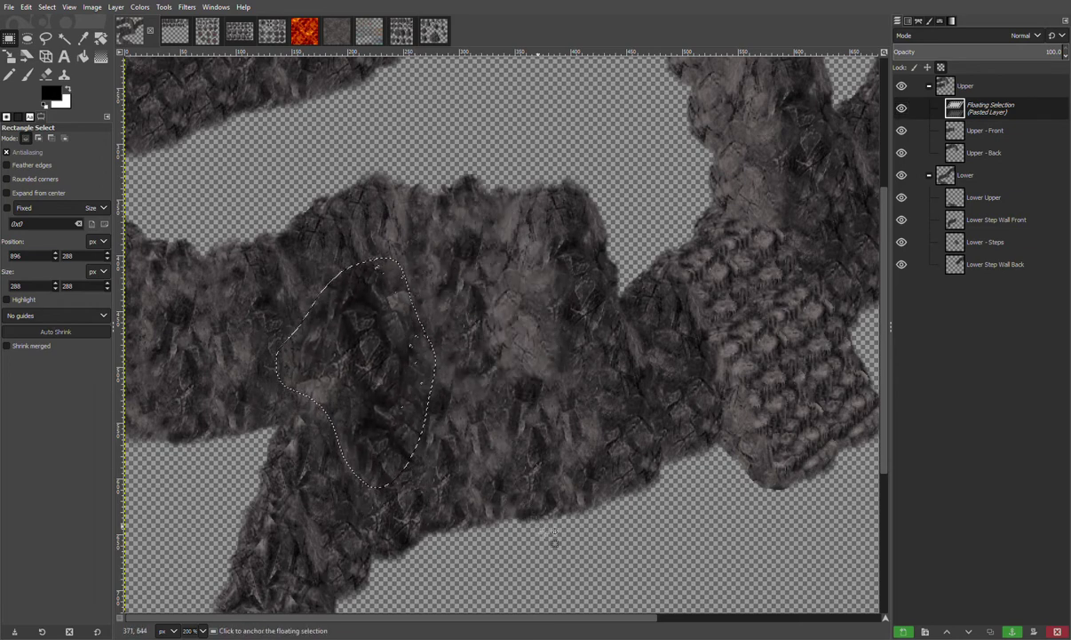
{"action": "left_click", "coordinate": [612, 543]}
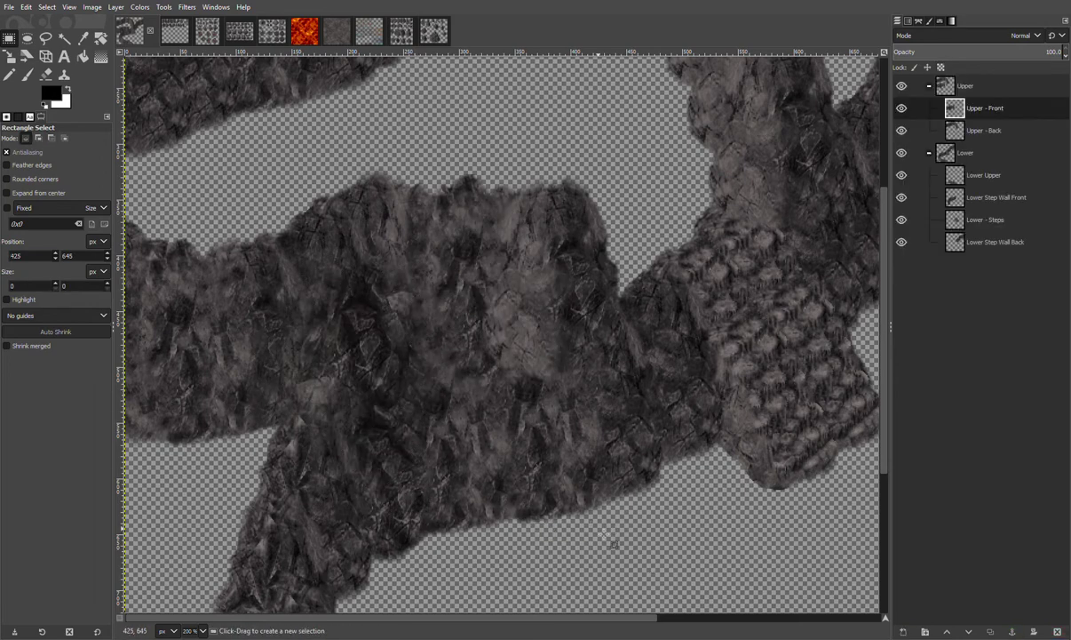
{"action": "key", "text": "1"}
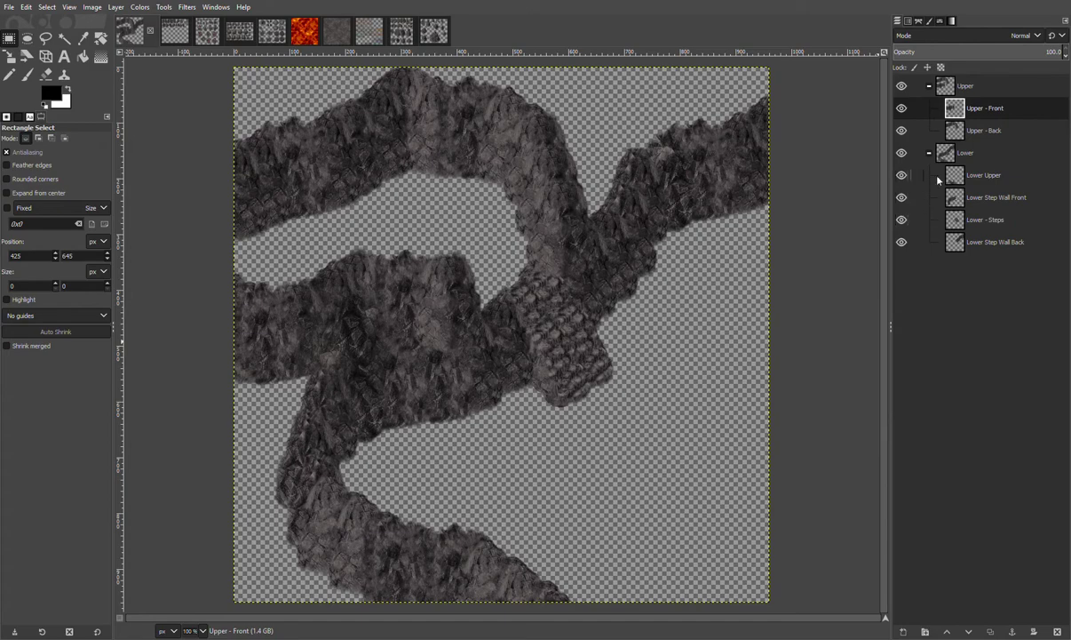
Copy the right-pointing rock in the tileset's second row with a 160 × 192 px selection
{"action": "left_click", "coordinate": [178, 40]}
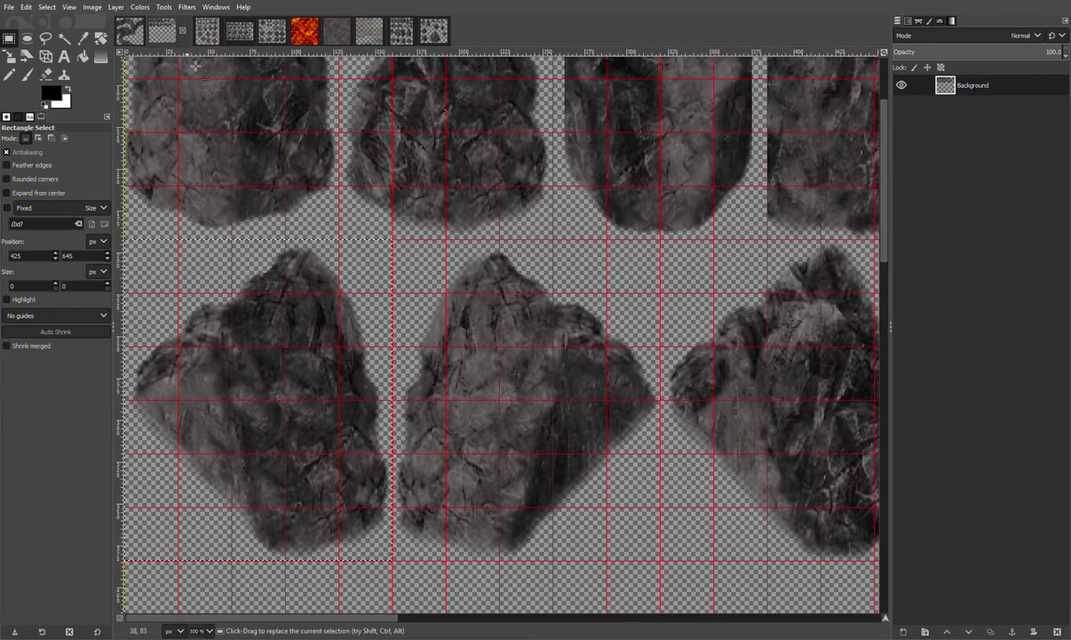
{"action": "scroll", "coordinate": [417, 234], "scroll_direction": "down", "scroll_amount": 3}
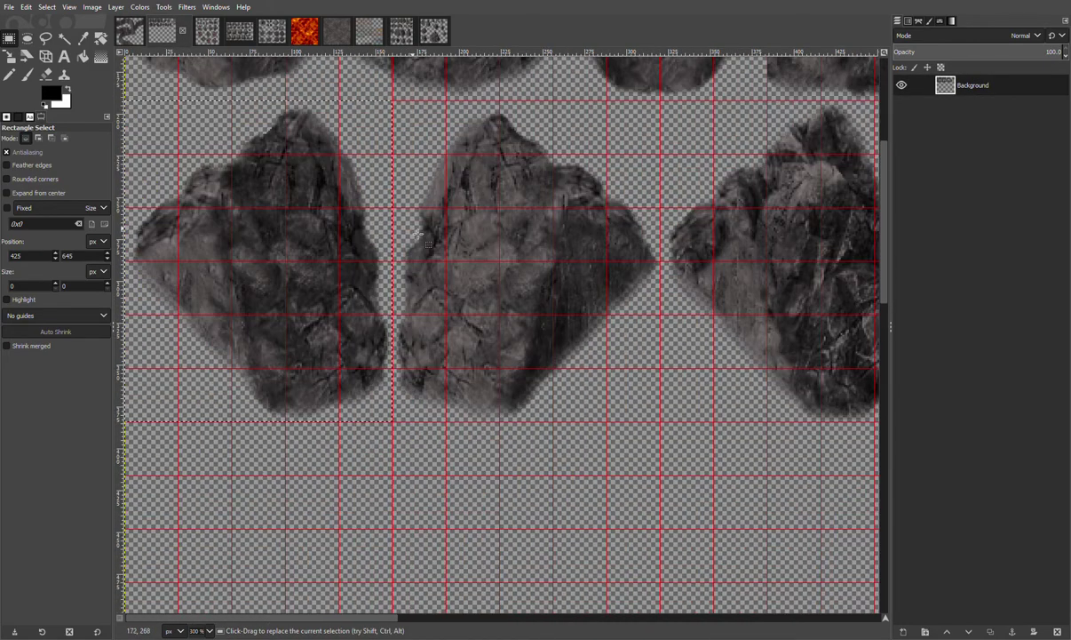
{"action": "left_click", "coordinate": [428, 421]}
{"action": "left_click_drag", "start_coordinate": [407, 437], "coordinate": [667, 108]}
{"action": "key", "text": "ctrl+c"}
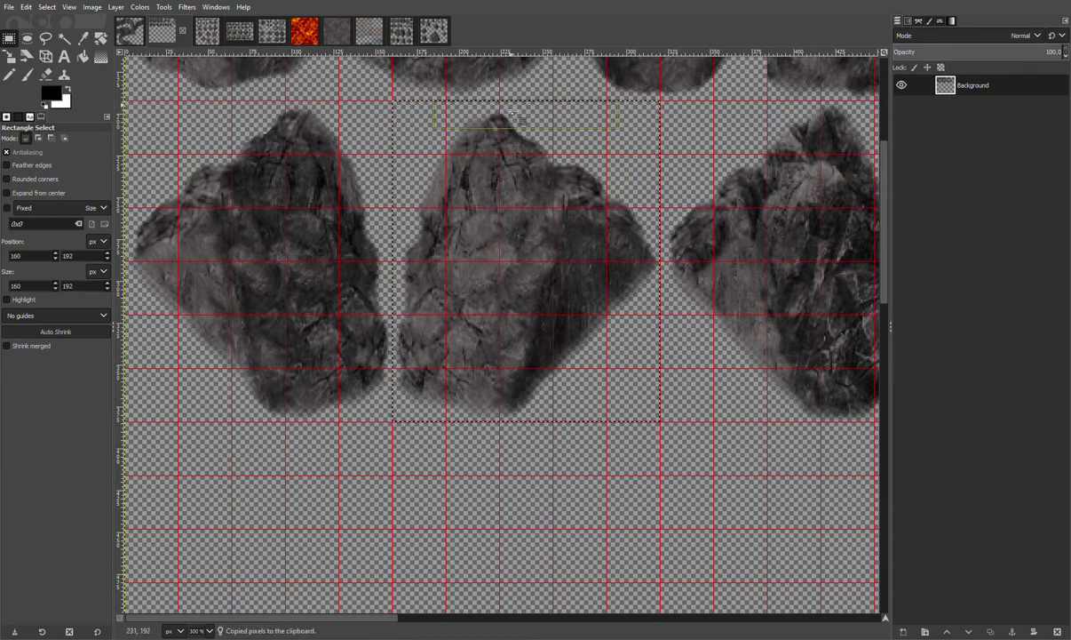
{"action": "left_click", "coordinate": [124, 33]}
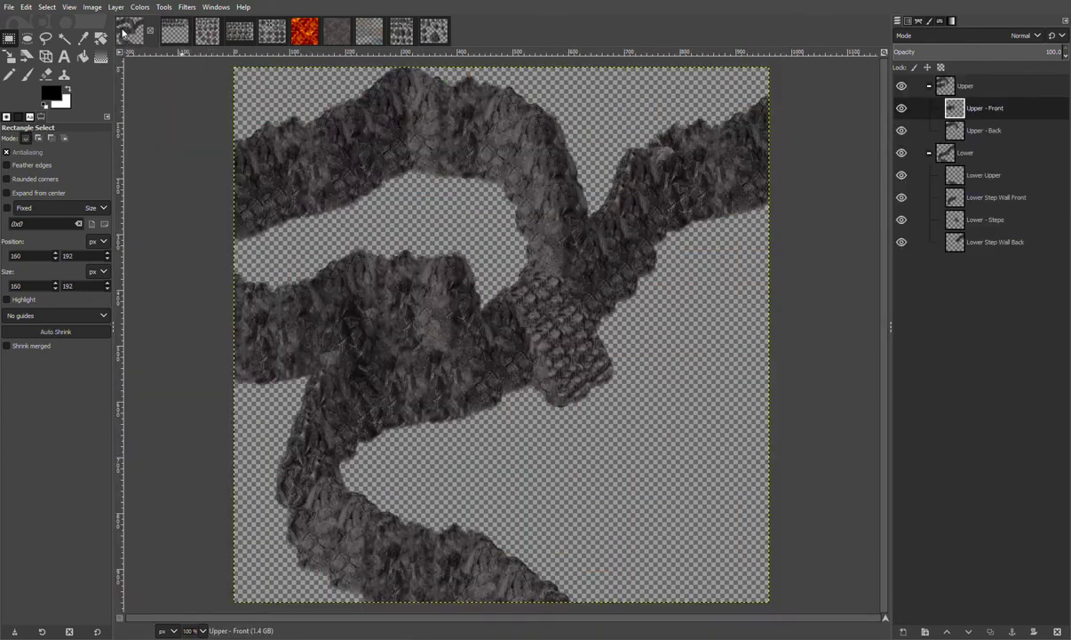
Create a layer group named Platform beneath the Lower group and add a Platform Front layer inside it
{"action": "left_click", "coordinate": [964, 246]}
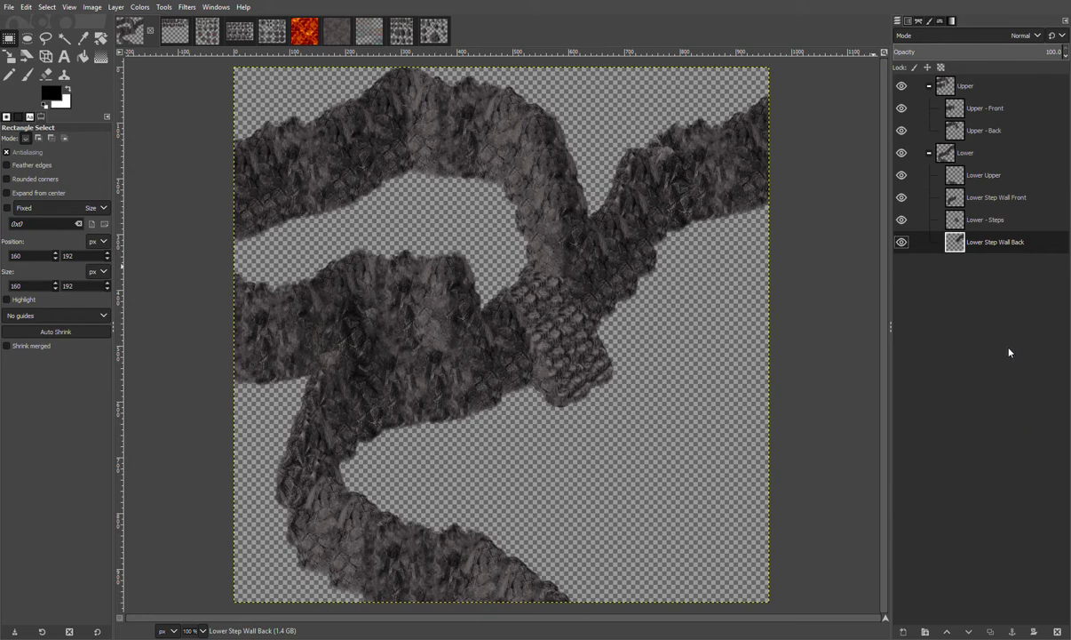
{"action": "key", "text": "ctrl+g"}
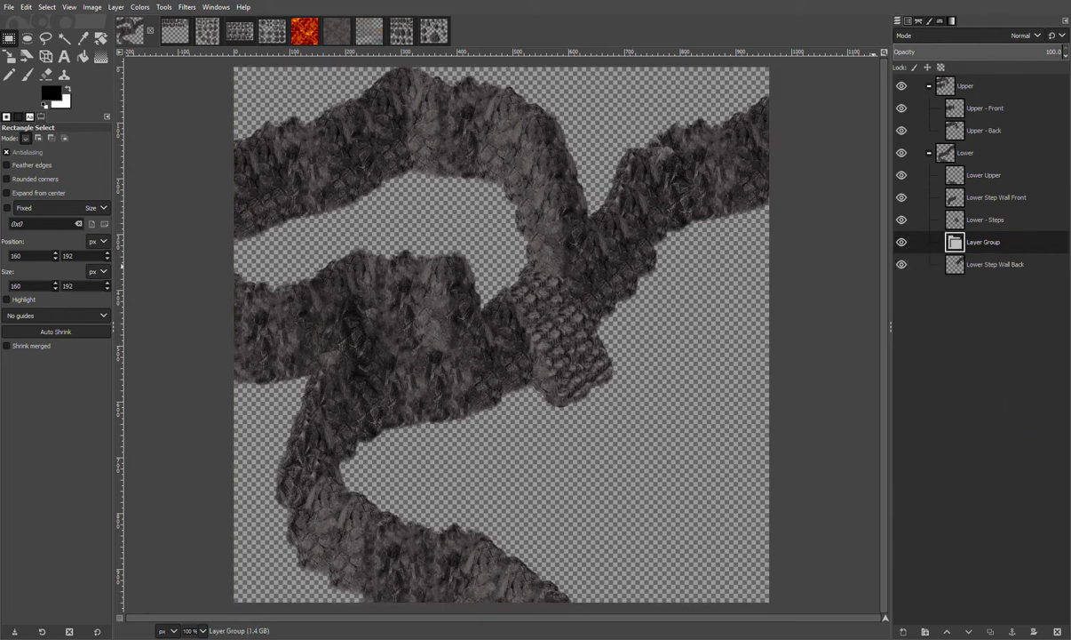
{"action": "key", "text": "Return"}
{"action": "left_click_drag", "start_coordinate": [959, 254], "coordinate": [962, 292]}
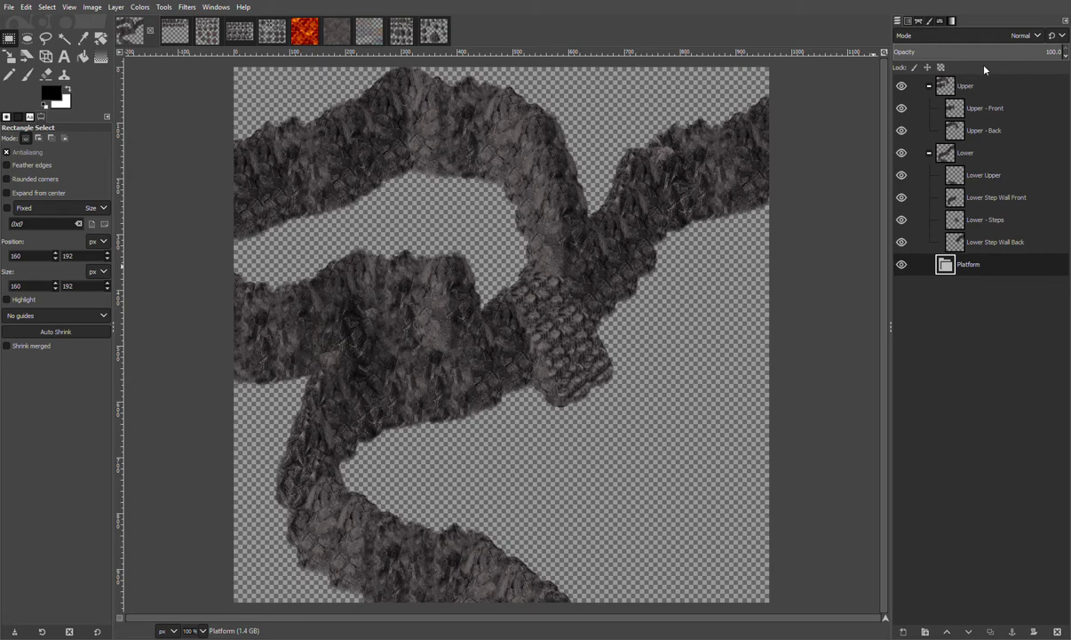
Anchor two overlapping copies of the right-pointing rock on Platform Front in the empty area below and right of the steps
{"action": "key", "text": "ctrl+v"}
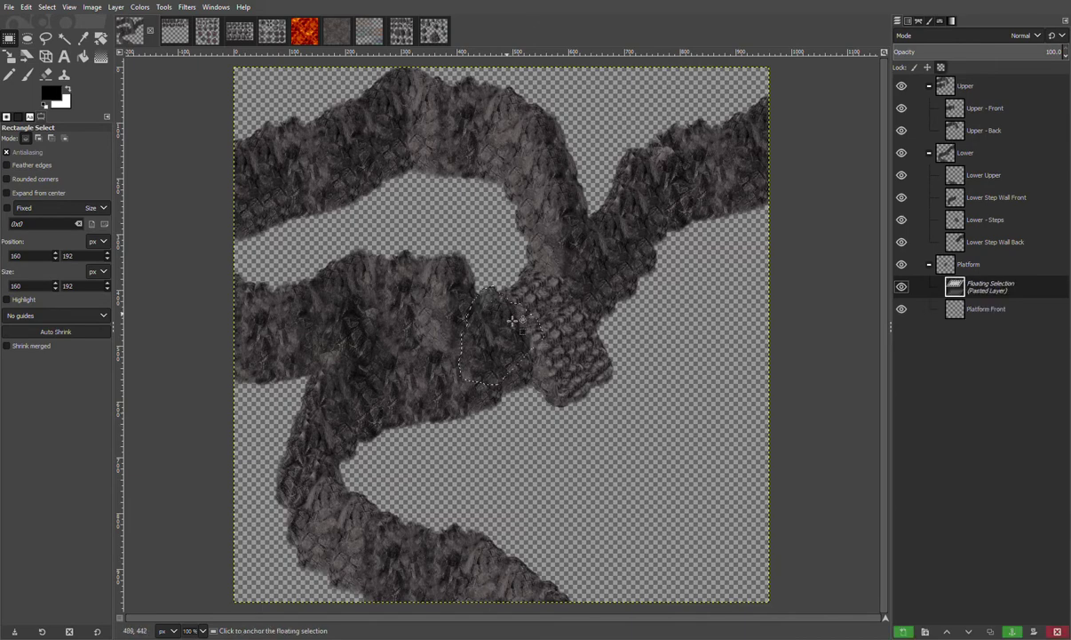
{"action": "left_click", "coordinate": [713, 464]}
{"action": "scroll", "coordinate": [712, 464], "scroll_direction": "up", "scroll_amount": 2}
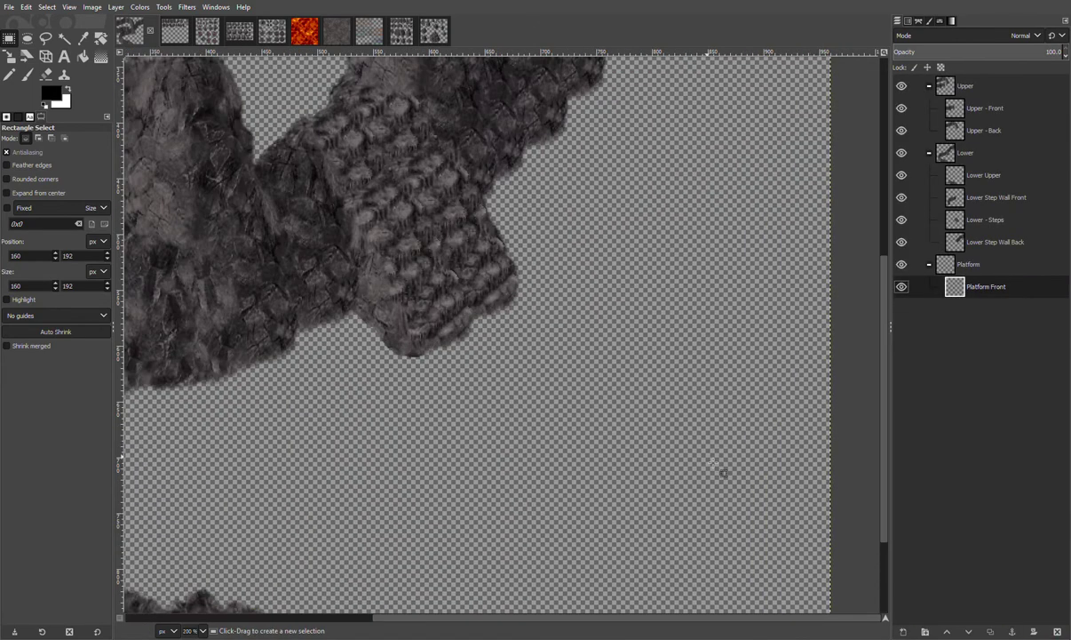
{"action": "scroll", "coordinate": [712, 463], "scroll_direction": "down", "scroll_amount": 2}
{"action": "key", "text": "ctrl+v"}
{"action": "left_click_drag", "start_coordinate": [497, 333], "coordinate": [673, 372]}
{"action": "left_click", "coordinate": [707, 193]}
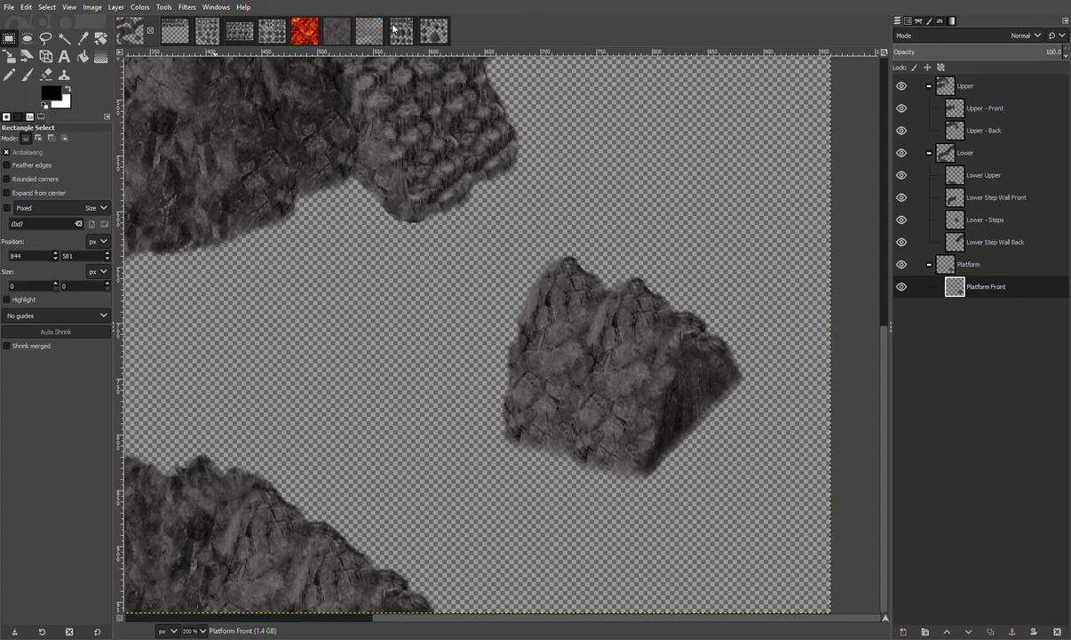
Copy the bumpy right-pointing block, 160 × 192 px, from the tileset and anchor it over the platform's right side
{"action": "left_click", "coordinate": [177, 32]}
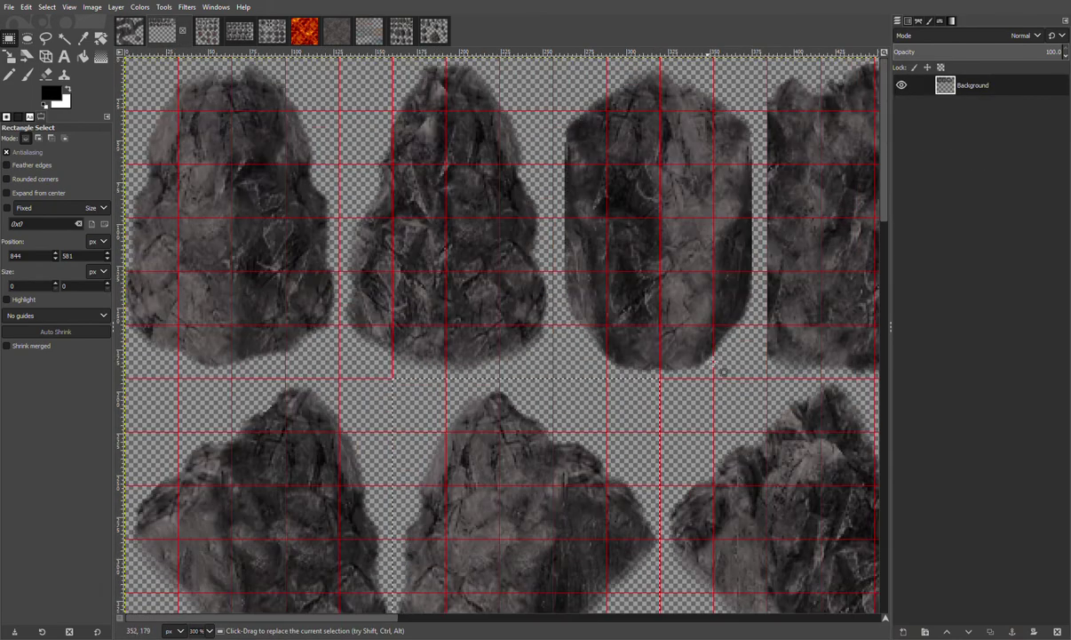
{"action": "left_click_drag", "start_coordinate": [322, 617], "coordinate": [751, 618]}
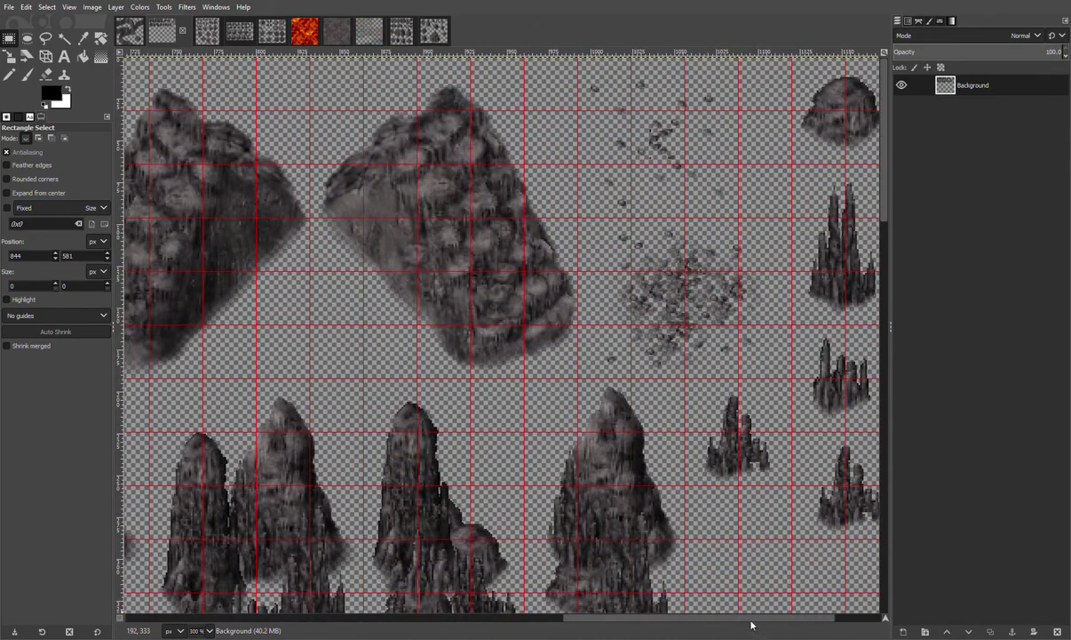
{"action": "left_click_drag", "start_coordinate": [313, 388], "coordinate": [172, 67]}
{"action": "key", "text": "ctrl+c"}
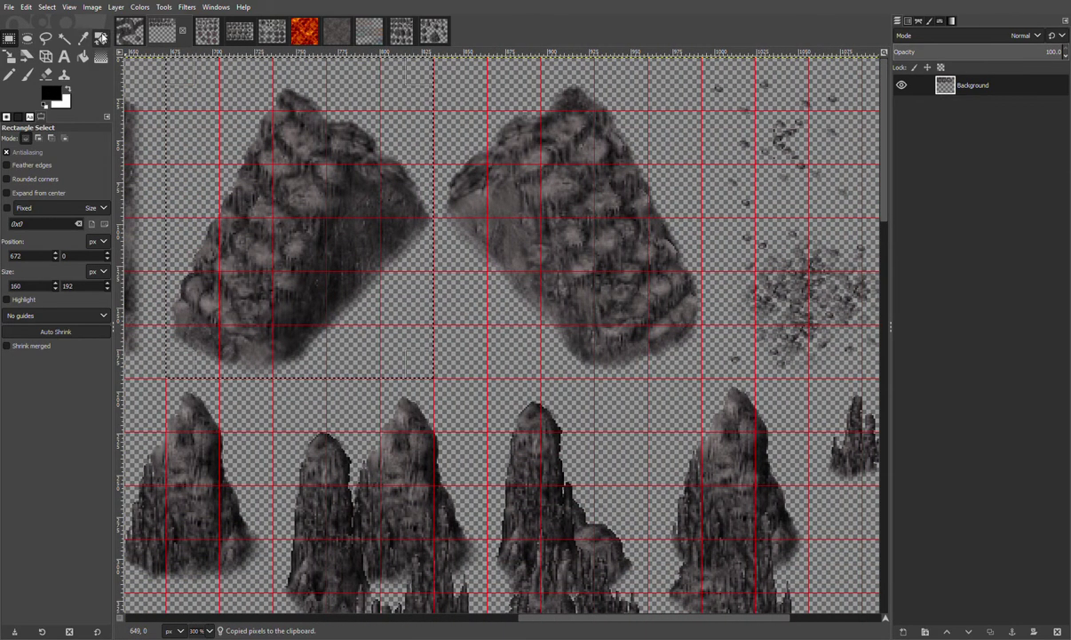
{"action": "left_click", "coordinate": [131, 33]}
{"action": "key", "text": "ctrl+v"}
{"action": "left_click_drag", "start_coordinate": [477, 321], "coordinate": [704, 391]}
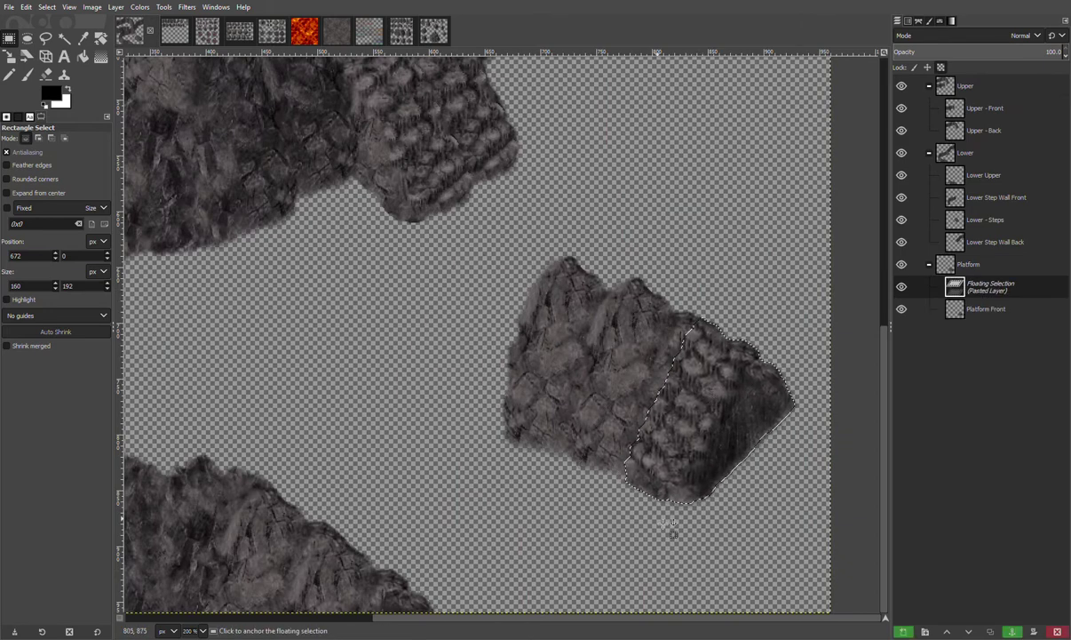
{"action": "left_click", "coordinate": [527, 502]}
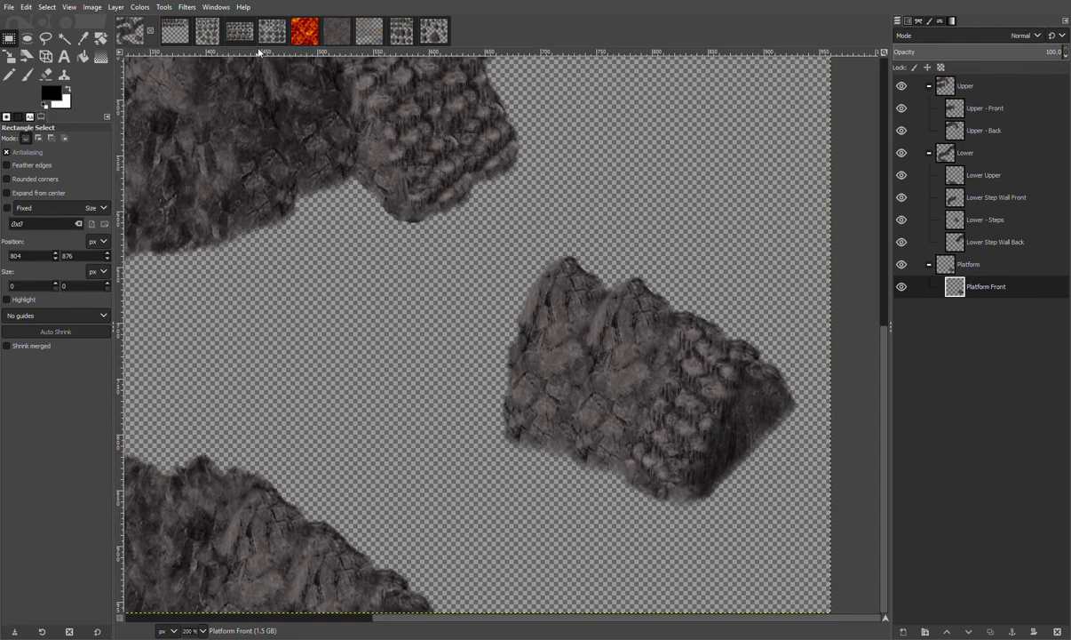
Try to add the upper-left rock from the rock sheet near the platform's lower right corner
{"action": "left_click", "coordinate": [429, 32]}
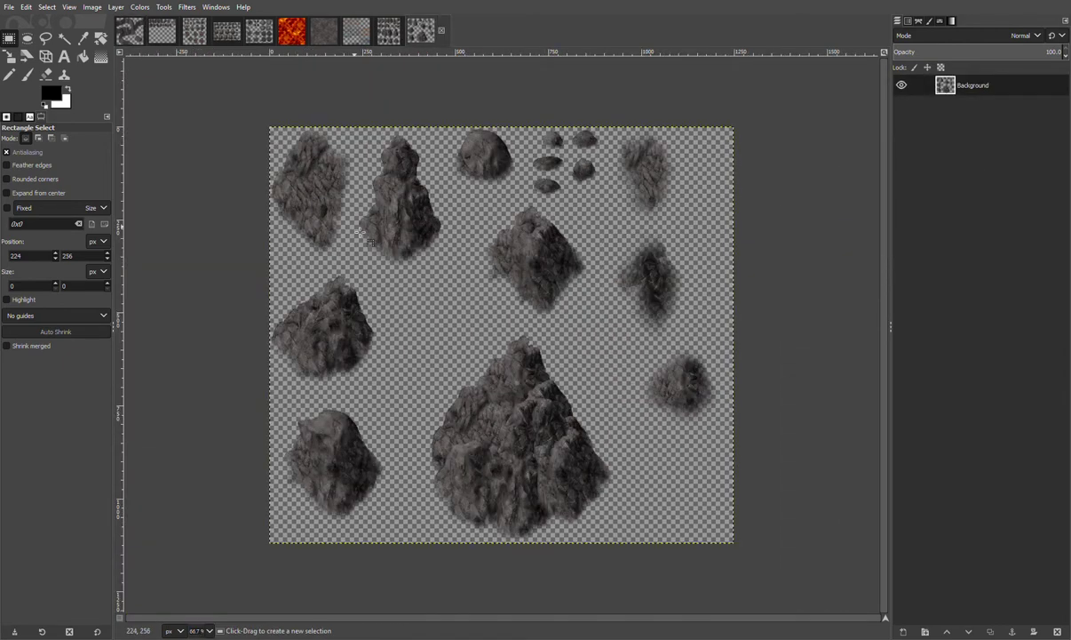
{"action": "left_click_drag", "start_coordinate": [355, 268], "coordinate": [249, 110]}
{"action": "key", "text": "ctrl+c"}
{"action": "left_click", "coordinate": [132, 34]}
{"action": "key", "text": "ctrl+v"}
{"action": "left_click_drag", "start_coordinate": [482, 332], "coordinate": [813, 489]}
{"action": "key", "text": "ctrl+z"}
{"action": "key", "text": "ctrl+z"}
{"action": "key", "text": "ctrl+z"}
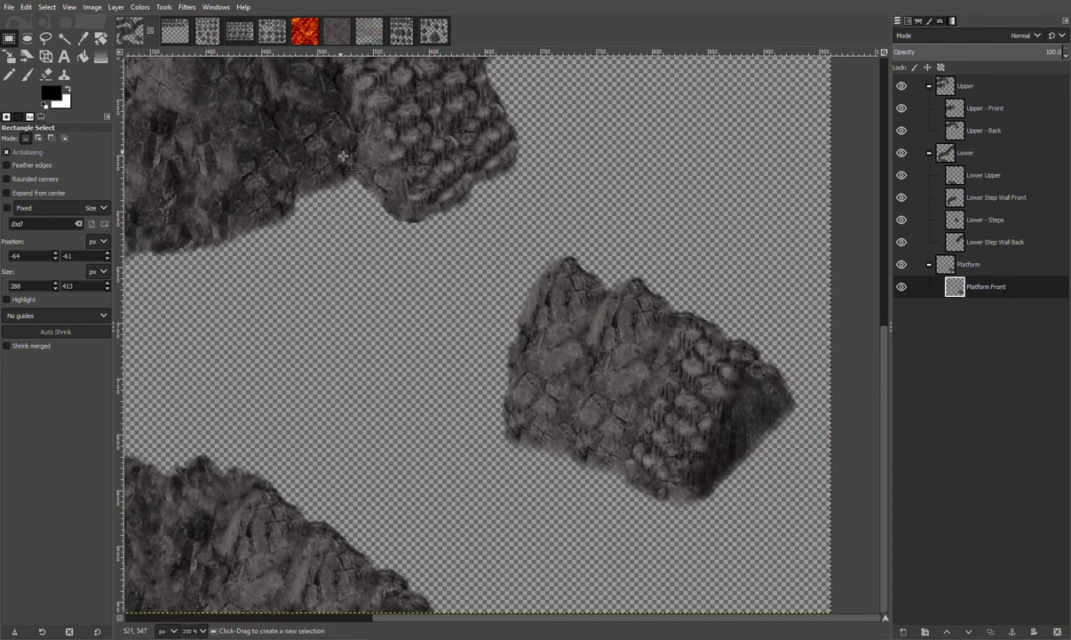
Try to add another copy of the smooth right-pointing rock from the tileset over the platform's right end
{"action": "left_click", "coordinate": [176, 32]}
{"action": "left_click", "coordinate": [541, 405]}
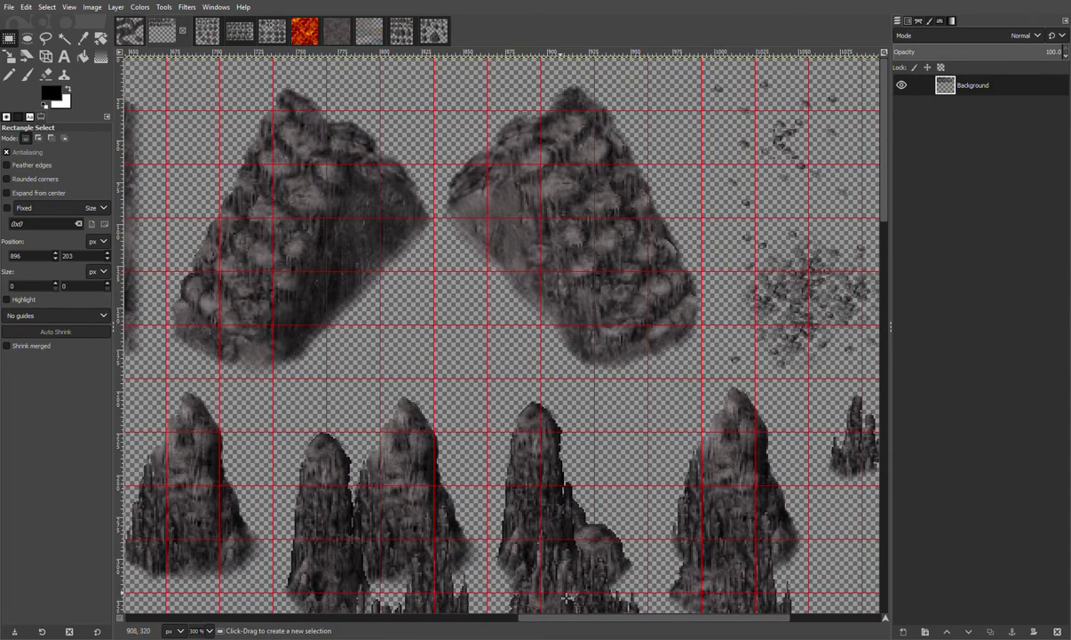
{"action": "left_click_drag", "start_coordinate": [561, 620], "coordinate": [140, 620]}
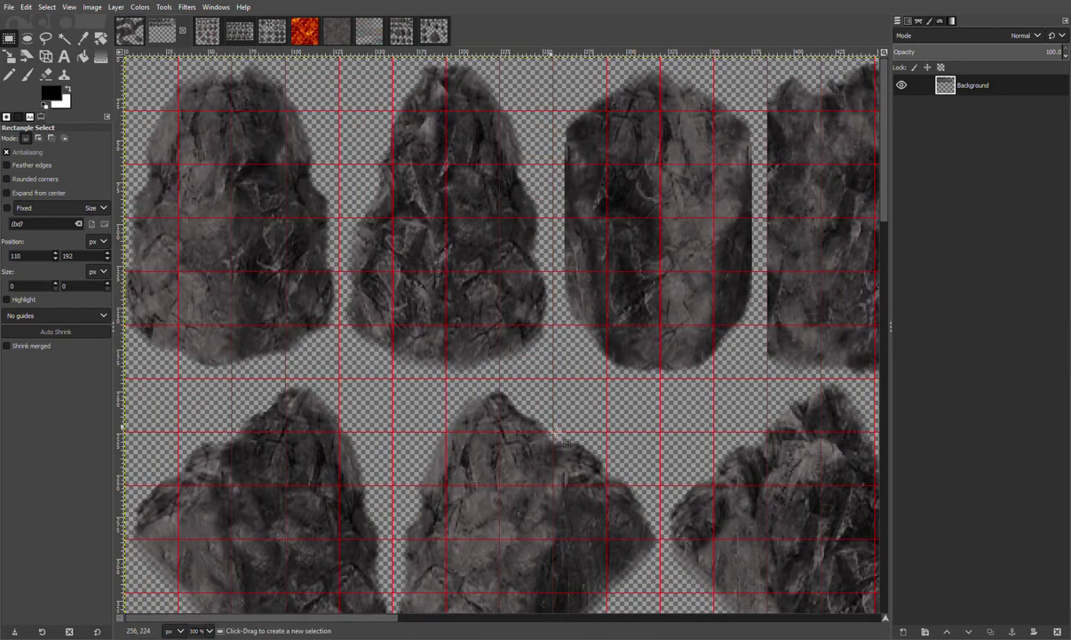
{"action": "scroll", "coordinate": [485, 439], "scroll_direction": "down", "scroll_amount": 5}
{"action": "left_click_drag", "start_coordinate": [406, 437], "coordinate": [660, 101]}
{"action": "key", "text": "ctrl+c"}
{"action": "left_click", "coordinate": [130, 39]}
{"action": "key", "text": "ctrl+v"}
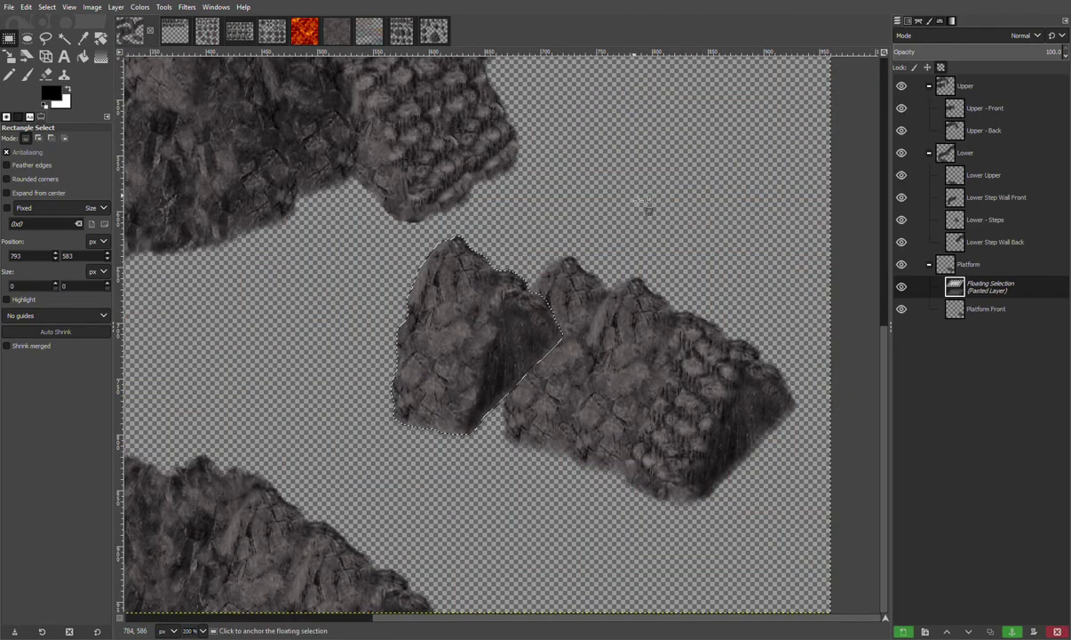
{"action": "left_click_drag", "start_coordinate": [520, 288], "coordinate": [778, 404]}
{"action": "left_click", "coordinate": [722, 268]}
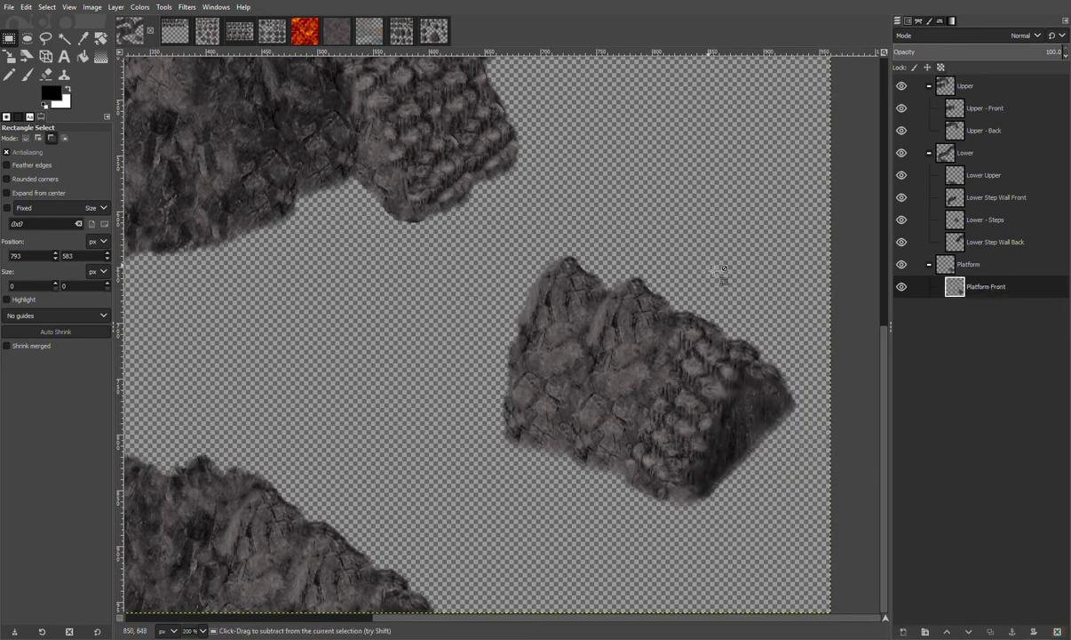
{"action": "left_click", "coordinate": [404, 36]}
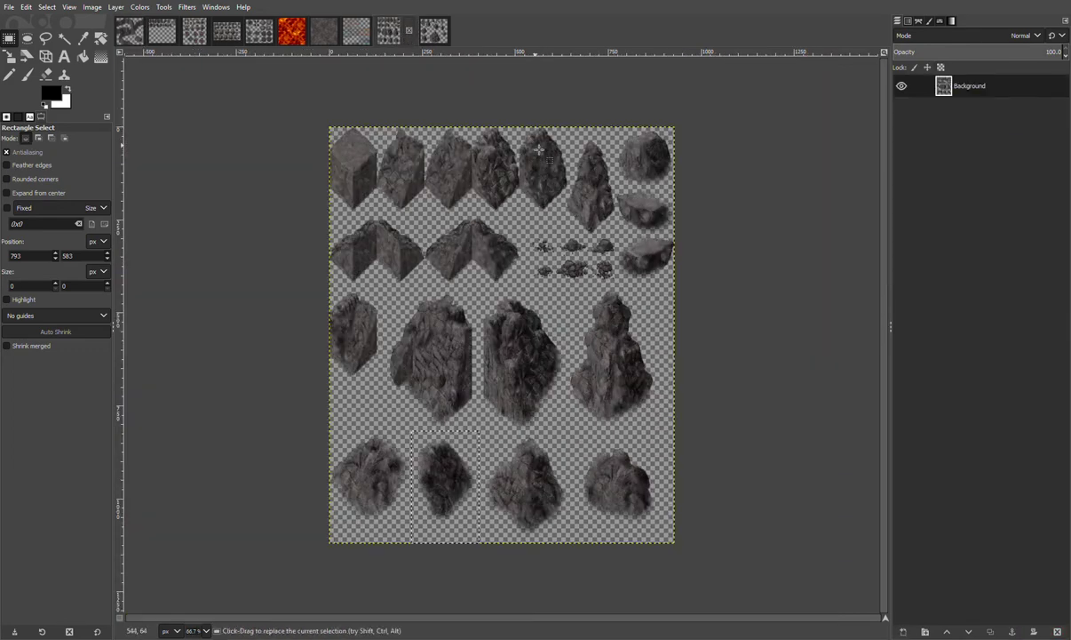
{"action": "left_click", "coordinate": [185, 36]}
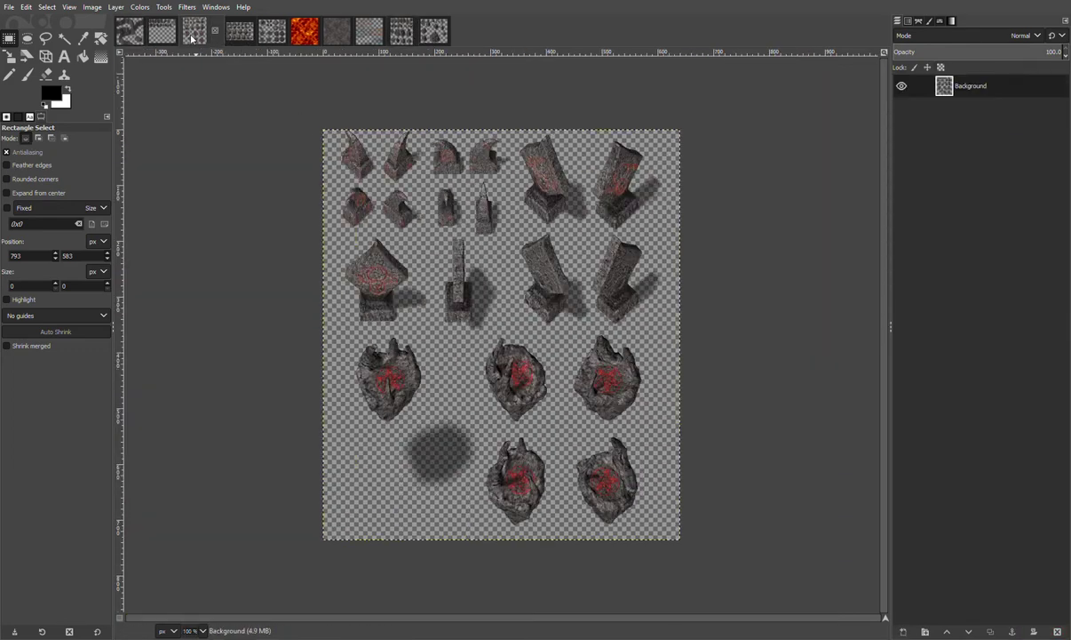
Copy the bumpy right-pointing block, 160 × 192 px, from the tileset and anchor it to extend the platform to the canvas's right edge
{"action": "left_click", "coordinate": [151, 36]}
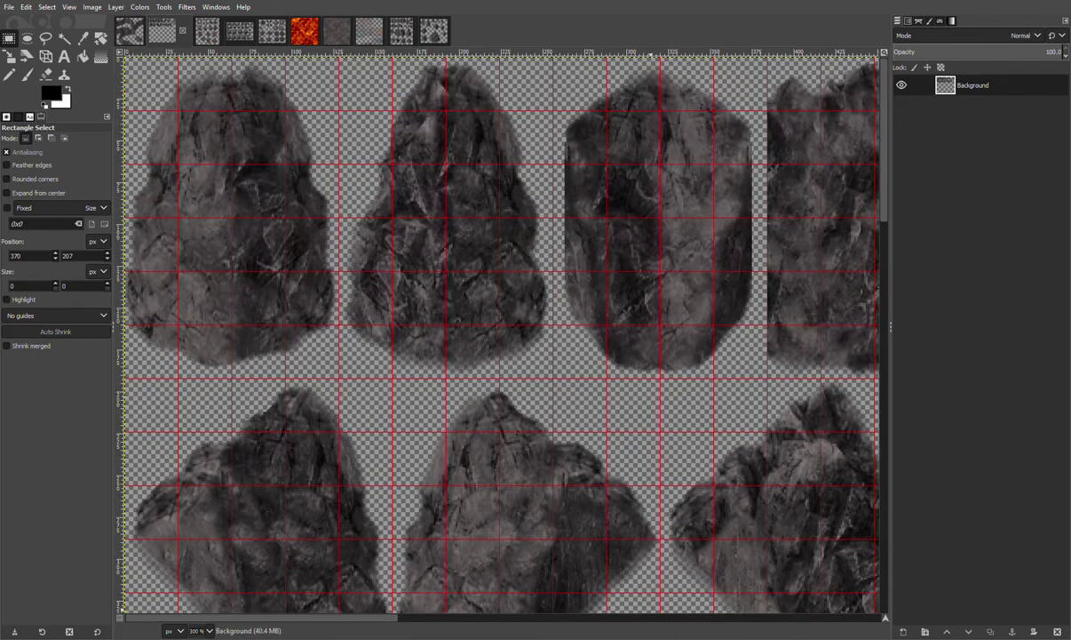
{"action": "scroll", "coordinate": [397, 324], "scroll_direction": "right", "scroll_amount": 10}
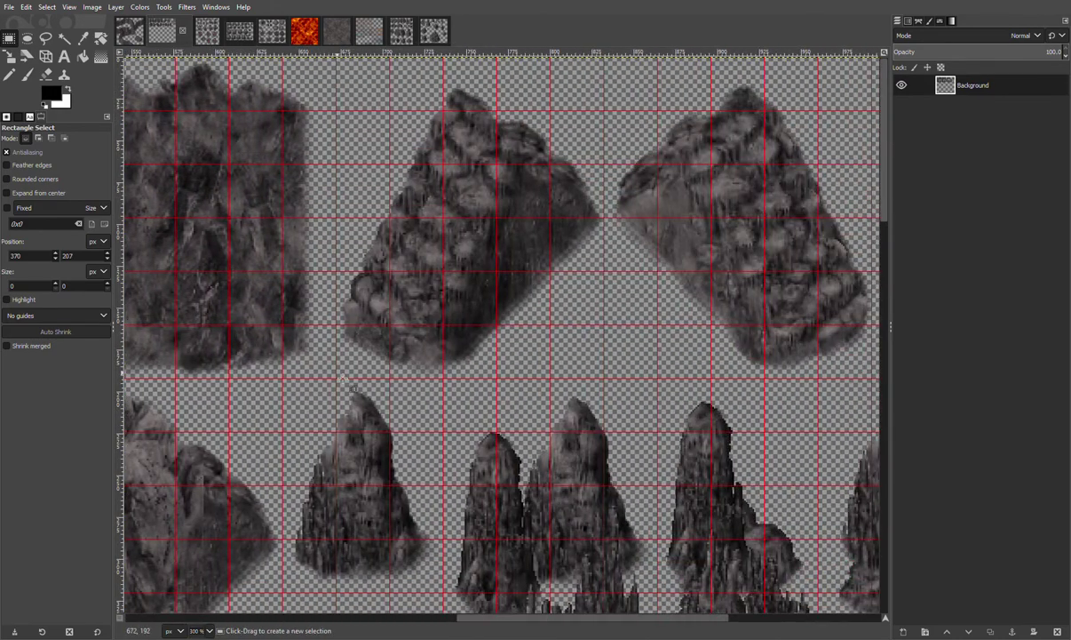
{"action": "left_click_drag", "start_coordinate": [338, 377], "coordinate": [604, 57]}
{"action": "key", "text": "ctrl+c"}
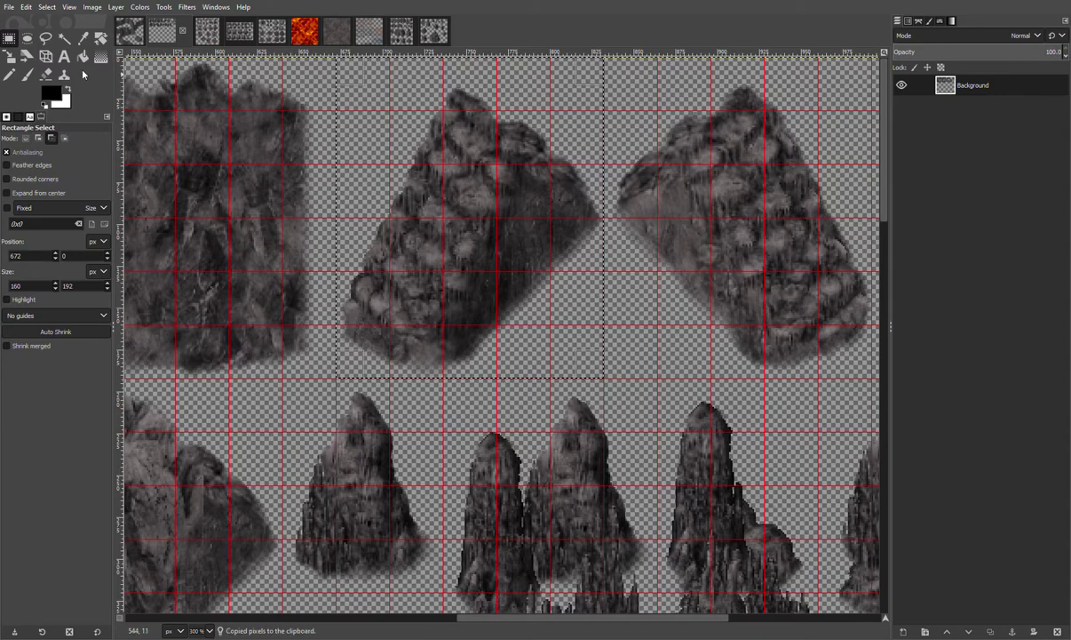
{"action": "left_click", "coordinate": [131, 33]}
{"action": "key", "text": "ctrl+v"}
{"action": "left_click_drag", "start_coordinate": [480, 282], "coordinate": [782, 399]}
{"action": "left_click", "coordinate": [628, 557]}
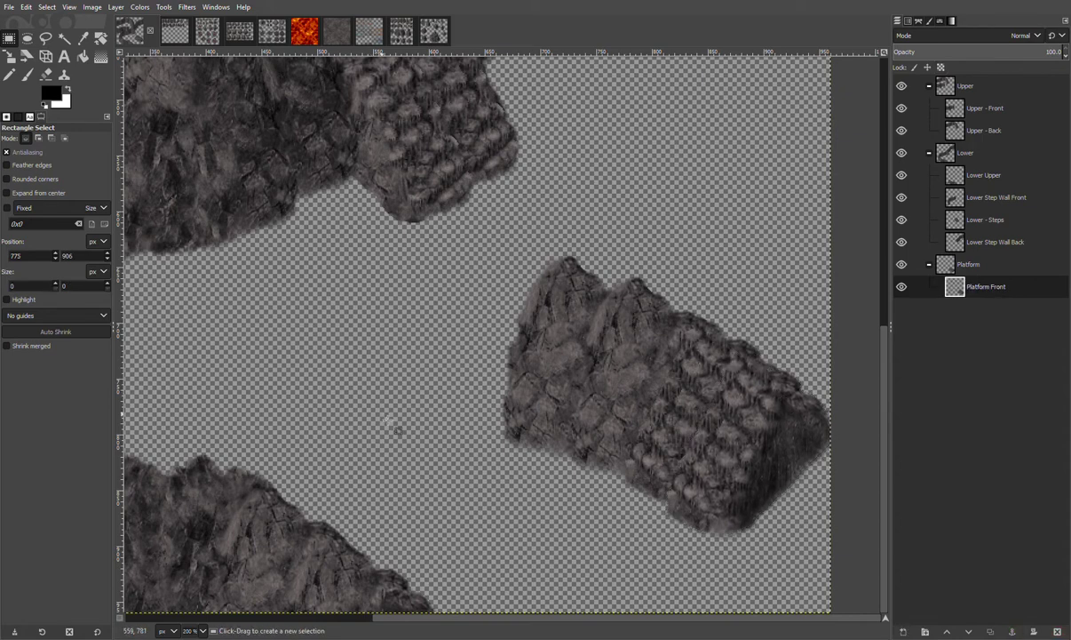
Copy the smooth right-pointing rock, 160 × 192 px, from the tileset and anchor it over the platform's right end, overhanging the canvas edge
{"action": "left_click", "coordinate": [175, 34]}
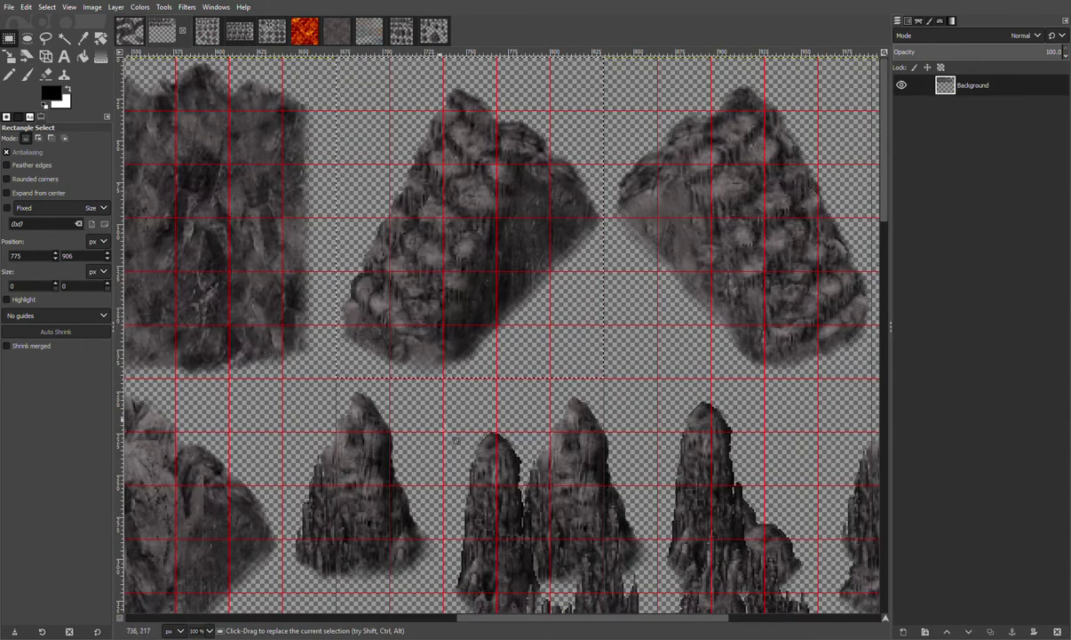
{"action": "left_click_drag", "start_coordinate": [479, 620], "coordinate": [6, 624]}
{"action": "scroll", "coordinate": [338, 376], "scroll_direction": "down", "scroll_amount": 3}
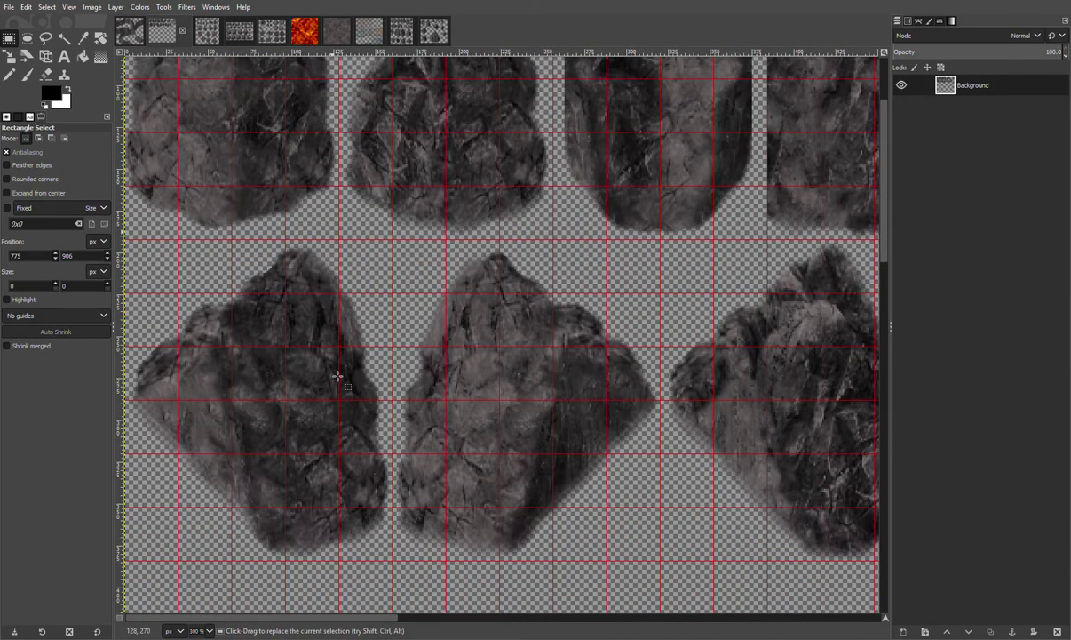
{"action": "left_click_drag", "start_coordinate": [408, 576], "coordinate": [659, 245]}
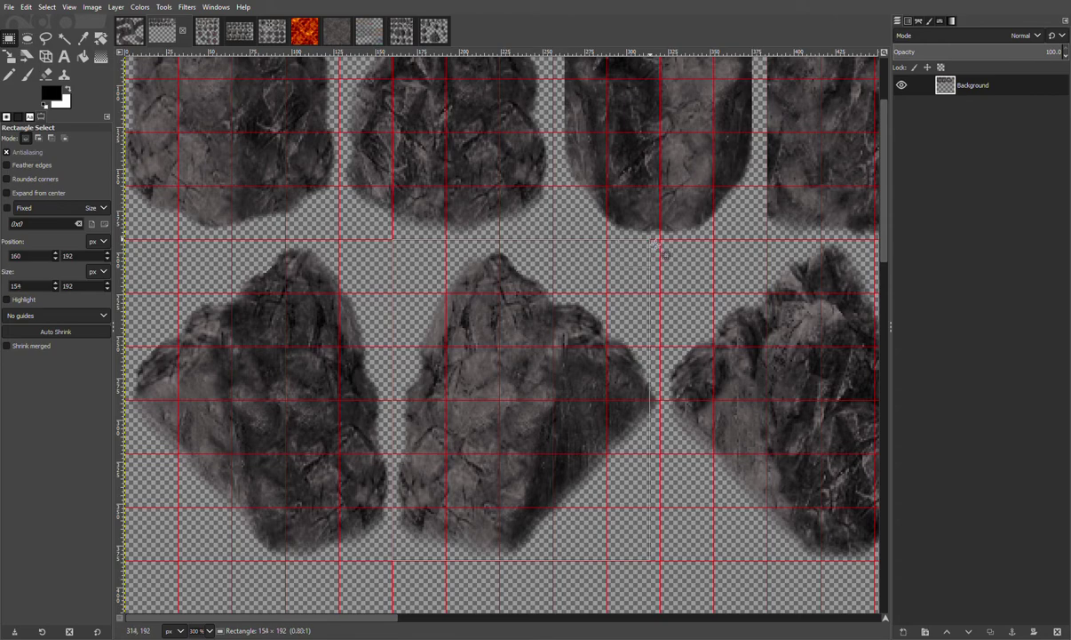
{"action": "key", "text": "ctrl+c"}
{"action": "left_click", "coordinate": [129, 30]}
{"action": "key", "text": "ctrl+v"}
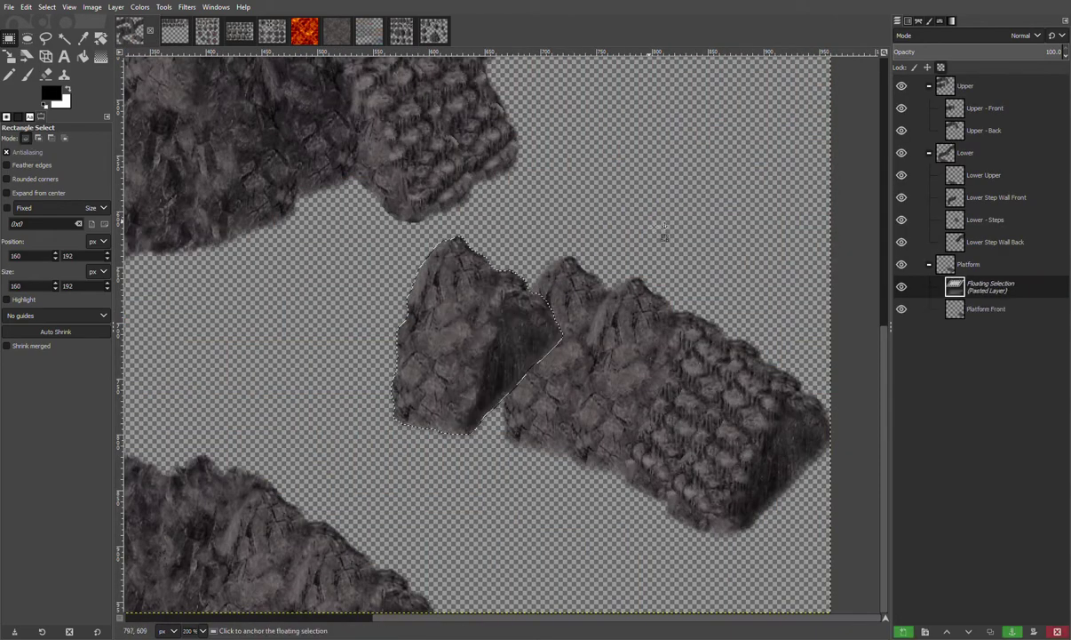
{"action": "left_click_drag", "start_coordinate": [495, 302], "coordinate": [796, 428]}
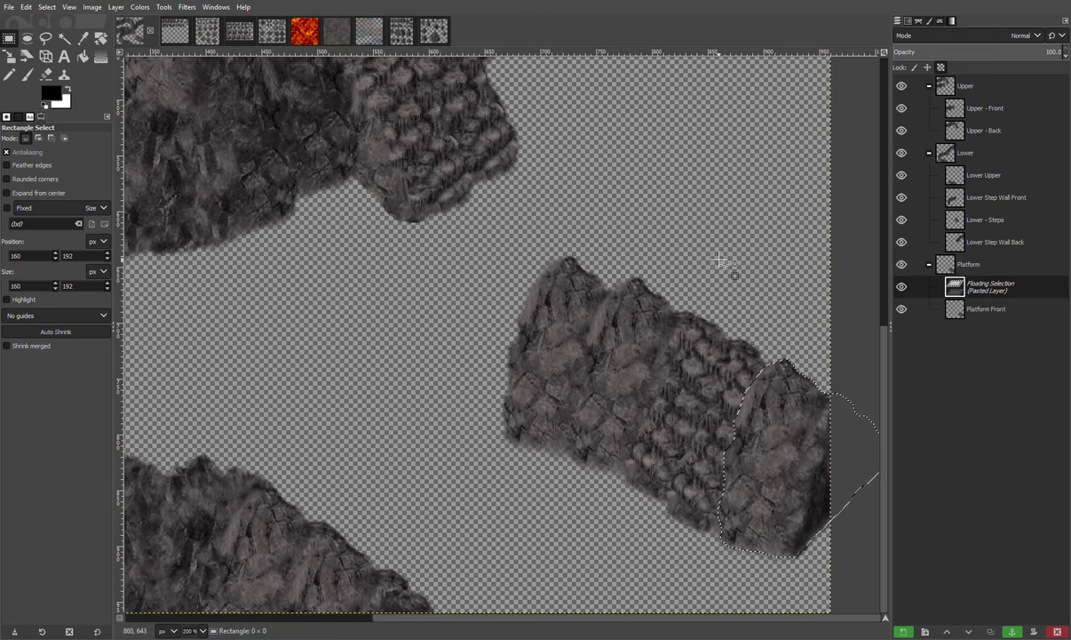
{"action": "left_click", "coordinate": [723, 262]}
Return to the rock tileset's top row to pick another rock for the platform
{"action": "left_click", "coordinate": [174, 34]}
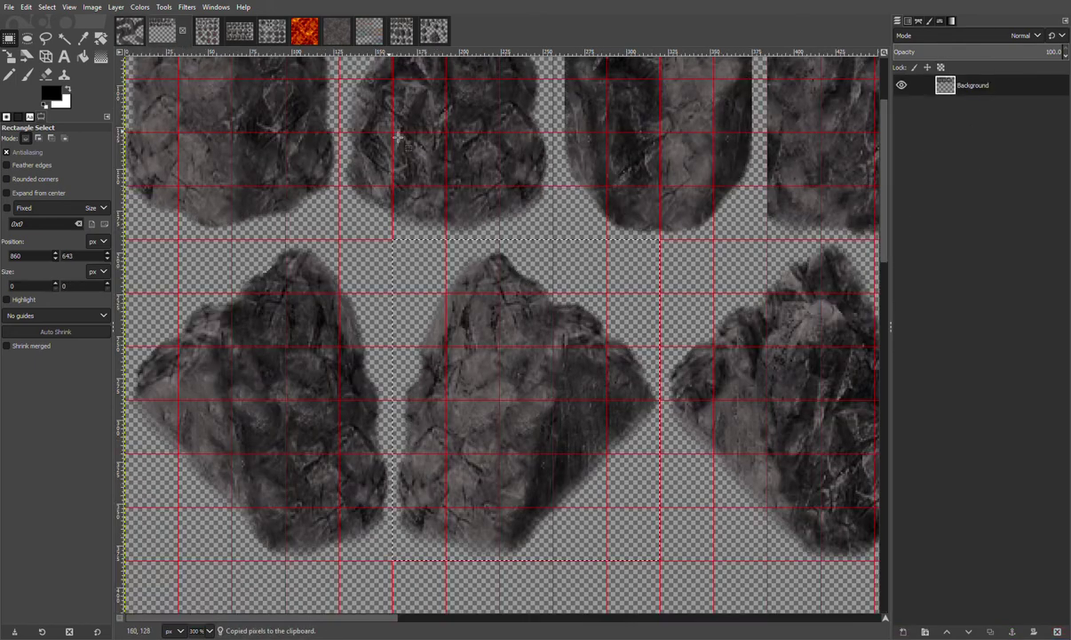
{"action": "scroll", "coordinate": [399, 137], "scroll_direction": "up", "scroll_amount": 3}
{"action": "left_click_drag", "start_coordinate": [352, 616], "coordinate": [284, 607]}
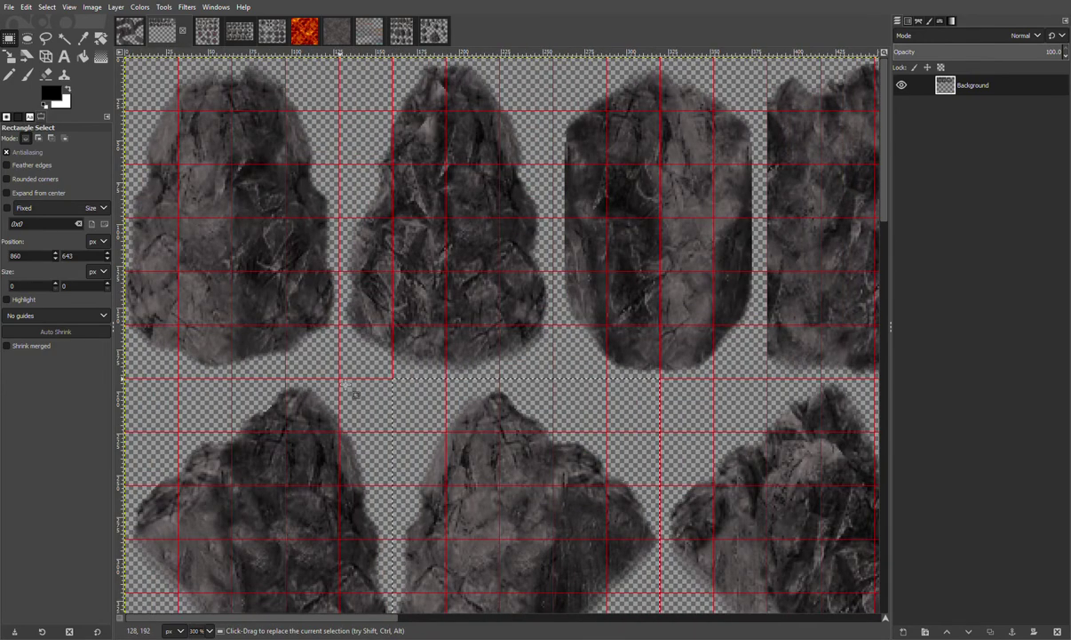
Copy the 151 × 192 px straight rock wall piece from the rock tileset and paste it at the right end of the platform's front wall
{"action": "left_click_drag", "start_coordinate": [324, 622], "coordinate": [537, 622]}
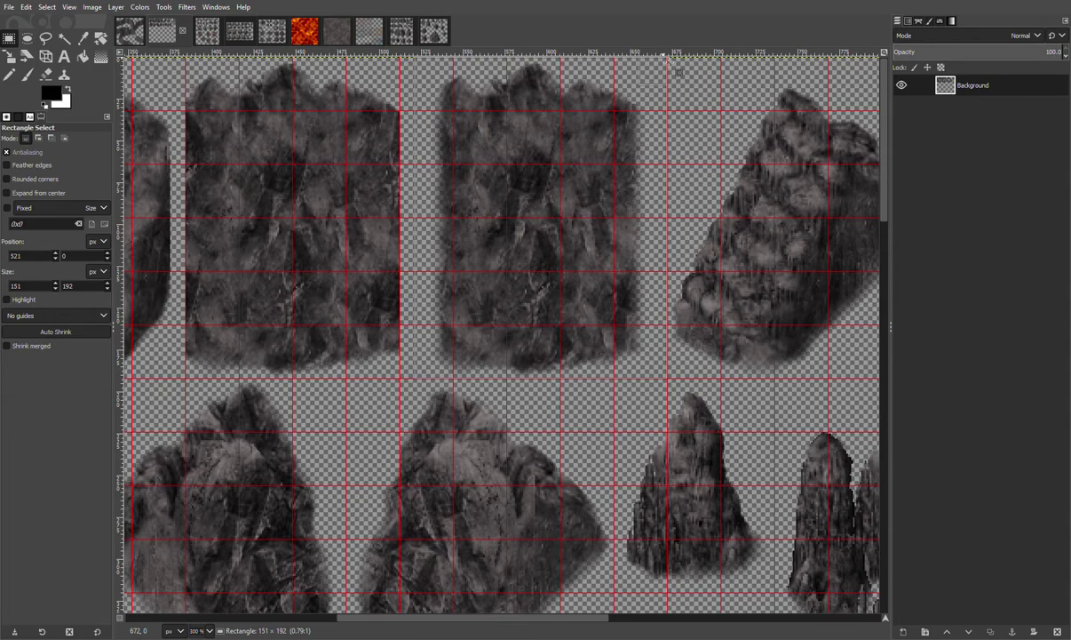
{"action": "left_click", "coordinate": [130, 32]}
{"action": "key", "text": "ctrl+v"}
{"action": "left_click_drag", "start_coordinate": [518, 279], "coordinate": [844, 412]}
{"action": "left_click", "coordinate": [764, 311]}
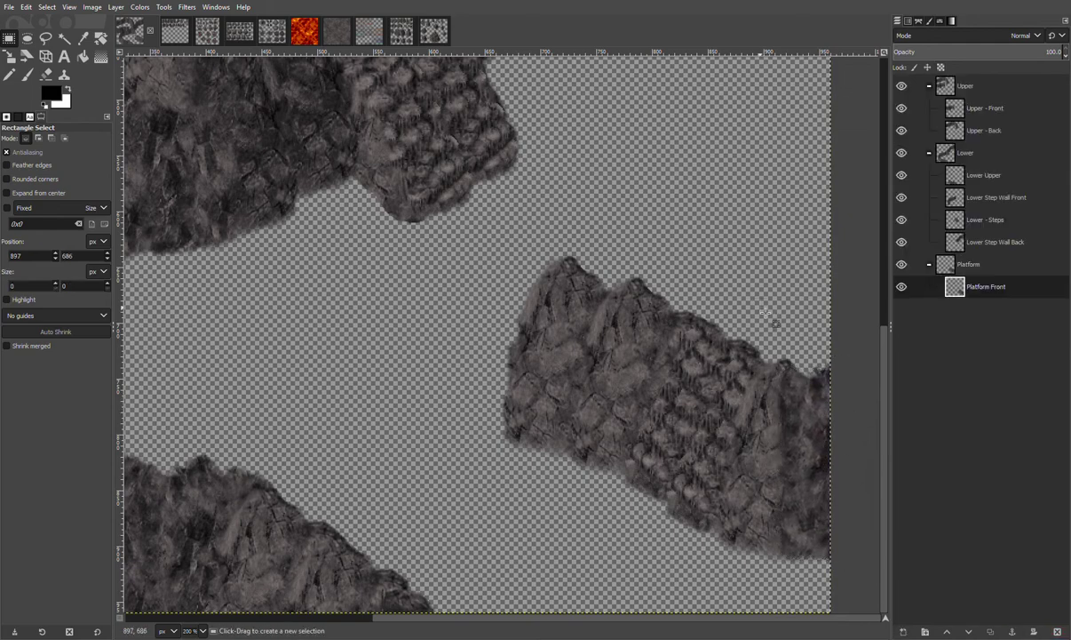
Add a layer named Plagrform Back to the Platform group and place it below Platform Front
{"action": "scroll", "coordinate": [772, 305], "scroll_direction": "up", "scroll_amount": 3}
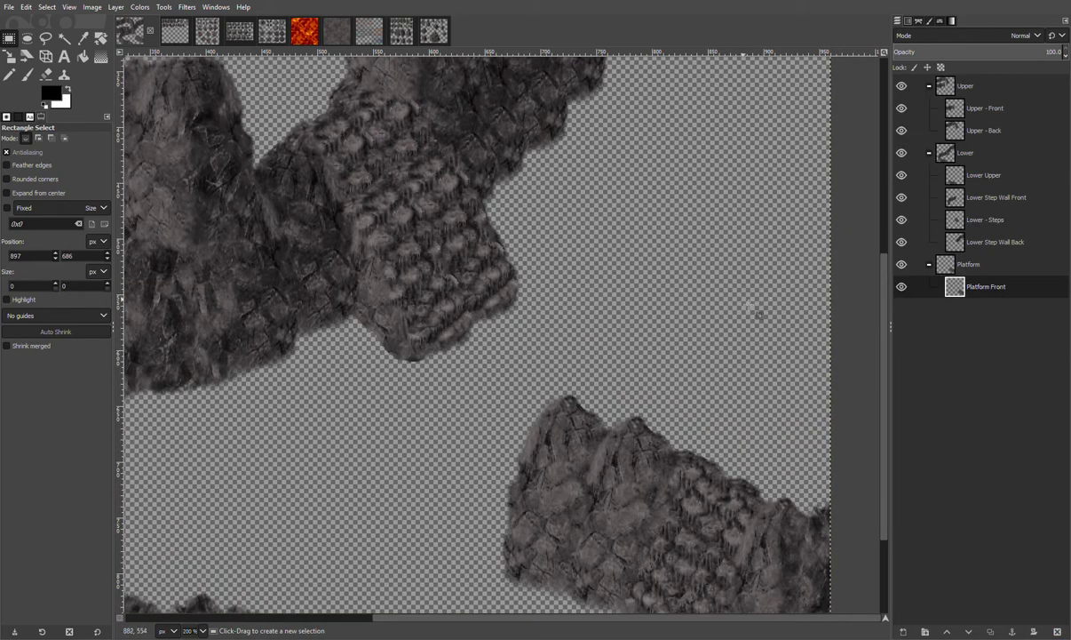
{"action": "key", "text": "1"}
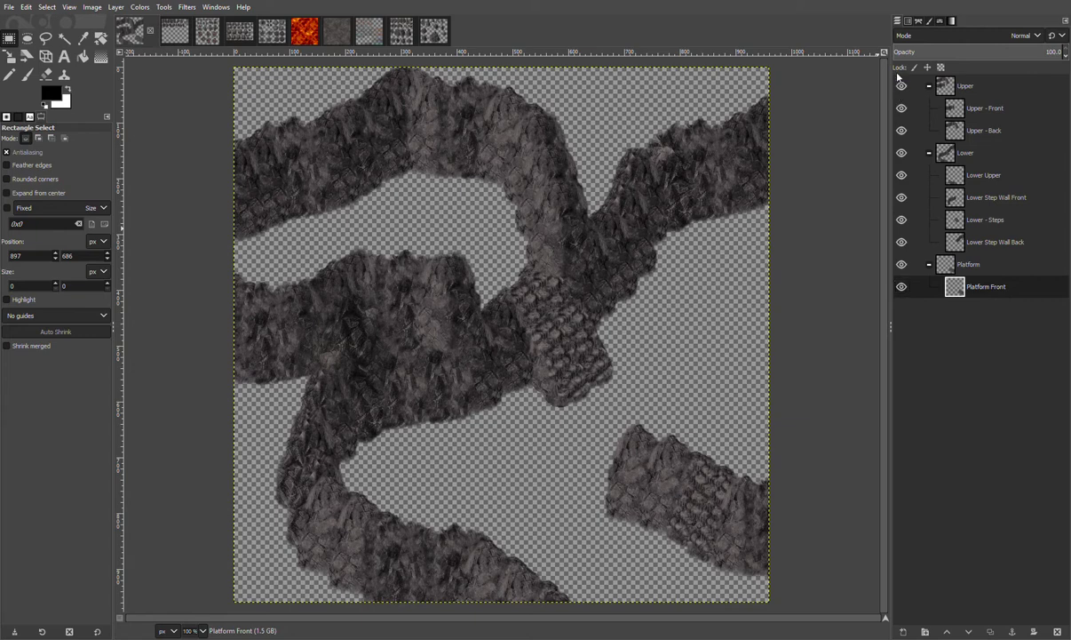
{"action": "key", "text": "ctrl+z"}
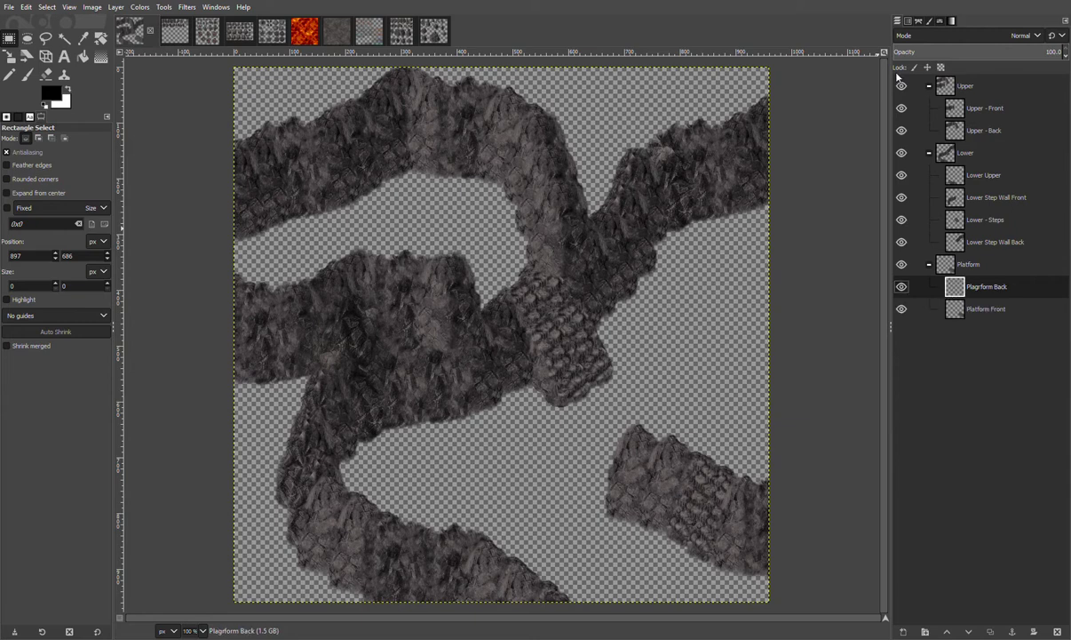
{"action": "left_click_drag", "start_coordinate": [995, 298], "coordinate": [992, 315]}
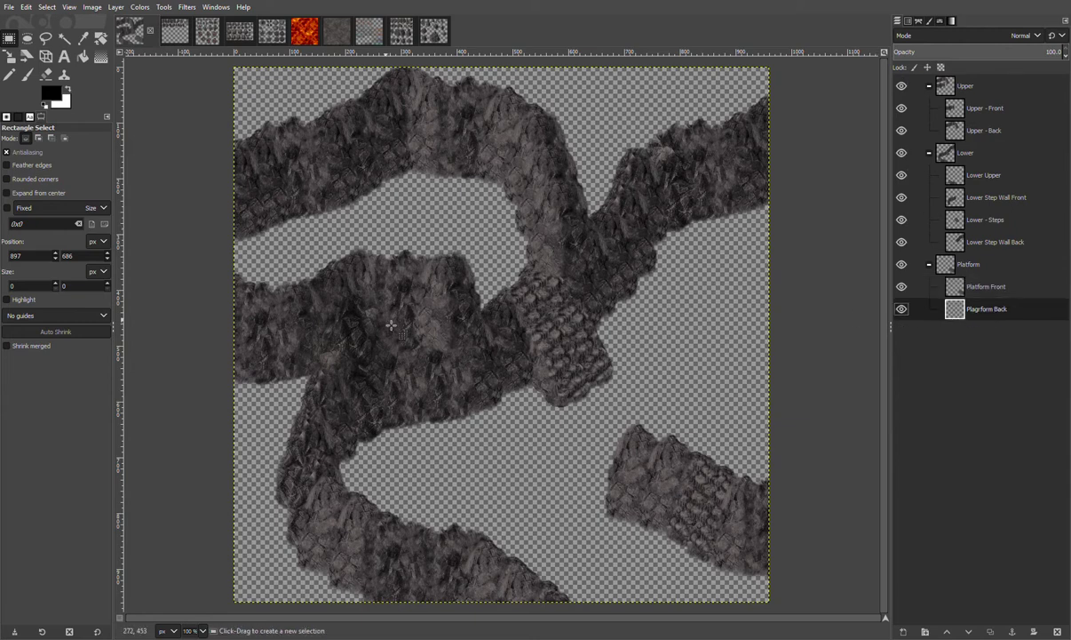
Copy the first rock in the upper row of the rock tileset, a 128 × 192 px area
{"action": "left_click", "coordinate": [194, 31]}
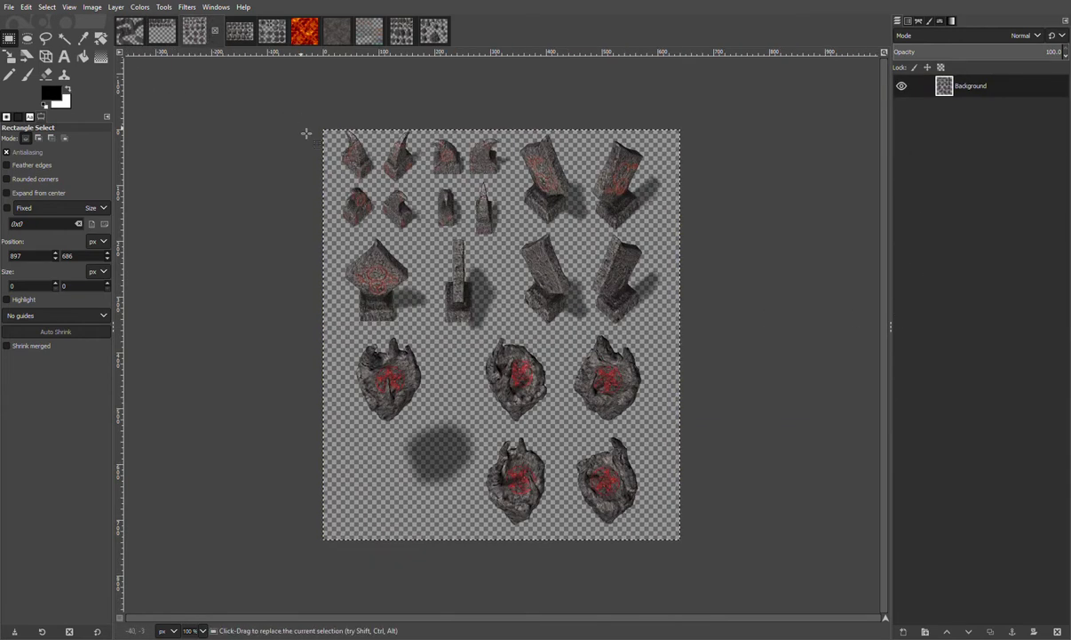
{"action": "left_click", "coordinate": [163, 32]}
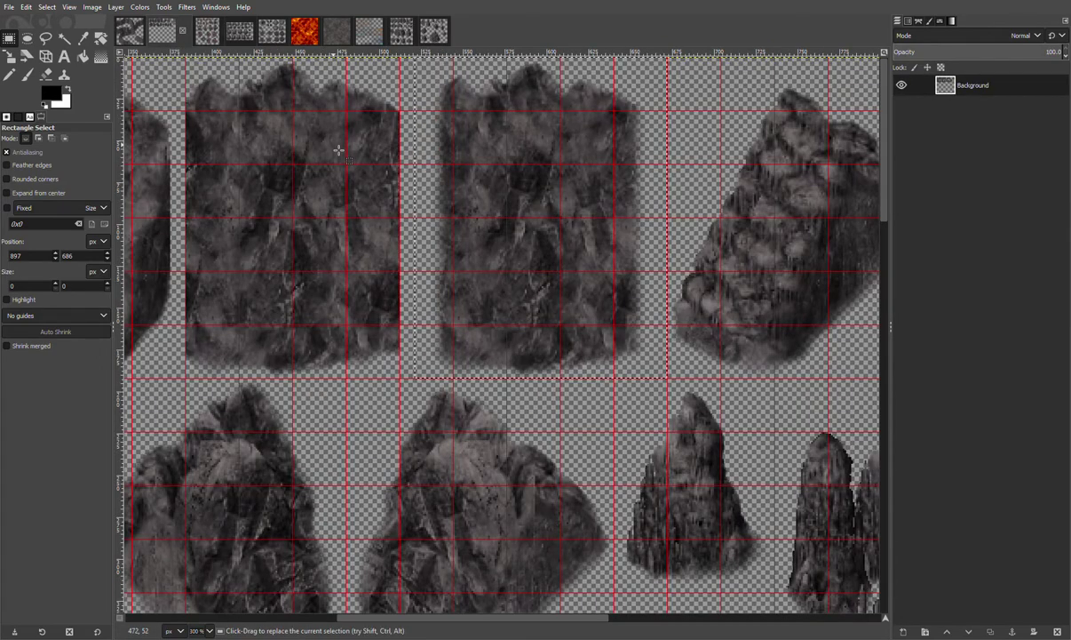
{"action": "left_click_drag", "start_coordinate": [425, 617], "coordinate": [125, 591]}
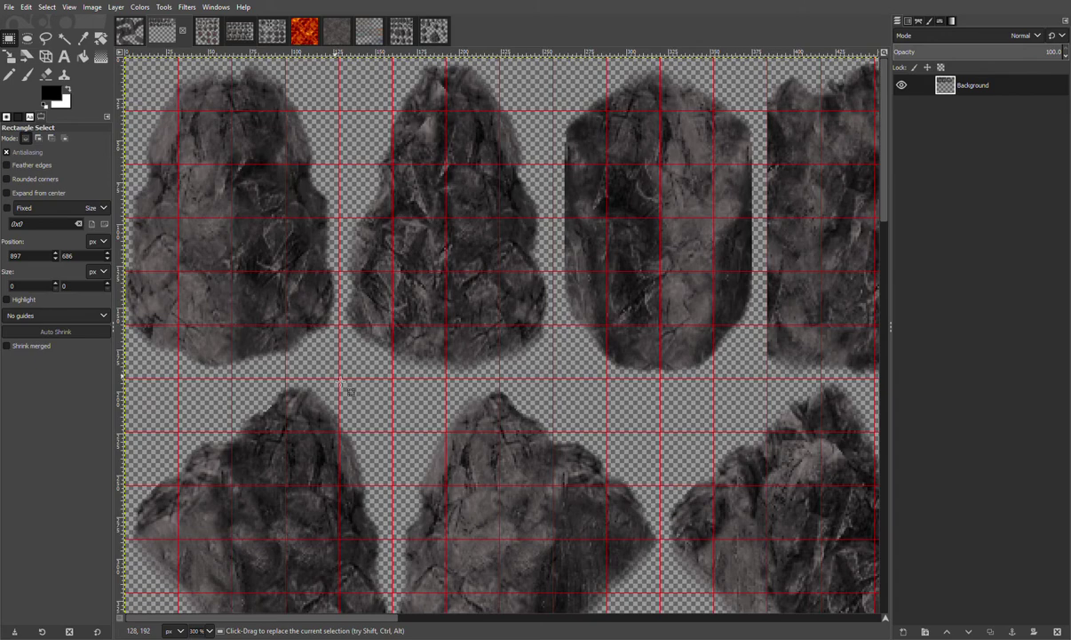
{"action": "left_click_drag", "start_coordinate": [338, 377], "coordinate": [125, 56]}
{"action": "key", "text": "ctrl+c"}
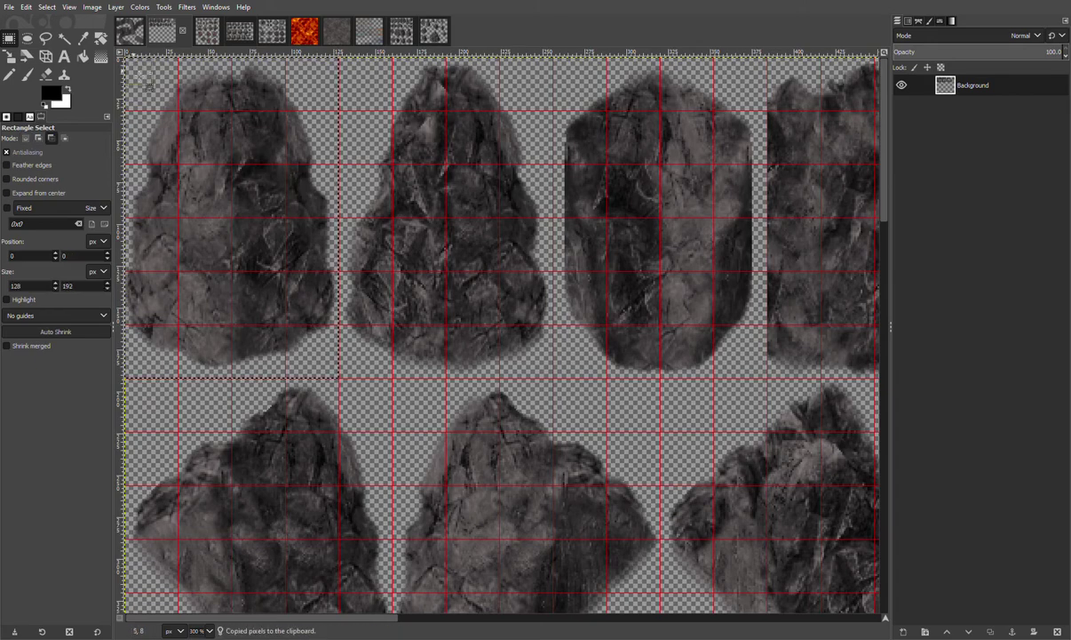
Paste the copied rock into Plagrform Back above the platform's front wall and anchor it
{"action": "left_click", "coordinate": [131, 32]}
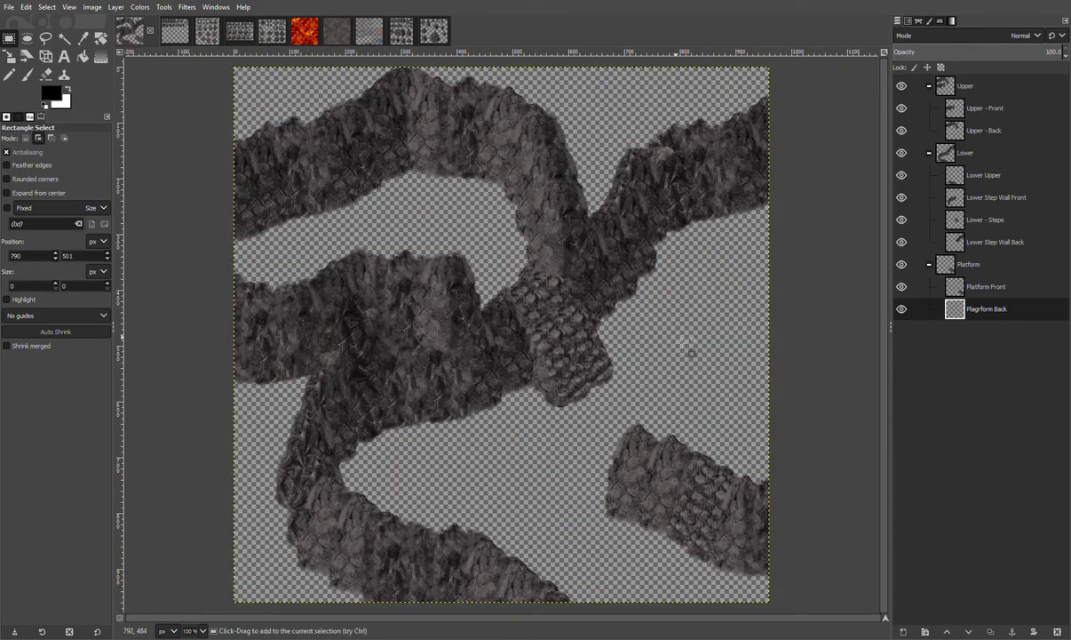
{"action": "scroll", "coordinate": [691, 350], "scroll_direction": "up", "scroll_amount": 2}
{"action": "scroll", "coordinate": [691, 311], "scroll_direction": "down", "scroll_amount": 3}
{"action": "key", "text": "ctrl+v"}
{"action": "left_click_drag", "start_coordinate": [509, 349], "coordinate": [755, 308]}
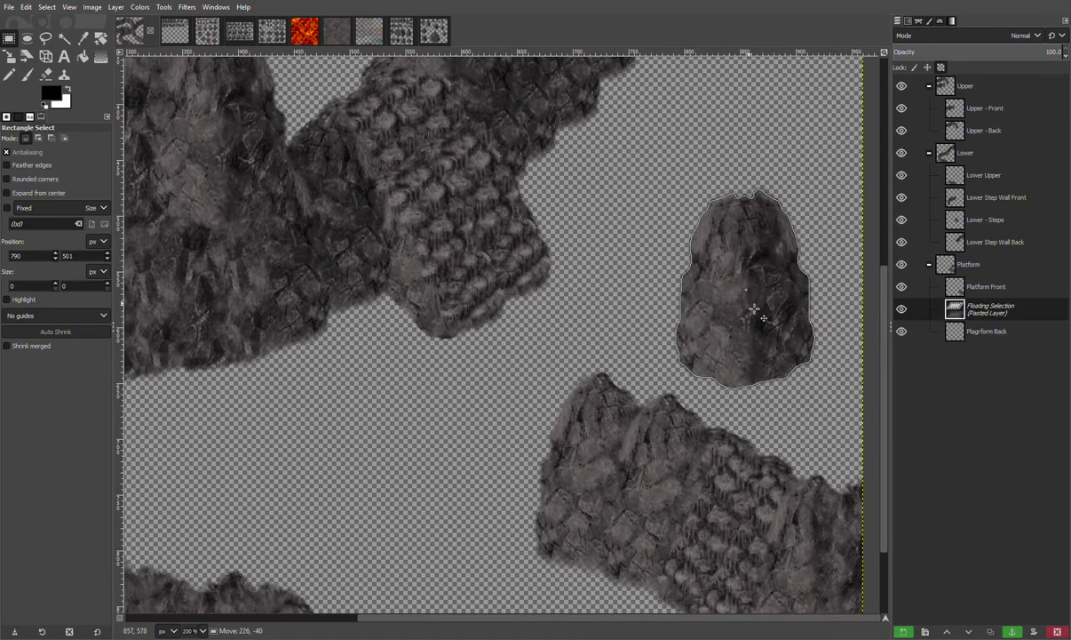
{"action": "left_click", "coordinate": [680, 163]}
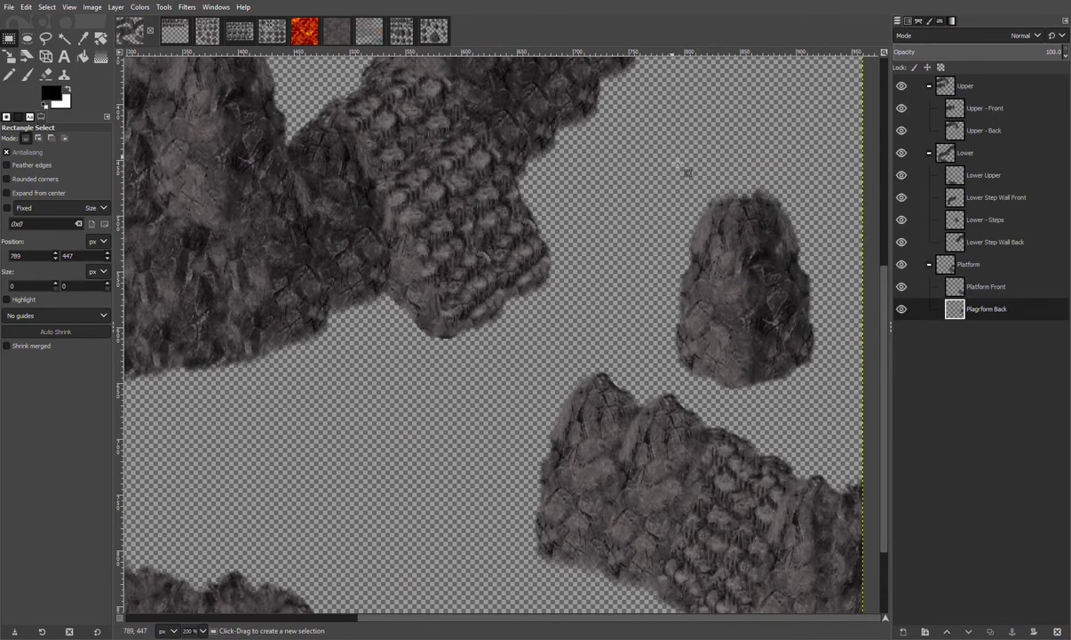
Copy the left-slanting rock from the tileset's lower row and paste it onto the back rock, extending it to the left
{"action": "left_click", "coordinate": [181, 33]}
{"action": "scroll", "coordinate": [417, 453], "scroll_direction": "up", "scroll_amount": 1}
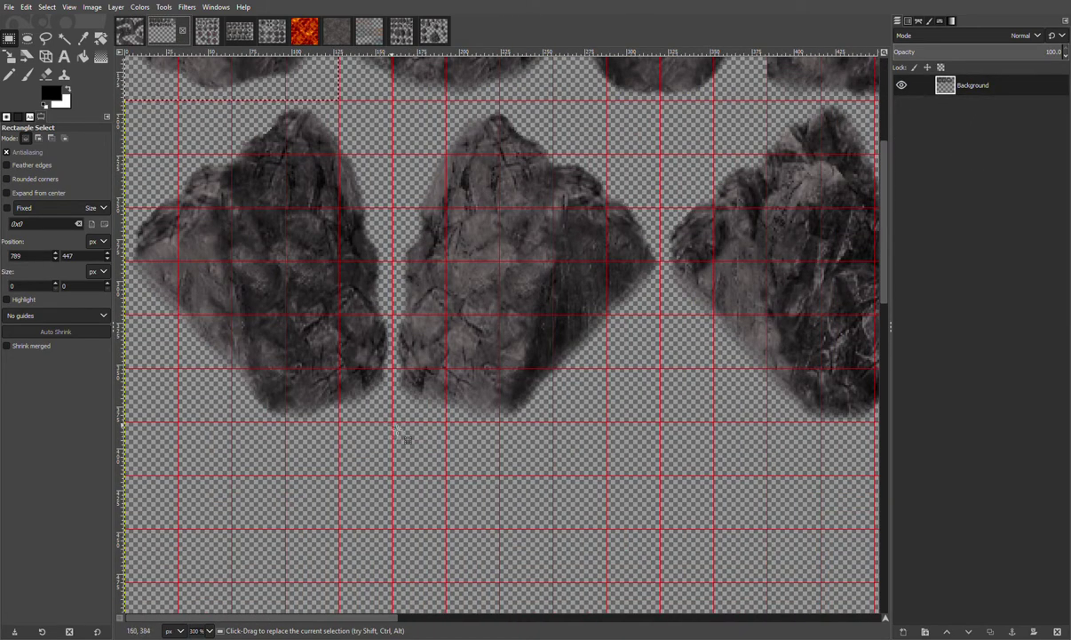
{"action": "left_click_drag", "start_coordinate": [408, 431], "coordinate": [116, 103]}
{"action": "key", "text": "ctrl+c"}
{"action": "left_click", "coordinate": [133, 35]}
{"action": "left_click_drag", "start_coordinate": [686, 181], "coordinate": [683, 267]}
{"action": "key", "text": "ctrl+v"}
{"action": "left_click", "coordinate": [644, 164]}
Copy the 128 × 192 px upper-row rock again and paste it at the left end of the back wall
{"action": "left_click", "coordinate": [170, 25]}
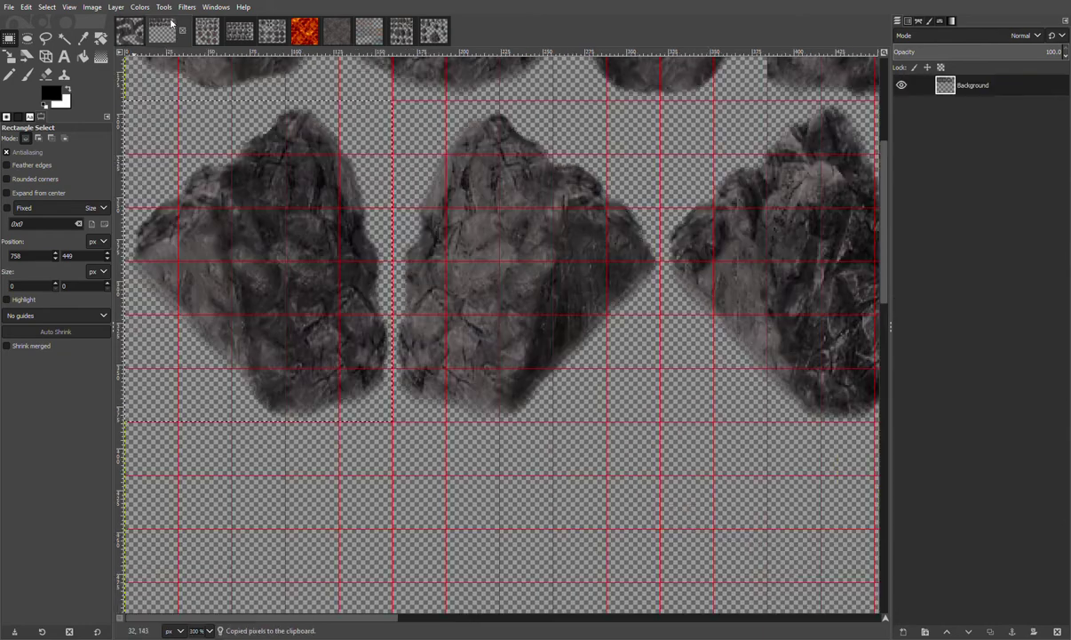
{"action": "scroll", "coordinate": [182, 120], "scroll_direction": "up", "scroll_amount": 5}
{"action": "left_click_drag", "start_coordinate": [337, 376], "coordinate": [154, 92]}
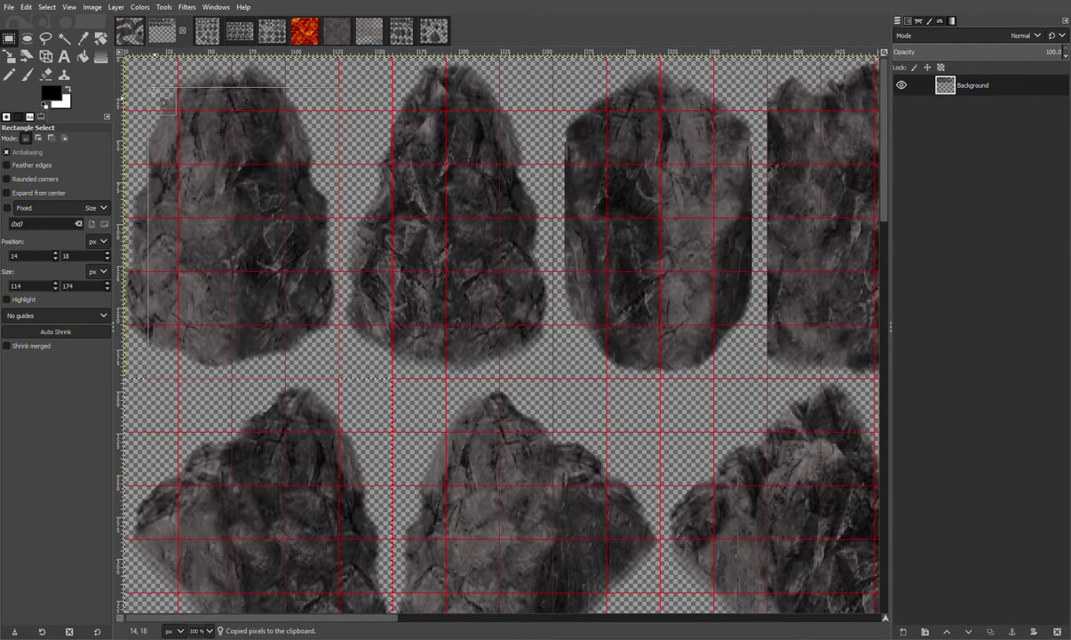
{"action": "left_click", "coordinate": [130, 30]}
{"action": "key", "text": "ctrl+v"}
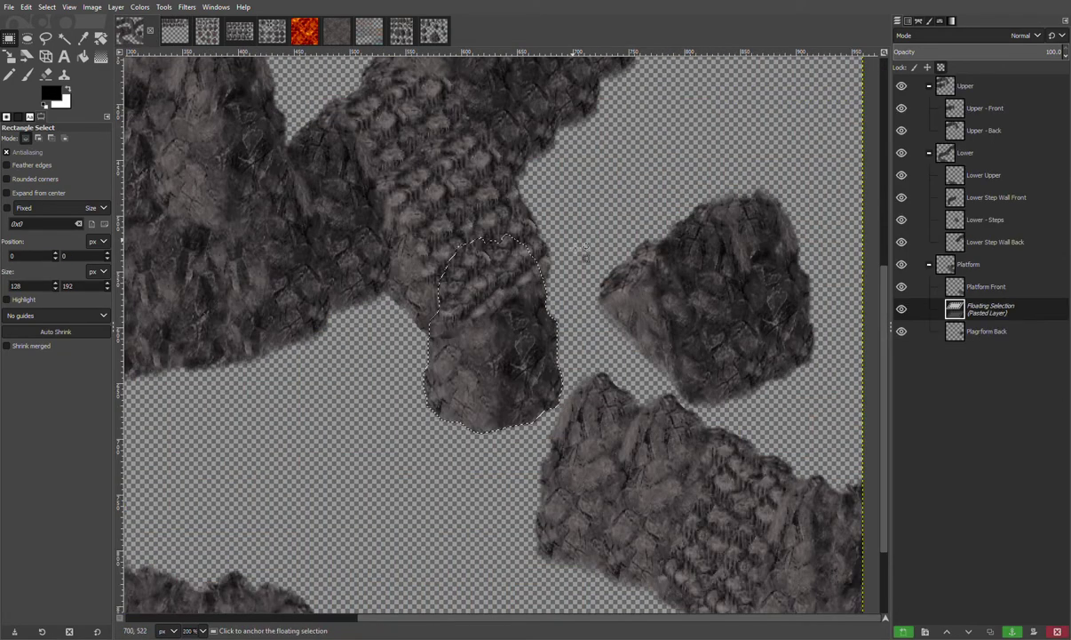
{"action": "left_click_drag", "start_coordinate": [498, 387], "coordinate": [659, 395]}
{"action": "left_click", "coordinate": [668, 179]}
Cut the assembled back wall rocks and paste them lower, so they sit directly behind the platform's front wall
{"action": "left_click_drag", "start_coordinate": [543, 485], "coordinate": [834, 160]}
{"action": "key", "text": "ctrl+x"}
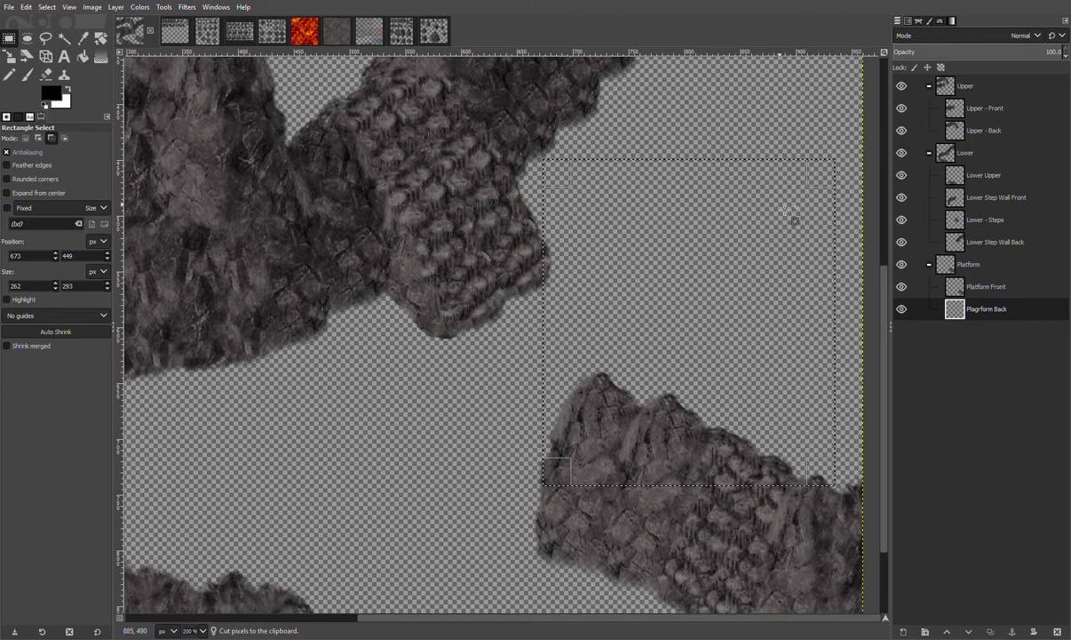
{"action": "key", "text": "ctrl+v"}
{"action": "left_click_drag", "start_coordinate": [748, 258], "coordinate": [717, 365]}
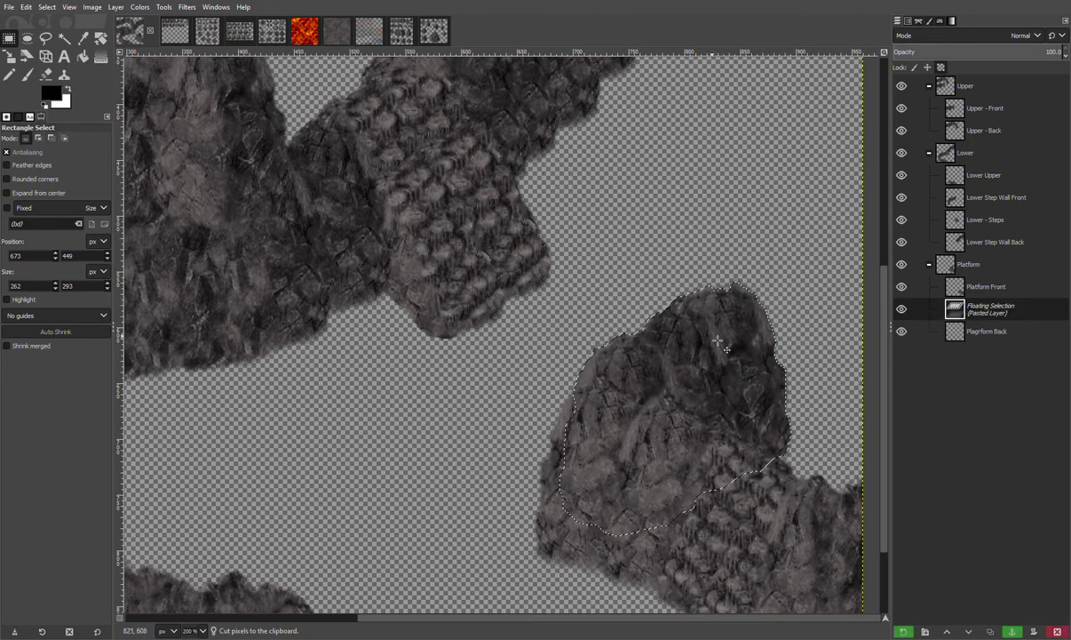
{"action": "left_click", "coordinate": [712, 214]}
Copy the 160 × 192 px right-slanting rock from the tileset's lower row and paste it on the right side of the back wall
{"action": "left_click", "coordinate": [186, 32]}
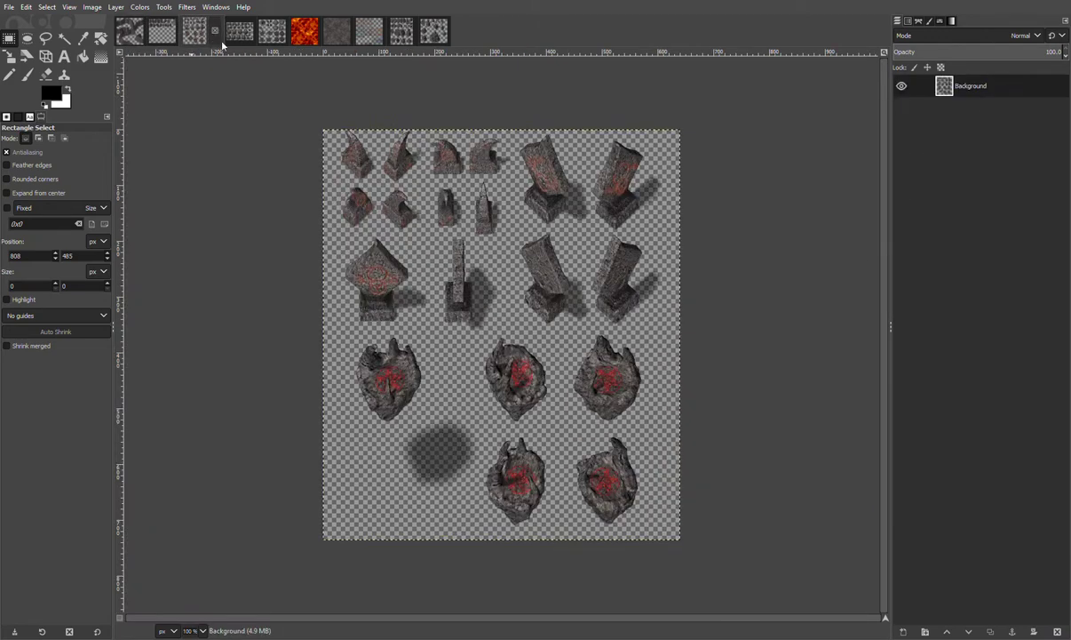
{"action": "scroll", "coordinate": [487, 204], "scroll_direction": "up", "scroll_amount": 6}
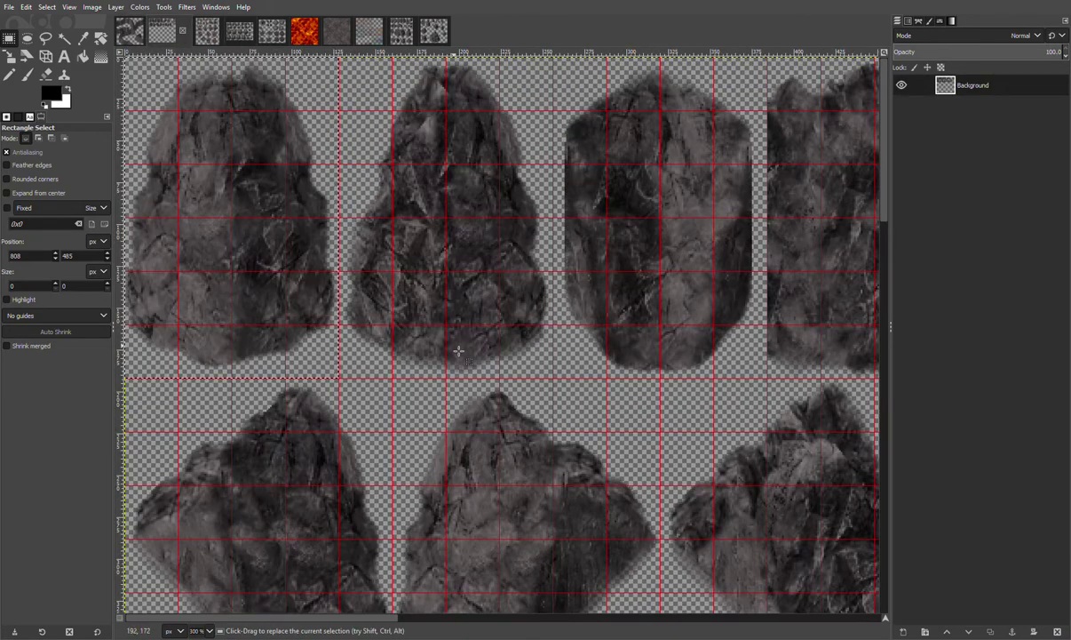
{"action": "scroll", "coordinate": [465, 380], "scroll_direction": "down", "scroll_amount": 3}
{"action": "left_click_drag", "start_coordinate": [402, 563], "coordinate": [639, 245]}
{"action": "key", "text": "ctrl+c"}
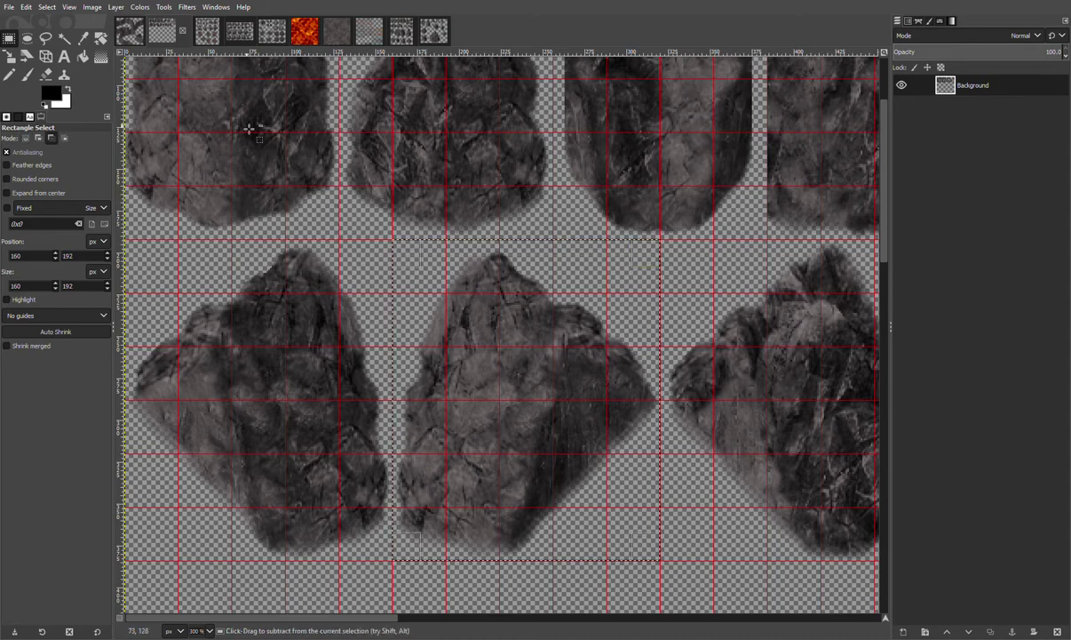
{"action": "left_click", "coordinate": [134, 29]}
{"action": "key", "text": "ctrl+v"}
{"action": "left_click_drag", "start_coordinate": [509, 335], "coordinate": [786, 404]}
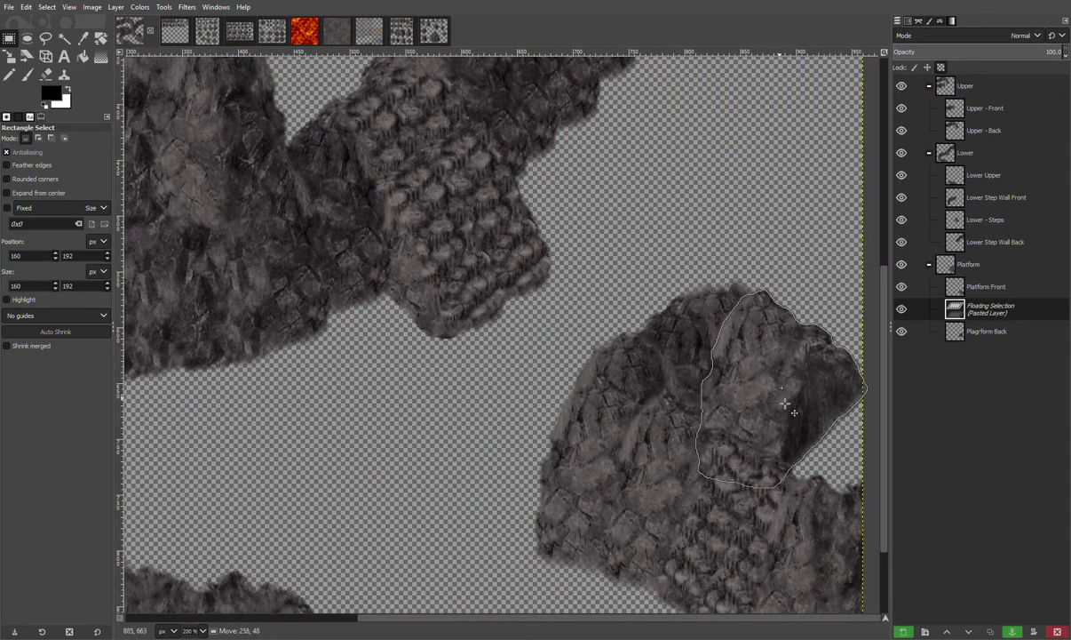
{"action": "left_click", "coordinate": [759, 245]}
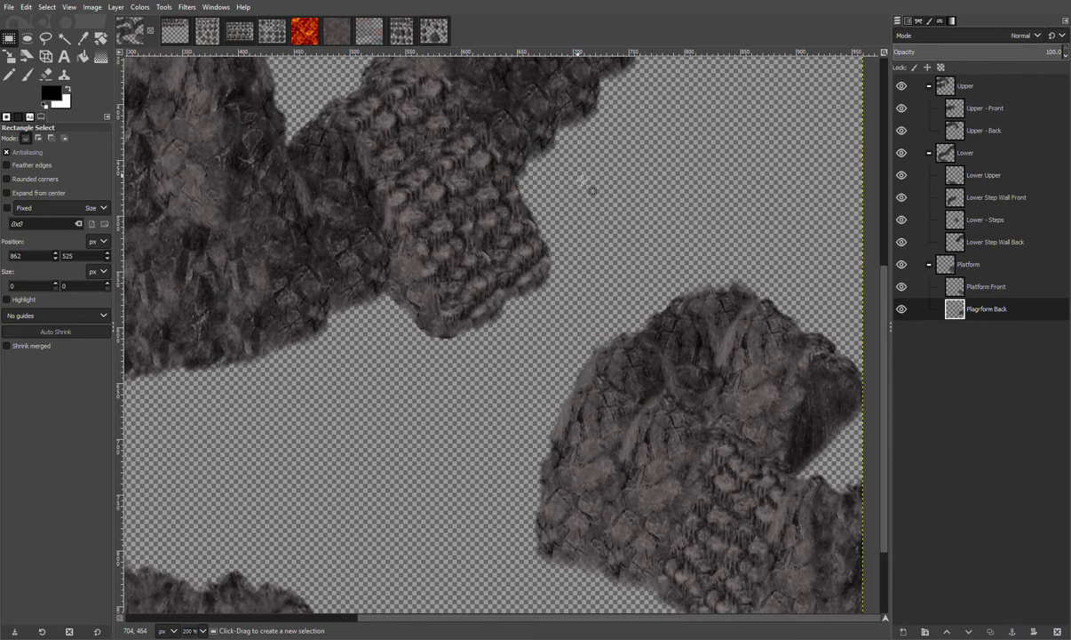
Copy the 153 × 192 px straight rock wall piece and paste it into Plagrform Back at the map's right edge
{"action": "left_click", "coordinate": [207, 38]}
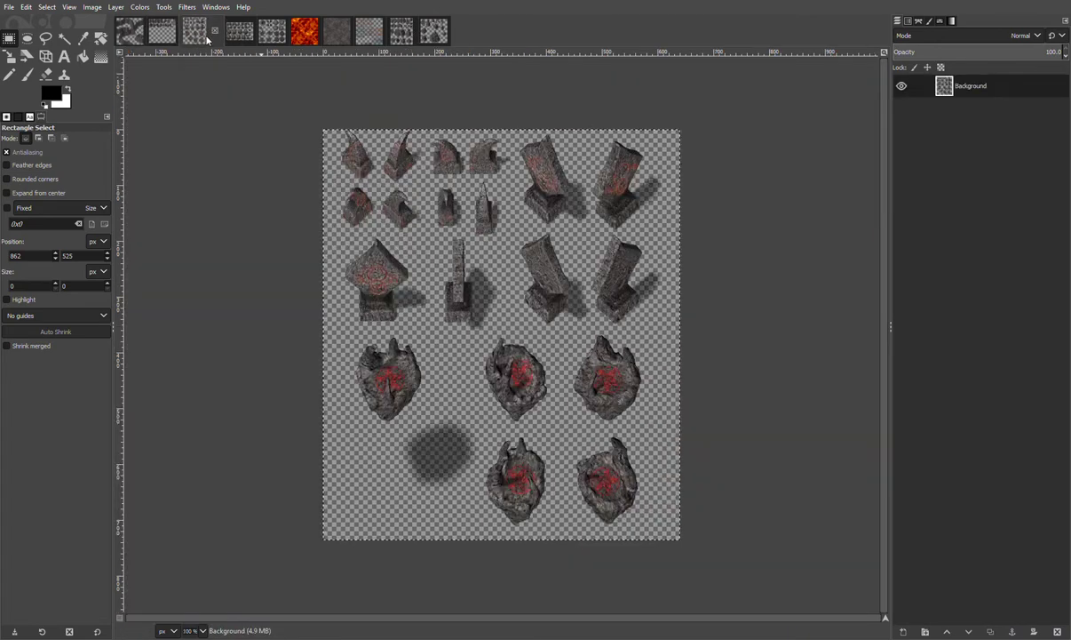
{"action": "left_click", "coordinate": [163, 39]}
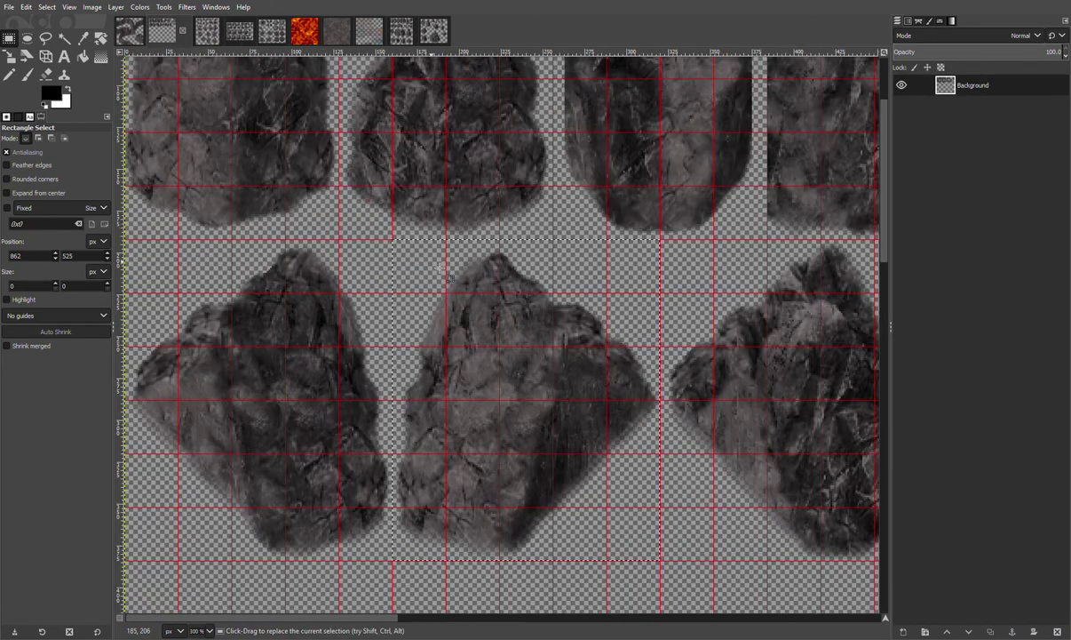
{"action": "scroll", "coordinate": [418, 259], "scroll_direction": "up", "scroll_amount": 3}
{"action": "left_click_drag", "start_coordinate": [344, 622], "coordinate": [599, 622]}
{"action": "left_click_drag", "start_coordinate": [308, 382], "coordinate": [537, 69]}
{"action": "key", "text": "ctrl+c"}
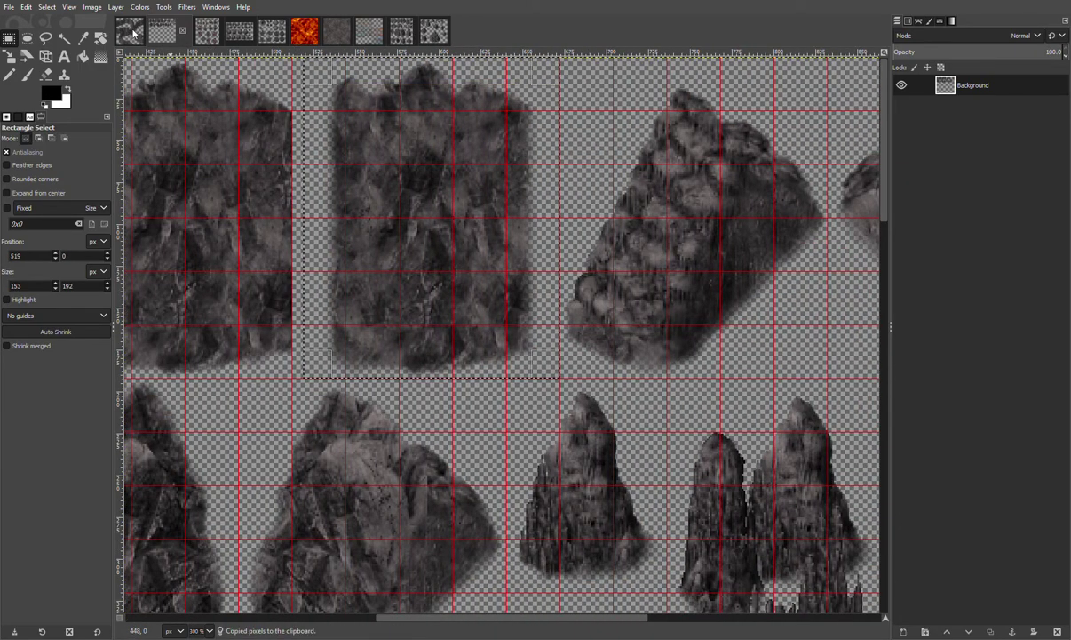
{"action": "left_click", "coordinate": [131, 31]}
{"action": "key", "text": "ctrl+v"}
{"action": "left_click_drag", "start_coordinate": [504, 343], "coordinate": [855, 454]}
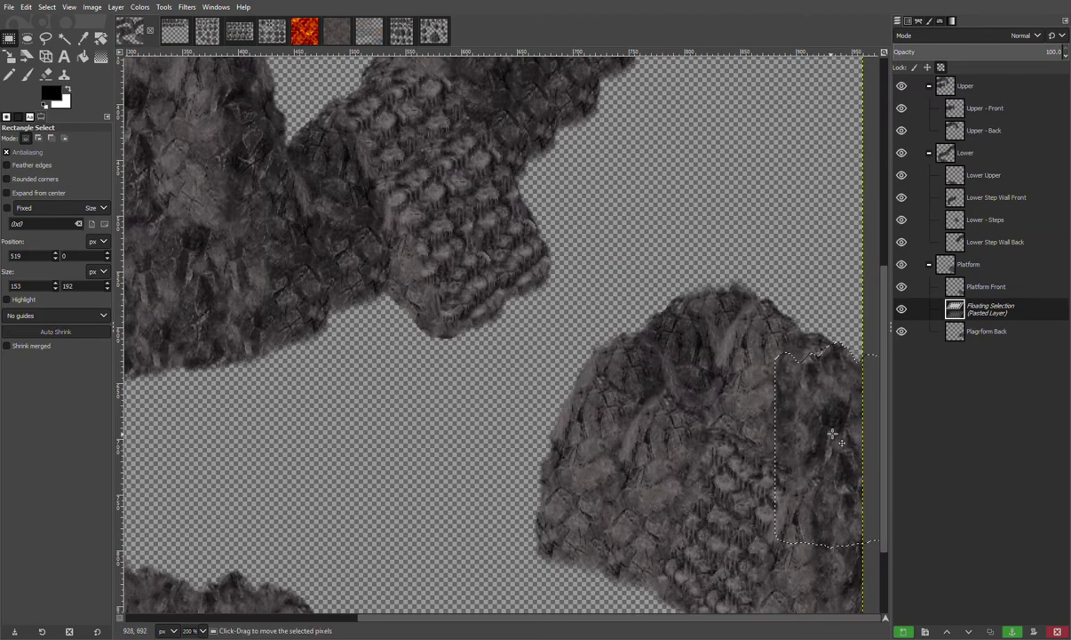
{"action": "left_click", "coordinate": [706, 188]}
Add a layer named Platform - Floor above Platform Front and copy the dark rock ground texture
{"action": "left_click", "coordinate": [992, 289]}
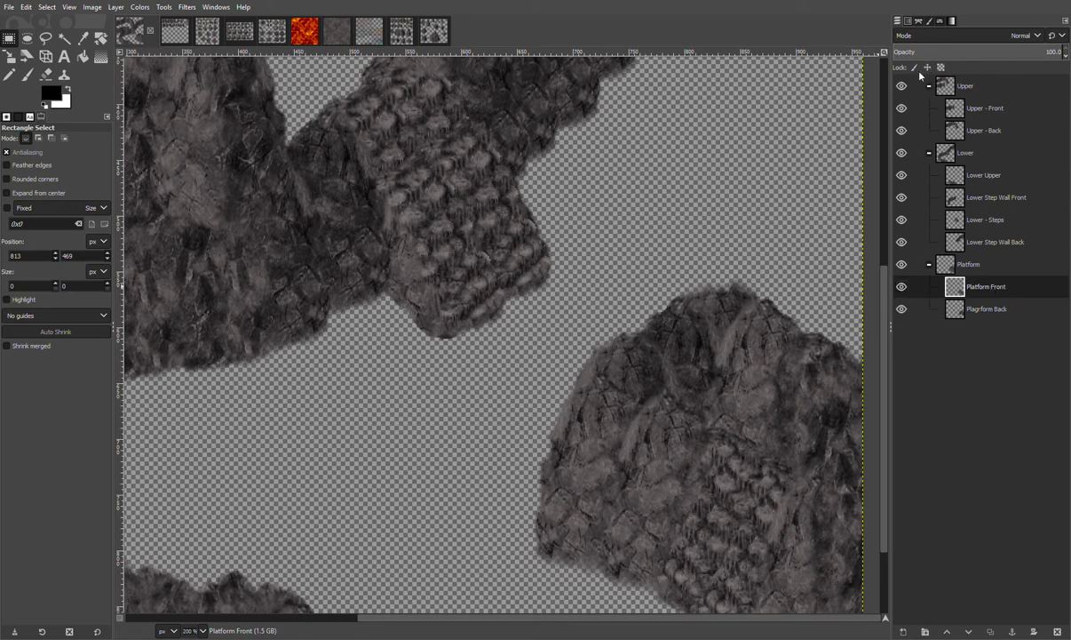
{"action": "key", "text": "Return"}
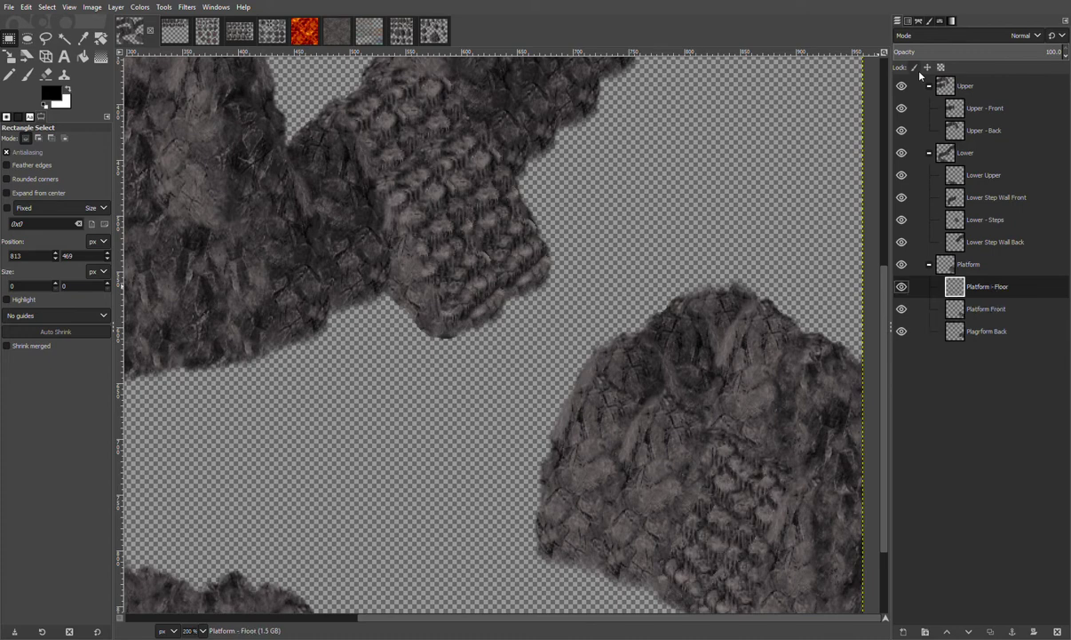
{"action": "left_click", "coordinate": [336, 32]}
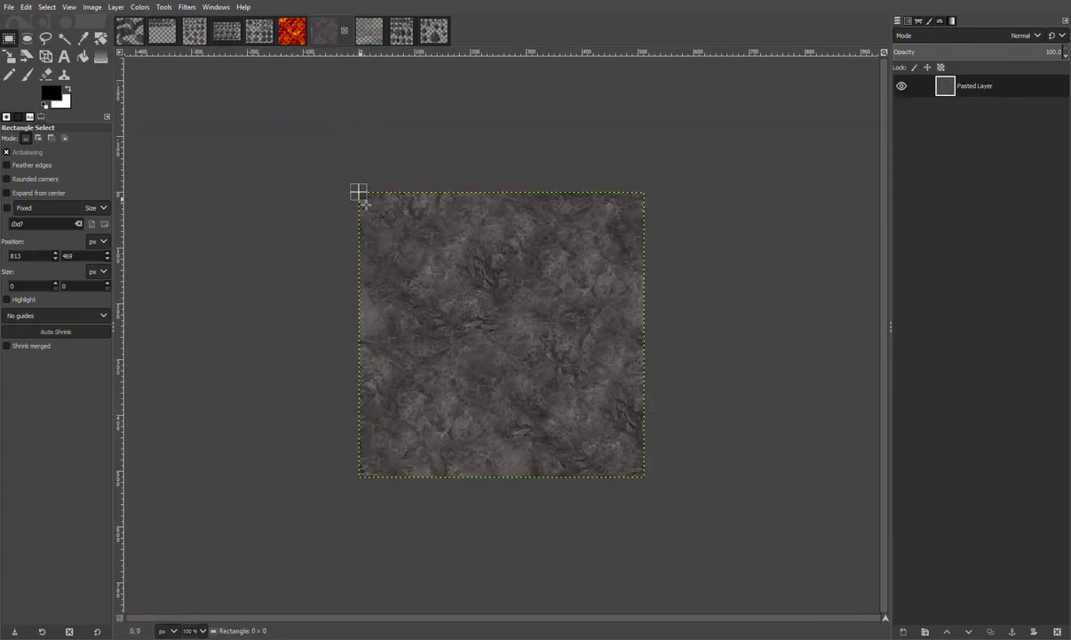
{"action": "left_click_drag", "start_coordinate": [359, 190], "coordinate": [640, 476]}
{"action": "left_click", "coordinate": [699, 468]}
{"action": "key", "text": "ctrl+c"}
{"action": "left_click_drag", "start_coordinate": [359, 192], "coordinate": [645, 477]}
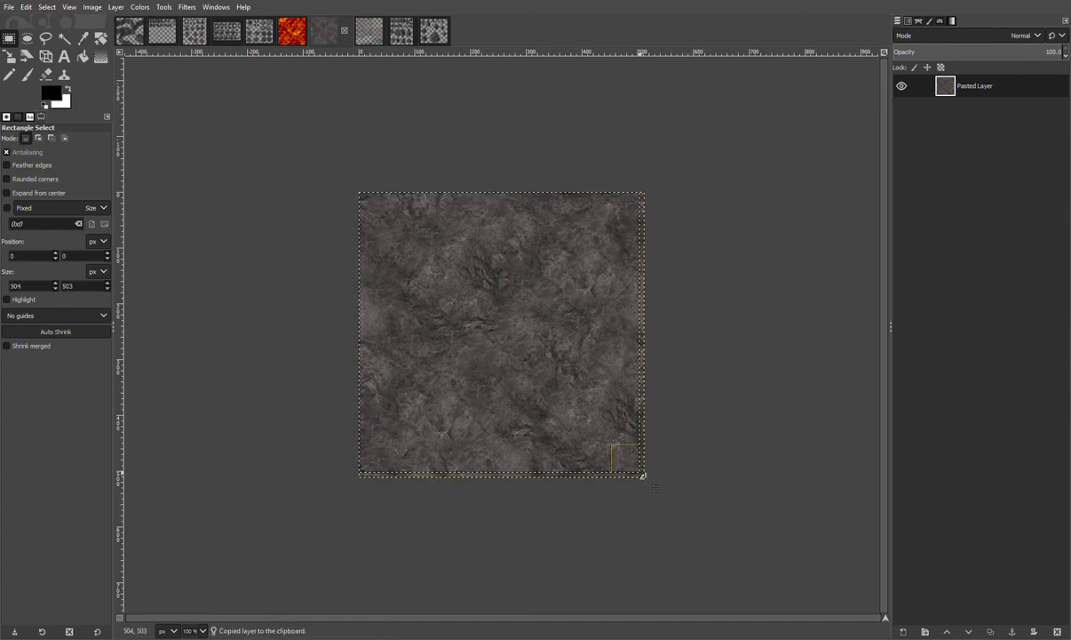
Paste the ground texture into Platform - Floor over the whole platform and lower the layer's opacity to 15.1
{"action": "left_click", "coordinate": [130, 32]}
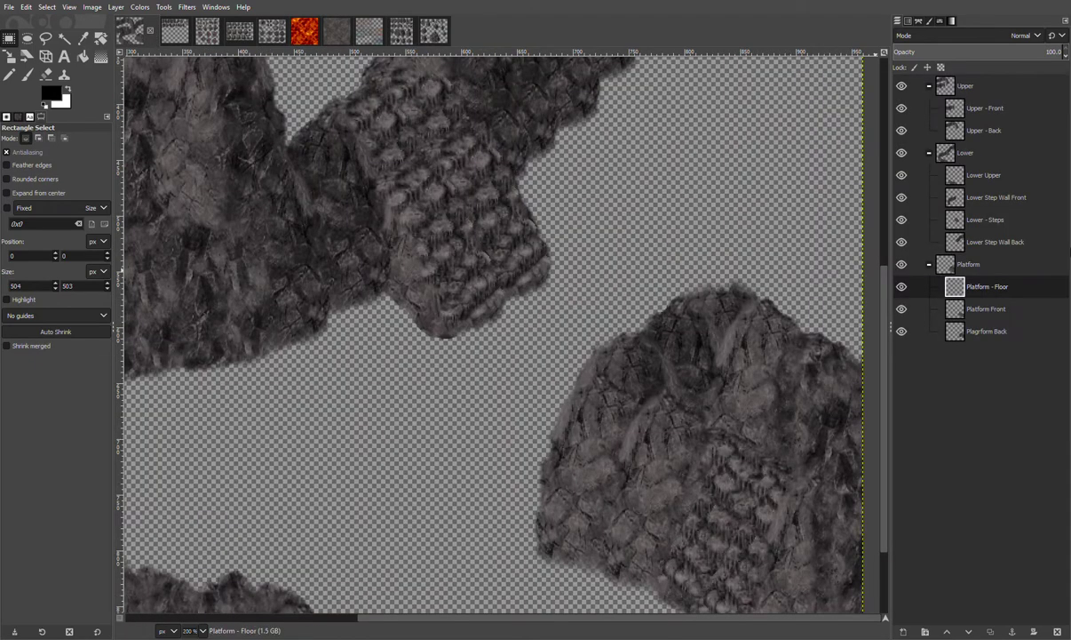
{"action": "key", "text": "ctrl+v"}
{"action": "left_click_drag", "start_coordinate": [663, 236], "coordinate": [989, 442]}
{"action": "left_click", "coordinate": [752, 190]}
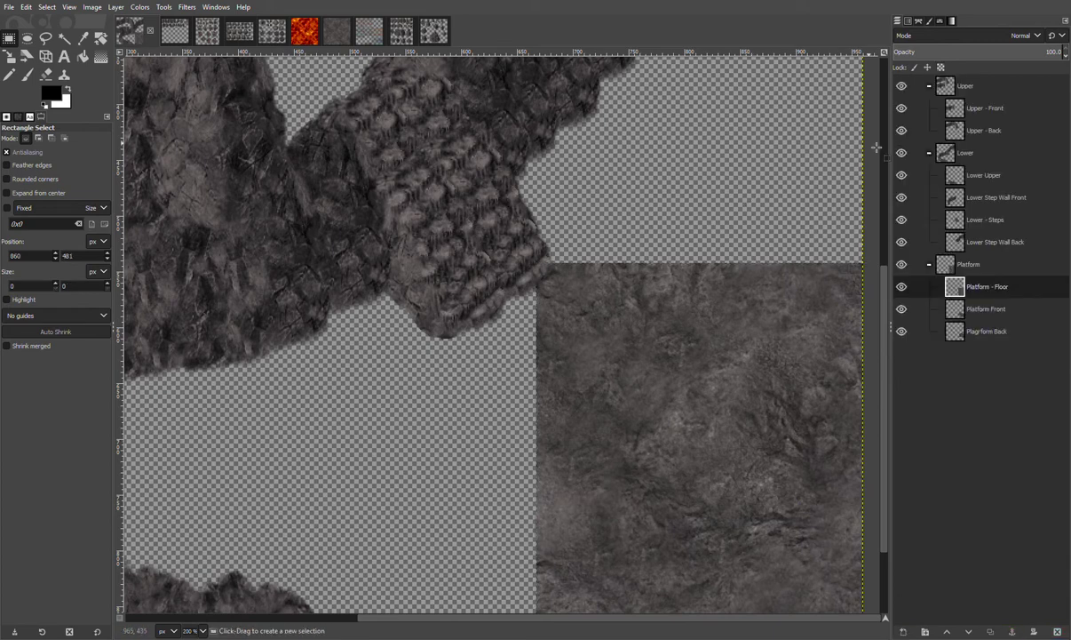
{"action": "left_click_drag", "start_coordinate": [950, 58], "coordinate": [874, 51]}
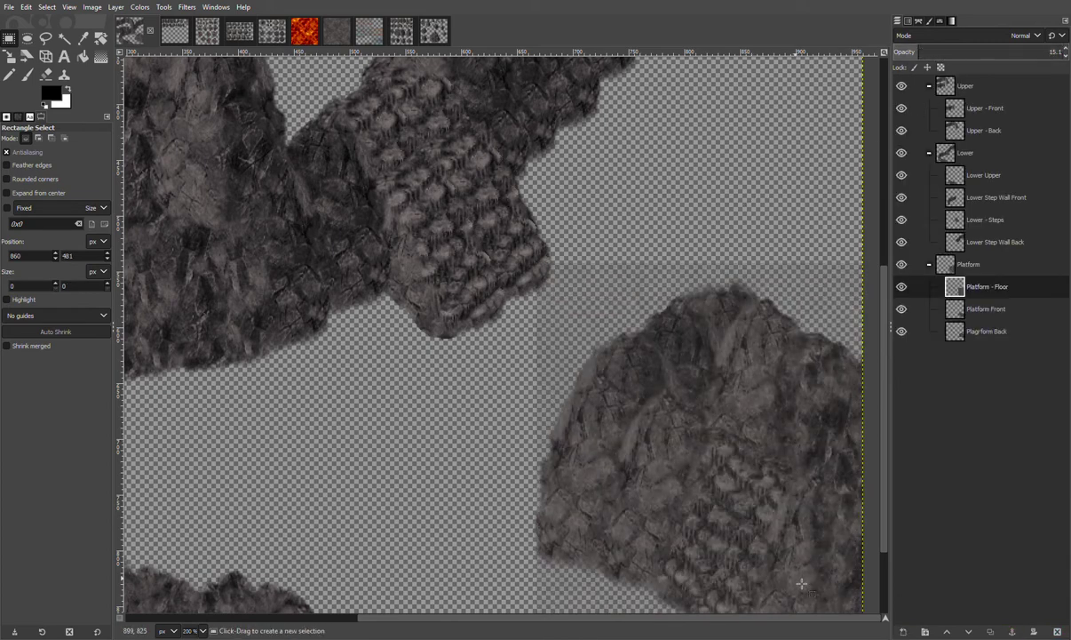
Outline everything around the platform's top surface with a Free Select feathered by 10 and delete the ground texture there from Platform - Floor
{"action": "left_click_drag", "start_coordinate": [885, 620], "coordinate": [893, 623]}
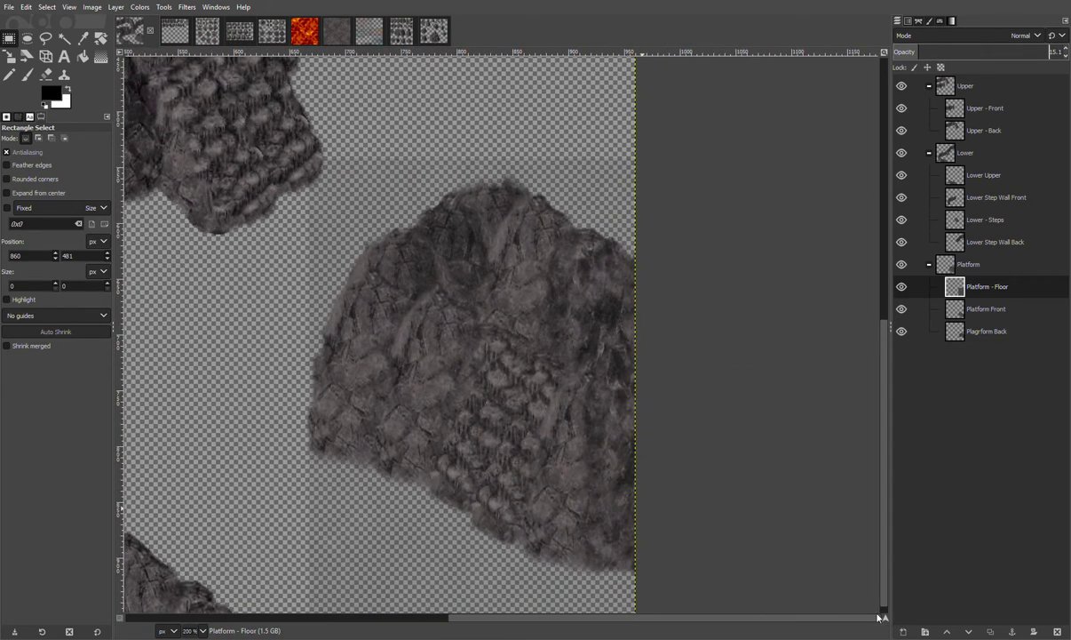
{"action": "left_click", "coordinate": [47, 40]}
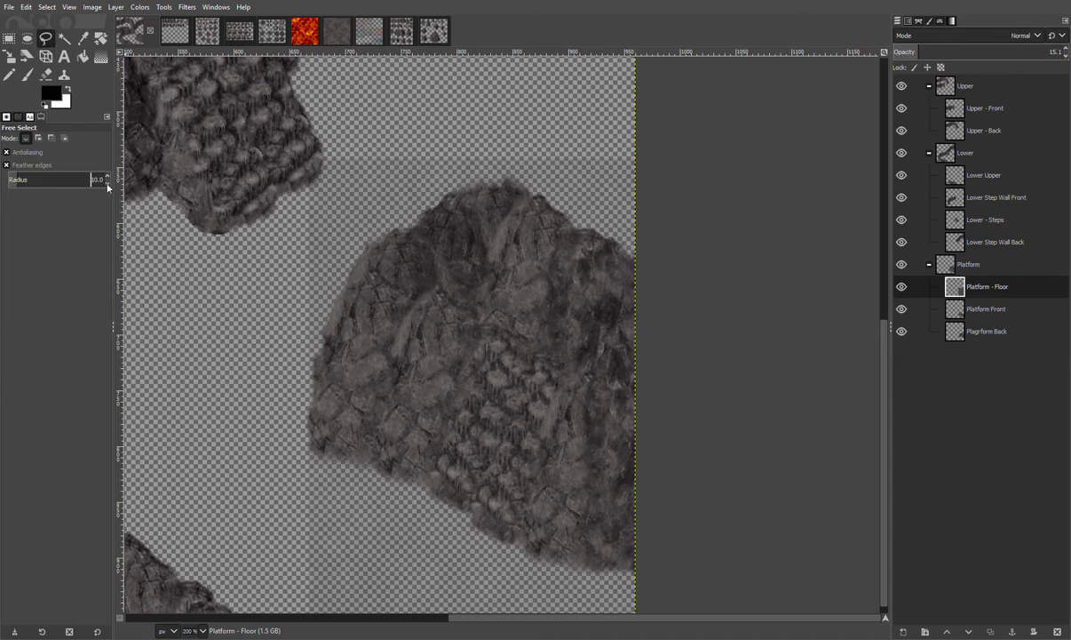
{"action": "left_click", "coordinate": [689, 439]}
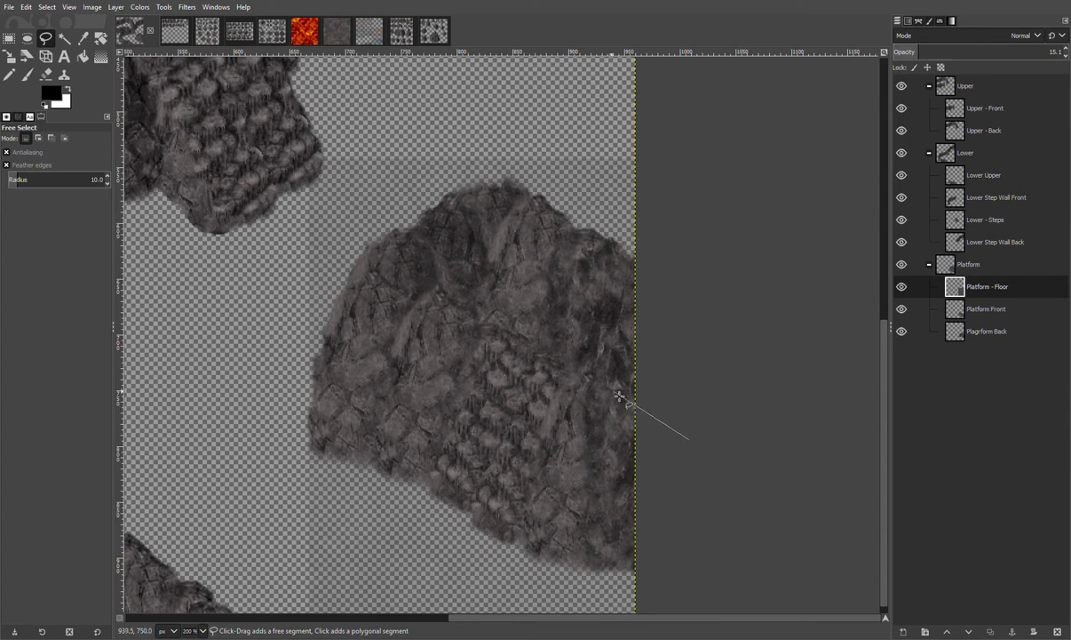
{"action": "left_click", "coordinate": [588, 383]}
{"action": "left_click", "coordinate": [571, 381]}
{"action": "left_click", "coordinate": [533, 359]}
{"action": "left_click", "coordinate": [456, 327]}
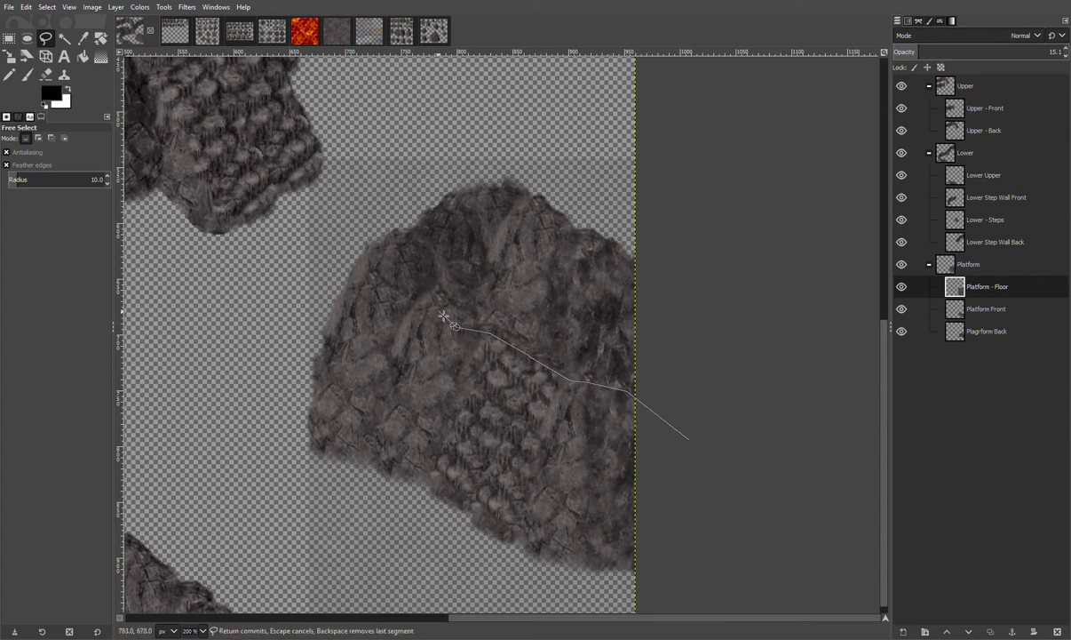
{"action": "left_click", "coordinate": [398, 286]}
{"action": "left_click", "coordinate": [387, 265]}
{"action": "left_click", "coordinate": [436, 225]}
{"action": "key", "text": "BackSpace"}
{"action": "left_click", "coordinate": [469, 204]}
{"action": "left_click", "coordinate": [501, 197]}
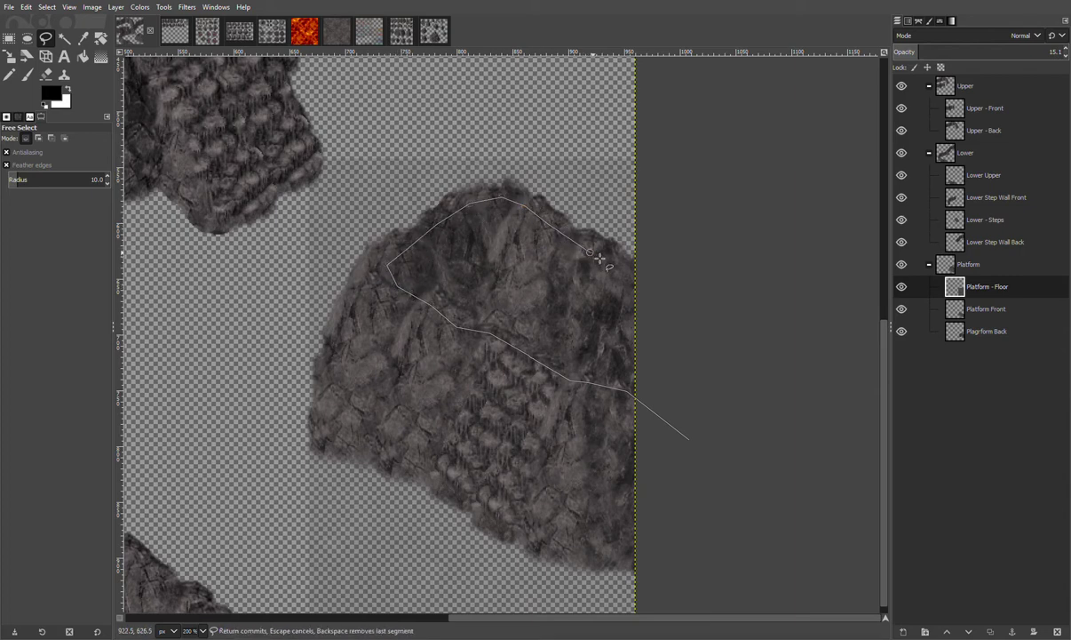
{"action": "left_click", "coordinate": [682, 311]}
{"action": "left_click", "coordinate": [727, 119]}
{"action": "left_click", "coordinate": [238, 121]}
{"action": "scroll", "coordinate": [222, 426], "scroll_direction": "down", "scroll_amount": 1}
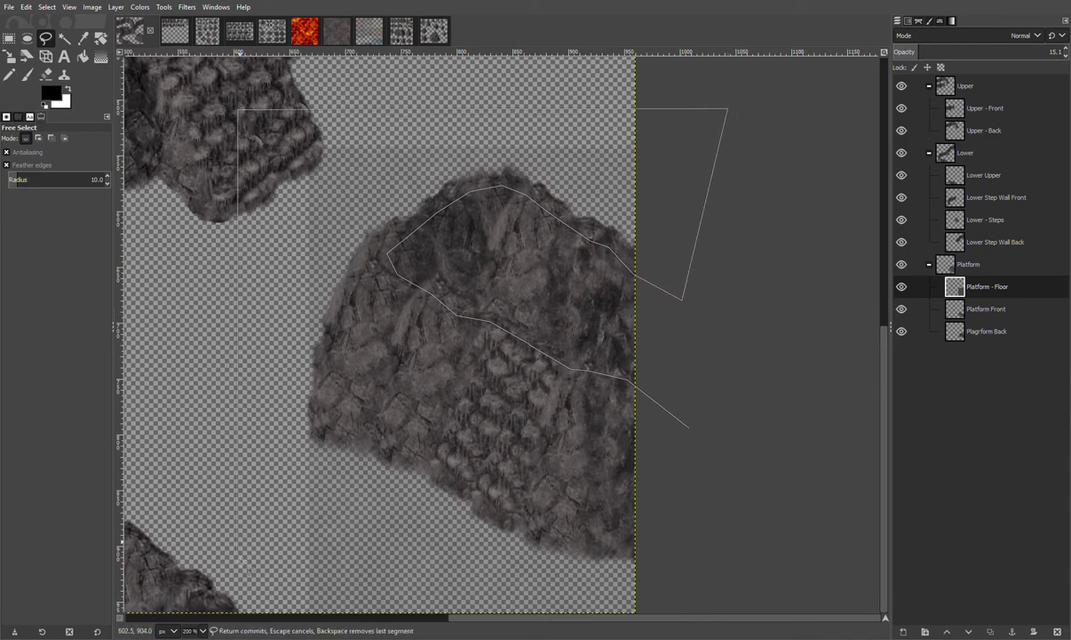
{"action": "scroll", "coordinate": [888, 618], "scroll_direction": "down", "scroll_amount": 5}
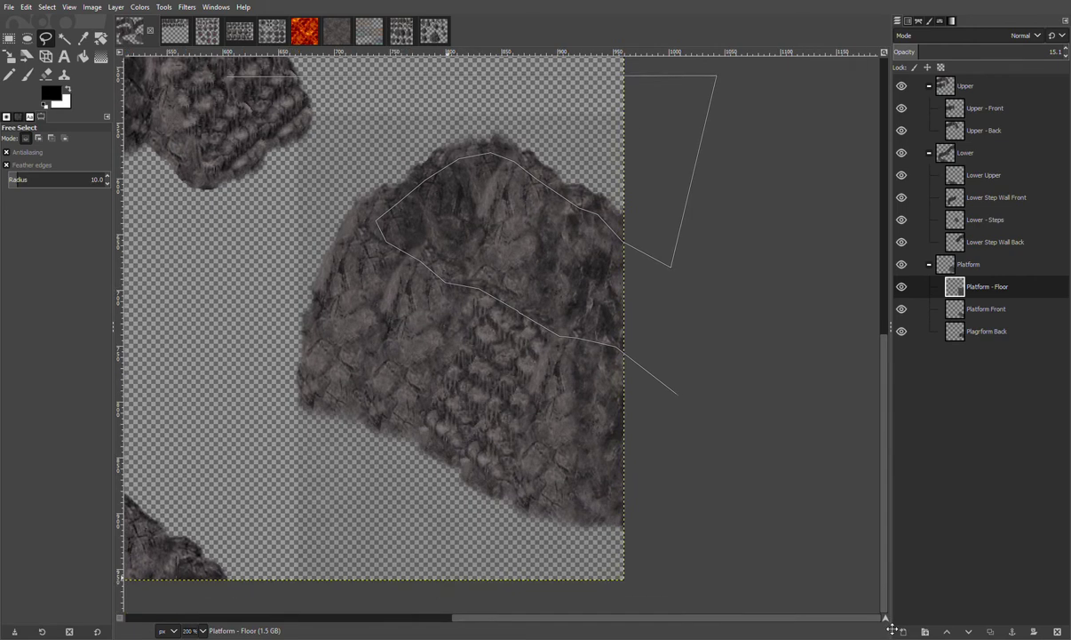
{"action": "left_click", "coordinate": [273, 593]}
{"action": "left_click", "coordinate": [730, 585]}
{"action": "left_click", "coordinate": [690, 363]}
{"action": "double_click", "coordinate": [649, 408]}
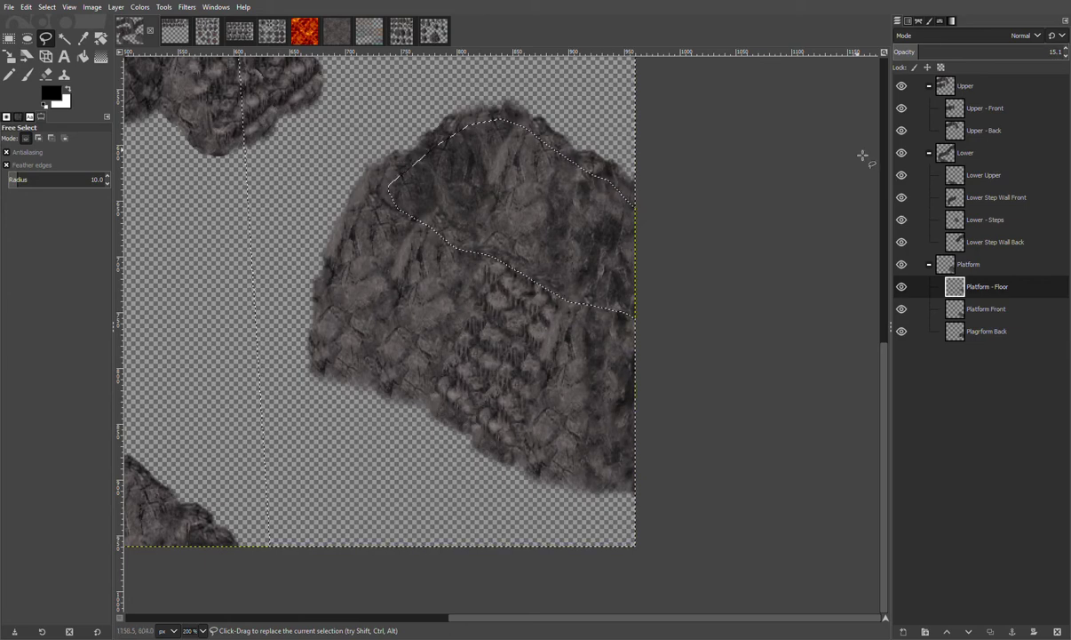
Raise the Platform - Floor layer's opacity to 100 and clear the selection
{"action": "left_click_drag", "start_coordinate": [944, 51], "coordinate": [1066, 53]}
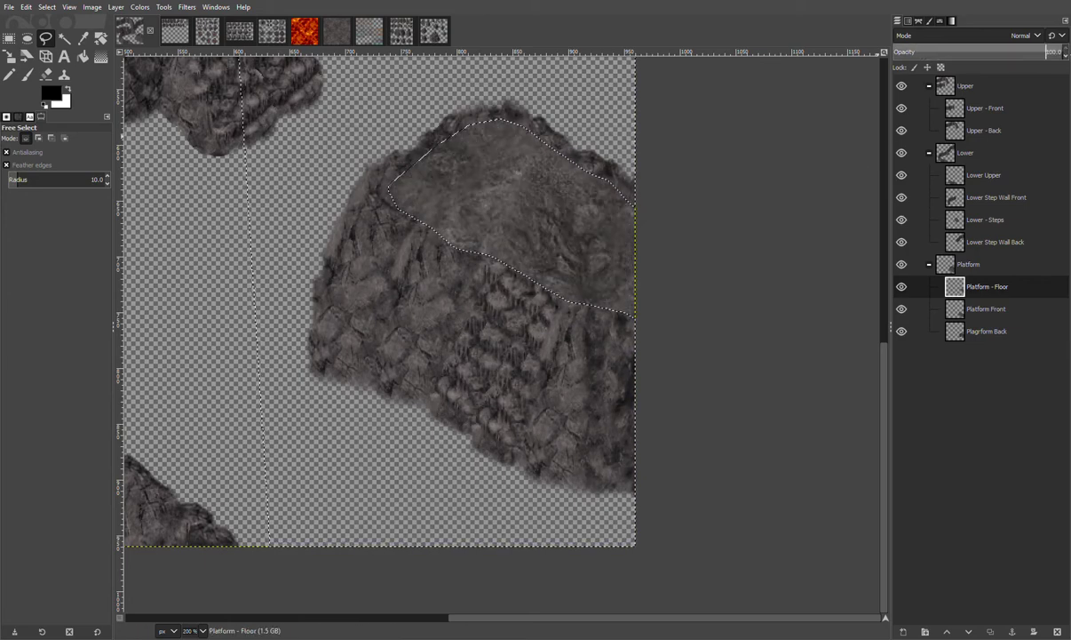
{"action": "key", "text": "r"}
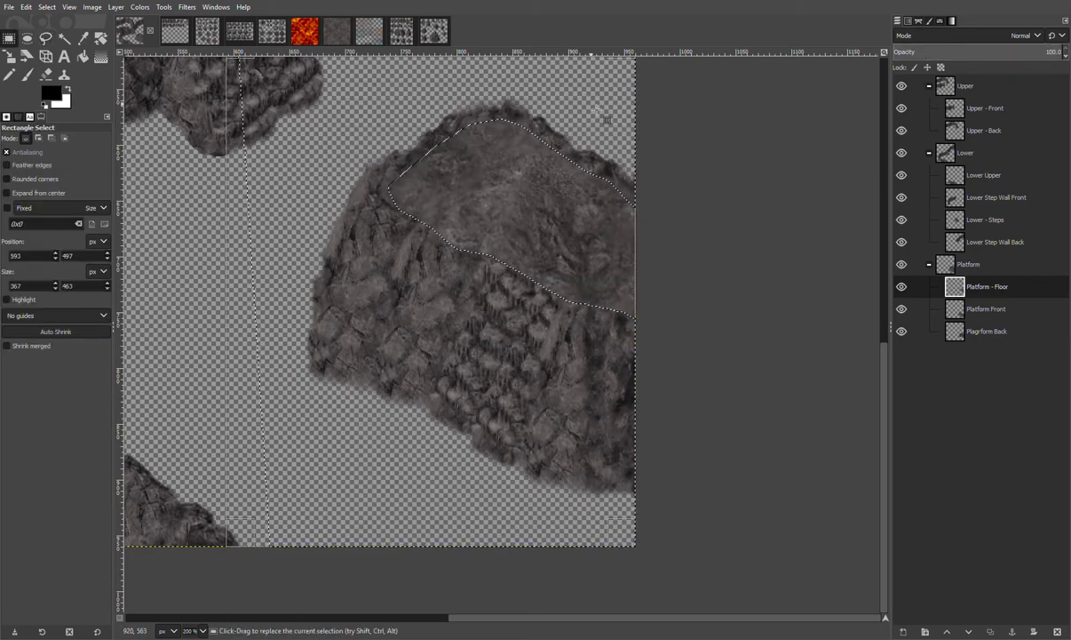
{"action": "left_click_drag", "start_coordinate": [176, 270], "coordinate": [338, 386]}
{"action": "left_click", "coordinate": [396, 334]}
{"action": "left_click", "coordinate": [395, 333]}
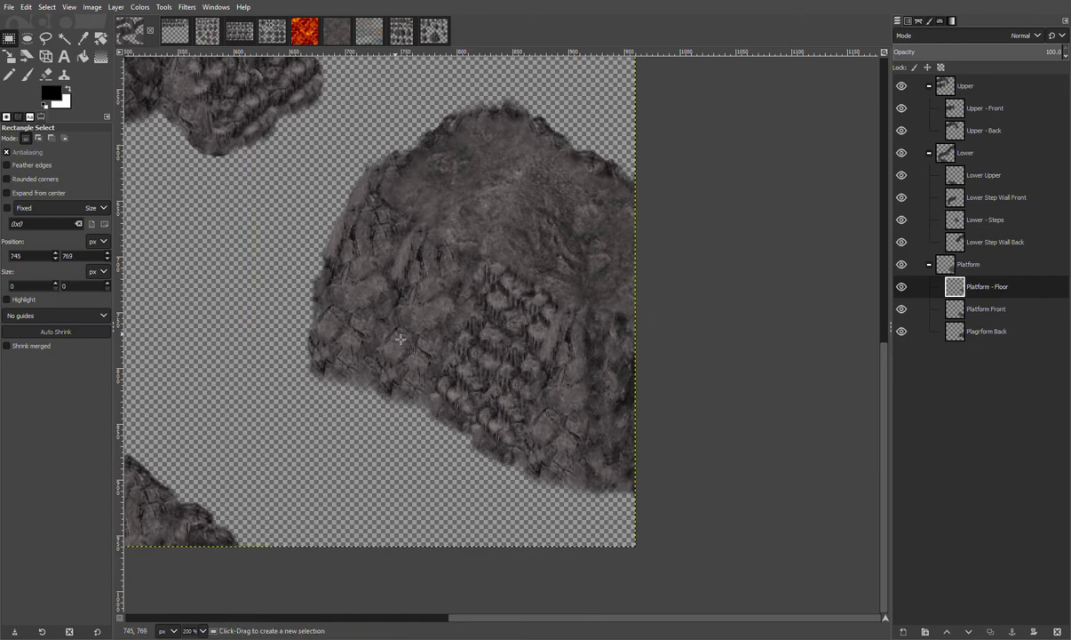
{"action": "scroll", "coordinate": [401, 338], "scroll_direction": "down", "scroll_amount": 2}
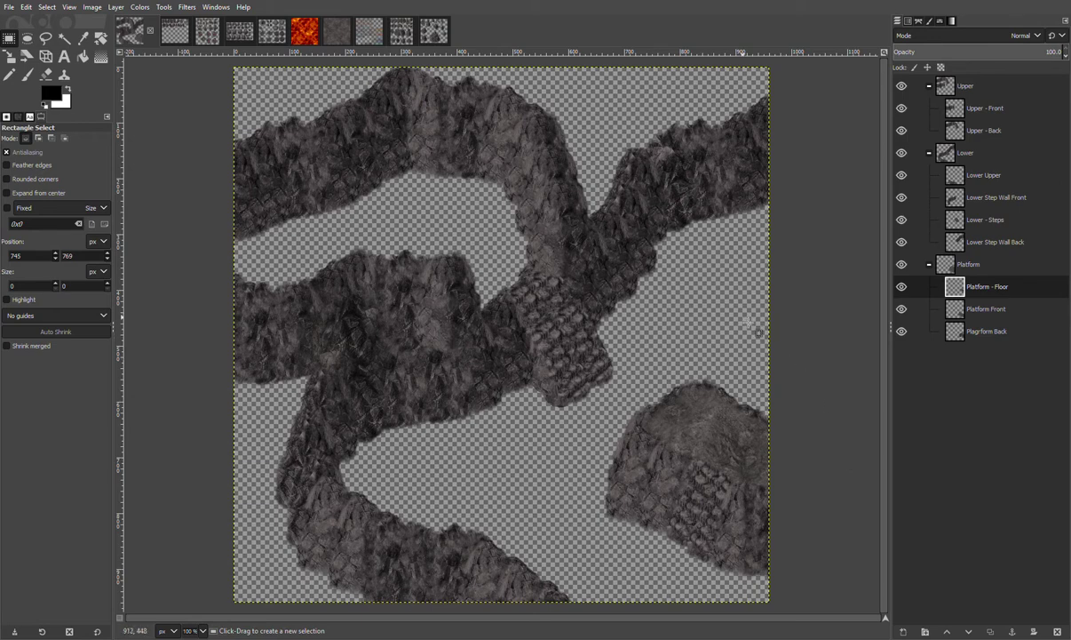
Add a layer named Behind Blafrom Wall to the Platform group and place it below Plagrform Back
{"action": "scroll", "coordinate": [753, 359], "scroll_direction": "up", "scroll_amount": 2, "text": "ctrl"}
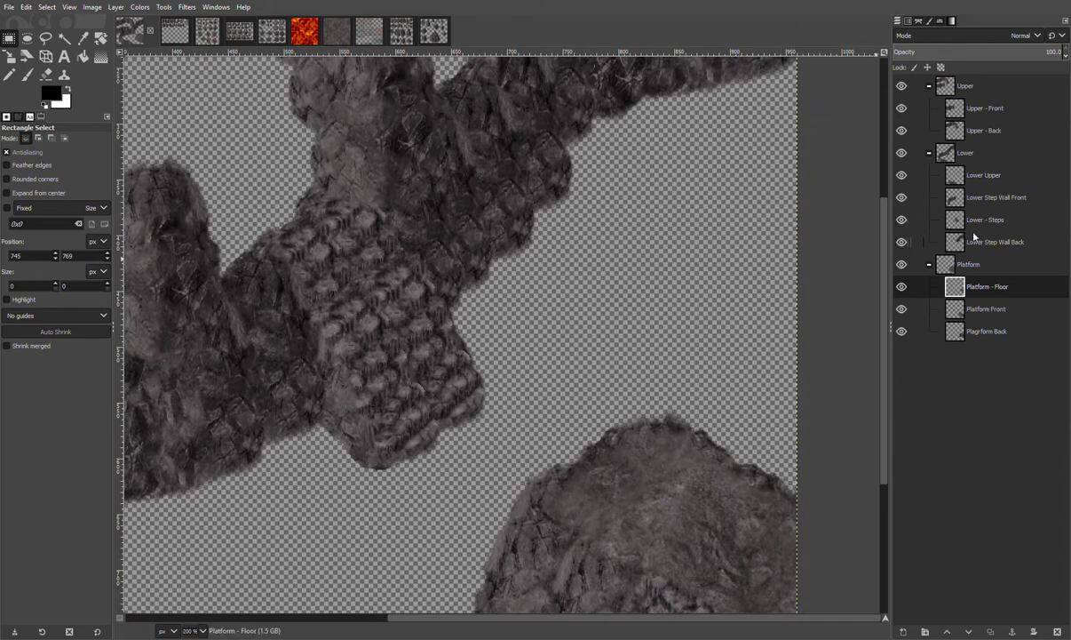
{"action": "left_click", "coordinate": [968, 264]}
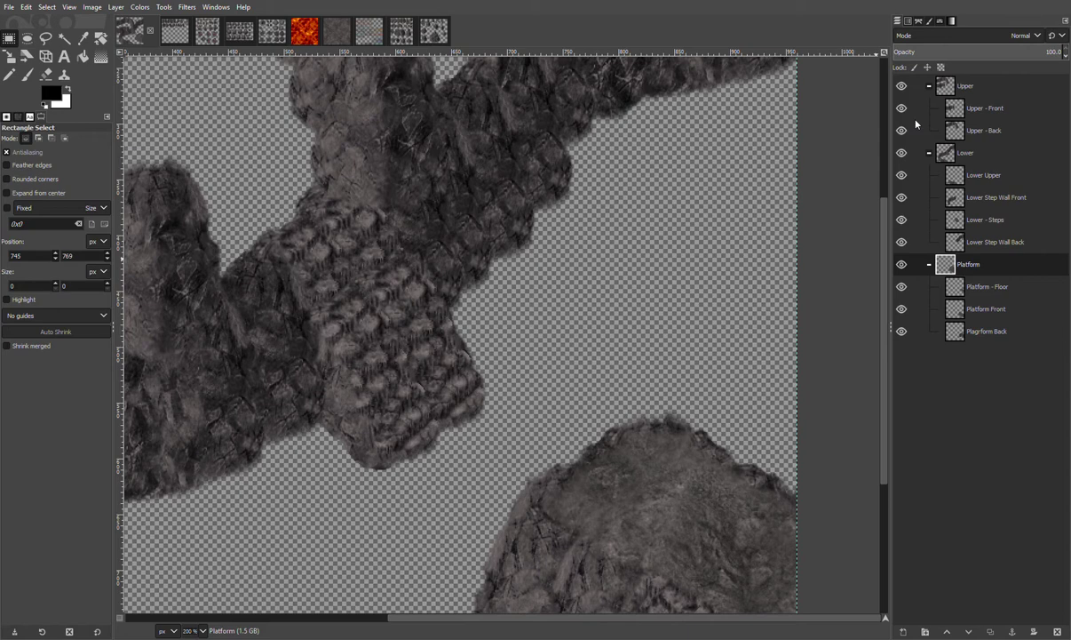
{"action": "left_click_drag", "start_coordinate": [1009, 297], "coordinate": [1004, 364]}
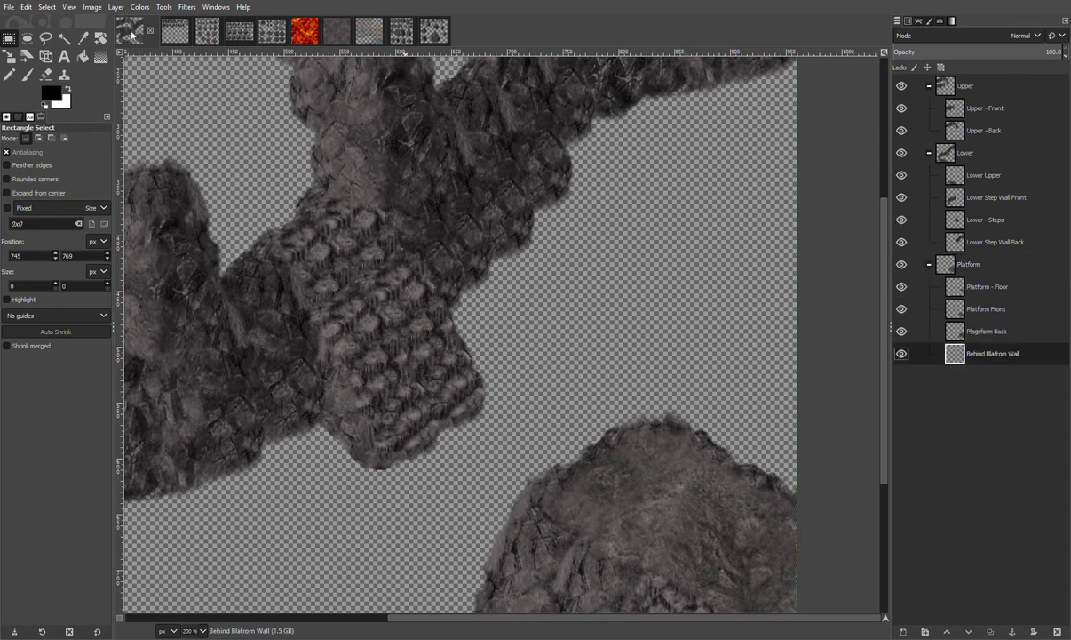
Copy the 160 × 192 px left-slanting rock from the tileset's lower row and paste it at the map's right edge above the platform
{"action": "left_click", "coordinate": [205, 35]}
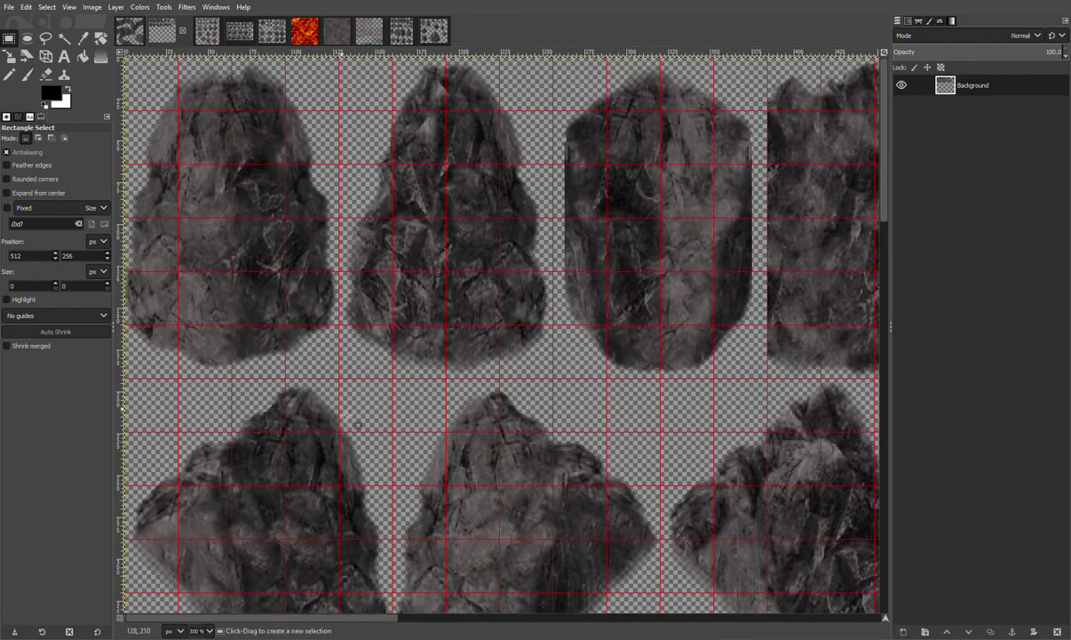
{"action": "scroll", "coordinate": [373, 570], "scroll_direction": "down", "scroll_amount": 3}
{"action": "left_click_drag", "start_coordinate": [394, 561], "coordinate": [125, 241]}
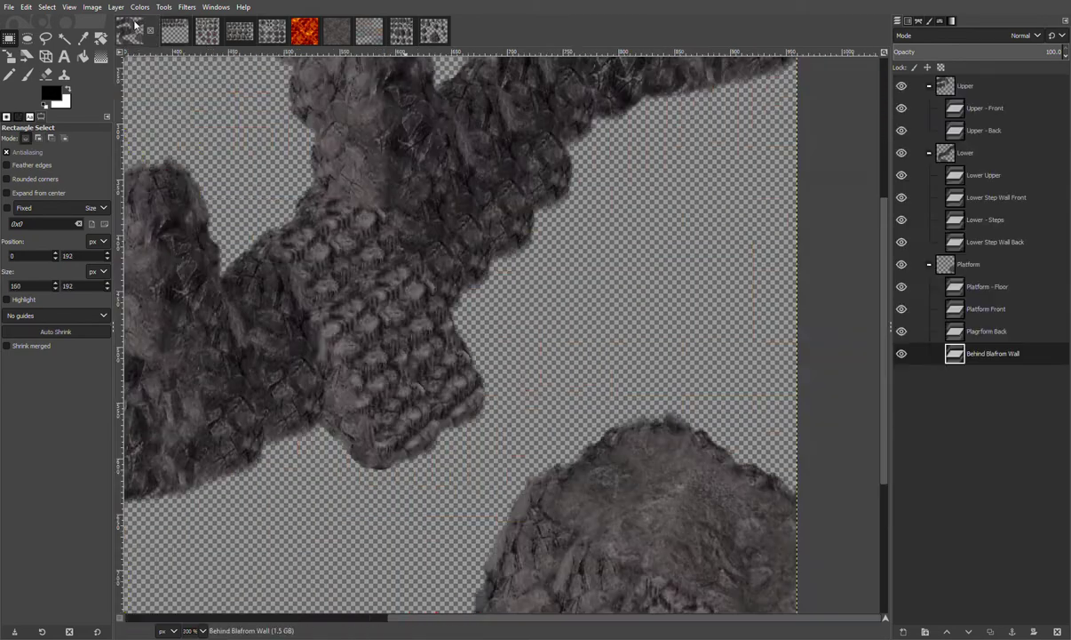
{"action": "left_click", "coordinate": [130, 30]}
{"action": "key", "text": "ctrl+v"}
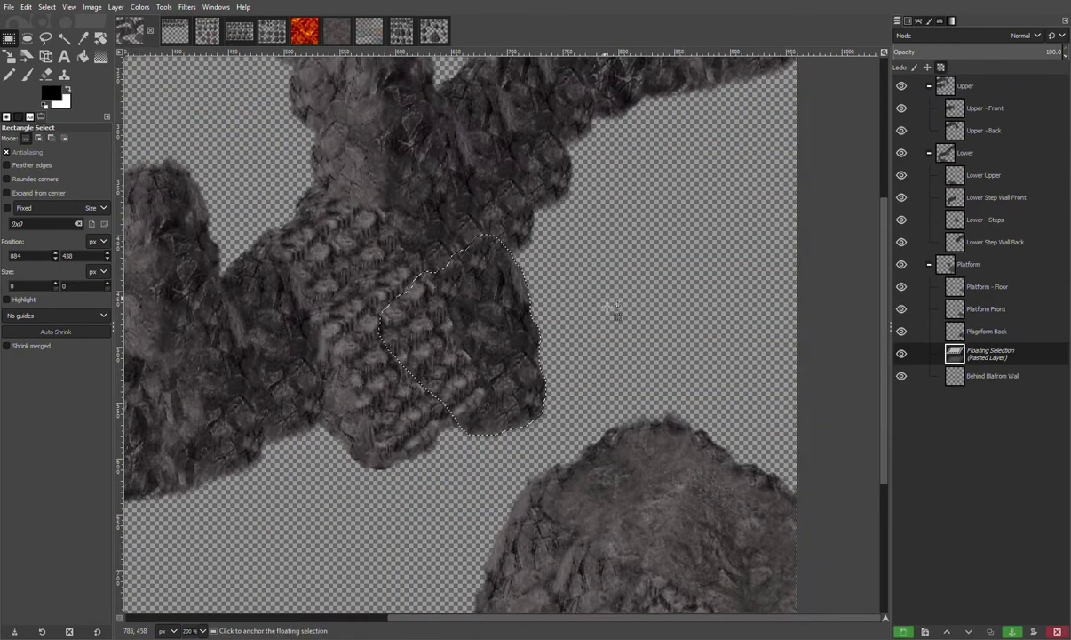
{"action": "left_click_drag", "start_coordinate": [514, 324], "coordinate": [833, 231]}
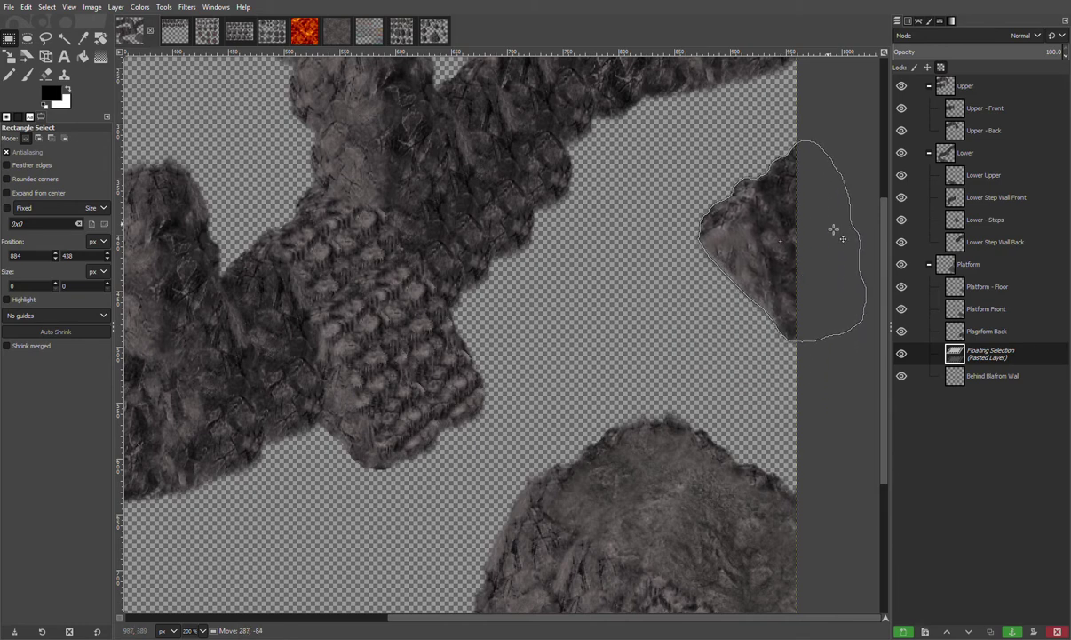
{"action": "left_click", "coordinate": [727, 286]}
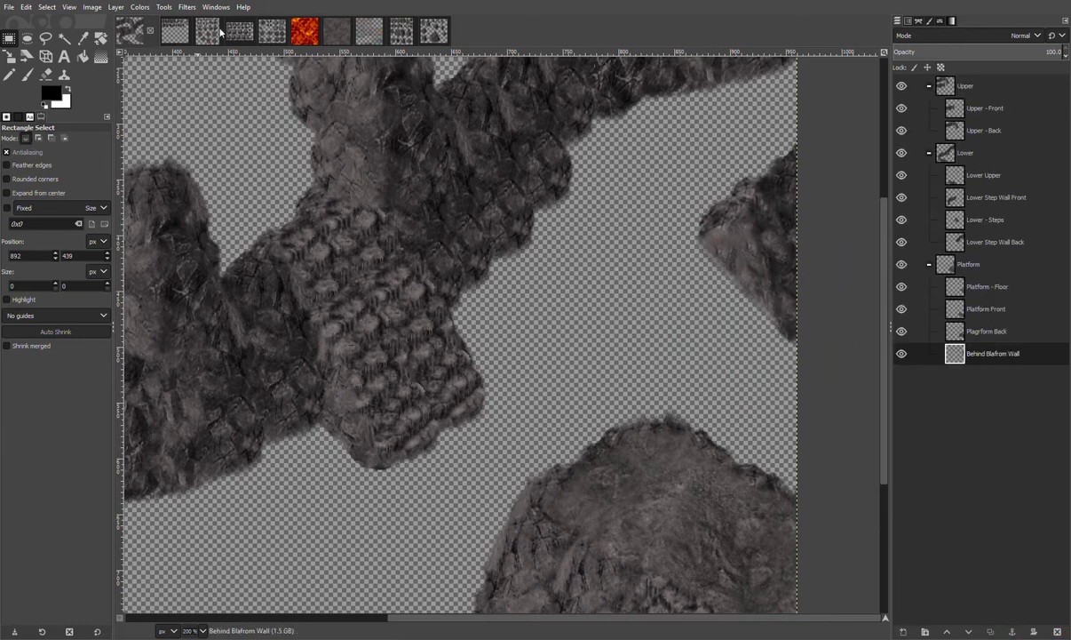
Copy the 128 × 192 px first rock of the tileset's upper row and paste it just below the piece at the map's right edge
{"action": "left_click", "coordinate": [174, 32]}
{"action": "left_click", "coordinate": [339, 379]}
{"action": "left_click_drag", "start_coordinate": [340, 379], "coordinate": [142, 76]}
{"action": "key", "text": "ctrl+c"}
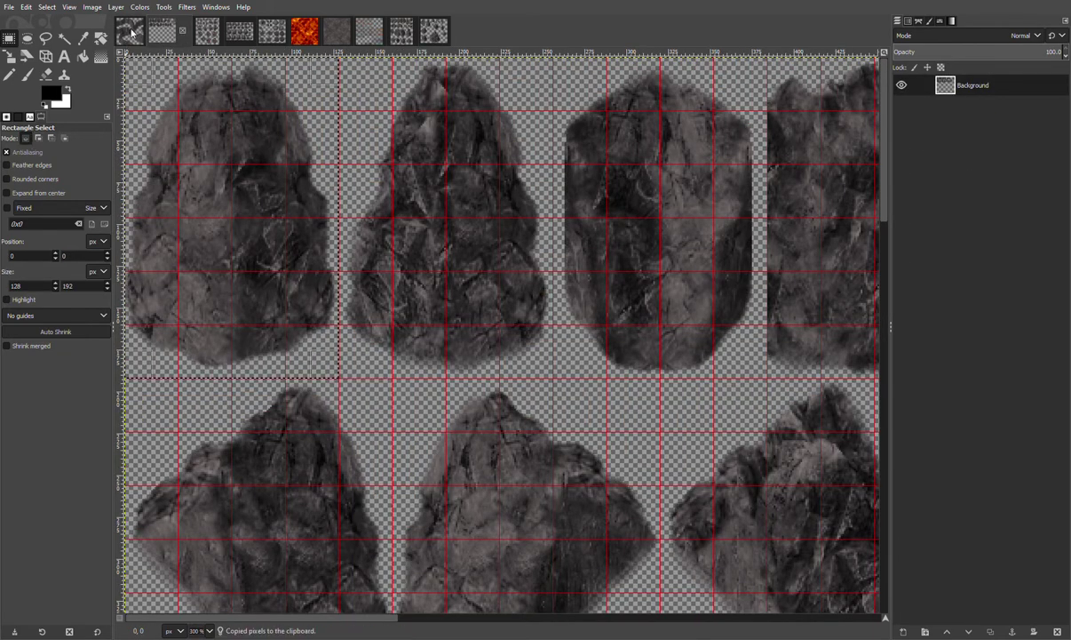
{"action": "left_click", "coordinate": [130, 32]}
{"action": "key", "text": "ctrl+v"}
{"action": "left_click_drag", "start_coordinate": [467, 311], "coordinate": [770, 284]}
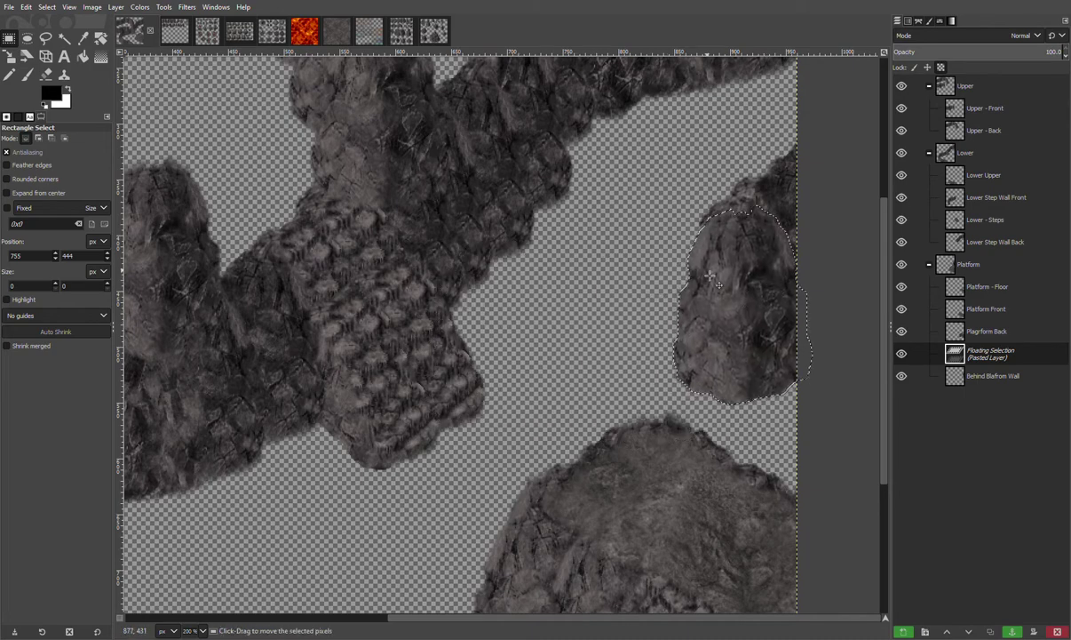
{"action": "left_click", "coordinate": [600, 249]}
Copy the 160 × 192 px left-slanting rock again and paste it to extend the wall down towards the platform
{"action": "left_click", "coordinate": [174, 33]}
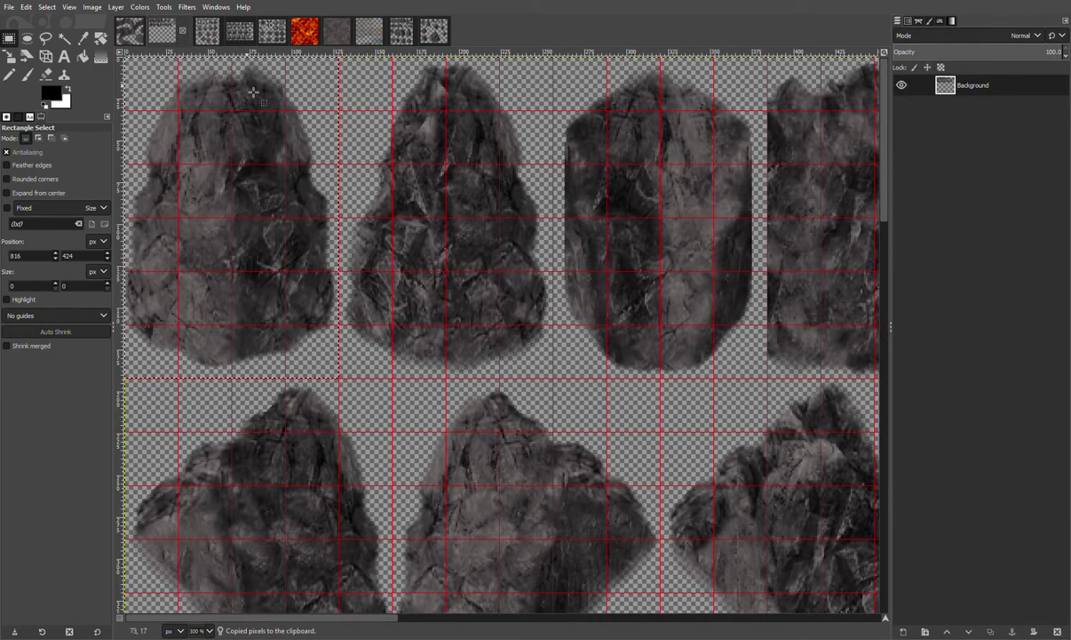
{"action": "scroll", "coordinate": [497, 506], "scroll_direction": "down", "scroll_amount": 5}
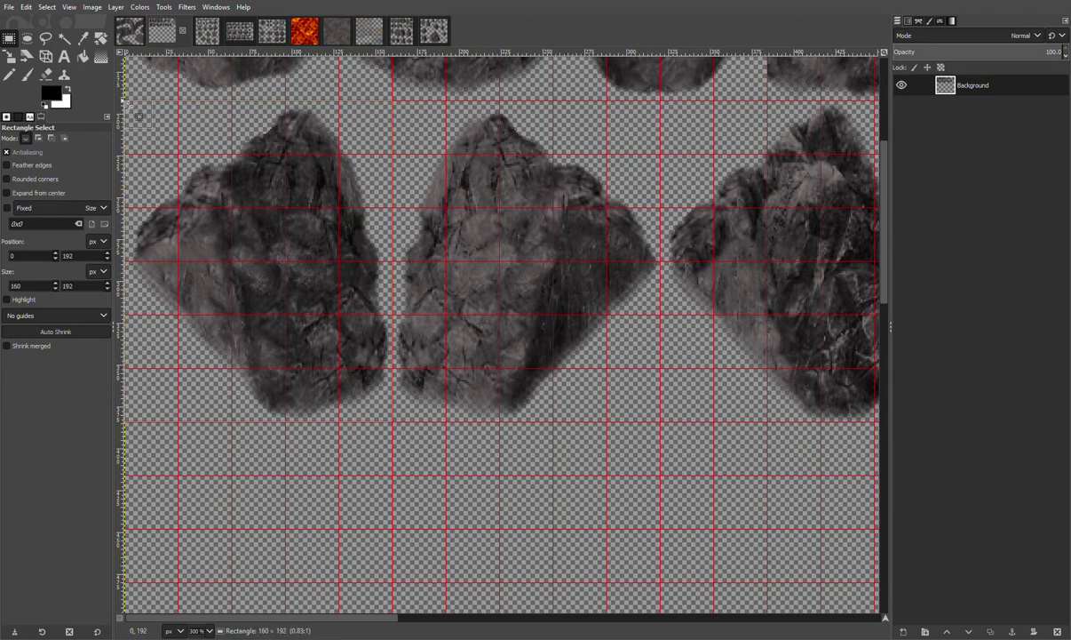
{"action": "left_click", "coordinate": [130, 32]}
{"action": "key", "text": "ctrl+v"}
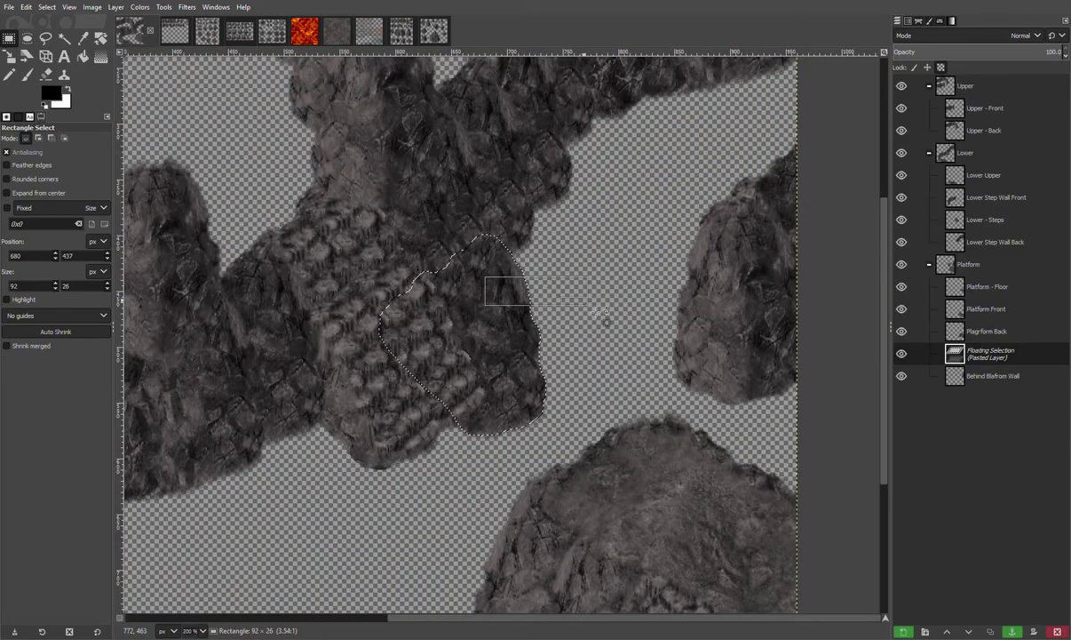
{"action": "left_click_drag", "start_coordinate": [528, 356], "coordinate": [786, 389]}
{"action": "left_click", "coordinate": [670, 270]}
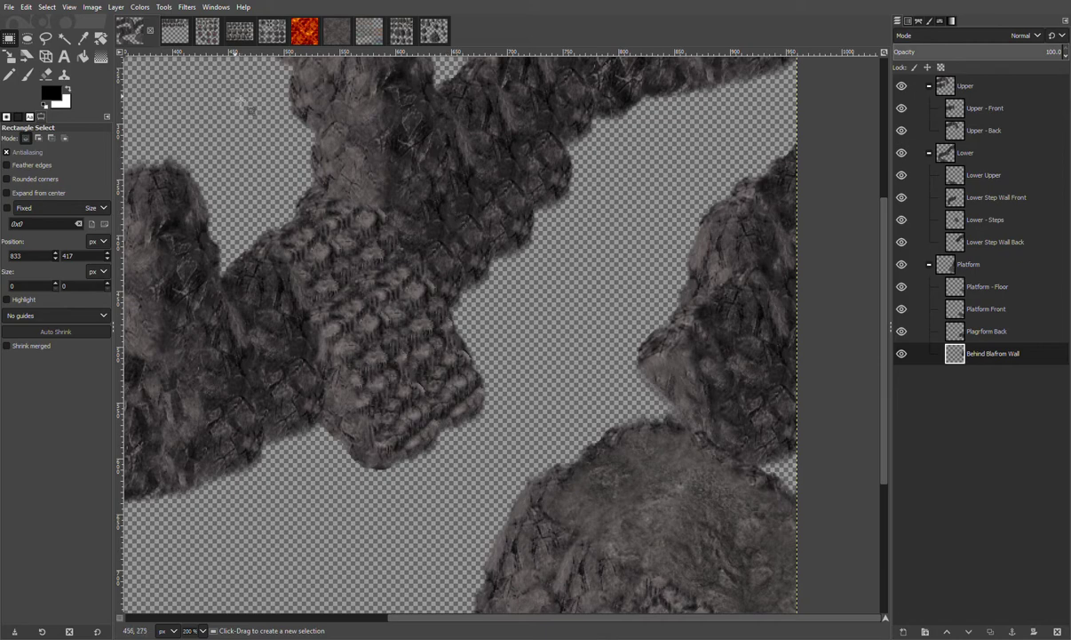
Copy the second rock of the tileset's upper row and paste it at the wall's lower left, meeting the platform's back edge
{"action": "left_click", "coordinate": [206, 36]}
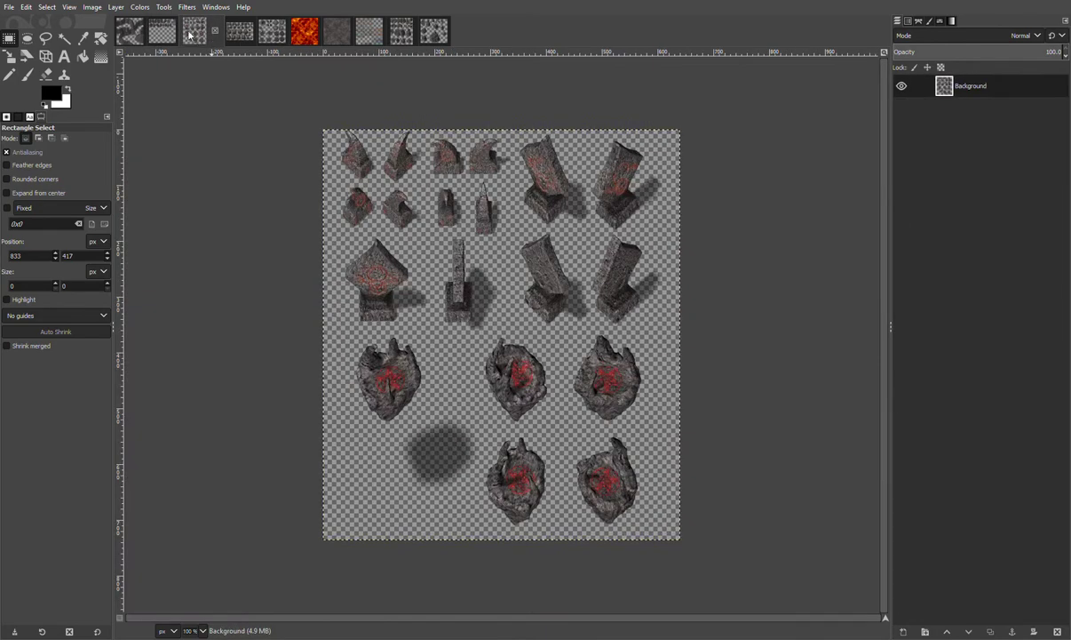
{"action": "left_click", "coordinate": [156, 35]}
{"action": "scroll", "coordinate": [236, 128], "scroll_direction": "up", "scroll_amount": 4}
{"action": "left_click", "coordinate": [434, 371]}
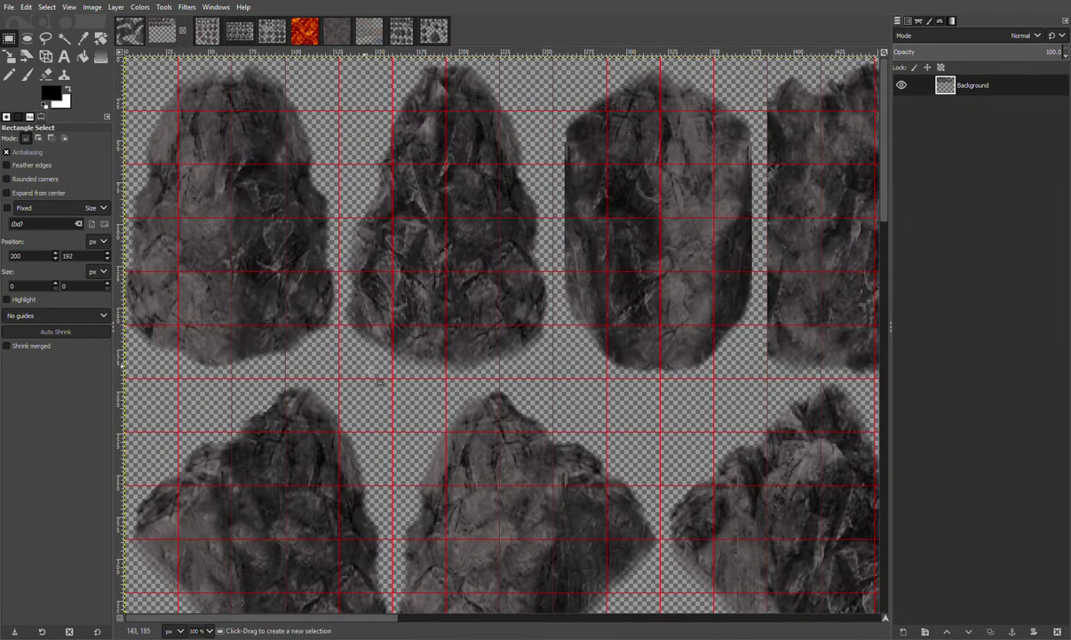
{"action": "left_click_drag", "start_coordinate": [340, 378], "coordinate": [554, 59]}
{"action": "key", "text": "ctrl+c"}
{"action": "left_click", "coordinate": [136, 34]}
{"action": "key", "text": "ctrl+v"}
{"action": "left_click_drag", "start_coordinate": [478, 276], "coordinate": [643, 329]}
{"action": "key", "text": "ctrl+z"}
{"action": "left_click_drag", "start_coordinate": [496, 318], "coordinate": [708, 410]}
{"action": "left_click", "coordinate": [603, 251]}
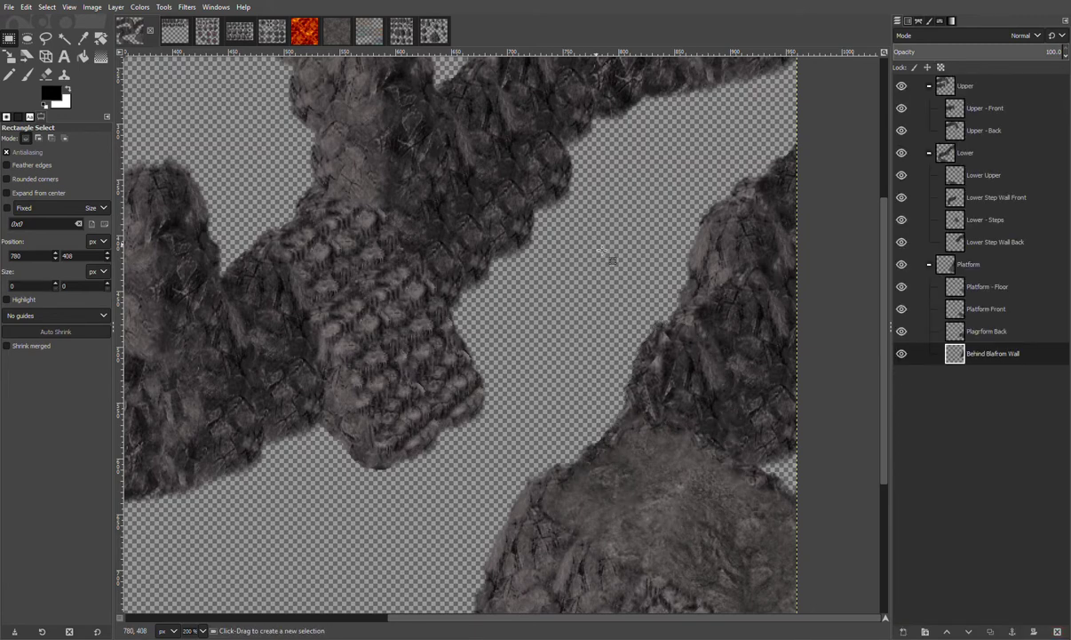
Bring Behind Blafrom Wall to the top of the Platform group and shift its rock wall up and right to the platform's back edge
{"action": "left_click_drag", "start_coordinate": [972, 359], "coordinate": [988, 285]}
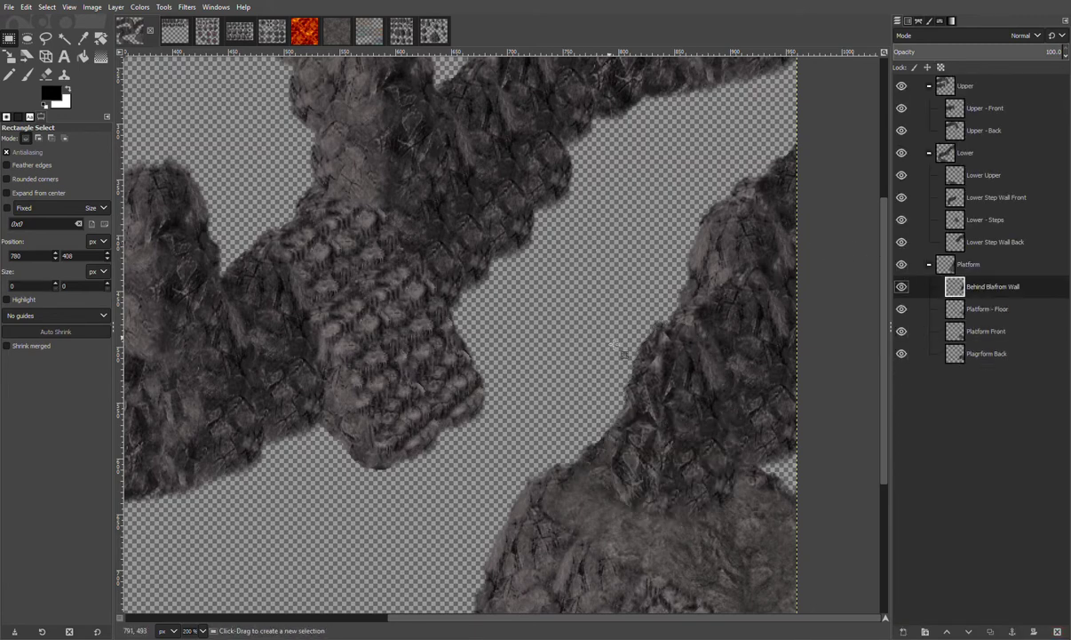
{"action": "left_click_drag", "start_coordinate": [548, 552], "coordinate": [826, 96]}
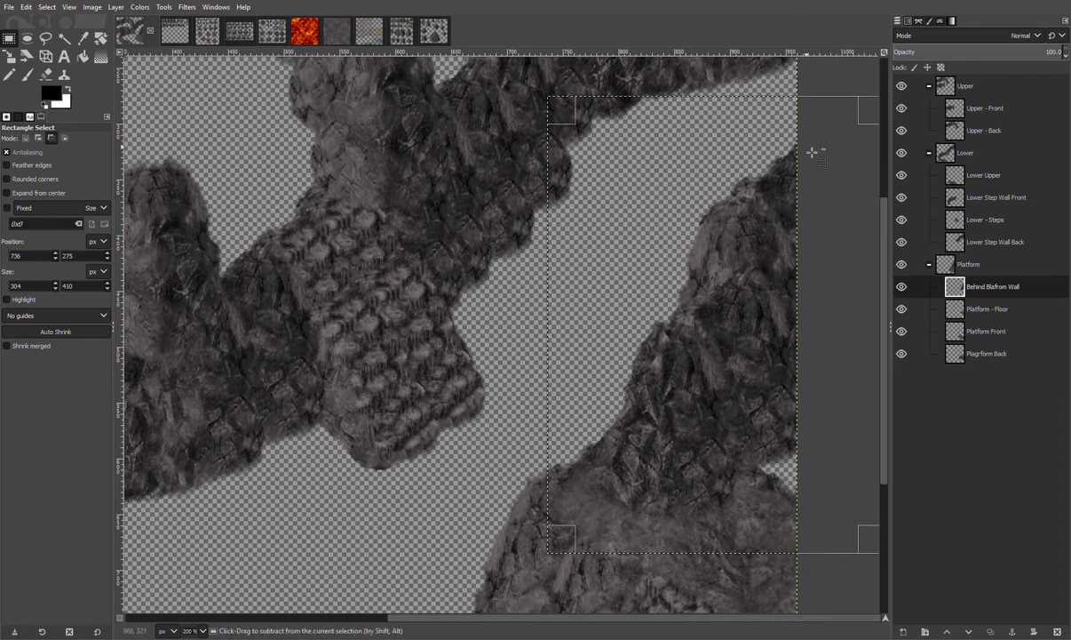
{"action": "key", "text": "ctrl+x"}
{"action": "key", "text": "ctrl+v"}
{"action": "left_click_drag", "start_coordinate": [717, 354], "coordinate": [753, 291]}
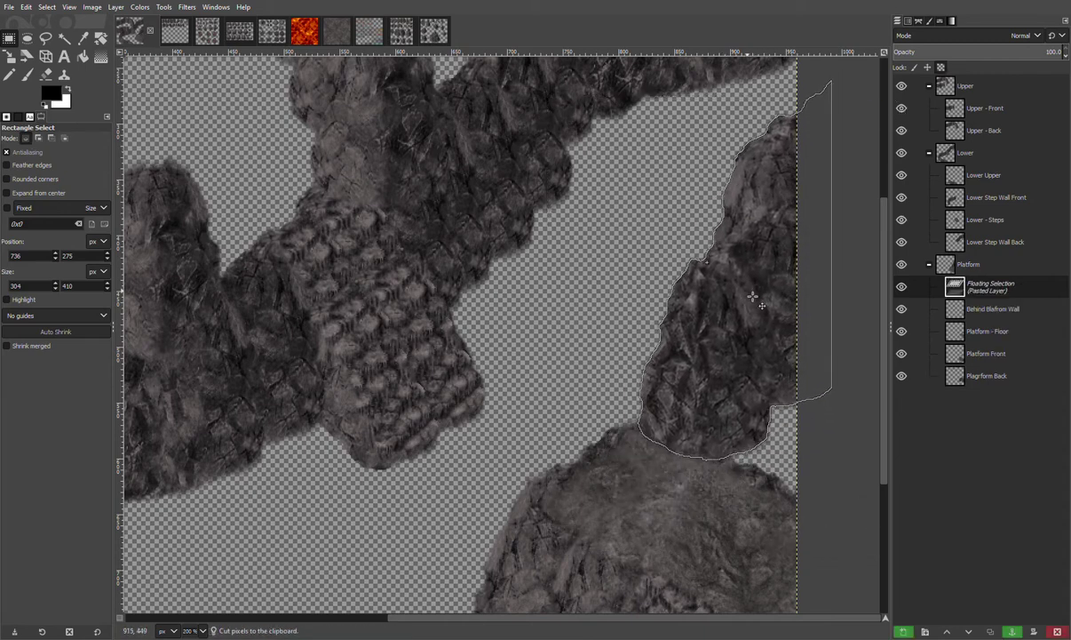
{"action": "left_click", "coordinate": [622, 273]}
Copy the 160 × 192 px right-slanting rock from the tileset's lower row and paste it at the wall's lower right, above the platform
{"action": "scroll", "coordinate": [602, 266], "scroll_direction": "down", "scroll_amount": 3}
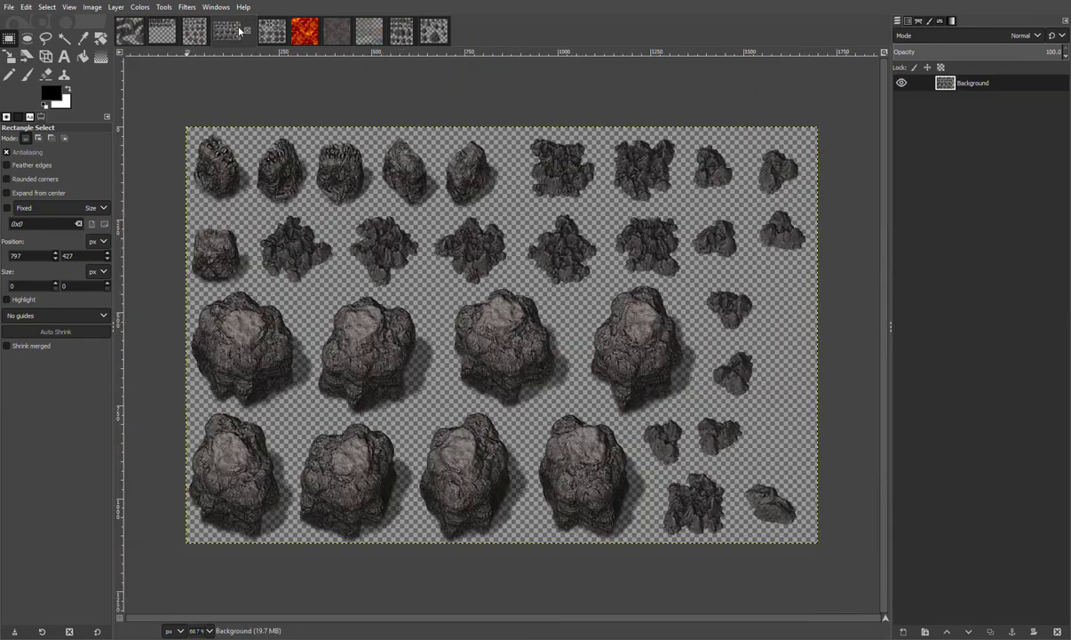
{"action": "left_click", "coordinate": [232, 31]}
{"action": "left_click", "coordinate": [177, 32]}
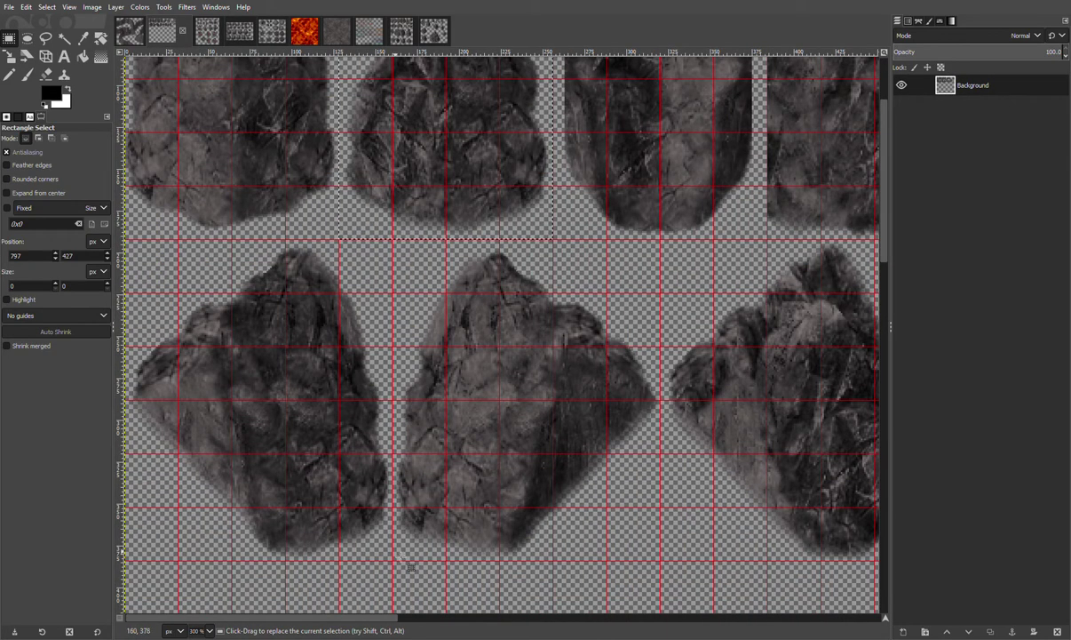
{"action": "left_click_drag", "start_coordinate": [400, 556], "coordinate": [659, 240]}
{"action": "key", "text": "ctrl+c"}
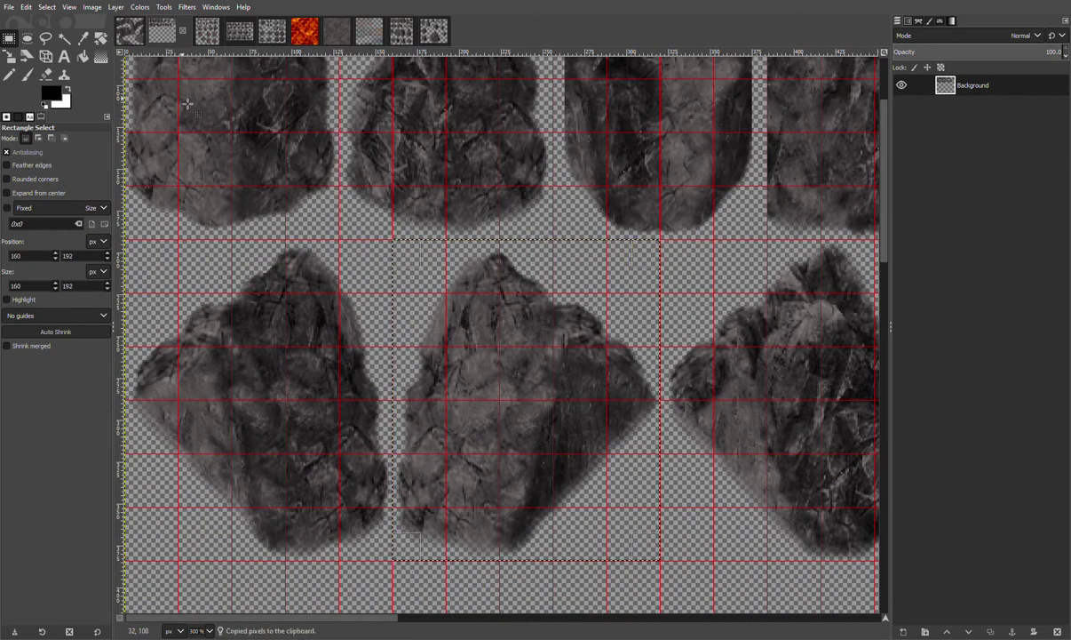
{"action": "left_click", "coordinate": [129, 31]}
{"action": "key", "text": "ctrl+v"}
{"action": "left_click_drag", "start_coordinate": [477, 345], "coordinate": [787, 240]}
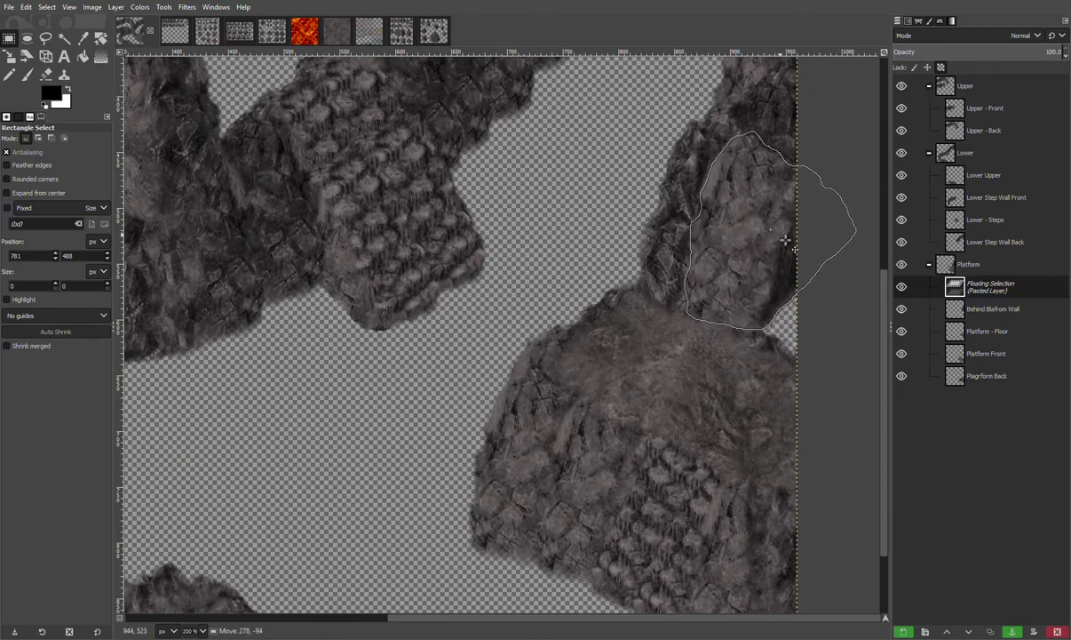
{"action": "key", "text": "ctrl+h"}
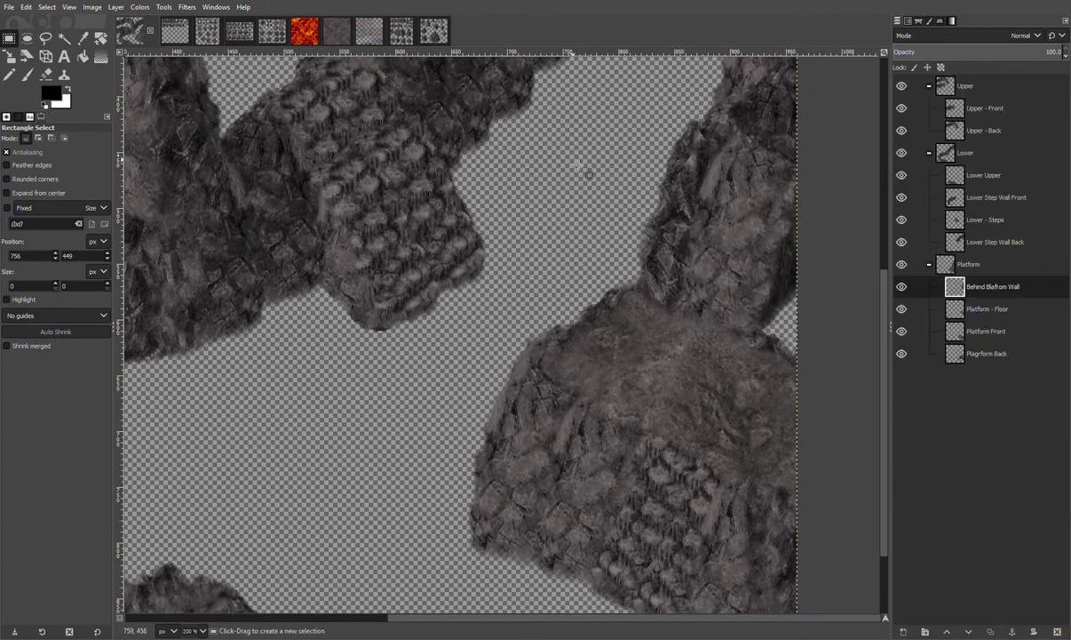
Copy the 128 × 192 px first rock of the tileset's upper row and paste it over the map's right edge to close the gap above the platform
{"action": "left_click", "coordinate": [170, 35]}
{"action": "scroll", "coordinate": [327, 223], "scroll_direction": "up", "scroll_amount": 3}
{"action": "left_click_drag", "start_coordinate": [340, 380], "coordinate": [130, 71]}
{"action": "key", "text": "ctrl+c"}
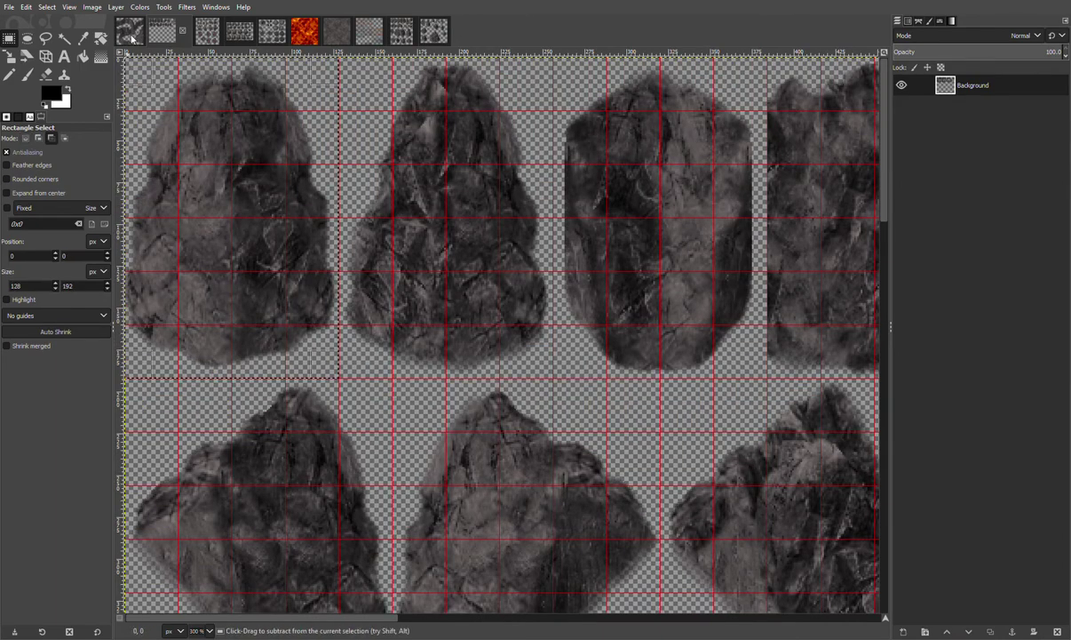
{"action": "left_click", "coordinate": [129, 32]}
{"action": "key", "text": "ctrl+v"}
{"action": "left_click_drag", "start_coordinate": [519, 281], "coordinate": [836, 264]}
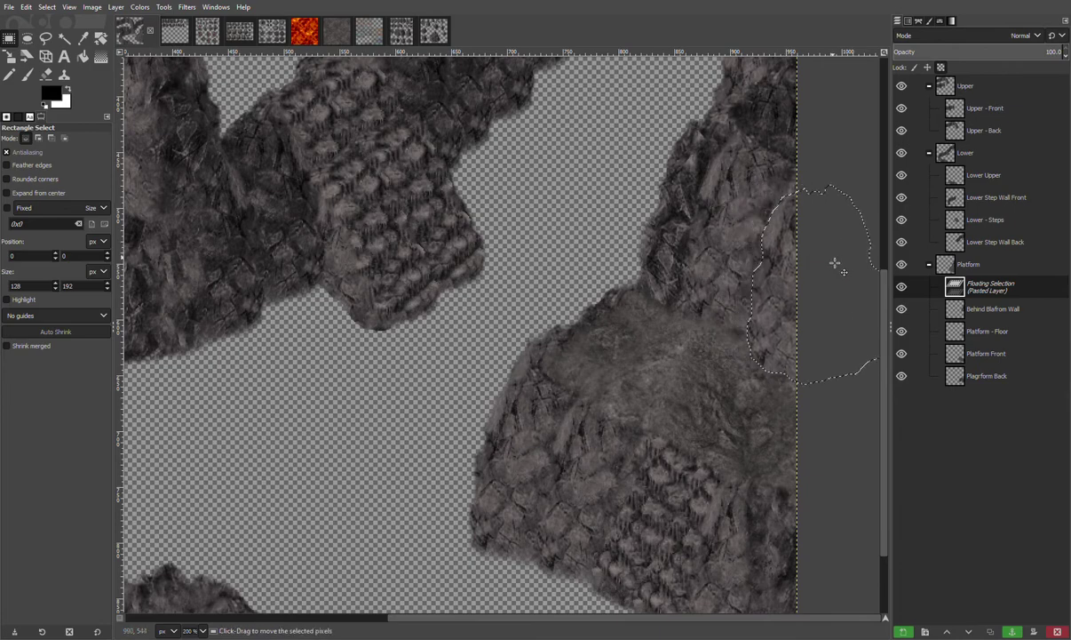
{"action": "left_click", "coordinate": [569, 189]}
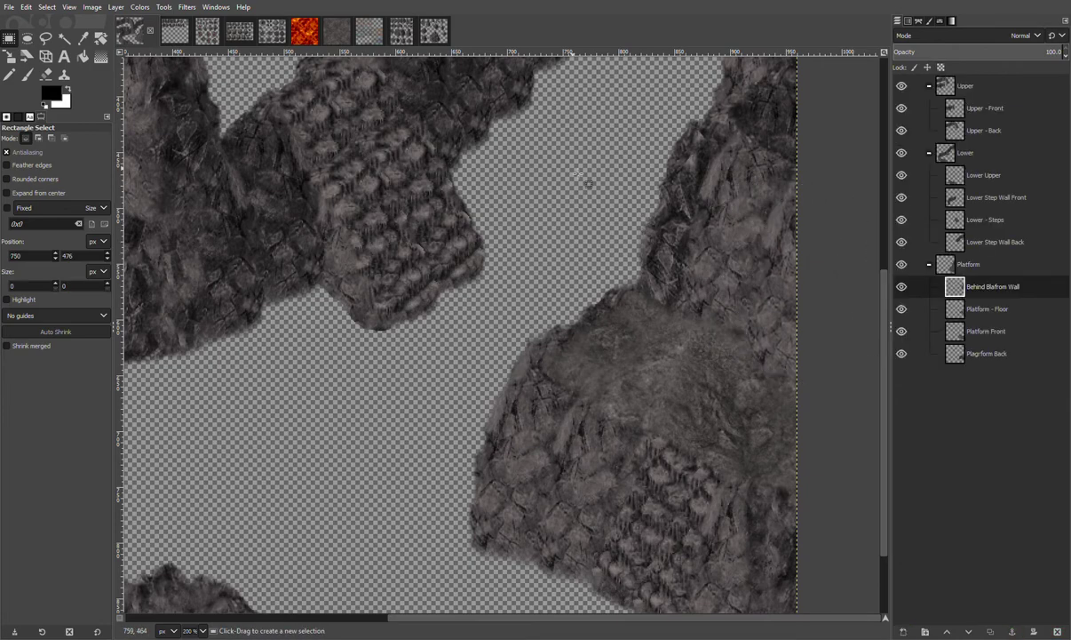
Add a new layer named Pit Edge and place it at the end of the Lower group, below Lower Step Wall Back
{"action": "scroll", "coordinate": [588, 183], "scroll_direction": "down", "scroll_amount": 2, "text": "ctrl"}
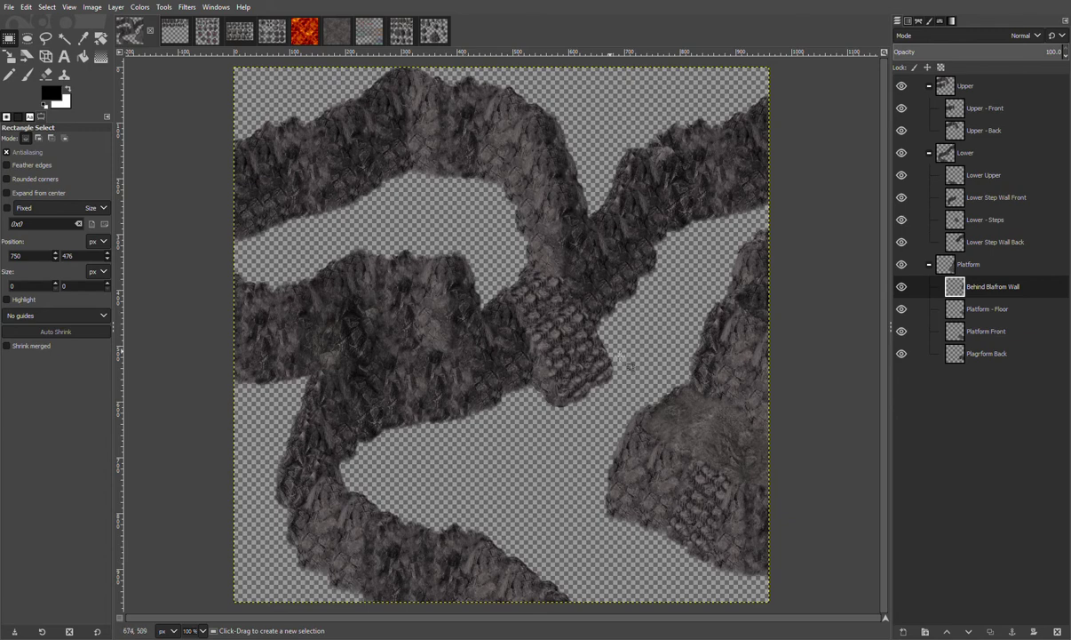
{"action": "left_click", "coordinate": [970, 267]}
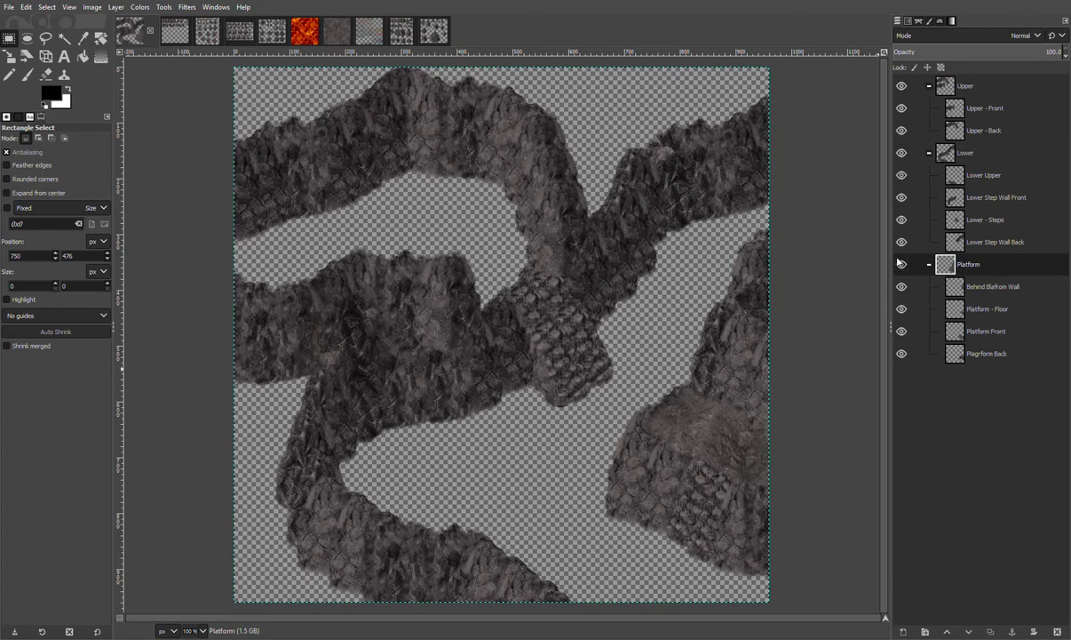
{"action": "key", "text": "Return"}
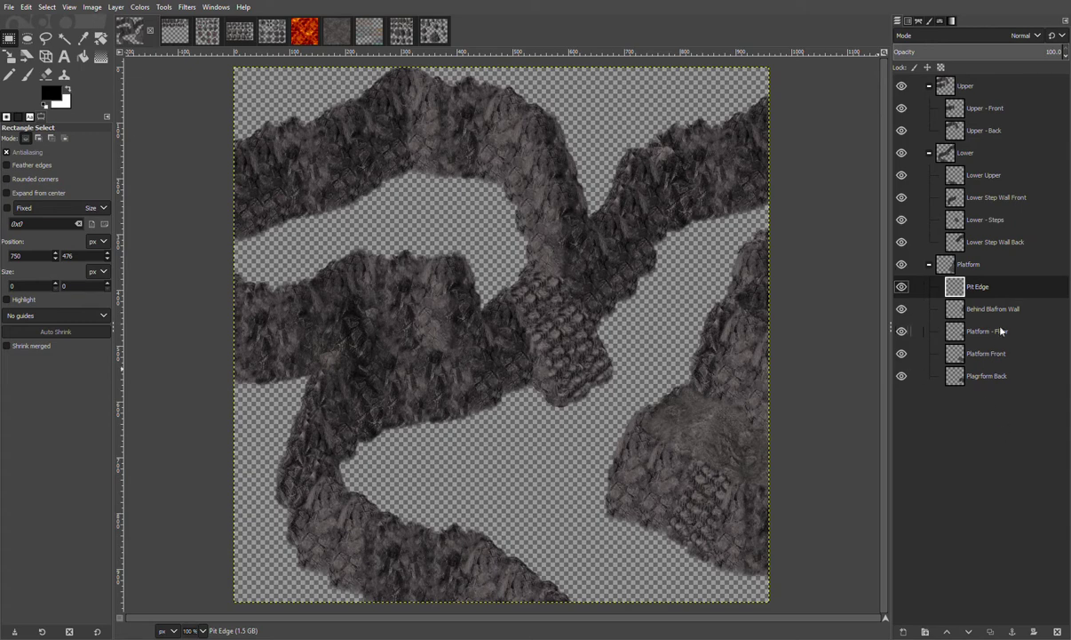
{"action": "left_click_drag", "start_coordinate": [993, 291], "coordinate": [973, 251]}
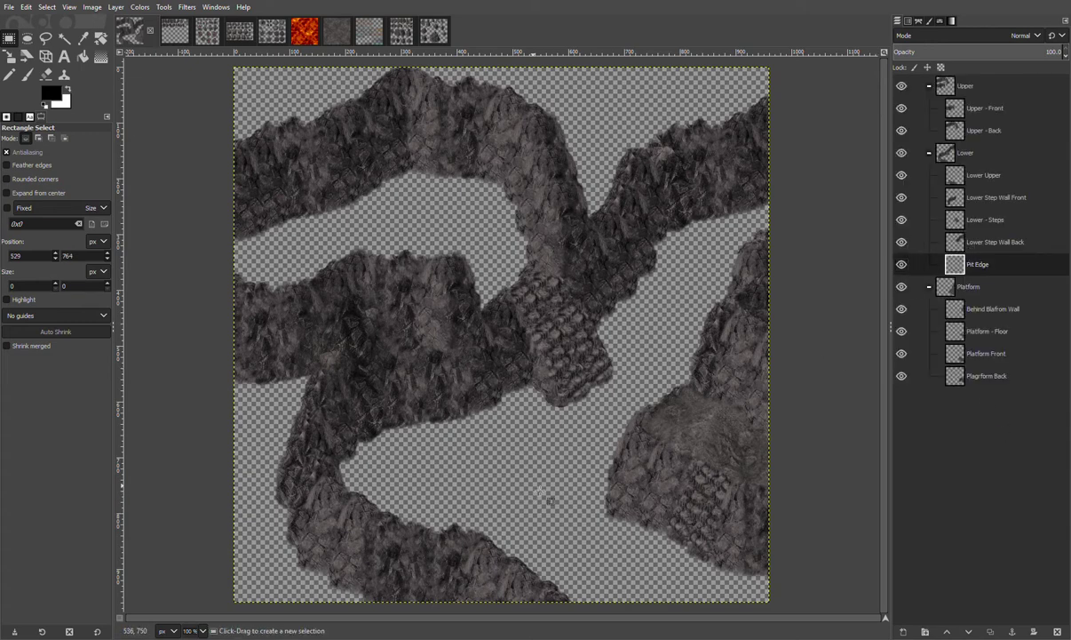
Copy the 160 × 192 px right-slanting rock and paste it on Pit Edge, hanging below the middle wall's lower edge
{"action": "scroll", "coordinate": [563, 477], "scroll_direction": "up", "scroll_amount": 3}
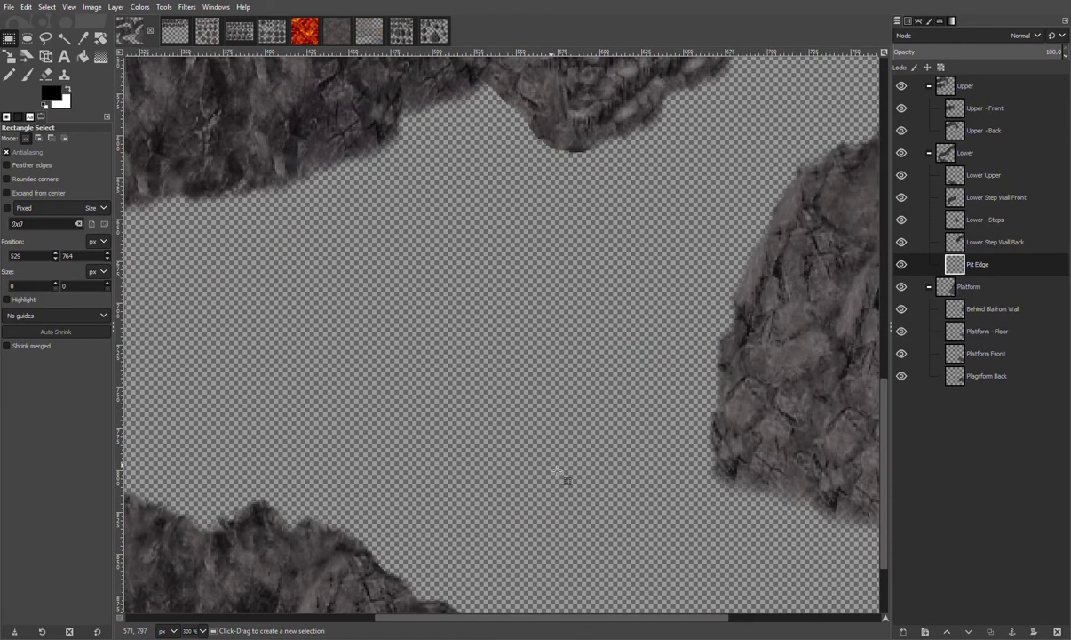
{"action": "left_click_drag", "start_coordinate": [535, 619], "coordinate": [333, 617]}
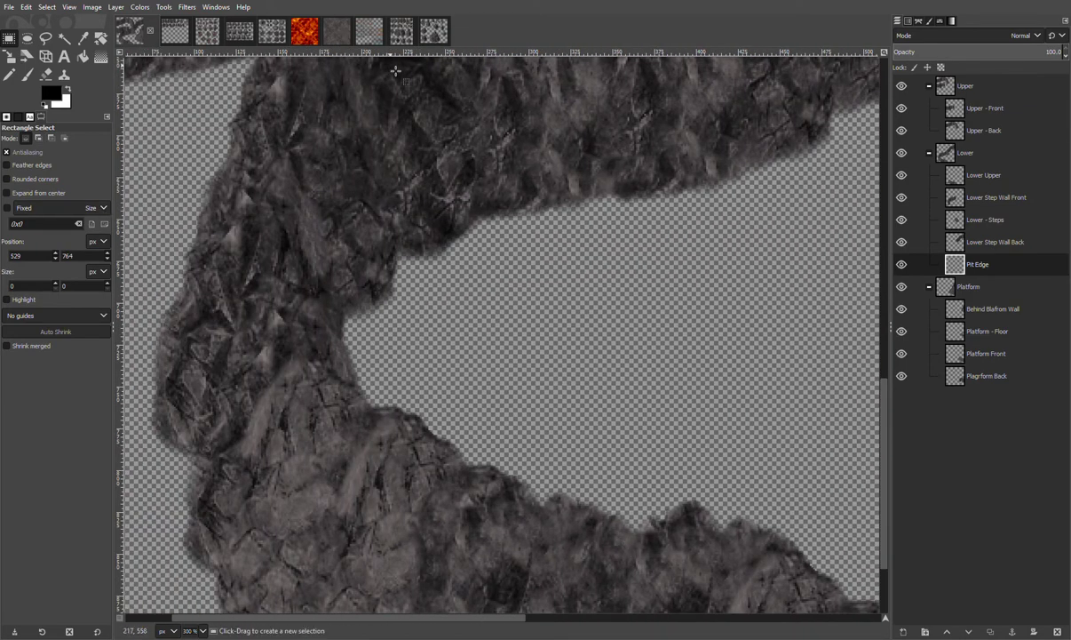
{"action": "left_click", "coordinate": [175, 32]}
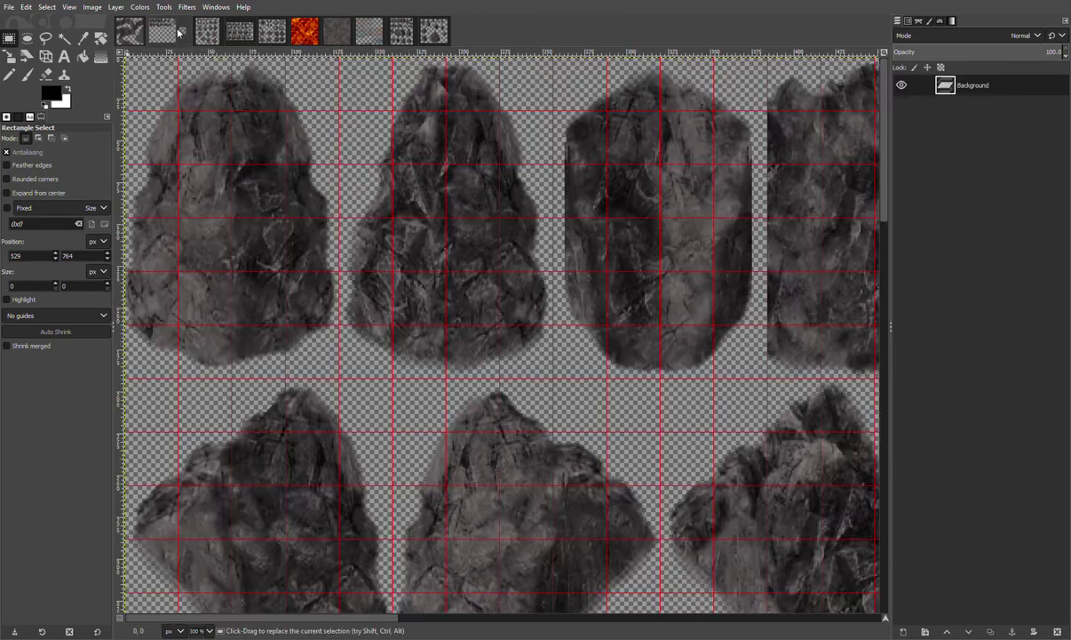
{"action": "scroll", "coordinate": [445, 519], "scroll_direction": "down", "scroll_amount": 3}
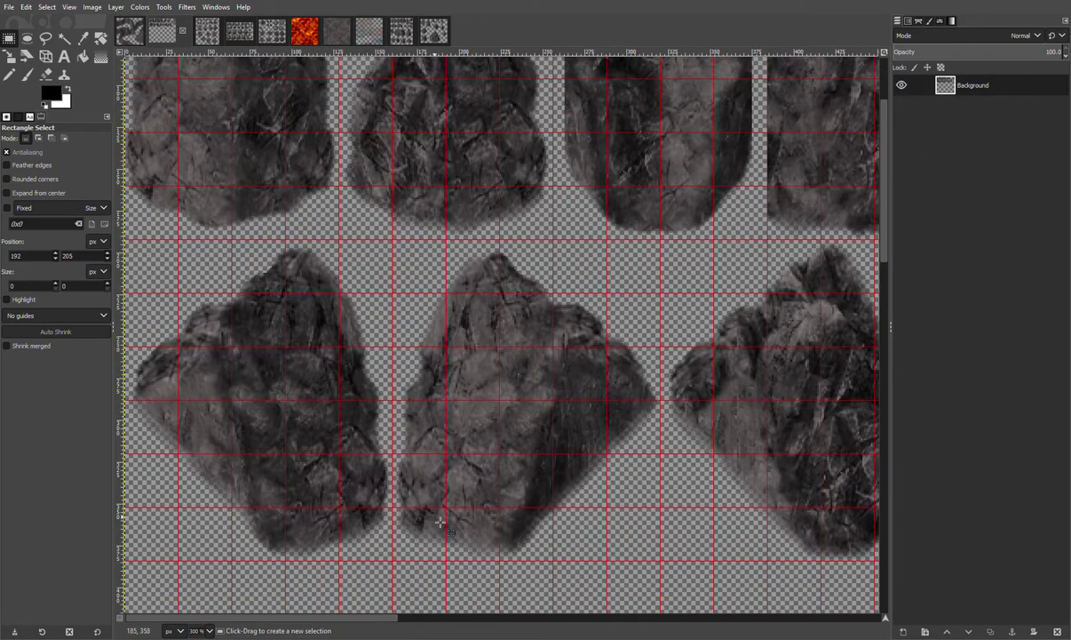
{"action": "left_click_drag", "start_coordinate": [392, 566], "coordinate": [662, 242]}
{"action": "key", "text": "ctrl+c"}
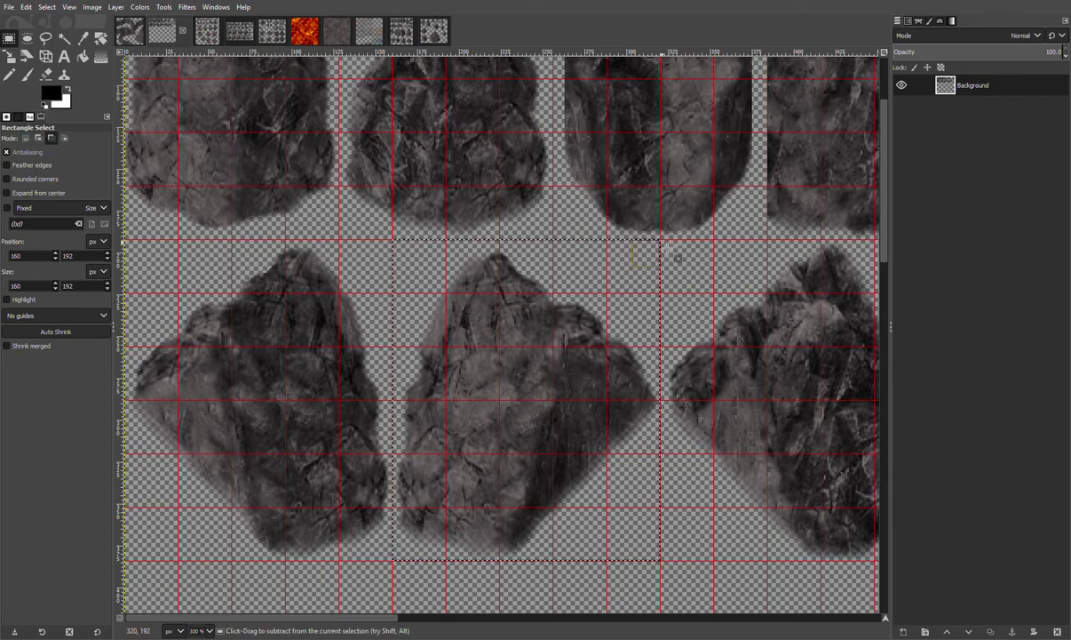
{"action": "left_click", "coordinate": [129, 31]}
{"action": "key", "text": "ctrl+v"}
{"action": "left_click_drag", "start_coordinate": [557, 305], "coordinate": [653, 245]}
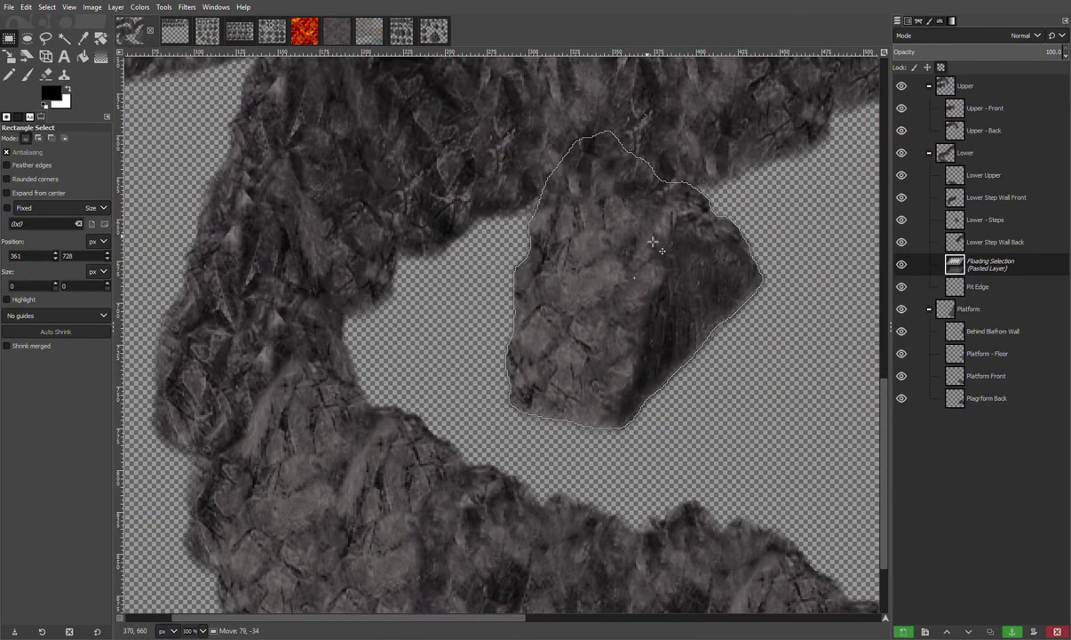
Copy the first rock of the tileset's upper row and paste it on Pit Edge, overlapping the slanted rock's lower right side
{"action": "left_click", "coordinate": [173, 31]}
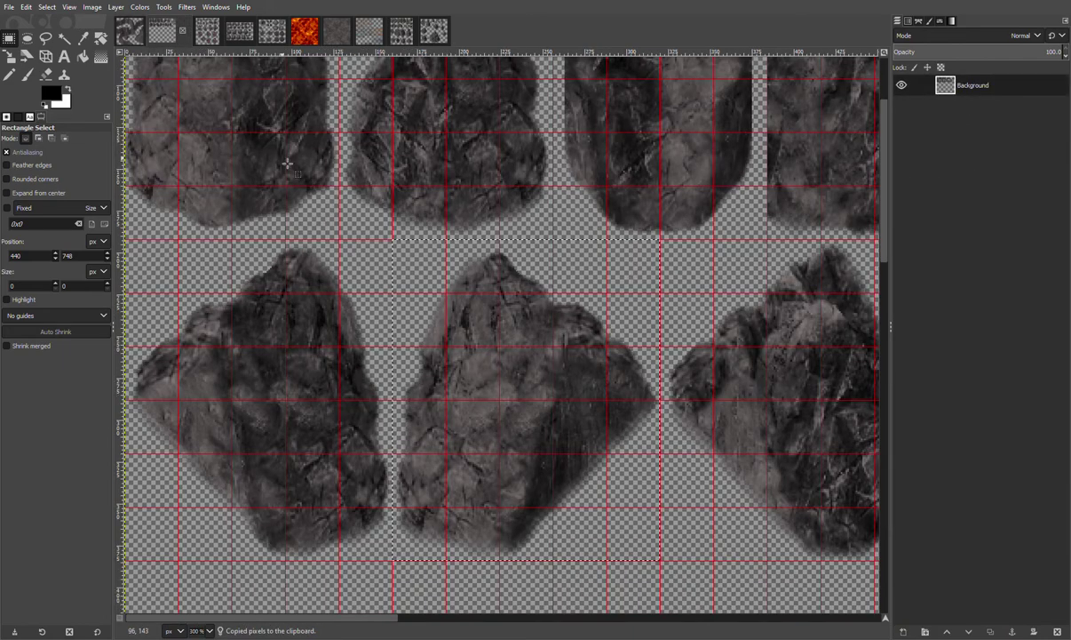
{"action": "scroll", "coordinate": [369, 256], "scroll_direction": "up", "scroll_amount": 3}
{"action": "left_click_drag", "start_coordinate": [320, 359], "coordinate": [85, 54]}
{"action": "key", "text": "ctrl+c"}
{"action": "left_click", "coordinate": [132, 33]}
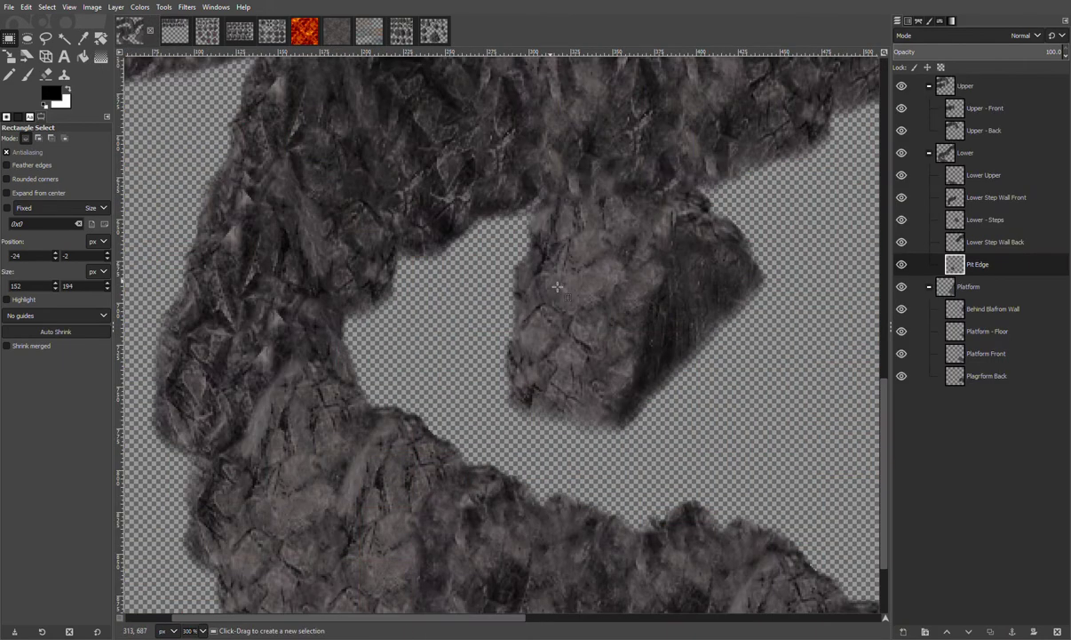
{"action": "key", "text": "ctrl+v"}
{"action": "left_click_drag", "start_coordinate": [494, 304], "coordinate": [698, 350]}
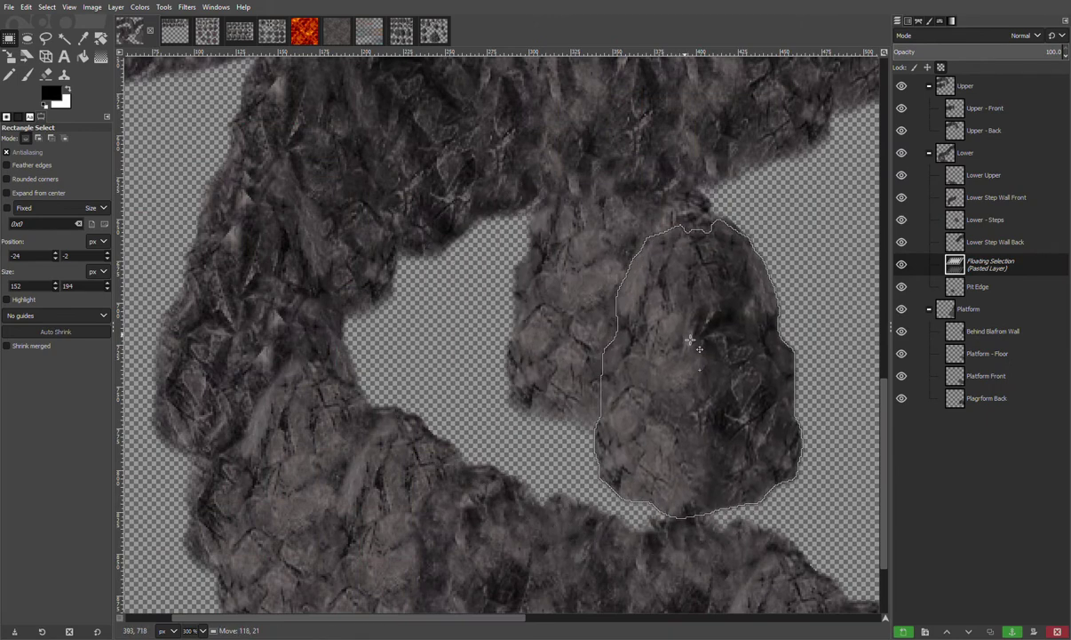
{"action": "left_click", "coordinate": [787, 208]}
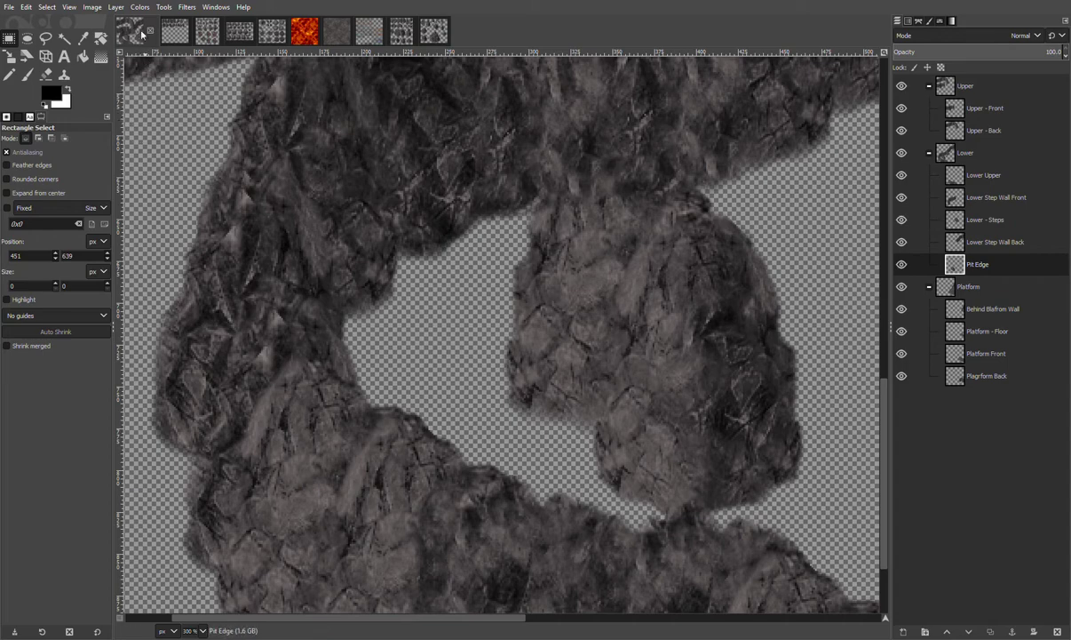
Copy the 160 × 192 px left-slanting rock and paste it below the previous piece, bridging down to the lower wall
{"action": "left_click", "coordinate": [173, 34]}
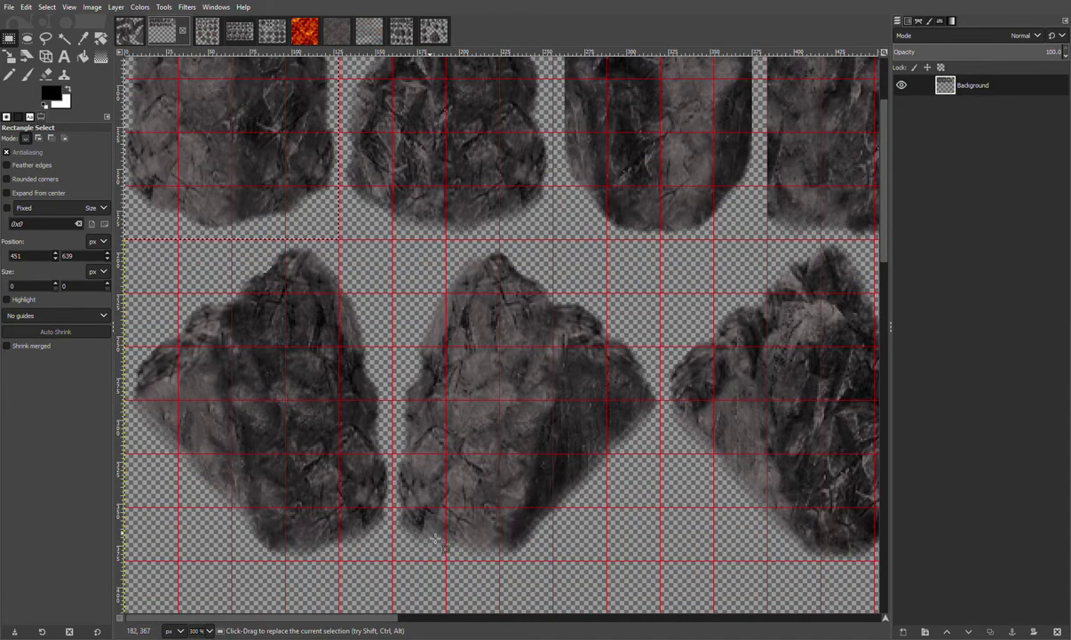
{"action": "left_click", "coordinate": [422, 548]}
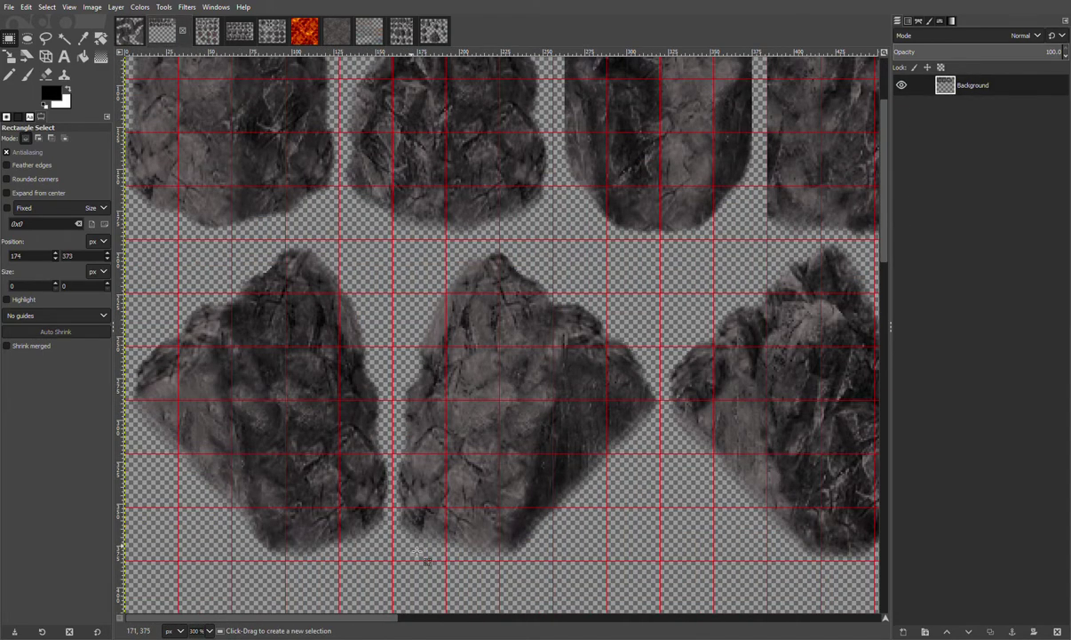
{"action": "left_click_drag", "start_coordinate": [399, 562], "coordinate": [125, 239]}
{"action": "key", "text": "ctrl+c"}
{"action": "left_click", "coordinate": [129, 31]}
{"action": "key", "text": "ctrl+v"}
{"action": "left_click_drag", "start_coordinate": [445, 181], "coordinate": [718, 407]}
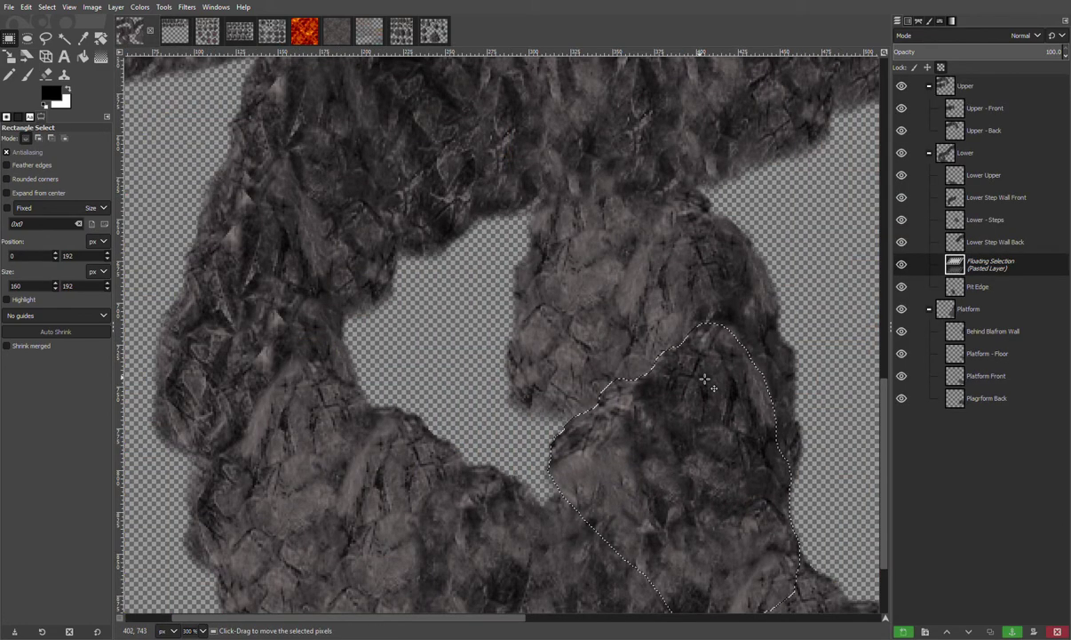
{"action": "left_click", "coordinate": [793, 261]}
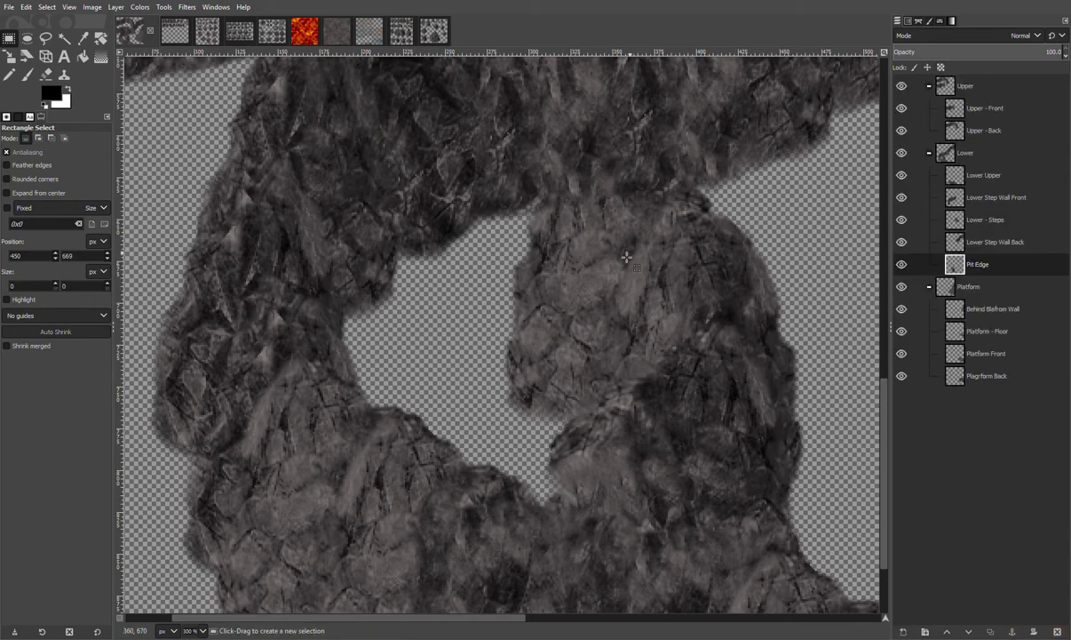
Copy the 128 × 192 px second rock of the tileset's upper row and paste it at the pit edge's lower left, over the slanted rock
{"action": "left_click", "coordinate": [176, 26]}
{"action": "left_click_drag", "start_coordinate": [347, 381], "coordinate": [554, 64]}
{"action": "key", "text": "ctrl+c"}
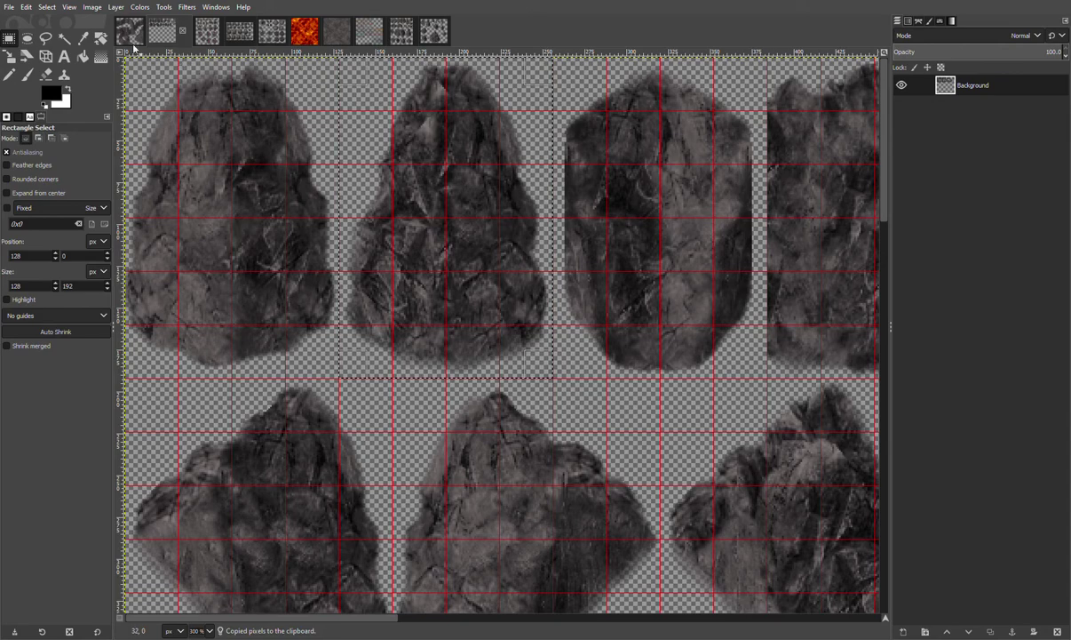
{"action": "left_click", "coordinate": [130, 31]}
{"action": "key", "text": "ctrl+v"}
{"action": "left_click_drag", "start_coordinate": [536, 255], "coordinate": [617, 489]}
{"action": "left_click_drag", "start_coordinate": [620, 445], "coordinate": [626, 440]}
{"action": "left_click", "coordinate": [732, 236]}
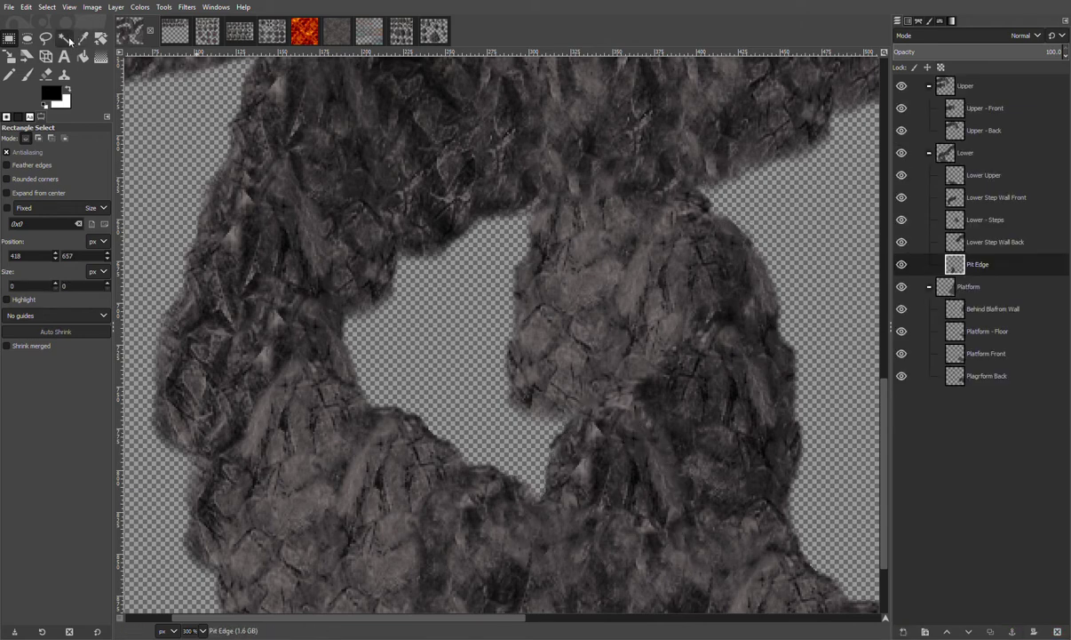
Trim the Pit Edge rocks to a narrow S-curved strip joining the middle and lower walls by outlining it freehand, inverting the selection and deleting the rest
{"action": "left_click", "coordinate": [45, 39]}
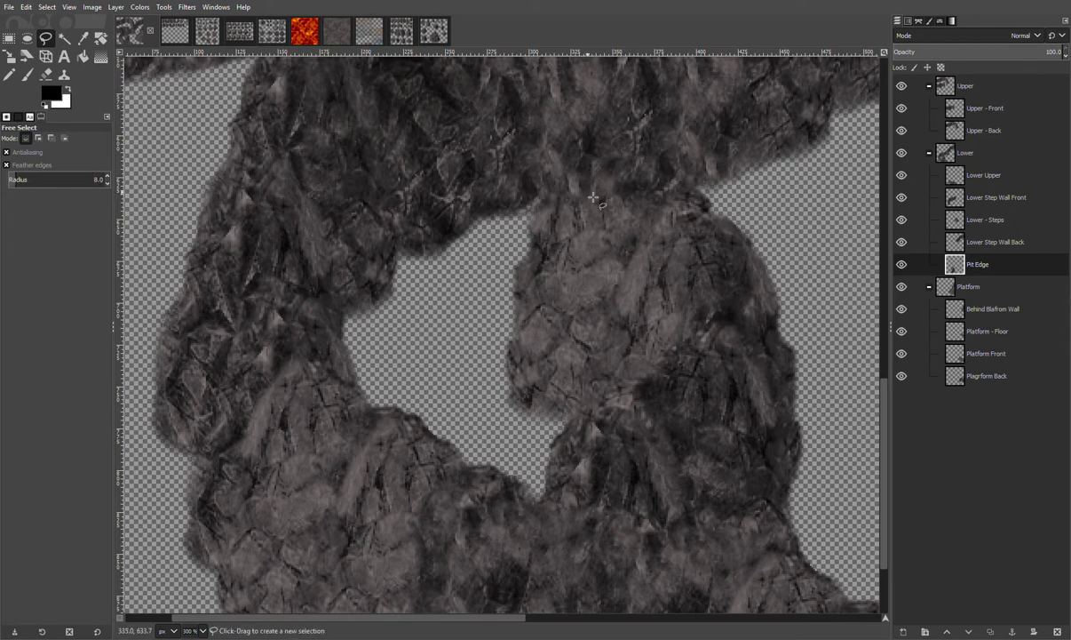
{"action": "left_click", "coordinate": [516, 130]}
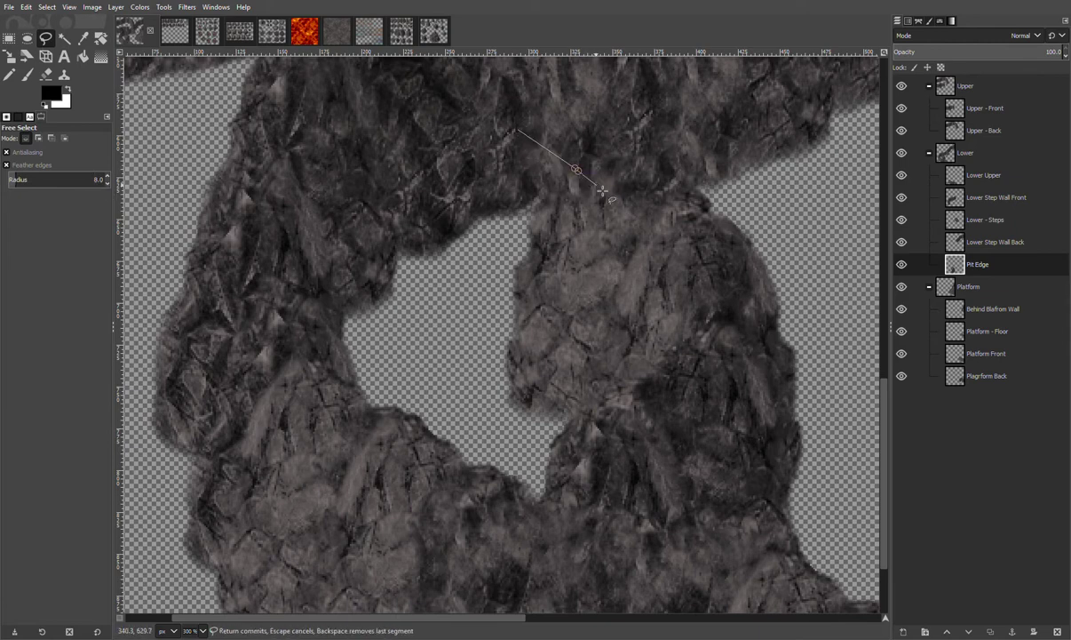
{"action": "mouse_move", "coordinate": [677, 269]}
{"action": "left_mouse_down"}
{"action": "mouse_move", "coordinate": [694, 341]}
{"action": "mouse_move", "coordinate": [658, 362]}
{"action": "left_mouse_up"}
{"action": "left_click", "coordinate": [621, 396]}
{"action": "left_click", "coordinate": [592, 417]}
{"action": "left_click", "coordinate": [574, 471]}
{"action": "left_click", "coordinate": [561, 541]}
{"action": "left_click", "coordinate": [597, 544]}
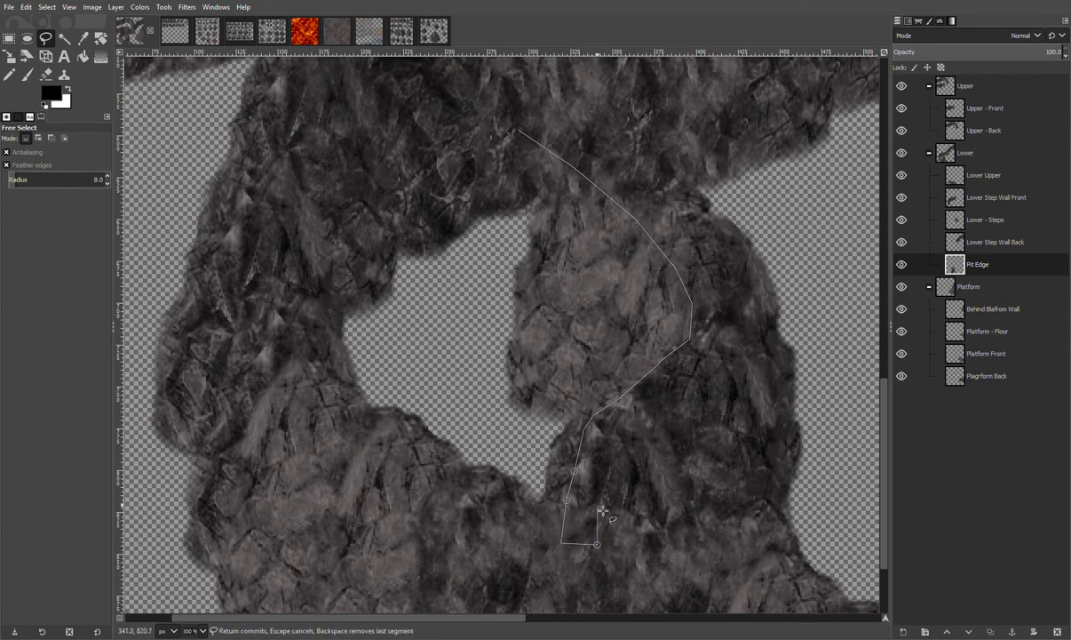
{"action": "left_click", "coordinate": [616, 443]}
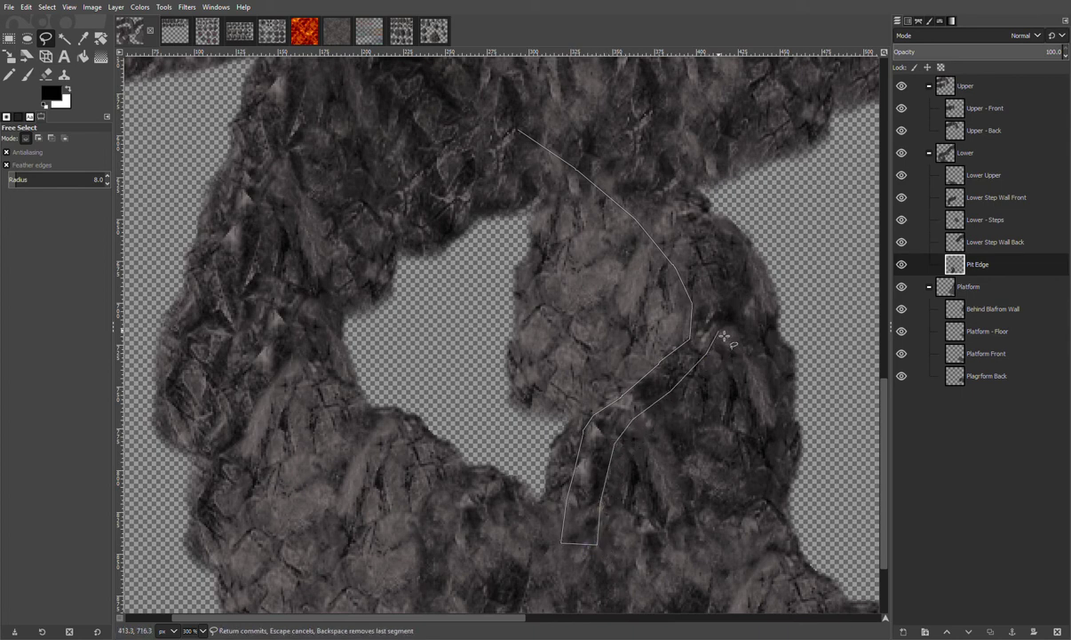
{"action": "left_click", "coordinate": [721, 304]}
{"action": "left_click", "coordinate": [672, 200]}
{"action": "left_click", "coordinate": [556, 114]}
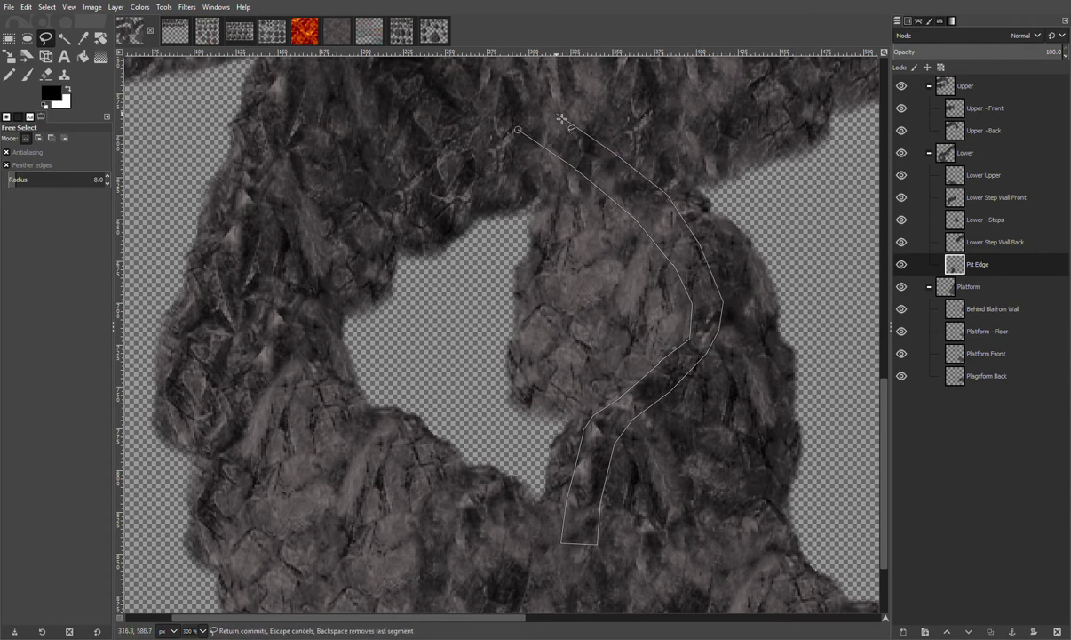
{"action": "left_click", "coordinate": [518, 130]}
{"action": "double_click", "coordinate": [592, 151]}
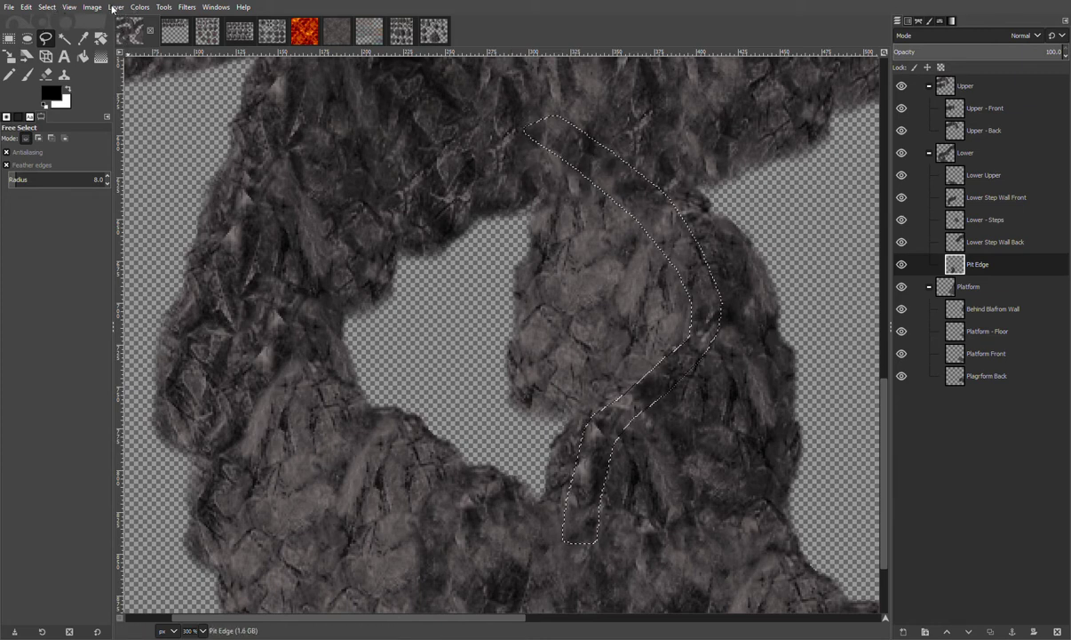
{"action": "left_click", "coordinate": [47, 7]}
{"action": "left_click", "coordinate": [67, 49]}
{"action": "key", "text": "Delete"}
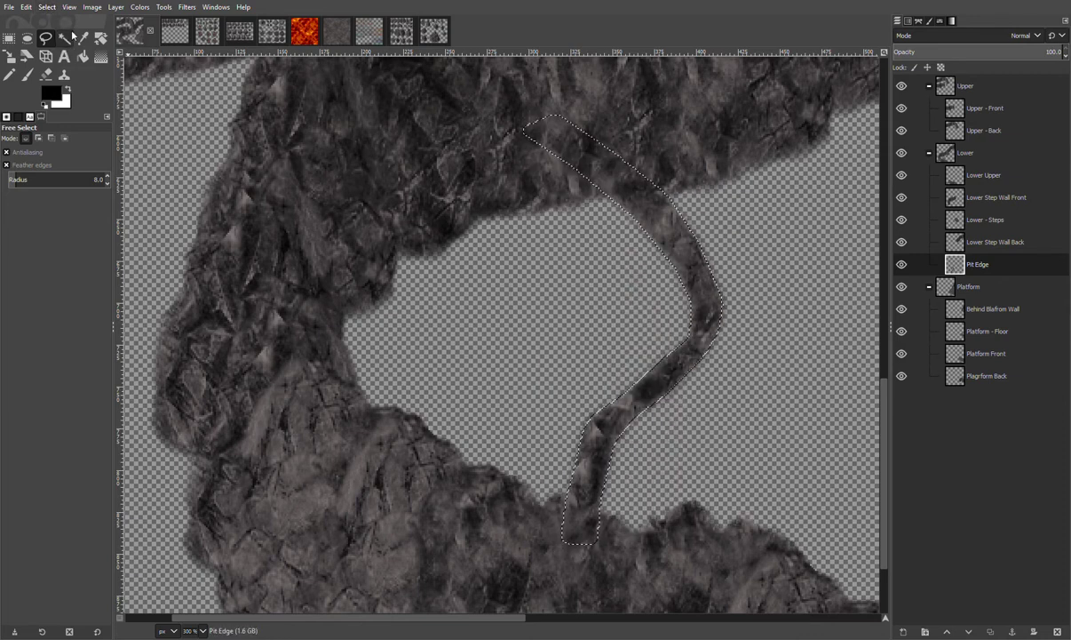
Clear the freehand selection around the Pit Edge strip
{"action": "left_click", "coordinate": [9, 38]}
{"action": "key", "text": "ctrl+a"}
{"action": "left_click_drag", "start_coordinate": [332, 366], "coordinate": [680, 489]}
{"action": "left_click_drag", "start_coordinate": [396, 279], "coordinate": [540, 469]}
{"action": "left_click", "coordinate": [582, 327]}
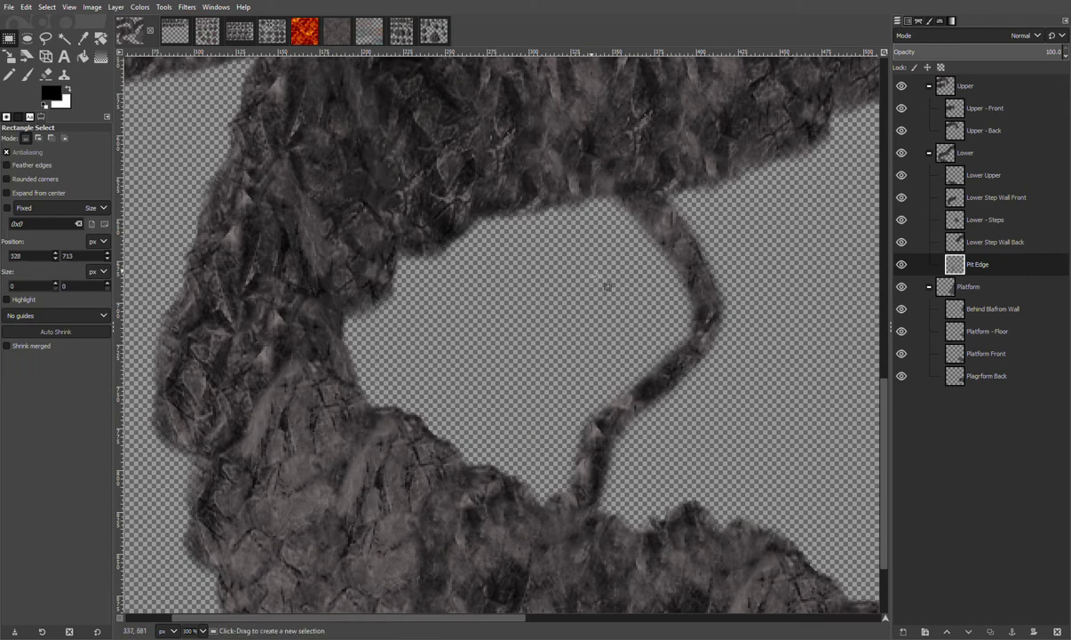
{"action": "scroll", "coordinate": [606, 286], "scroll_direction": "down", "scroll_amount": 3}
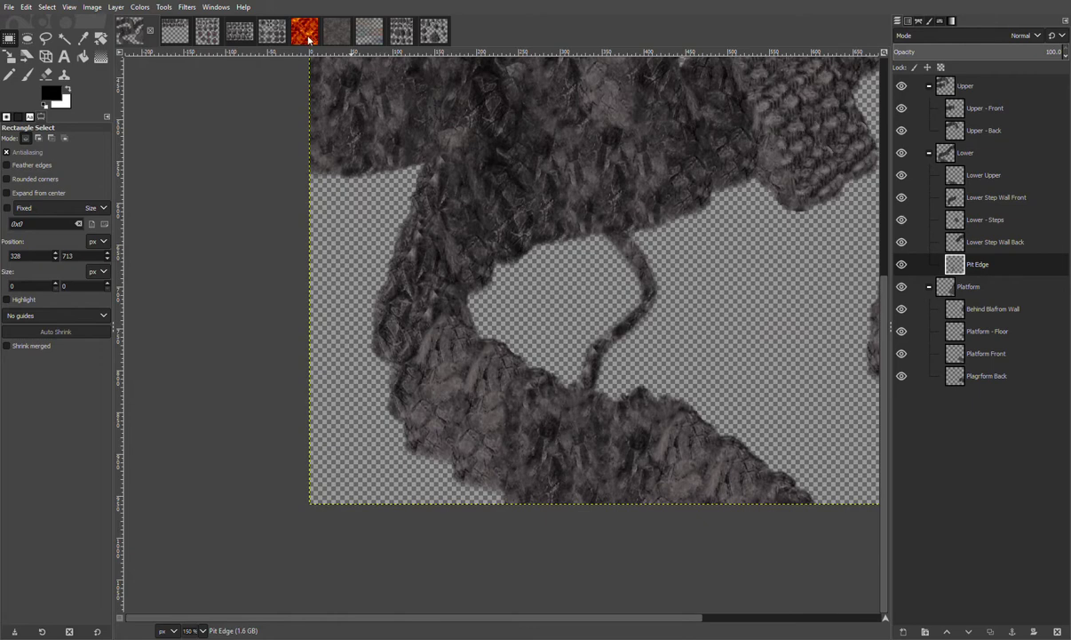
Copy the whole lava texture from its own image
{"action": "left_click", "coordinate": [307, 33]}
{"action": "mouse_move", "coordinate": [368, 210]}
{"action": "left_mouse_down"}
{"action": "mouse_move", "coordinate": [619, 468]}
{"action": "mouse_move", "coordinate": [635, 470]}
{"action": "left_mouse_up"}
{"action": "key", "text": "ctrl+c"}
Add a layer group named Floor to the map's Platform group, below the Plagrform Back layer
{"action": "left_click", "coordinate": [136, 40]}
{"action": "left_click", "coordinate": [981, 377]}
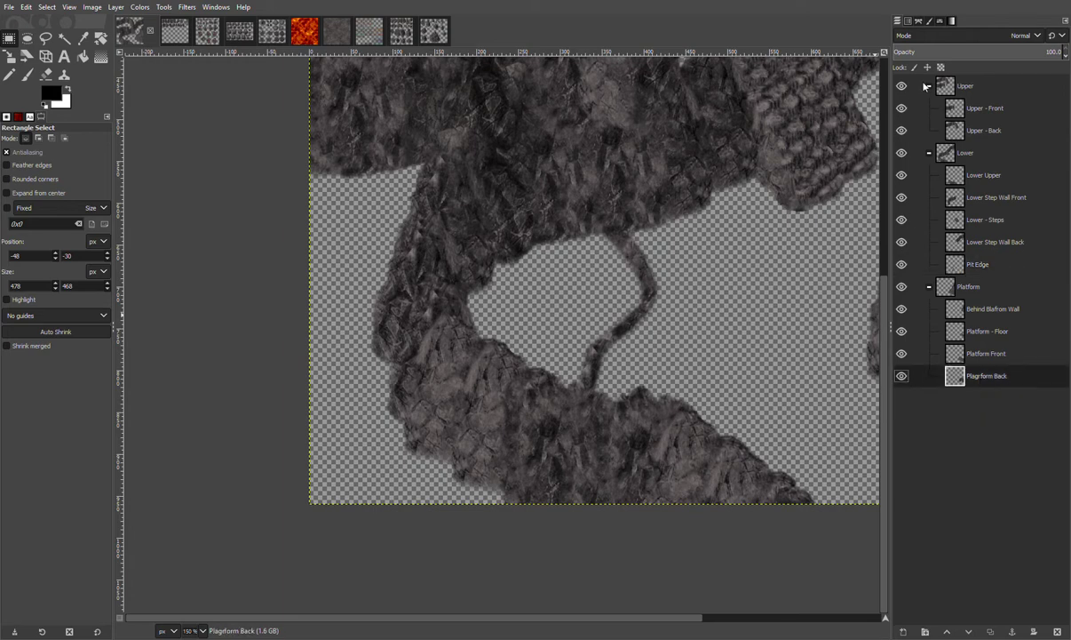
{"action": "key", "text": "ctrl+shift+g"}
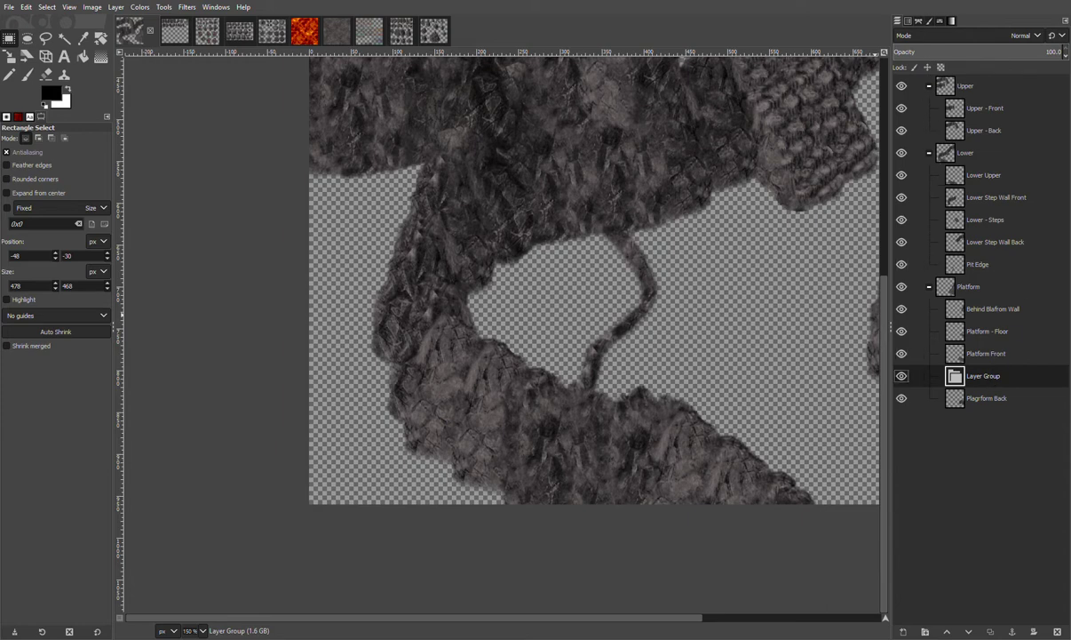
{"action": "key", "text": "Return"}
{"action": "left_click_drag", "start_coordinate": [979, 393], "coordinate": [978, 403]}
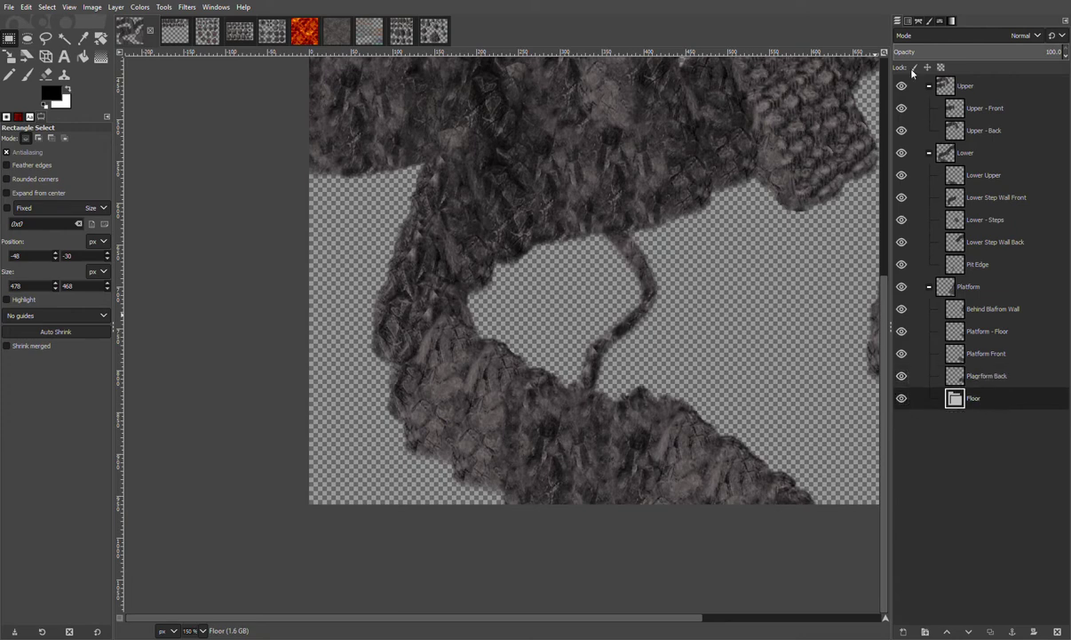
Paste the lava on a new Lava layer in the Floor group, move it behind the pit opening and anchor it
{"action": "key", "text": "ctrl+v"}
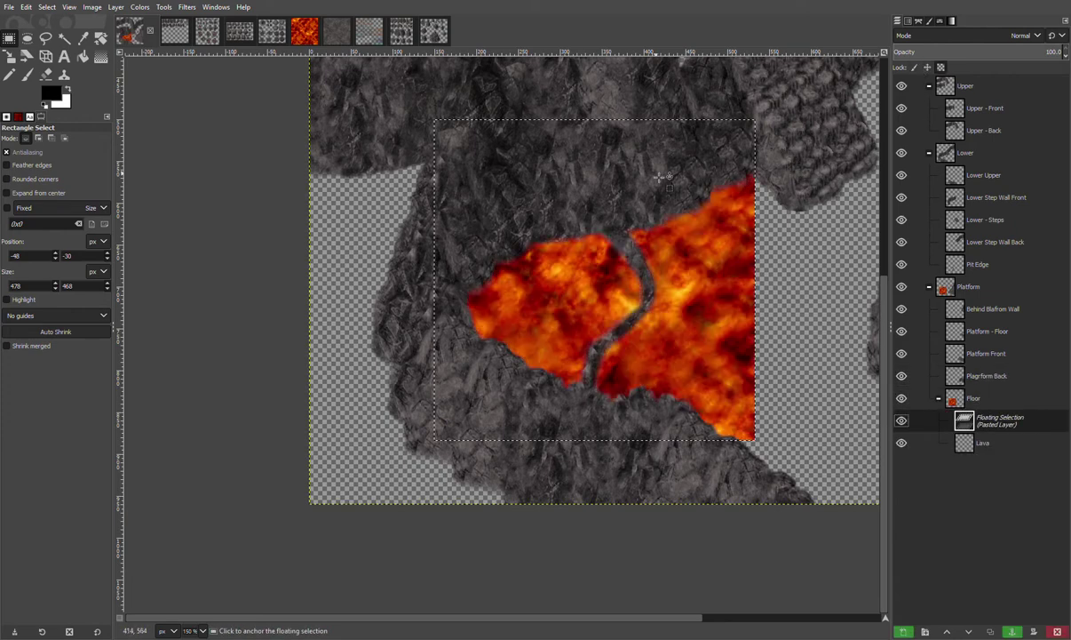
{"action": "left_click_drag", "start_coordinate": [783, 321], "coordinate": [652, 348]}
{"action": "left_click", "coordinate": [703, 253]}
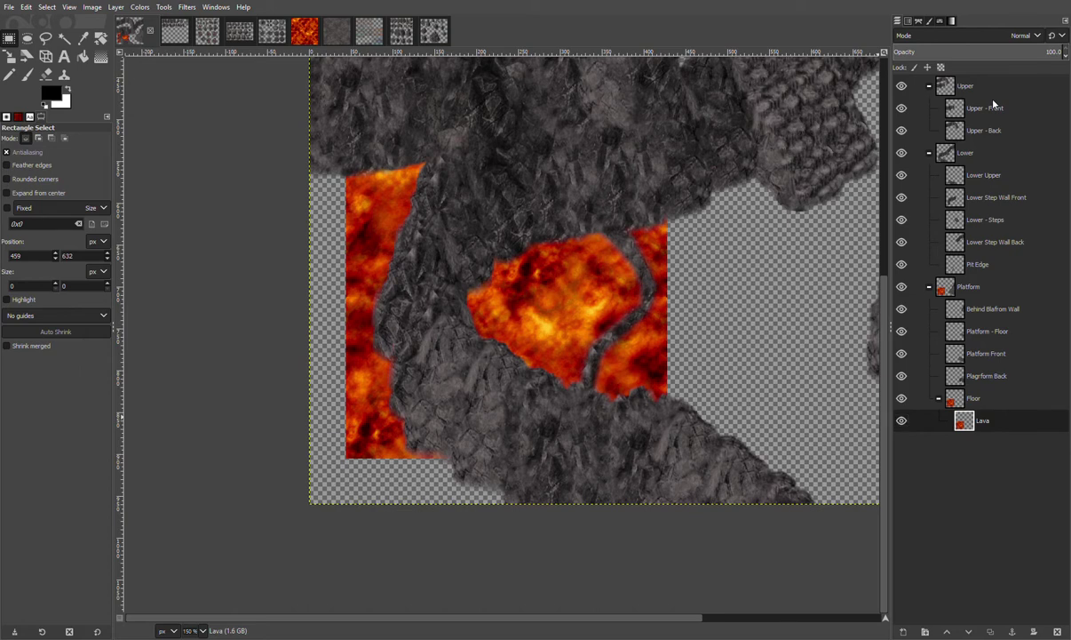
Add a Cave Floor layer above Lava and copy the whole dark cave ground texture from its image
{"action": "key", "text": "Return"}
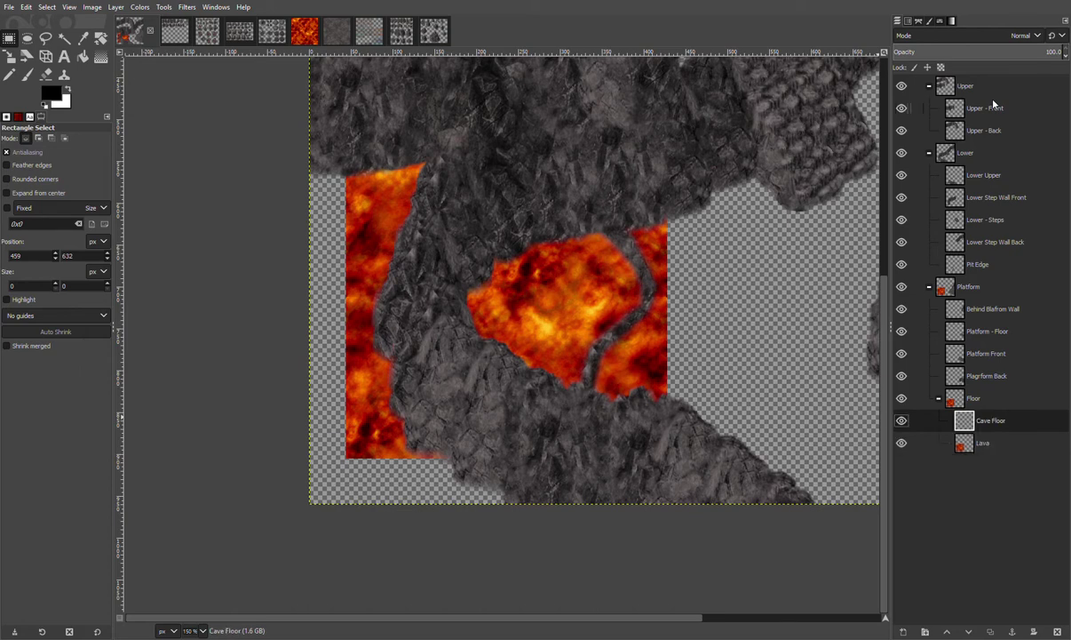
{"action": "left_click", "coordinate": [335, 32]}
{"action": "left_click_drag", "start_coordinate": [331, 173], "coordinate": [700, 515]}
{"action": "key", "text": "ctrl+c"}
{"action": "left_click", "coordinate": [535, 130]}
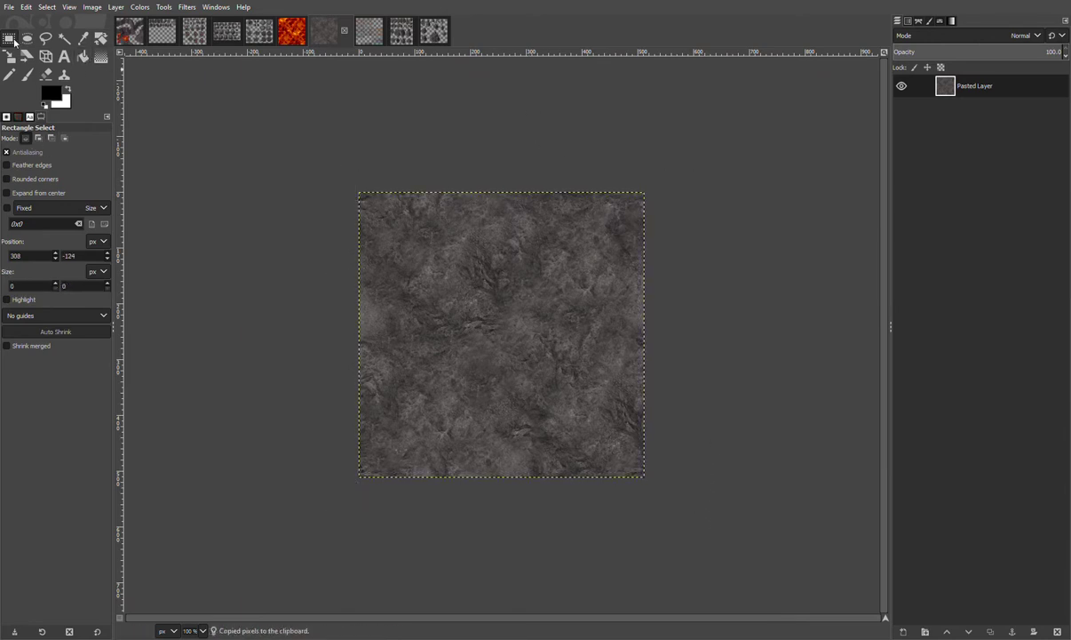
{"action": "left_click", "coordinate": [130, 39]}
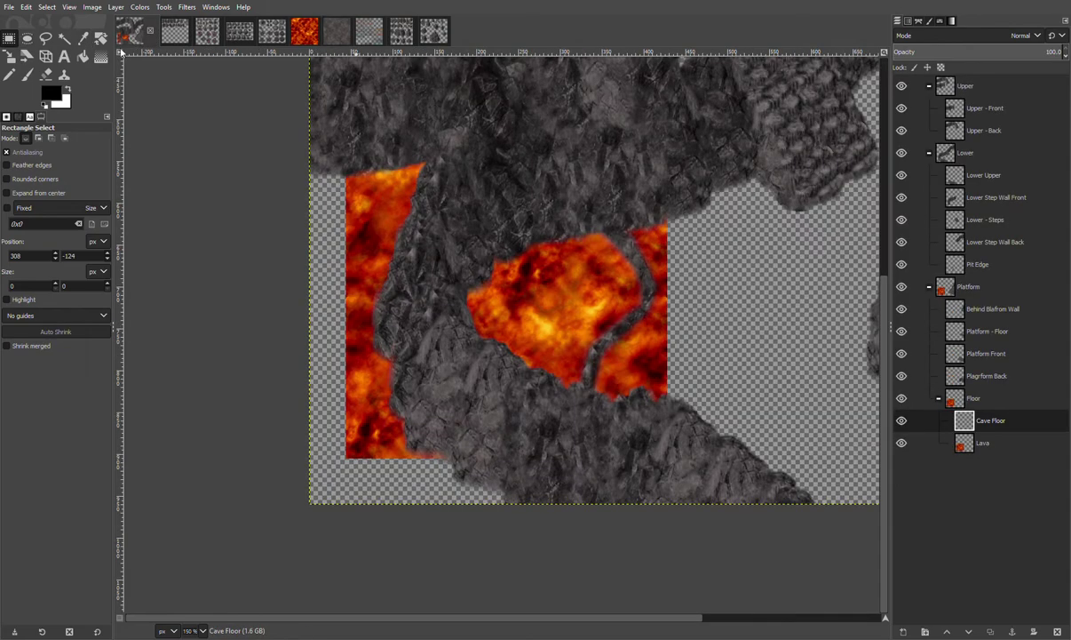
Fill the entire Cave Floor layer with the Clipboard Image pattern
{"action": "left_click", "coordinate": [82, 56]}
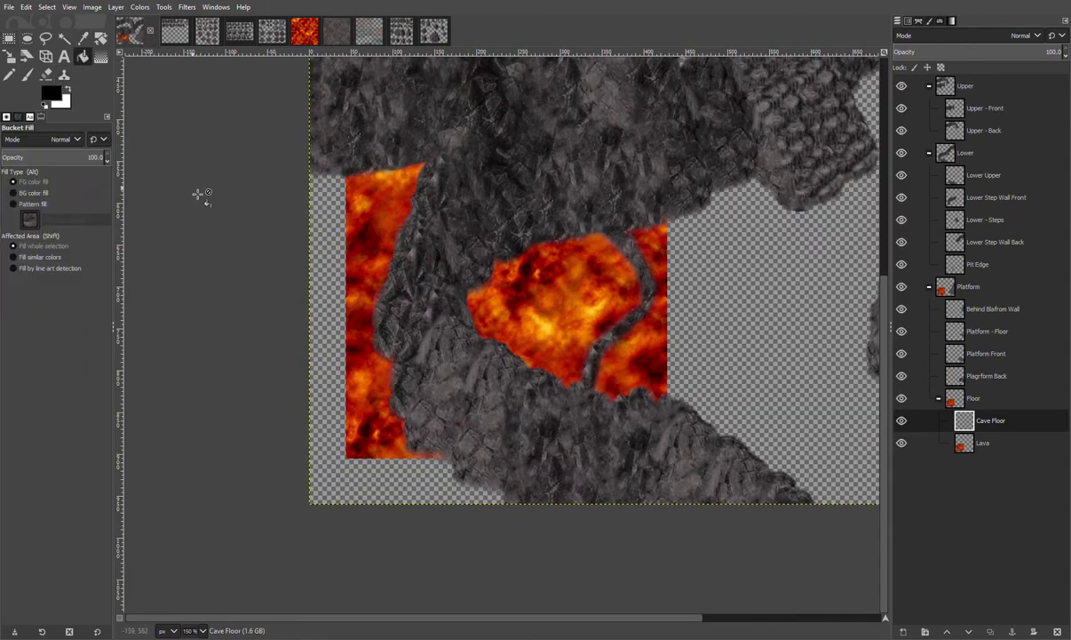
{"action": "left_click", "coordinate": [12, 204]}
{"action": "left_click", "coordinate": [350, 301]}
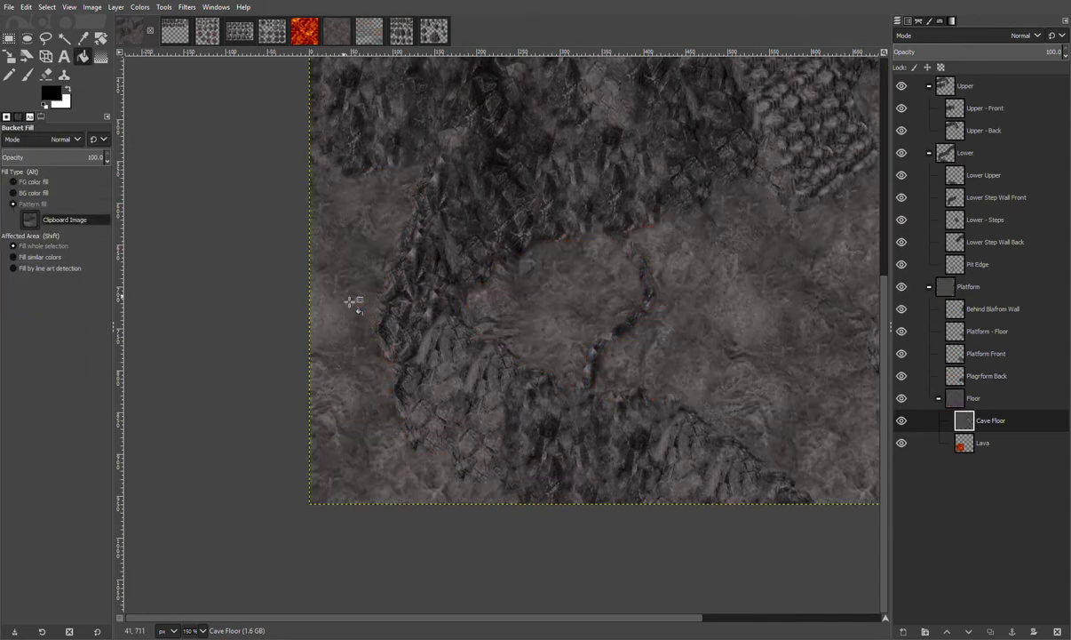
{"action": "key", "text": "r"}
{"action": "left_click", "coordinate": [570, 272]}
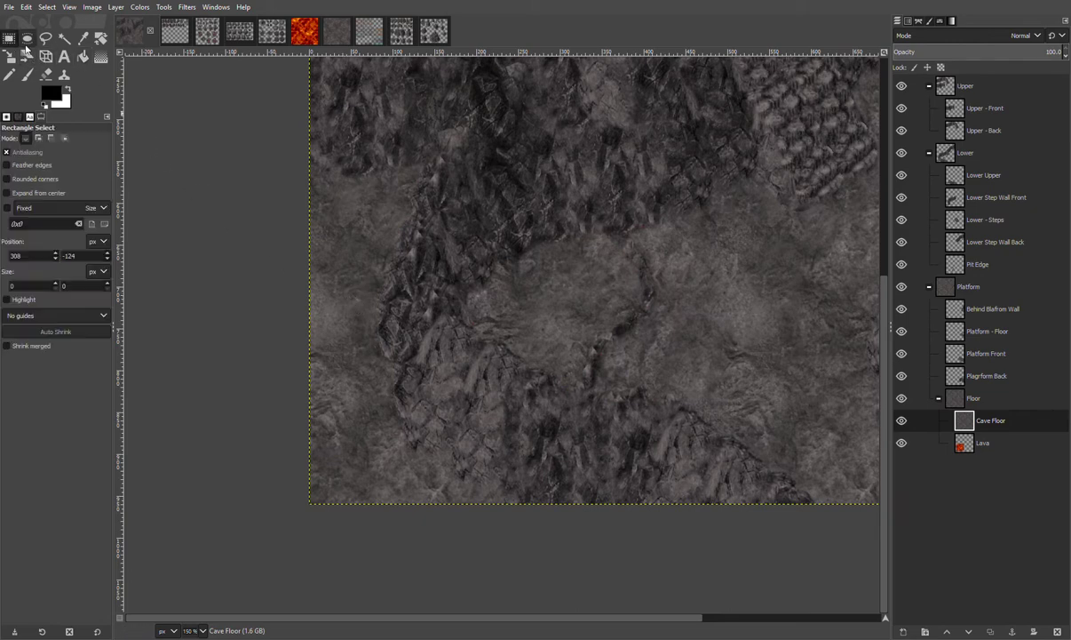
Cut the lava pit out of Cave Floor by outlining it freehand along the pit edge, without feathering, deleting the area and clearing the selection
{"action": "scroll", "coordinate": [573, 276], "scroll_direction": "up", "scroll_amount": 3}
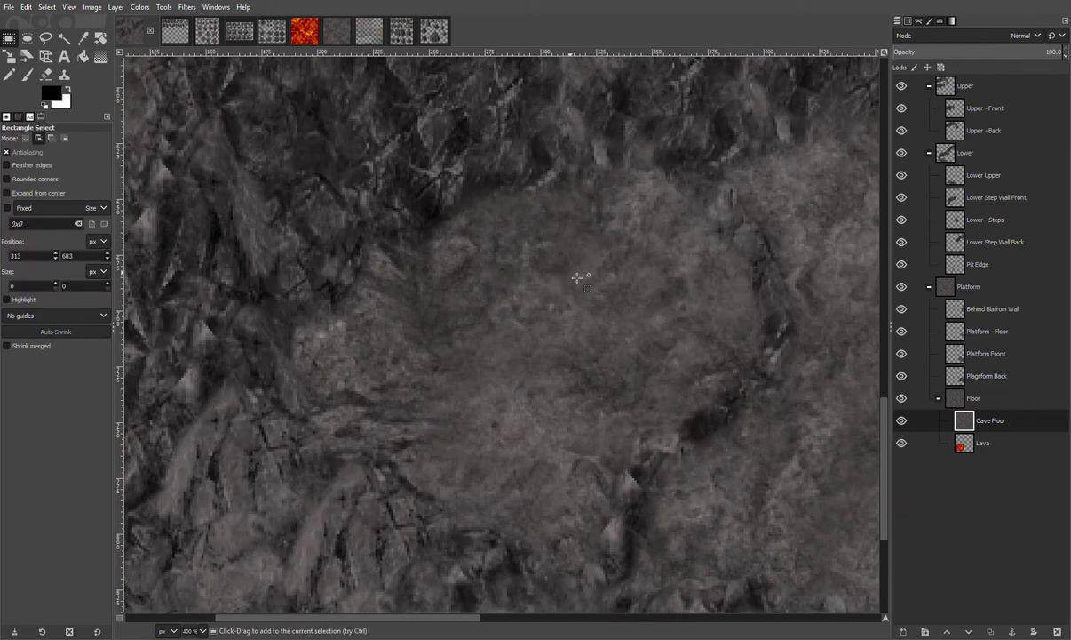
{"action": "scroll", "coordinate": [603, 279], "scroll_direction": "down", "scroll_amount": 1}
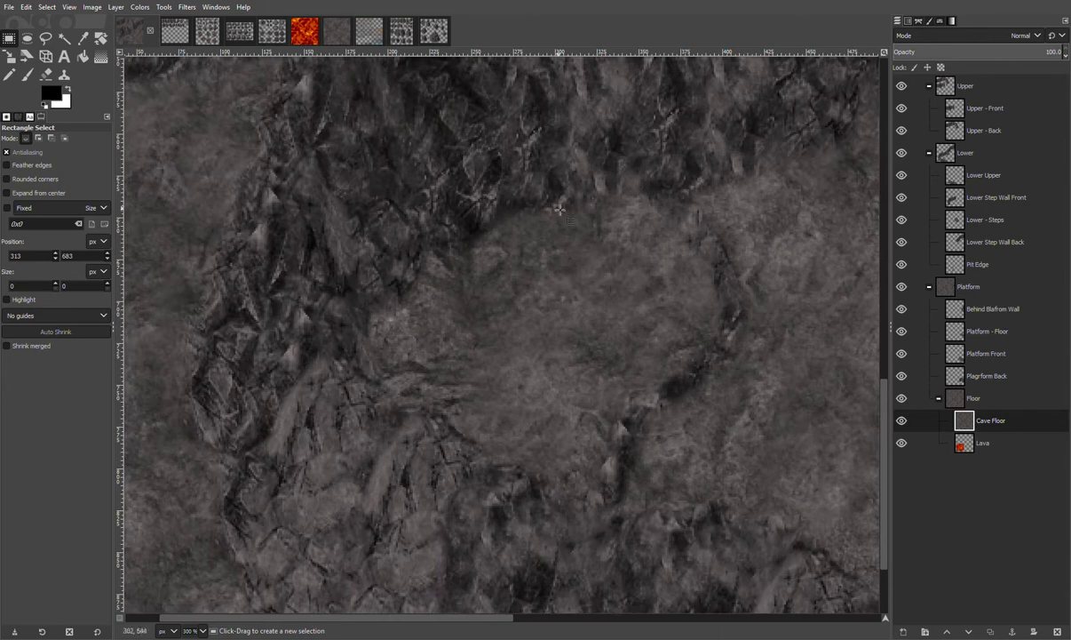
{"action": "left_click", "coordinate": [45, 38]}
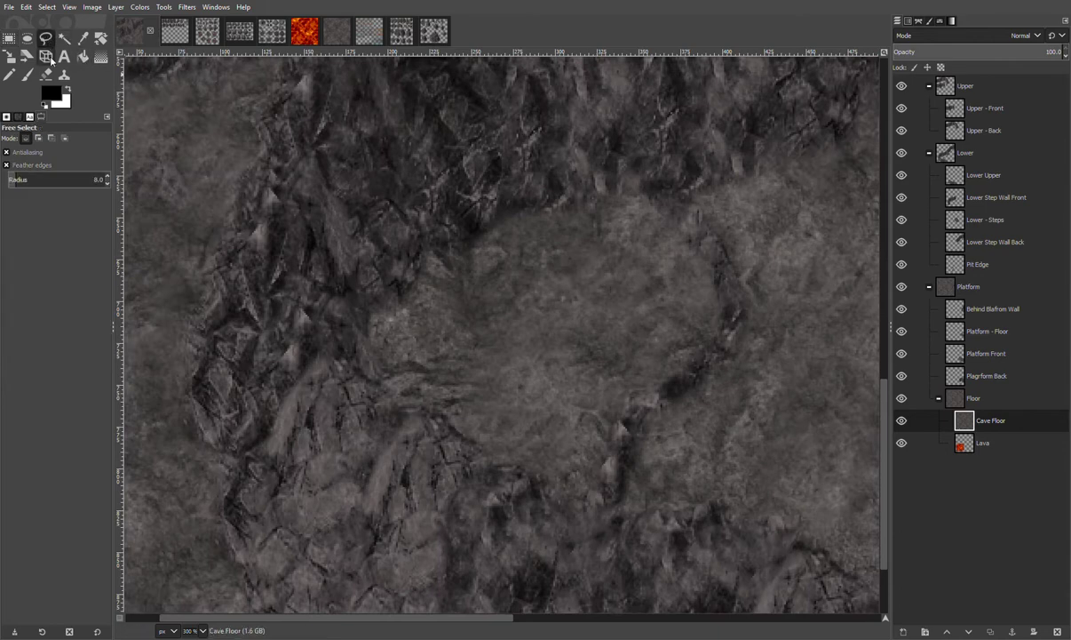
{"action": "left_click", "coordinate": [27, 165]}
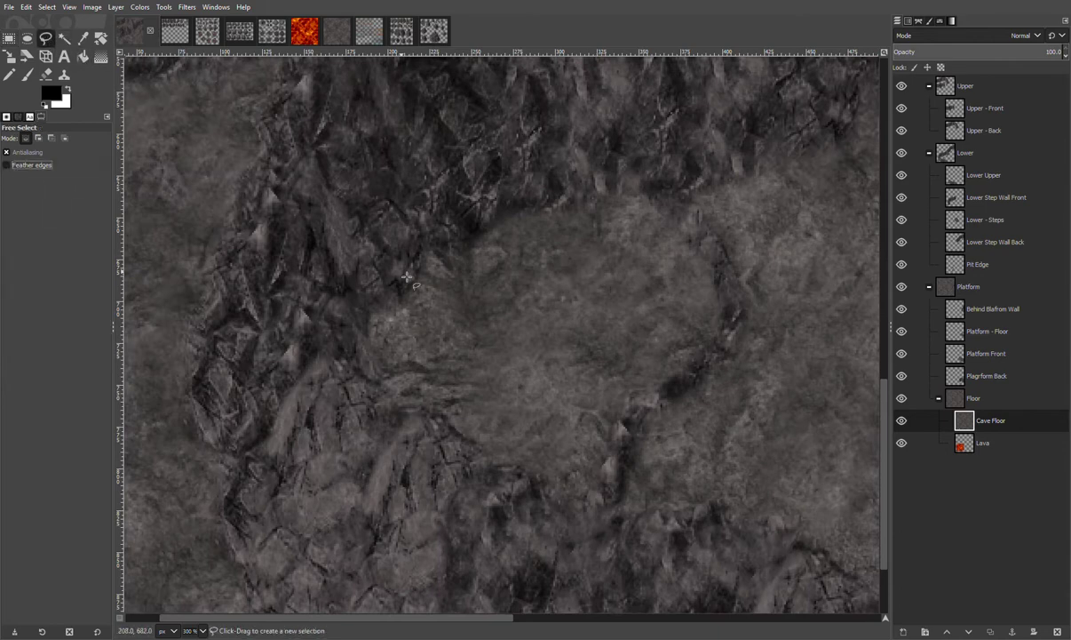
{"action": "left_click", "coordinate": [430, 193]}
{"action": "left_click", "coordinate": [546, 145]}
{"action": "left_click", "coordinate": [637, 156]}
{"action": "mouse_move", "coordinate": [730, 280]}
{"action": "left_mouse_down"}
{"action": "mouse_move", "coordinate": [739, 318]}
{"action": "mouse_move", "coordinate": [717, 364]}
{"action": "mouse_move", "coordinate": [667, 391]}
{"action": "left_mouse_up"}
{"action": "left_click", "coordinate": [633, 414]}
{"action": "left_click", "coordinate": [622, 436]}
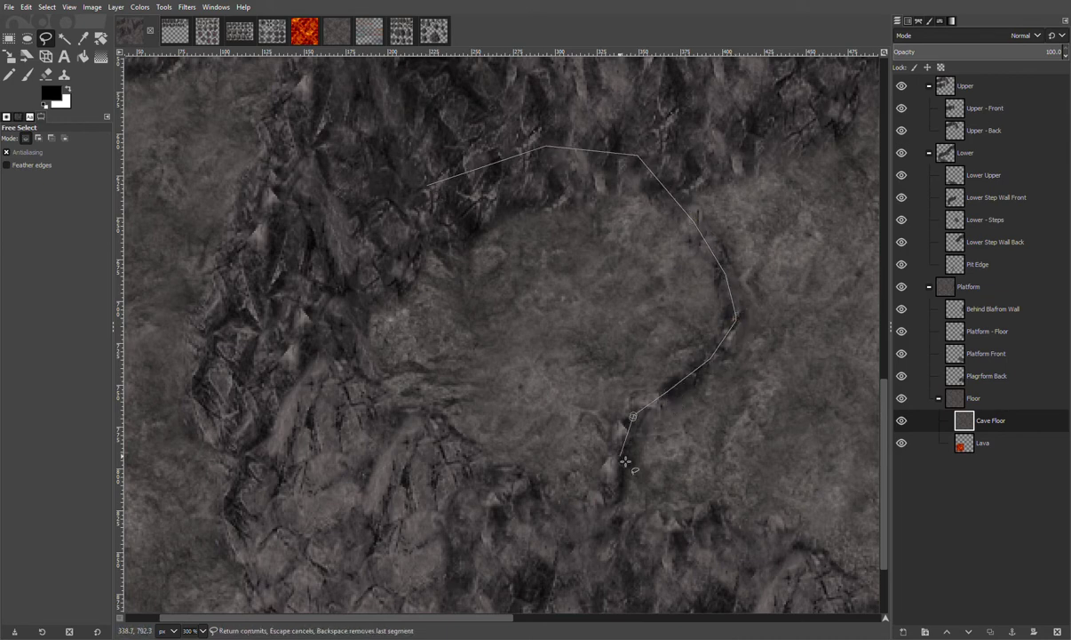
{"action": "left_click", "coordinate": [597, 565]}
{"action": "left_click", "coordinate": [422, 558]}
{"action": "left_click", "coordinate": [292, 441]}
{"action": "left_click", "coordinate": [271, 291]}
{"action": "left_click", "coordinate": [364, 190]}
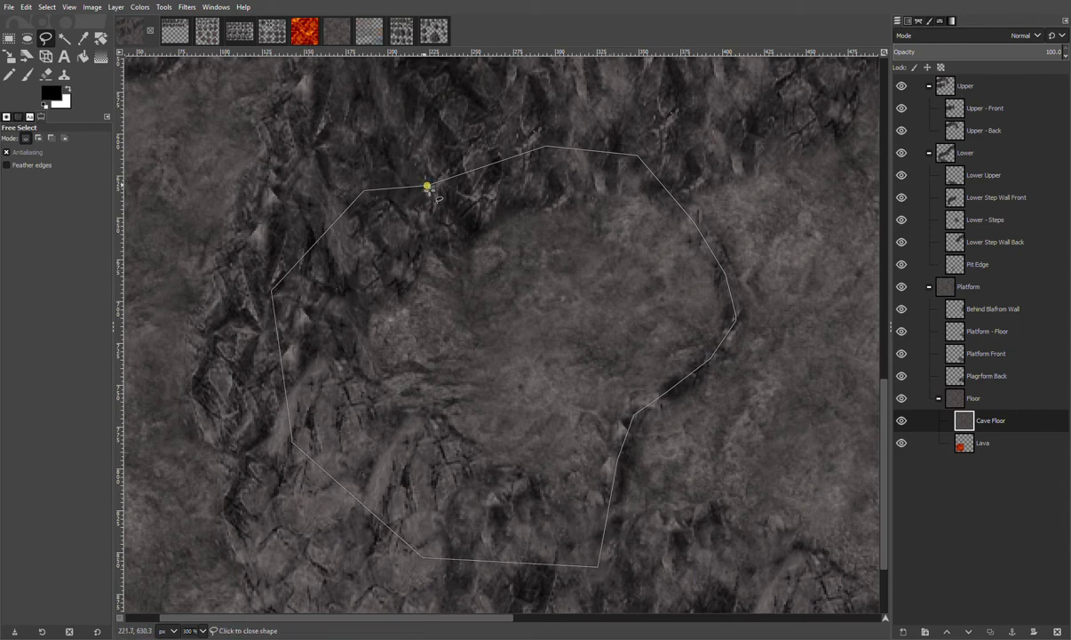
{"action": "left_click", "coordinate": [427, 187]}
{"action": "key", "text": "Return"}
{"action": "key", "text": "Delete"}
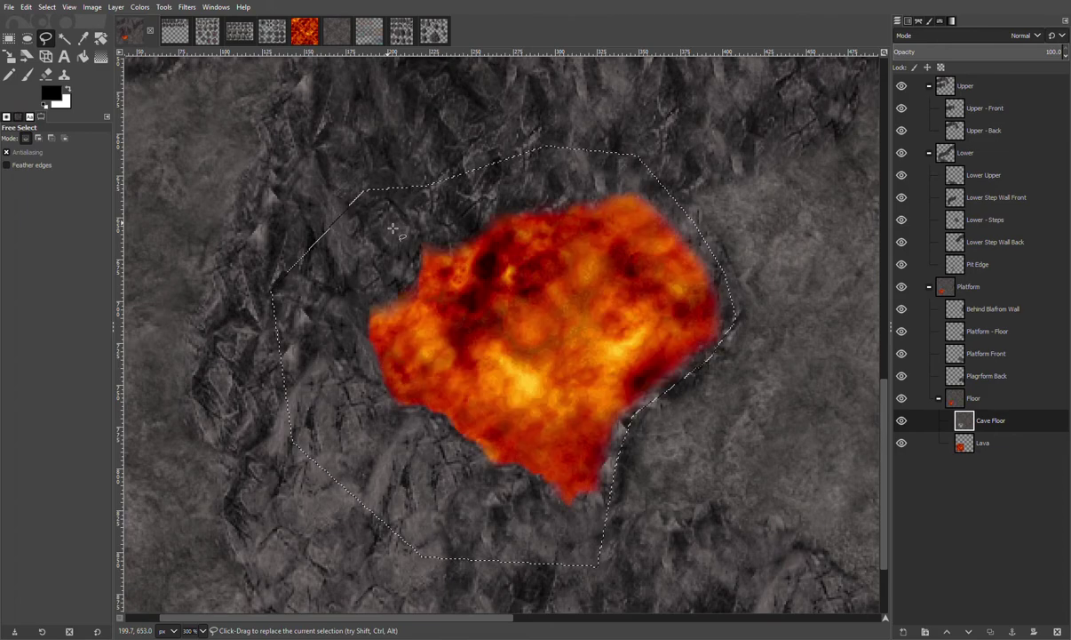
{"action": "left_click", "coordinate": [8, 38]}
{"action": "left_click", "coordinate": [781, 154]}
{"action": "scroll", "coordinate": [781, 153], "scroll_direction": "down", "scroll_amount": 4}
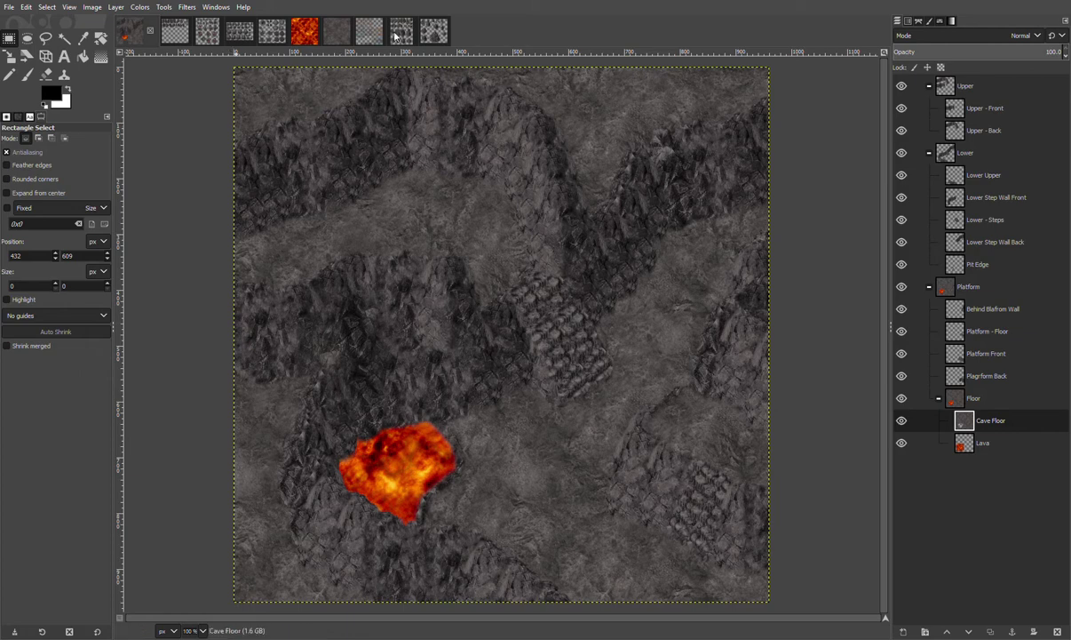
Open the ground tile sheet that contains the FullTile and RoundTile layers
{"action": "left_click", "coordinate": [366, 34]}
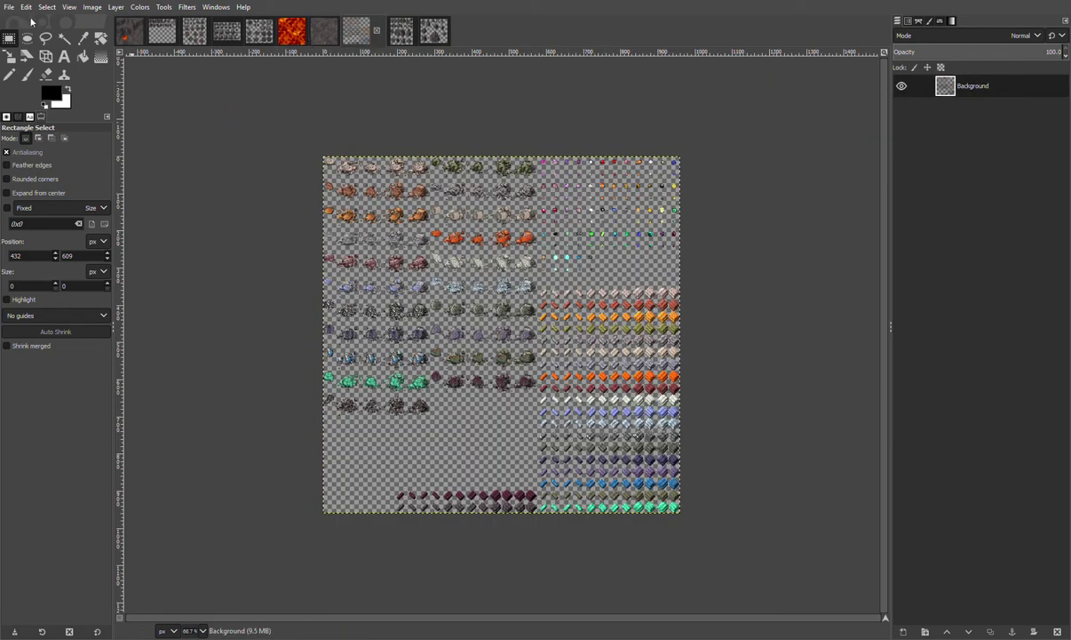
{"action": "left_click", "coordinate": [10, 8]}
{"action": "left_click", "coordinate": [37, 53]}
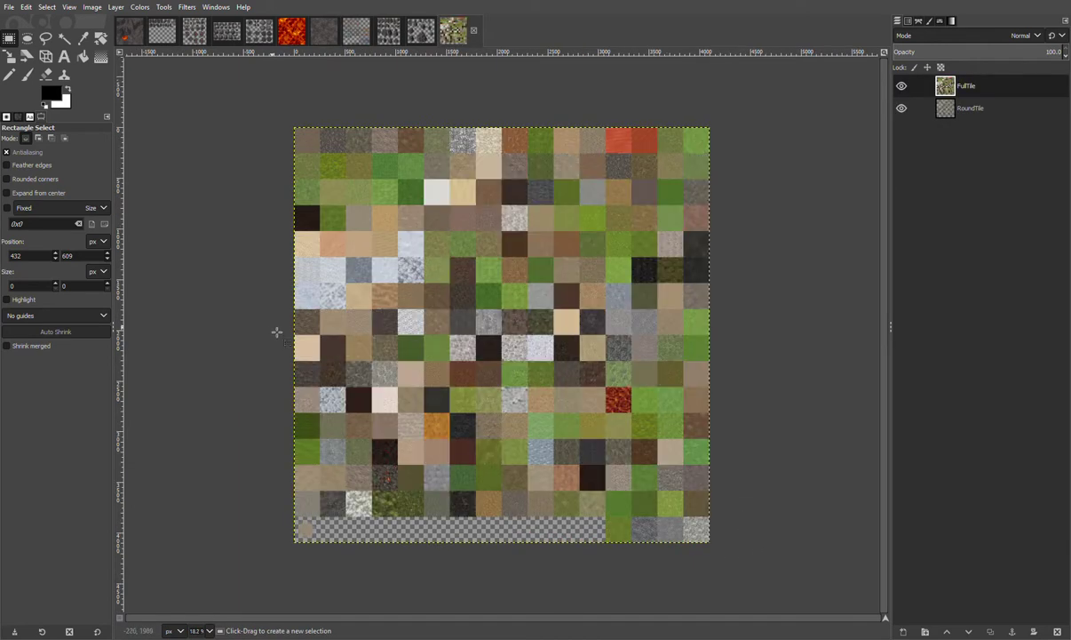
Copy a 156 × 159 px Cave Floor sample from the map and paste it over the FullTile tiles for comparison
{"action": "left_click", "coordinate": [125, 38]}
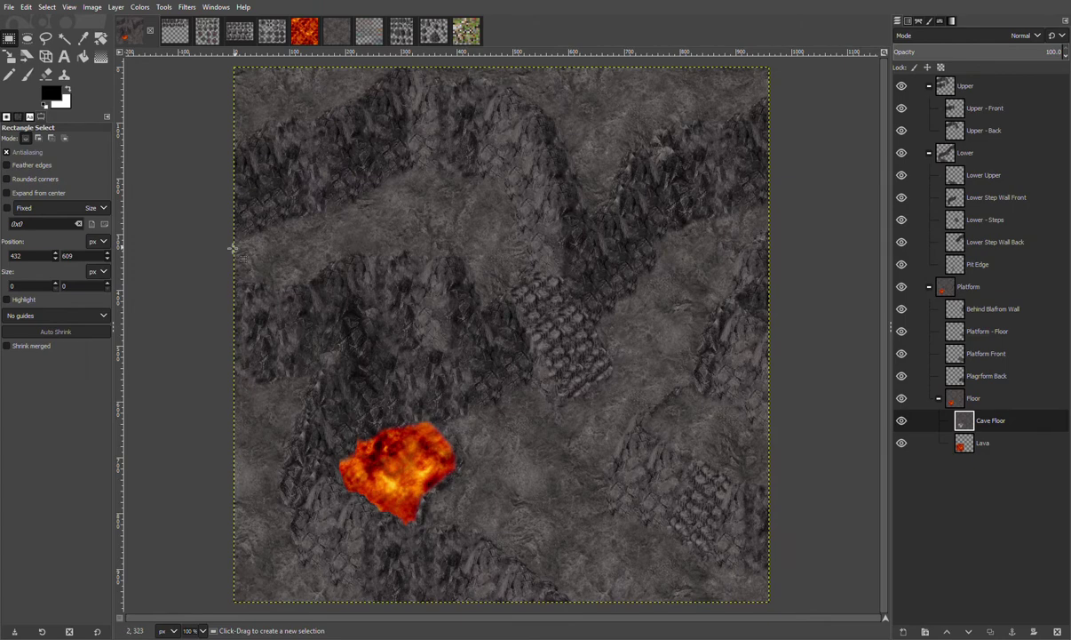
{"action": "left_click_drag", "start_coordinate": [605, 402], "coordinate": [692, 491]}
{"action": "key", "text": "ctrl"}
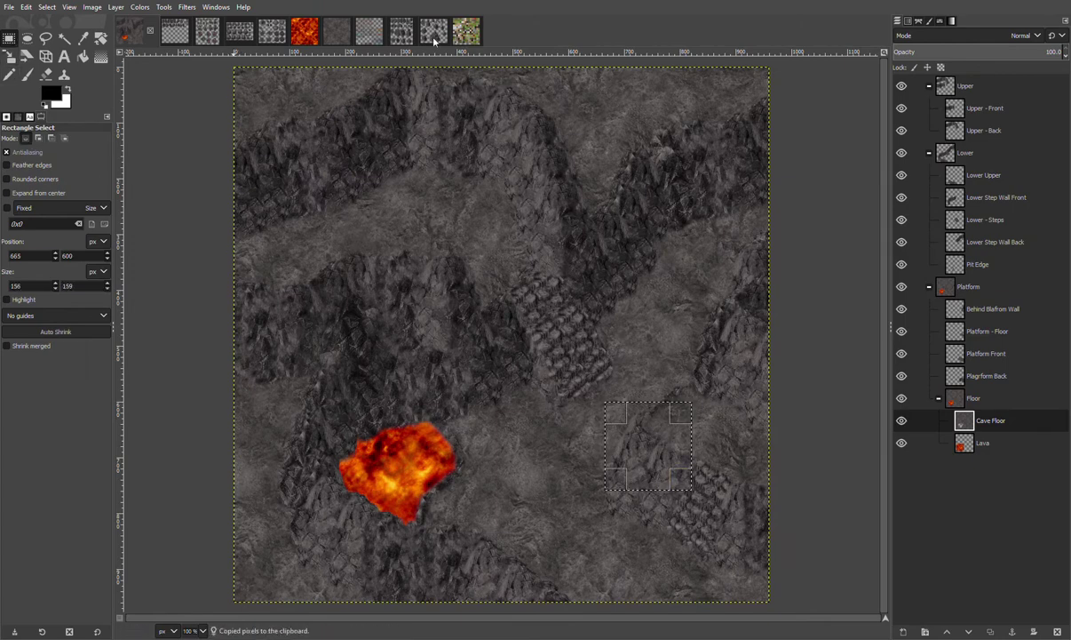
{"action": "left_click", "coordinate": [466, 32]}
{"action": "key", "text": "plus"}
{"action": "key", "text": "plus"}
{"action": "key", "text": "plus"}
{"action": "key", "text": "plus"}
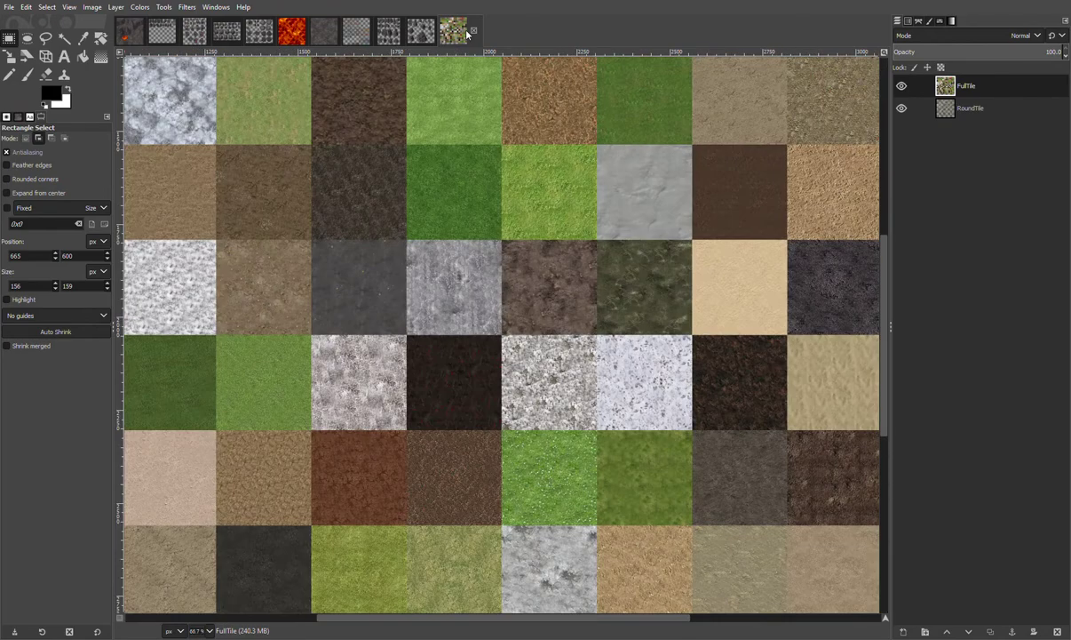
{"action": "key", "text": "1"}
{"action": "key", "text": "ctrl+v"}
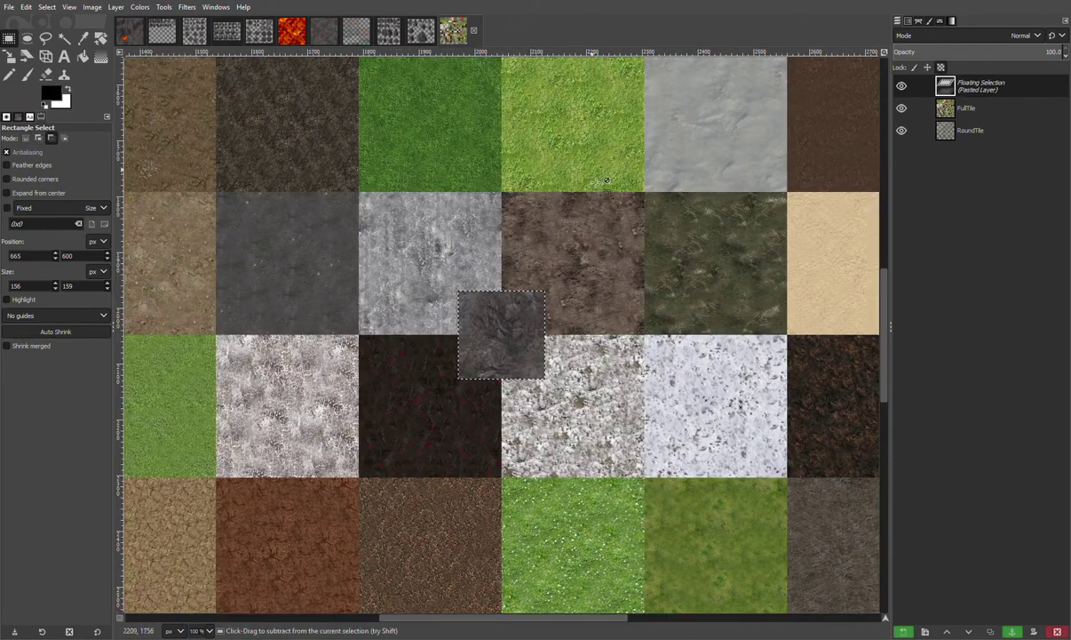
Compare the pasted sample with the sheet's ground tiles and end the floating selection
{"action": "left_click_drag", "start_coordinate": [522, 346], "coordinate": [476, 134]}
{"action": "left_click_drag", "start_coordinate": [444, 48], "coordinate": [498, 221]}
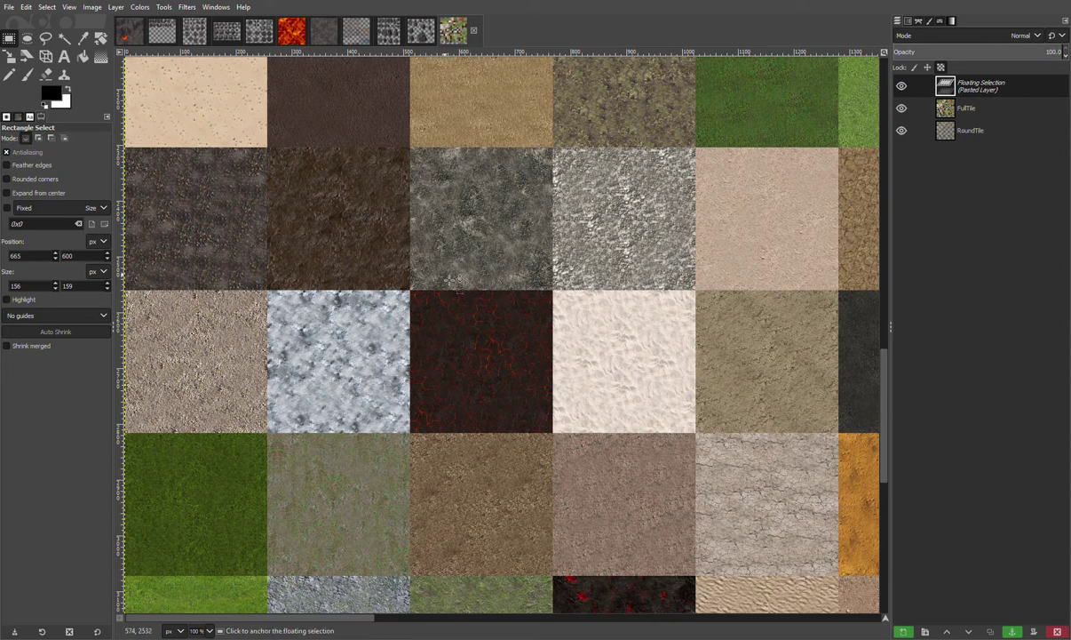
{"action": "left_click", "coordinate": [435, 271]}
Copy the 256 × 256 px mottled grey tile above the dark lava-cracked tile and return to the map
{"action": "left_click_drag", "start_coordinate": [410, 290], "coordinate": [552, 148]}
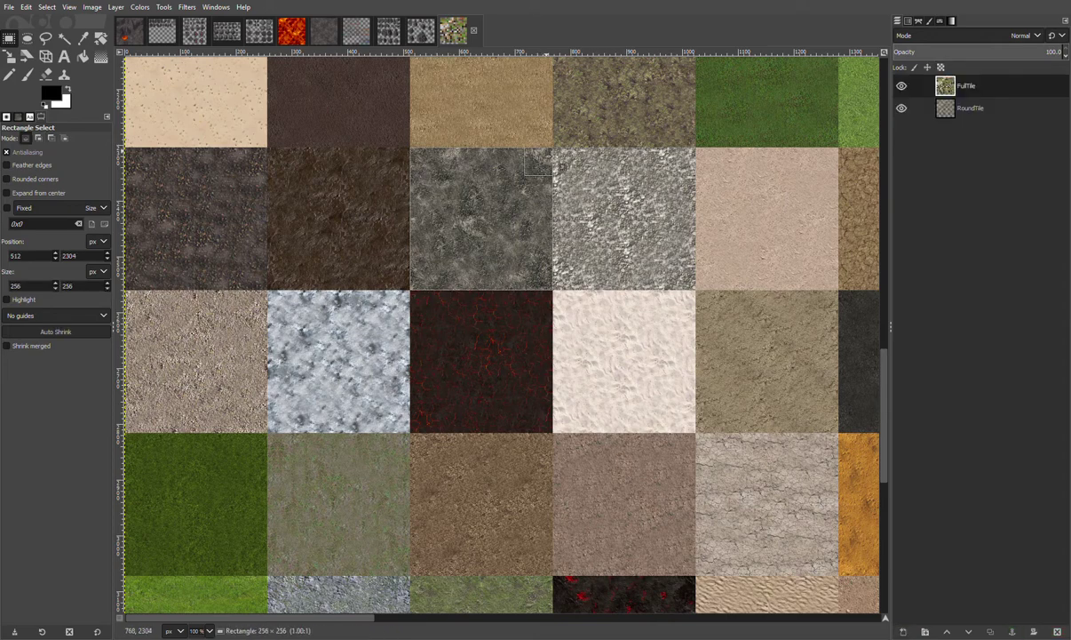
{"action": "key", "text": "ctrl+c"}
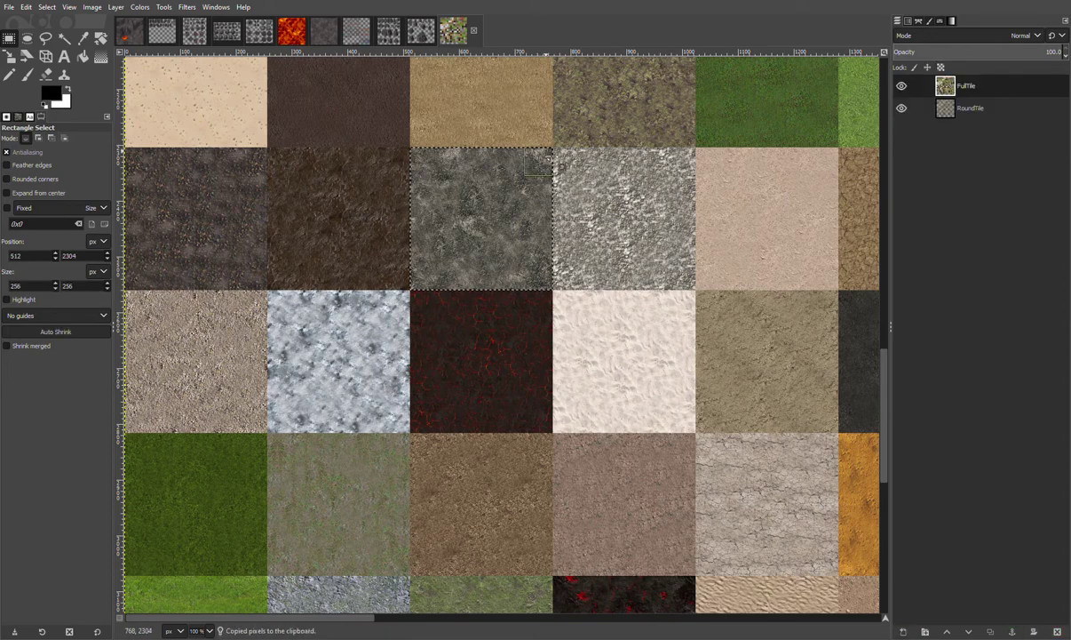
{"action": "left_click", "coordinate": [127, 37]}
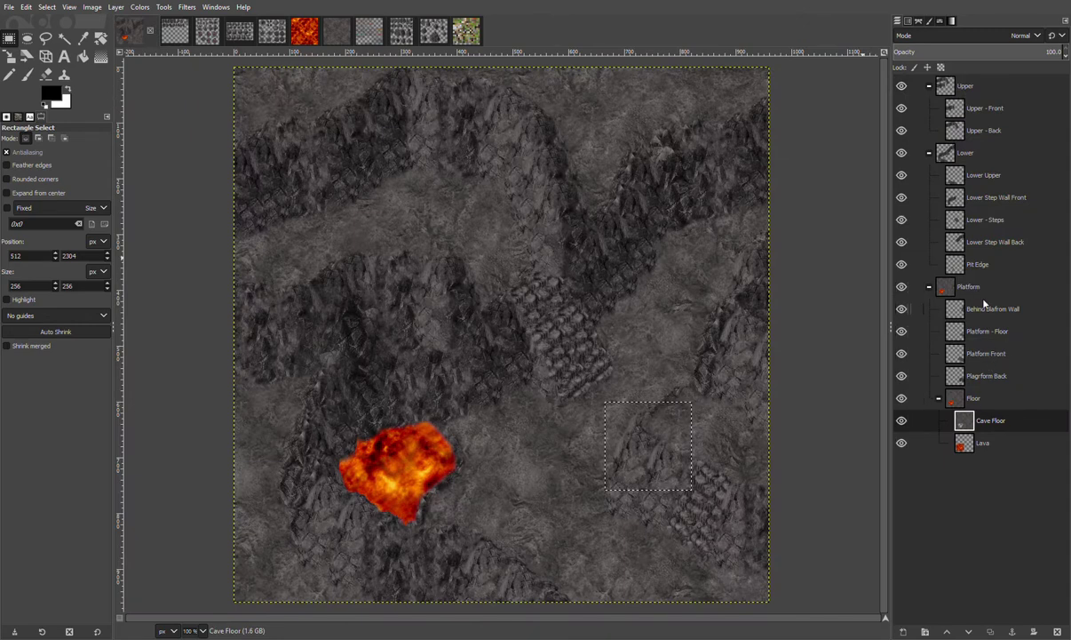
Clear the map's selection and add a layer named Cave Floor #1 above Platform - Floor
{"action": "left_click", "coordinate": [980, 178]}
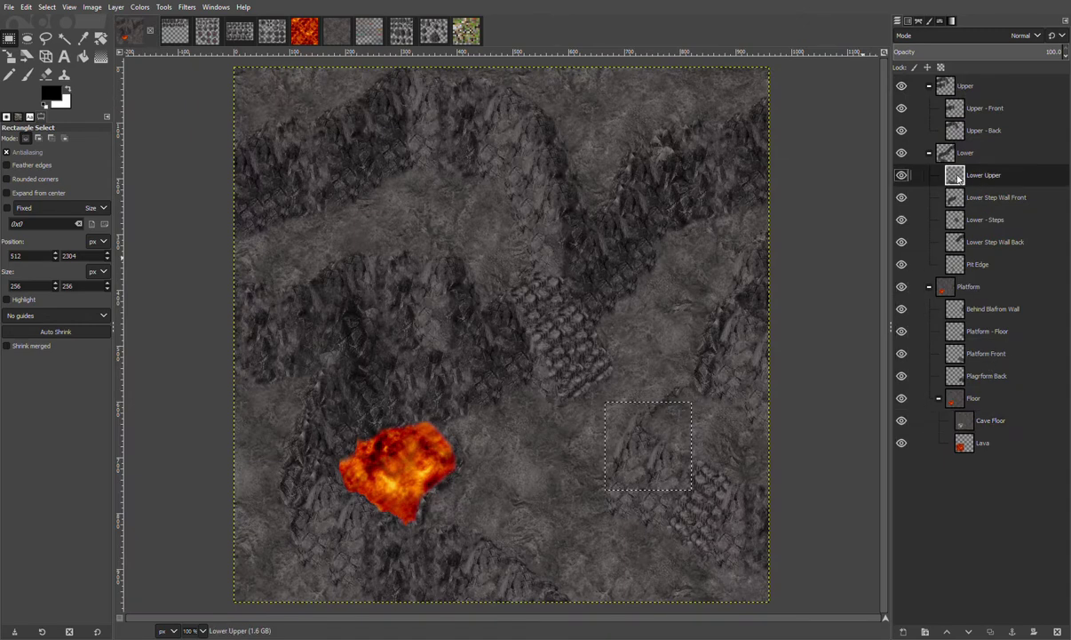
{"action": "left_click", "coordinate": [705, 269]}
{"action": "left_click", "coordinate": [970, 311]}
{"action": "left_click", "coordinate": [969, 333]}
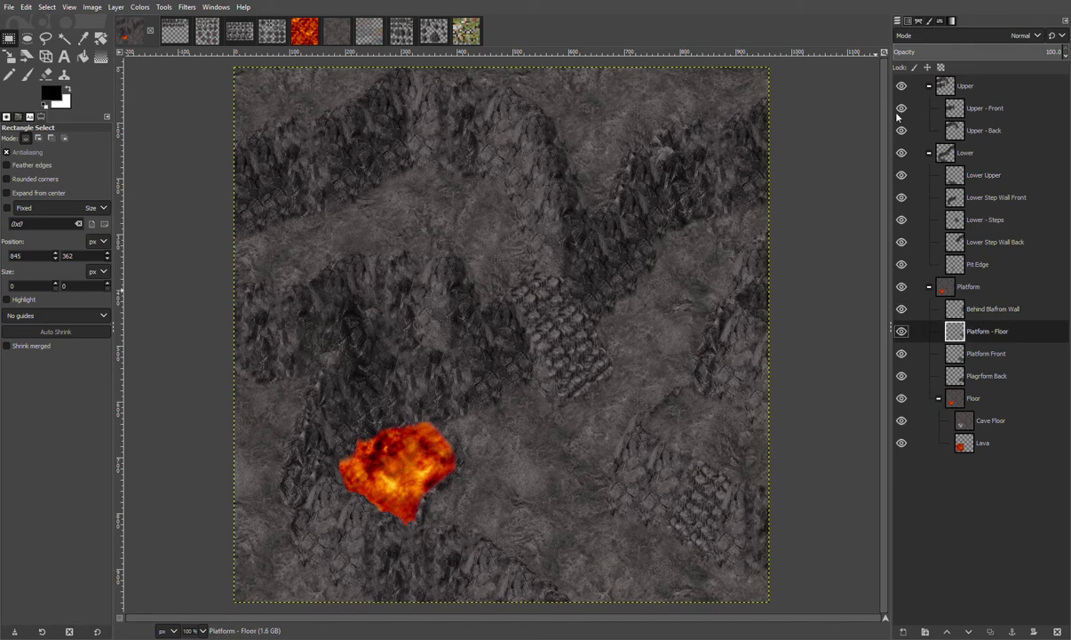
{"action": "key", "text": "ctrl+shift+n"}
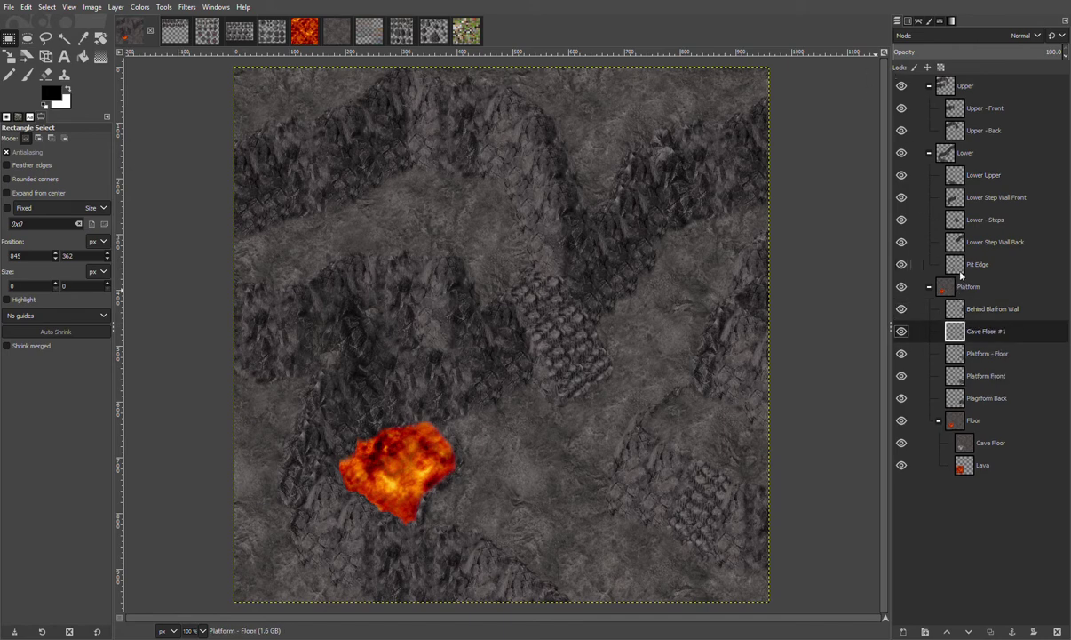
Clone the copied mottled tile onto Cave Floor #1 with the Texture 01 brush at size 225, over the platform ground above the lower-right steps
{"action": "left_click", "coordinate": [64, 73]}
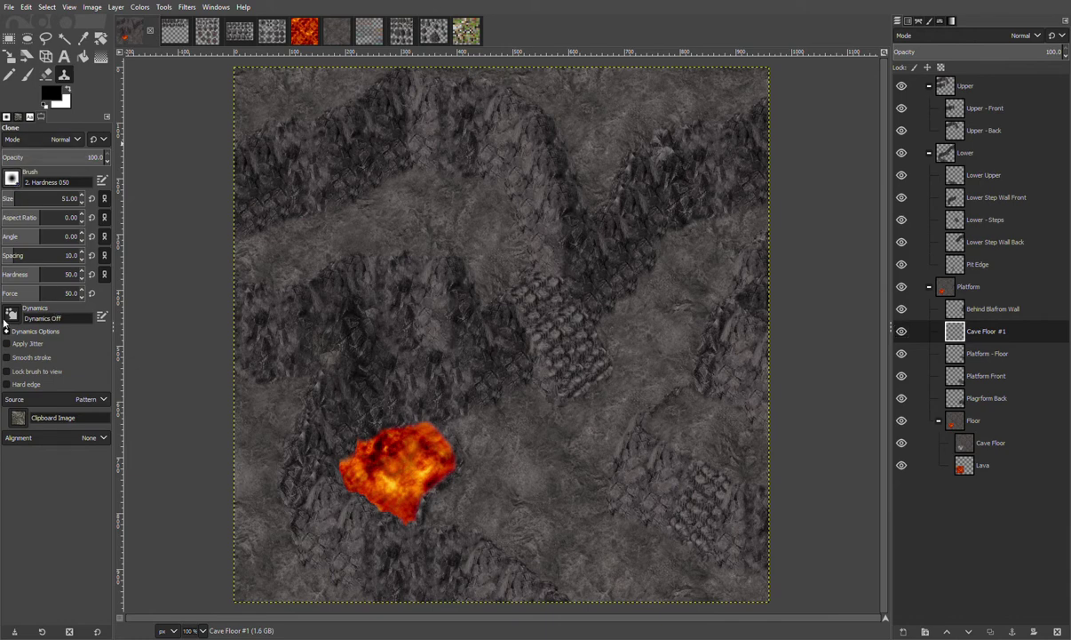
{"action": "left_click", "coordinate": [18, 236]}
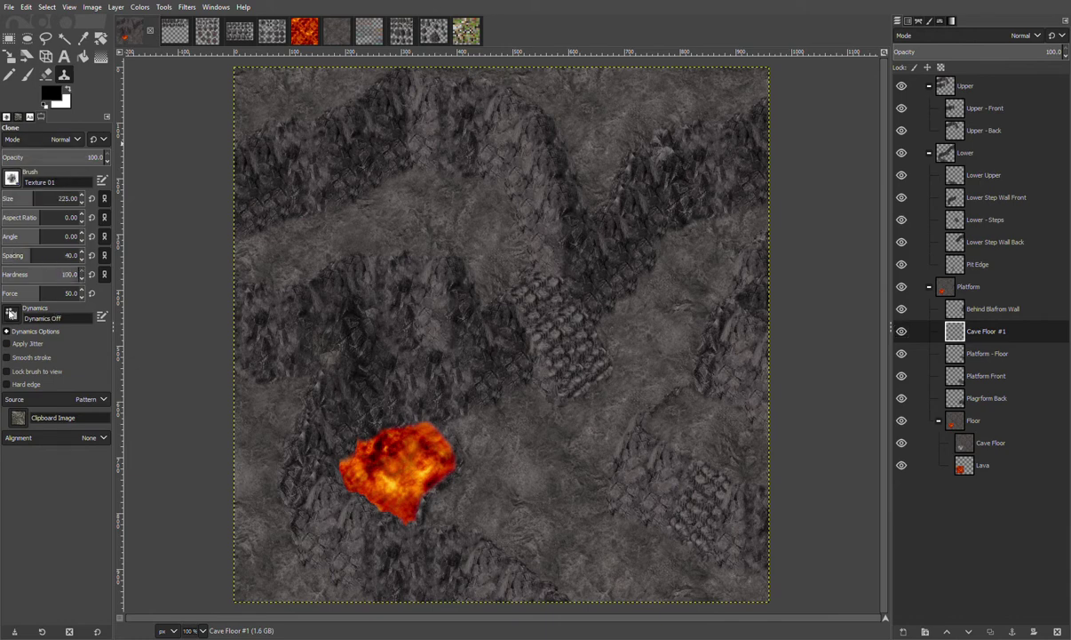
{"action": "left_click", "coordinate": [684, 442]}
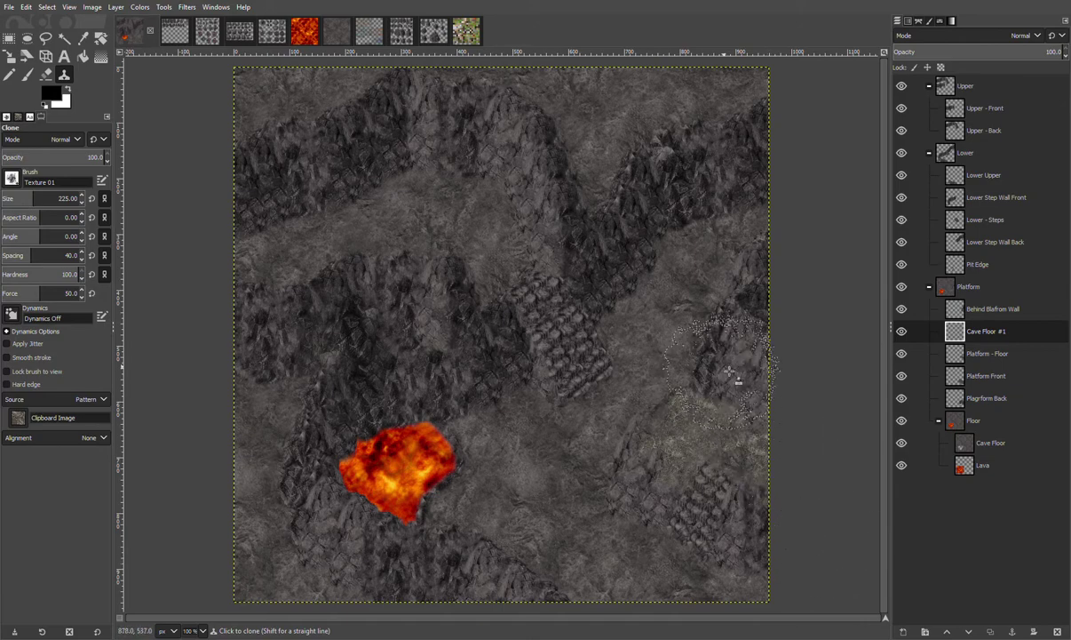
{"action": "scroll", "coordinate": [747, 233], "scroll_direction": "up", "scroll_amount": 2}
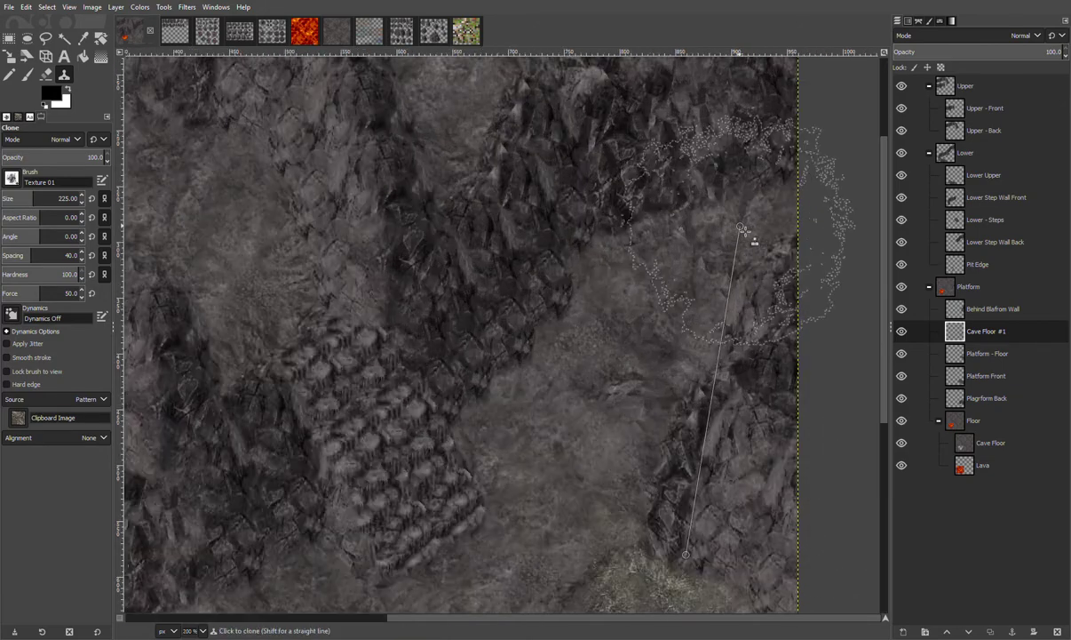
Trim the cloned texture on Cave Floor #1 by fuzzy-selecting the area around the raised ground on Platform - Floor and deleting it from Cave Floor #1
{"action": "scroll", "coordinate": [716, 238], "scroll_direction": "down", "scroll_amount": 5}
{"action": "key", "text": "ctrl+shift+a"}
{"action": "left_click", "coordinate": [45, 38]}
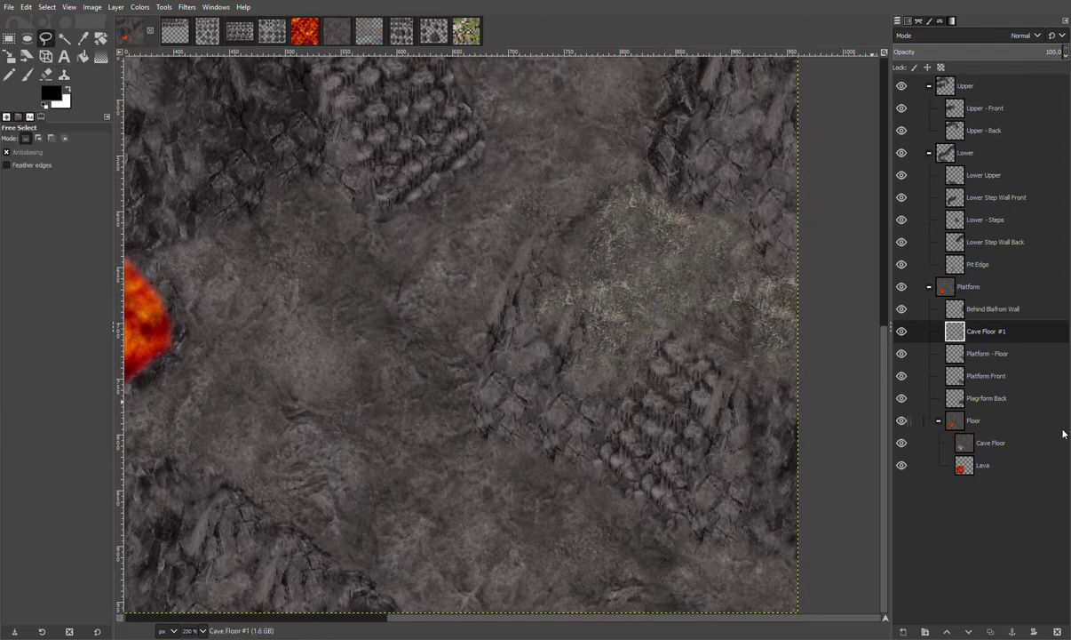
{"action": "left_click", "coordinate": [975, 350]}
{"action": "left_click", "coordinate": [554, 460]}
{"action": "left_click", "coordinate": [556, 378]}
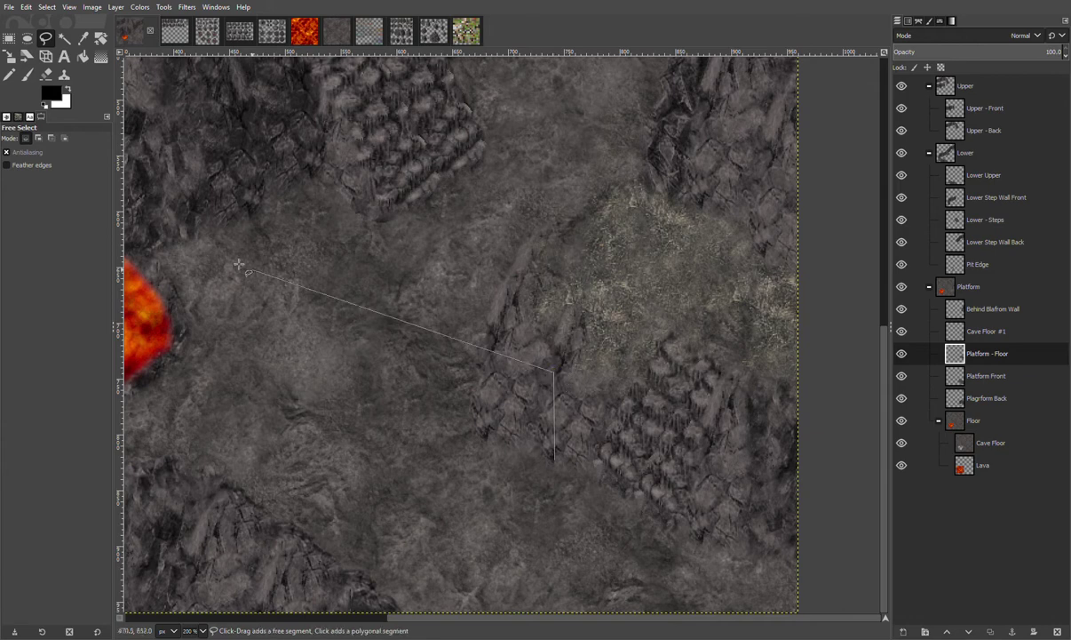
{"action": "left_click", "coordinate": [61, 38]}
{"action": "left_click", "coordinate": [604, 266]}
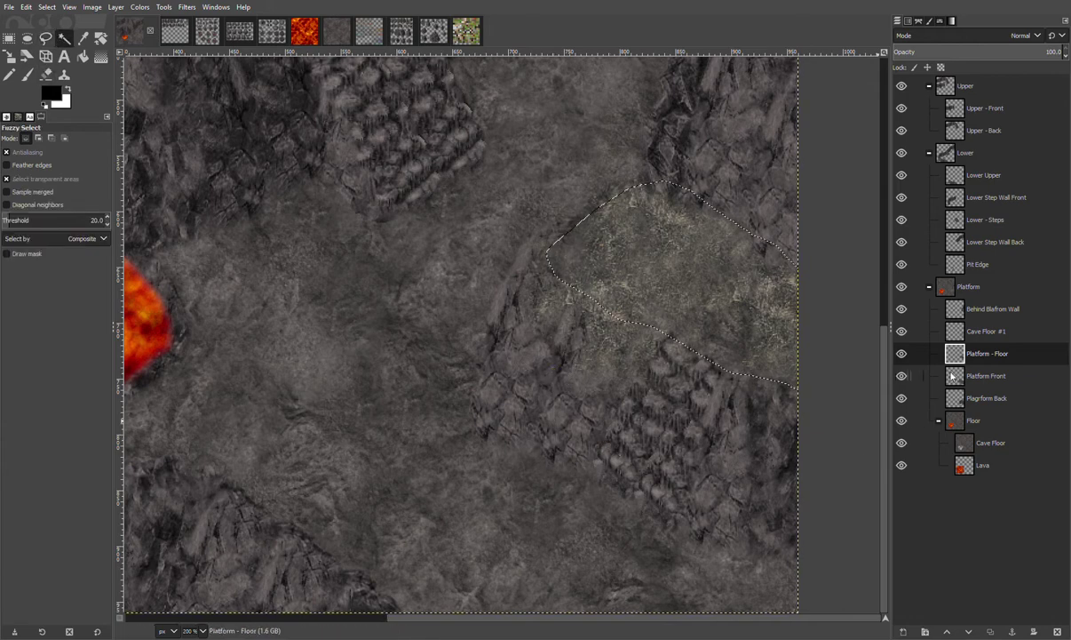
{"action": "left_click", "coordinate": [971, 332]}
{"action": "key", "text": "Delete"}
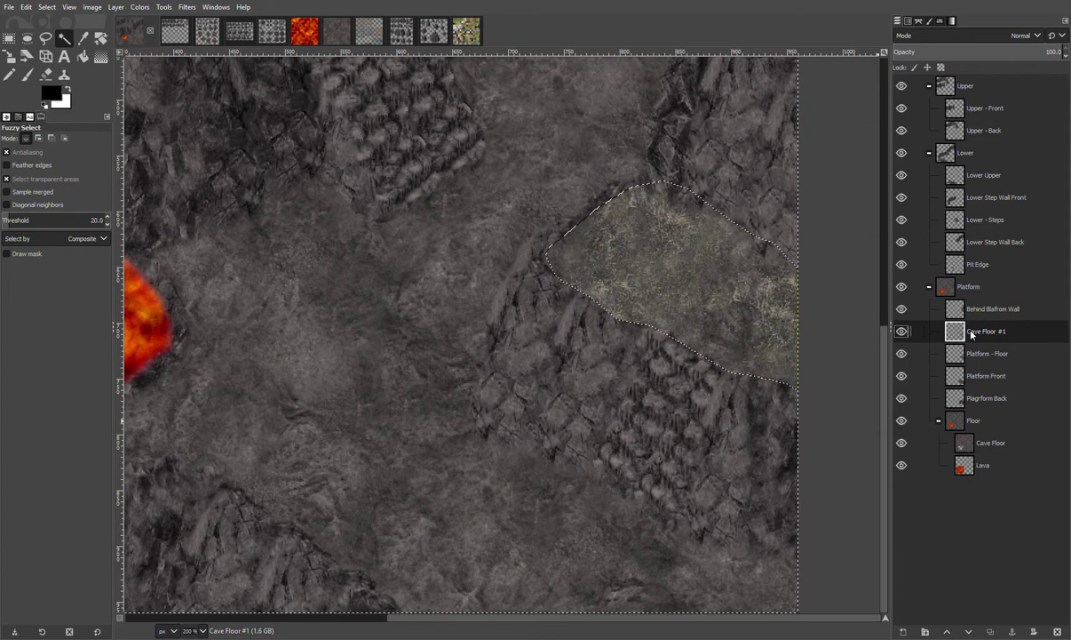
Clear the map's selection
{"action": "left_click", "coordinate": [9, 39]}
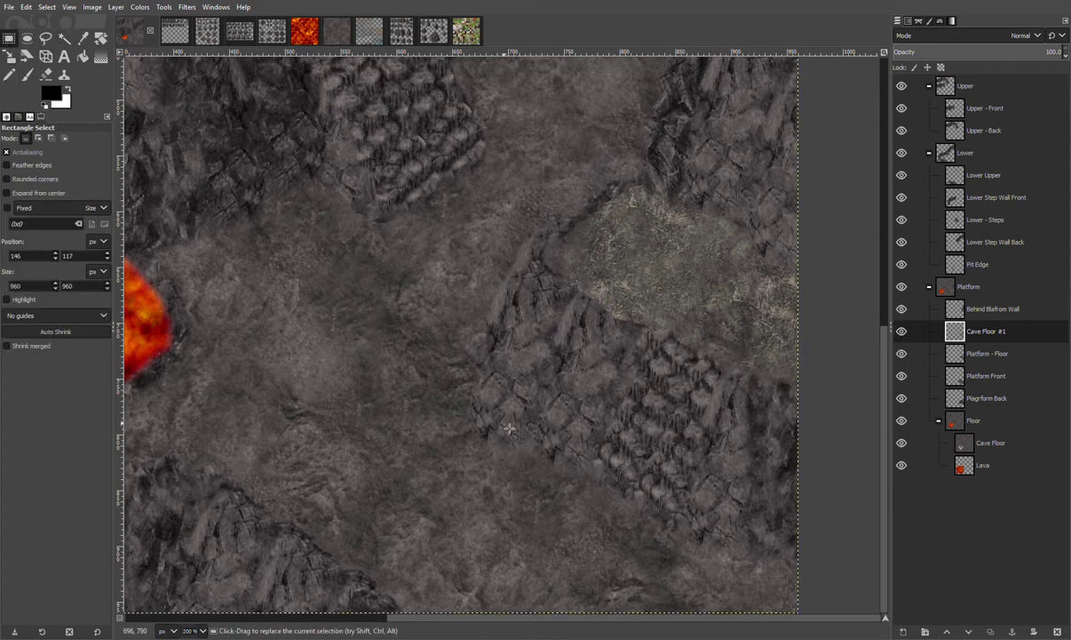
{"action": "left_click_drag", "start_coordinate": [815, 431], "coordinate": [706, 516]}
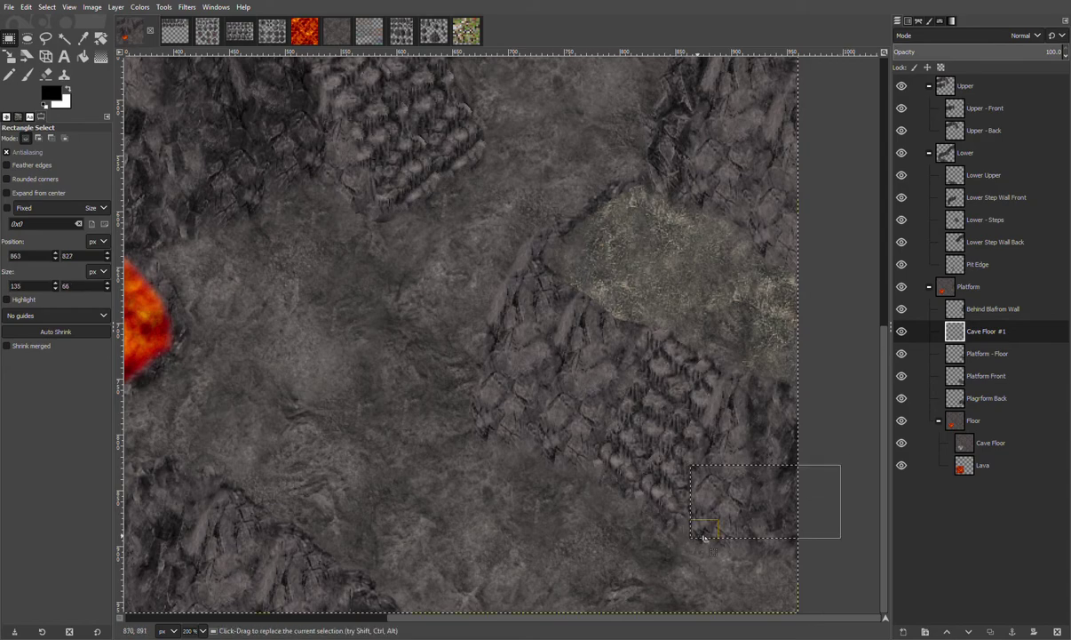
{"action": "left_click", "coordinate": [556, 558]}
{"action": "scroll", "coordinate": [558, 546], "scroll_direction": "down", "scroll_amount": 2}
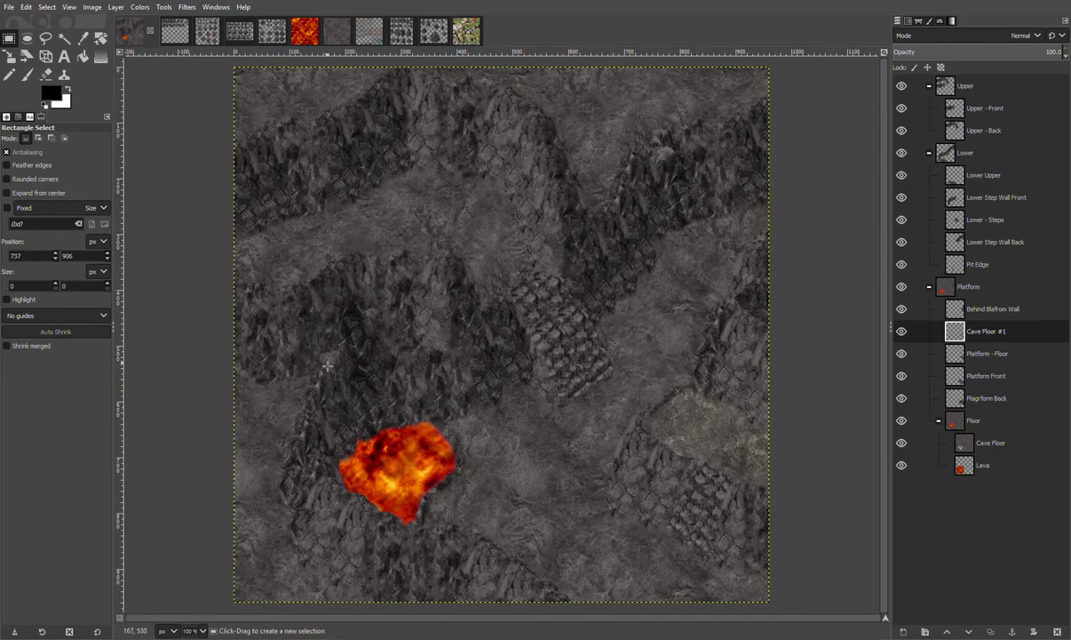
Erase part of the mottled patch's left edge on Cave Floor #1 with the Vegetation 01 brush at size 170
{"action": "left_click", "coordinate": [46, 74]}
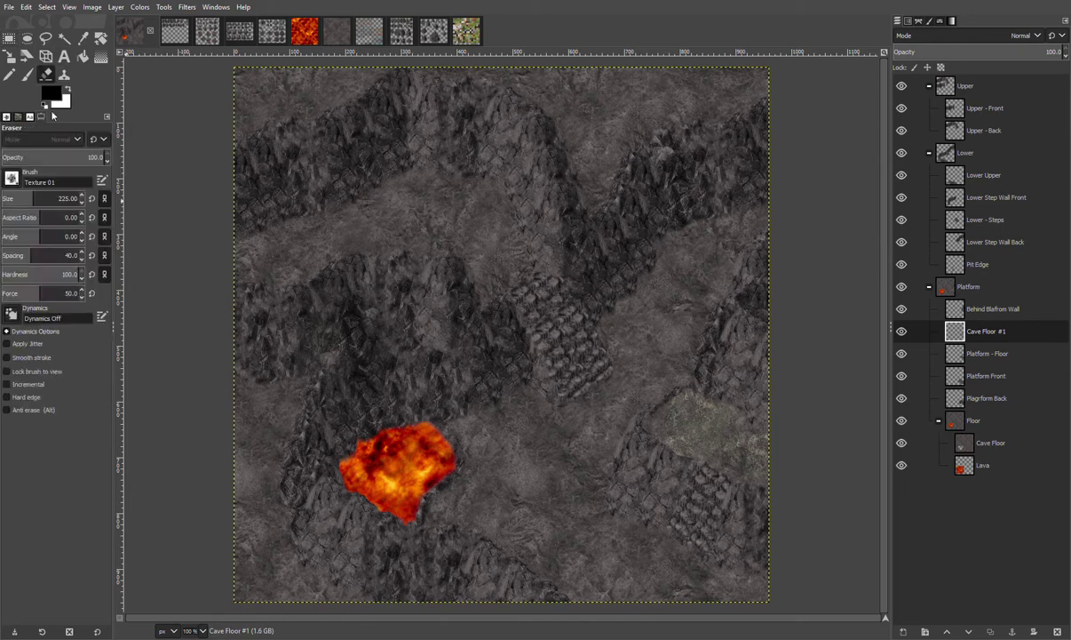
{"action": "left_click", "coordinate": [10, 165]}
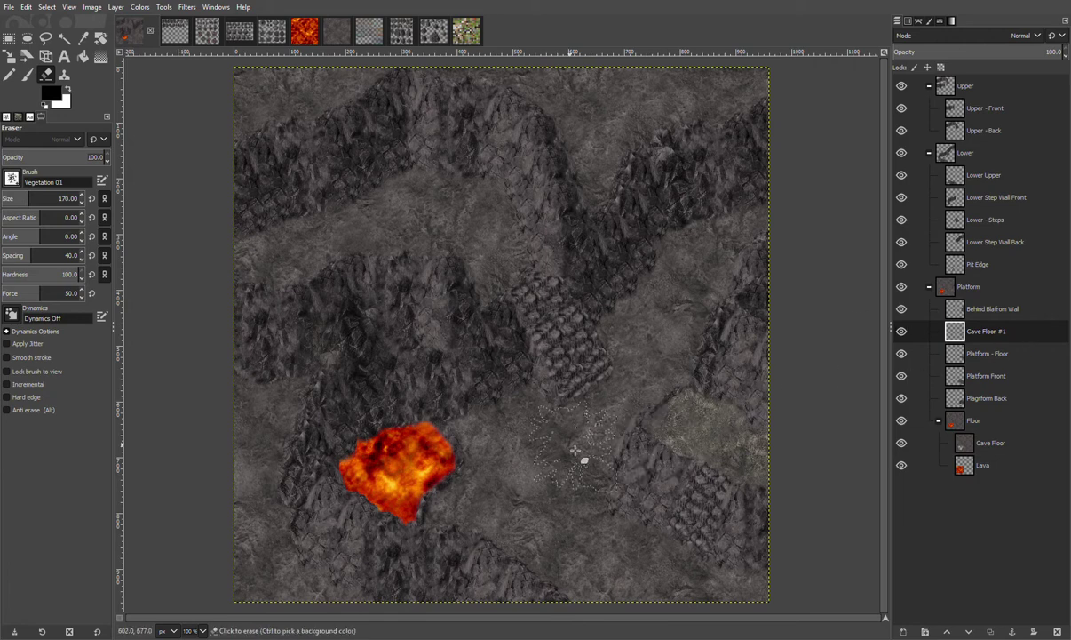
{"action": "left_click", "coordinate": [667, 432]}
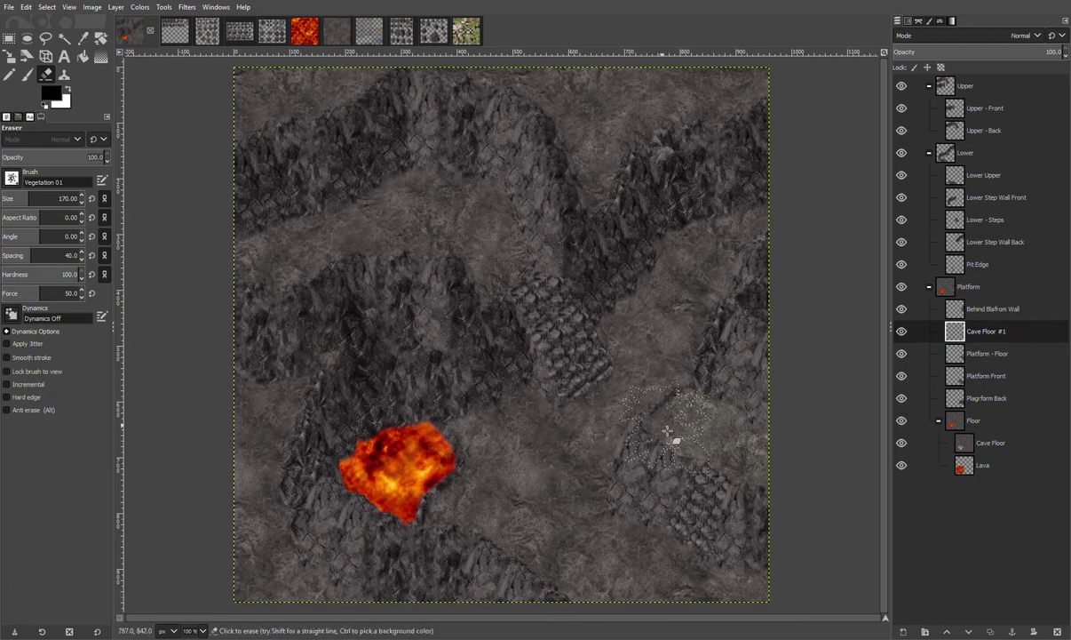
Copy the 96 × 96 px cluster of small scattered stones from the rock tile sheet and return to the map
{"action": "left_click", "coordinate": [177, 31]}
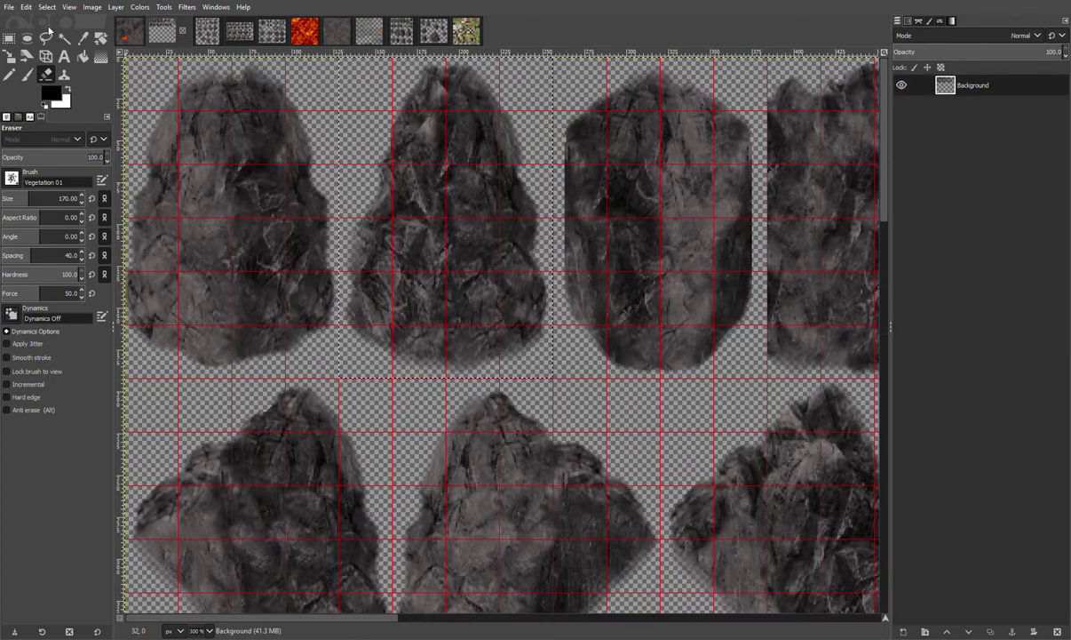
{"action": "left_click", "coordinate": [8, 39]}
{"action": "left_click_drag", "start_coordinate": [383, 618], "coordinate": [896, 626]}
{"action": "left_click", "coordinate": [675, 203]}
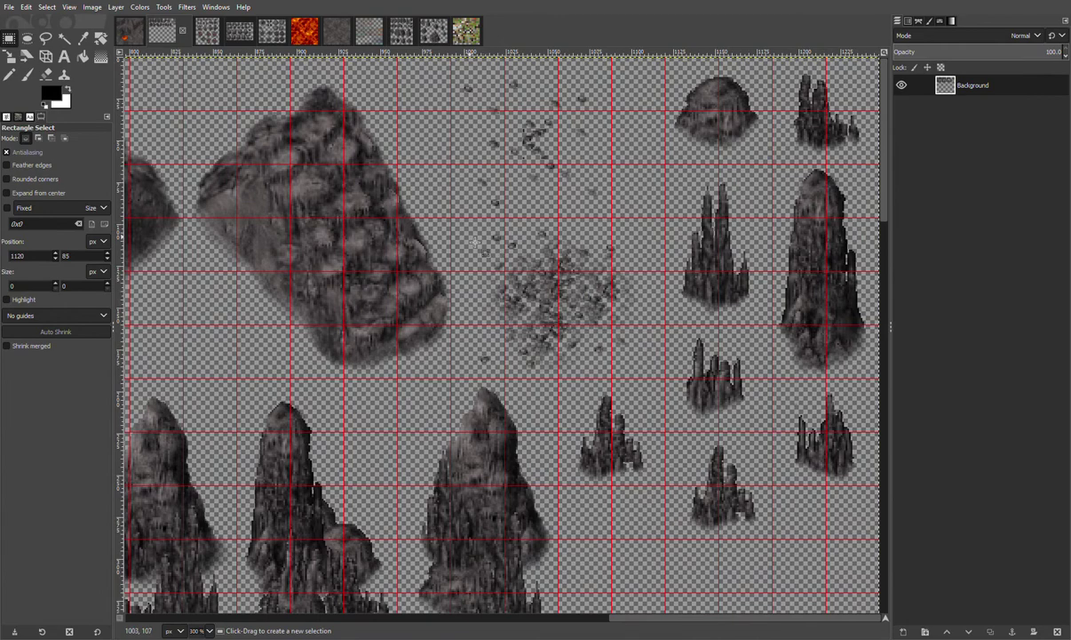
{"action": "left_click_drag", "start_coordinate": [451, 217], "coordinate": [612, 58]}
{"action": "left_click", "coordinate": [129, 29]}
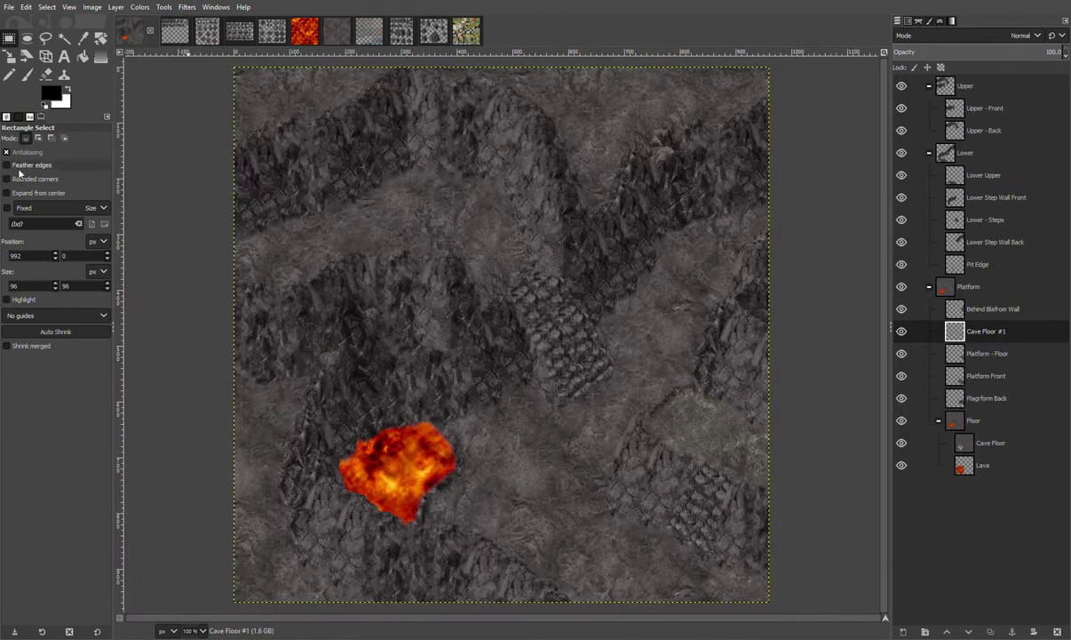
Clone the copied stones across the mottled patch on Cave Floor #1 with the Vegetation 01 brush at size 170
{"action": "left_click", "coordinate": [63, 75]}
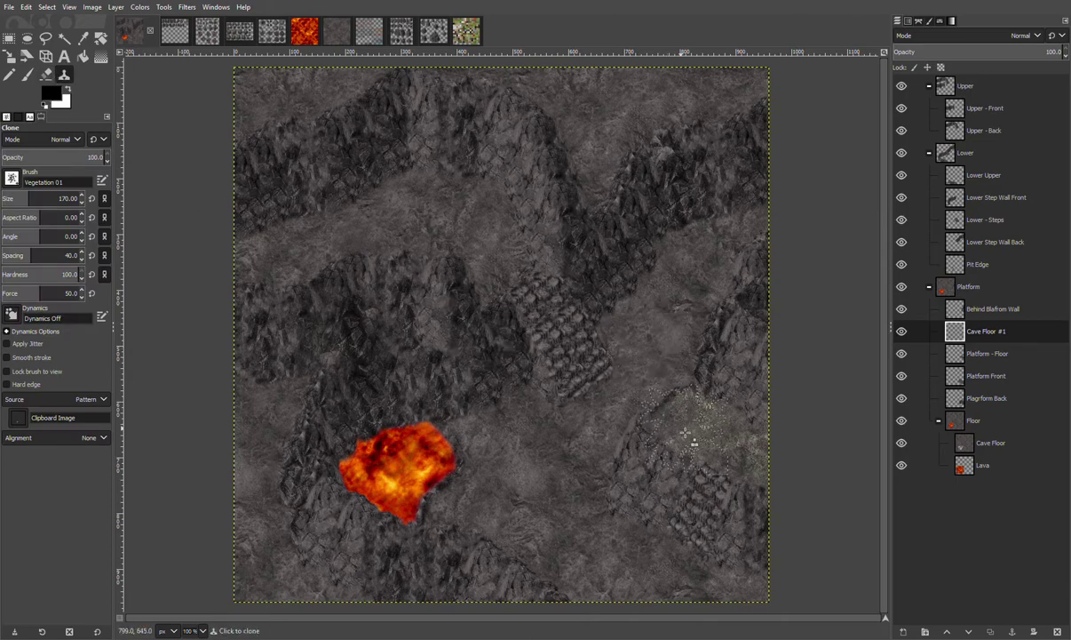
{"action": "scroll", "coordinate": [849, 487], "scroll_direction": "up", "scroll_amount": 4, "text": "ctrl"}
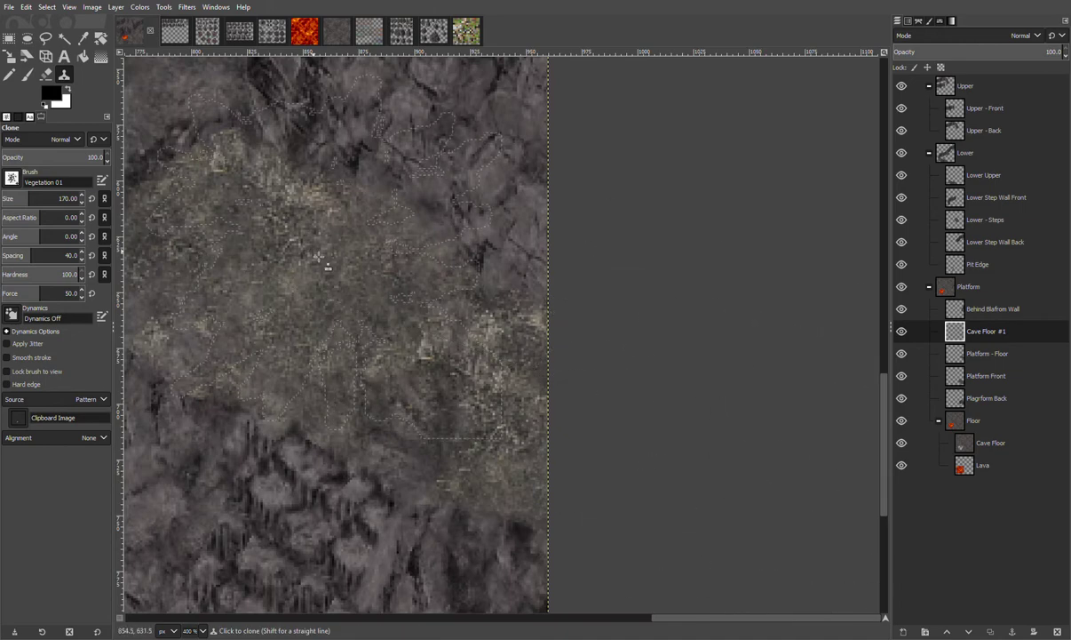
{"action": "mouse_move", "coordinate": [305, 335]}
{"action": "left_mouse_down"}
{"action": "mouse_move", "coordinate": [407, 376]}
{"action": "mouse_move", "coordinate": [461, 439]}
{"action": "mouse_move", "coordinate": [484, 366]}
{"action": "mouse_move", "coordinate": [506, 423]}
{"action": "mouse_move", "coordinate": [246, 284]}
{"action": "mouse_move", "coordinate": [390, 266]}
{"action": "mouse_move", "coordinate": [327, 325]}
{"action": "mouse_move", "coordinate": [333, 382]}
{"action": "mouse_move", "coordinate": [436, 455]}
{"action": "mouse_move", "coordinate": [459, 445]}
{"action": "mouse_move", "coordinate": [378, 306]}
{"action": "mouse_move", "coordinate": [177, 290]}
{"action": "mouse_move", "coordinate": [249, 207]}
{"action": "mouse_move", "coordinate": [538, 130]}
{"action": "left_mouse_up"}
{"action": "key", "text": "minus"}
{"action": "key", "text": "minus"}
{"action": "key", "text": "minus"}
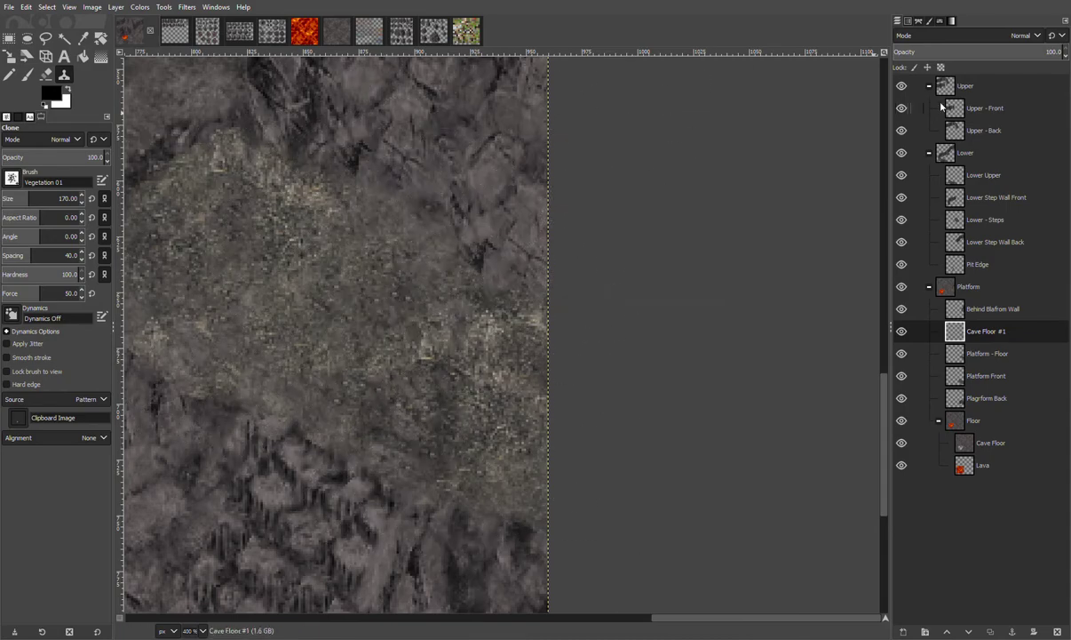
Undo the most recent clone strokes on Cave Floor #1
{"action": "key", "text": "ctrl+z"}
{"action": "key", "text": "ctrl+z"}
{"action": "key", "text": "ctrl+z"}
{"action": "key", "text": "ctrl+z"}
{"action": "key", "text": "ctrl+z"}
{"action": "key", "text": "ctrl+z"}
{"action": "key", "text": "minus"}
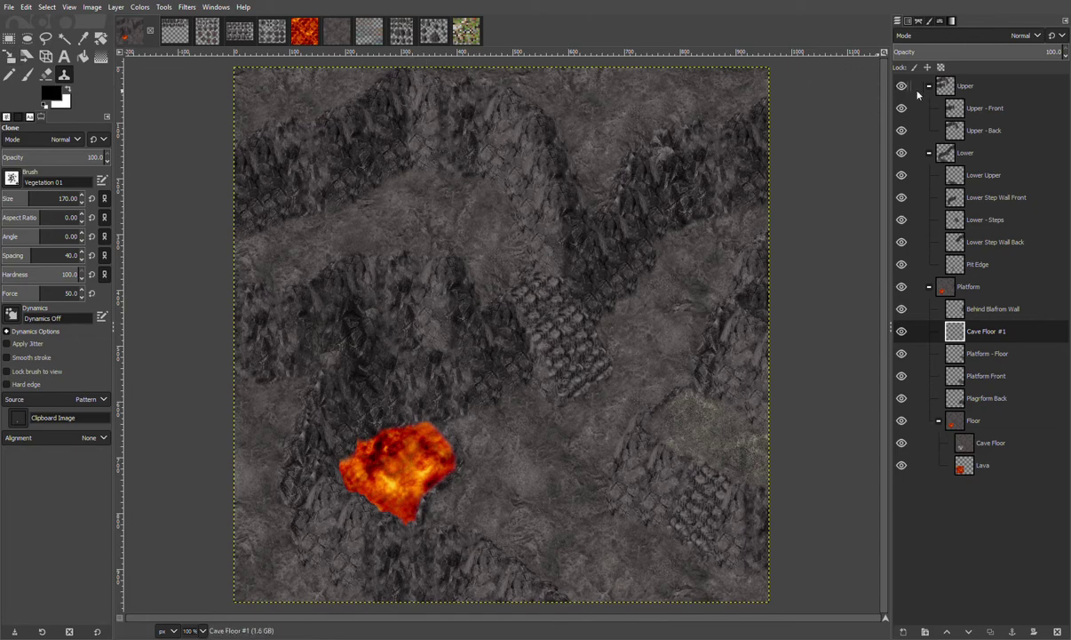
Add a layer named Overlay above Upper - Front in the Upper group
{"action": "left_click", "coordinate": [956, 88]}
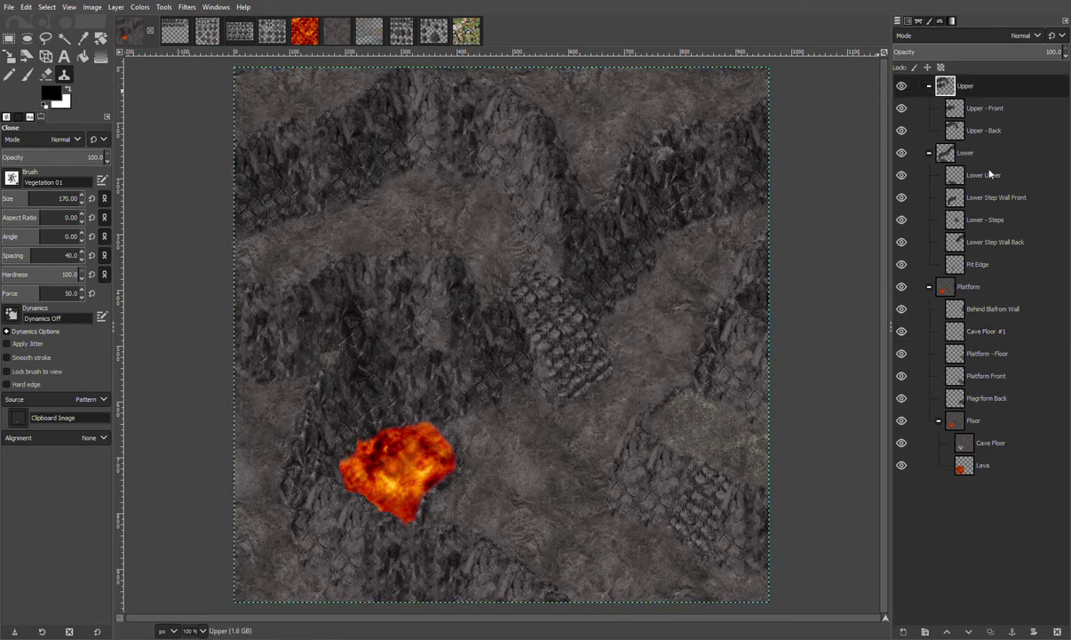
{"action": "key", "text": "shift+ctrl+n"}
{"action": "key", "text": "Return"}
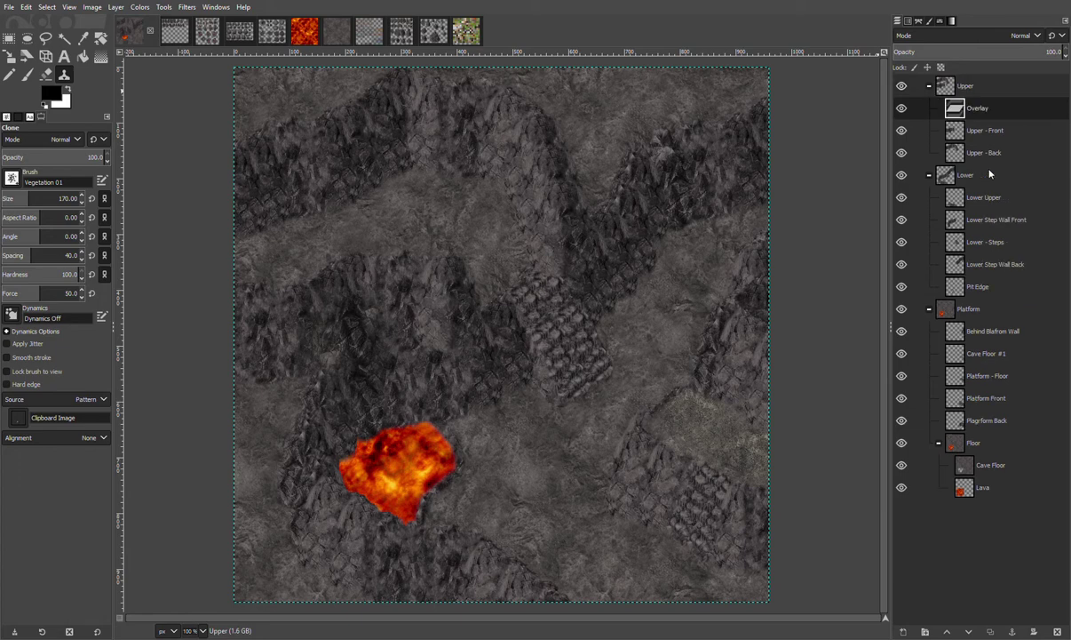
Outline the ground above the upper wall's ridge with Free Select, feathered with radius 25, and fill it with black on the Overlay layer
{"action": "left_click", "coordinate": [50, 40]}
{"action": "left_click", "coordinate": [11, 167]}
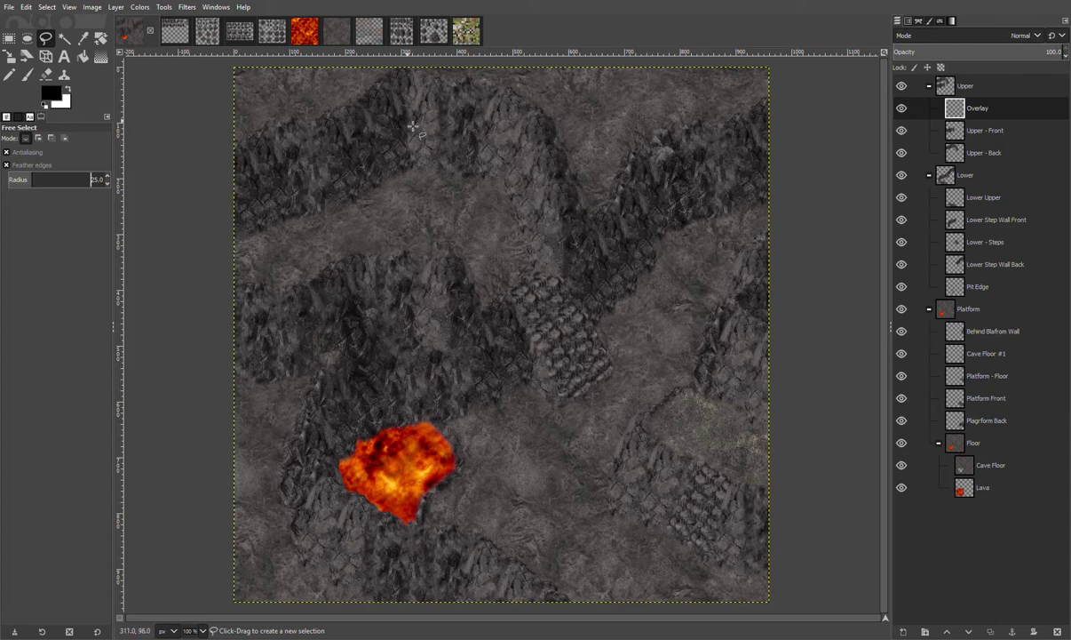
{"action": "left_click", "coordinate": [203, 166]}
{"action": "left_click", "coordinate": [287, 117]}
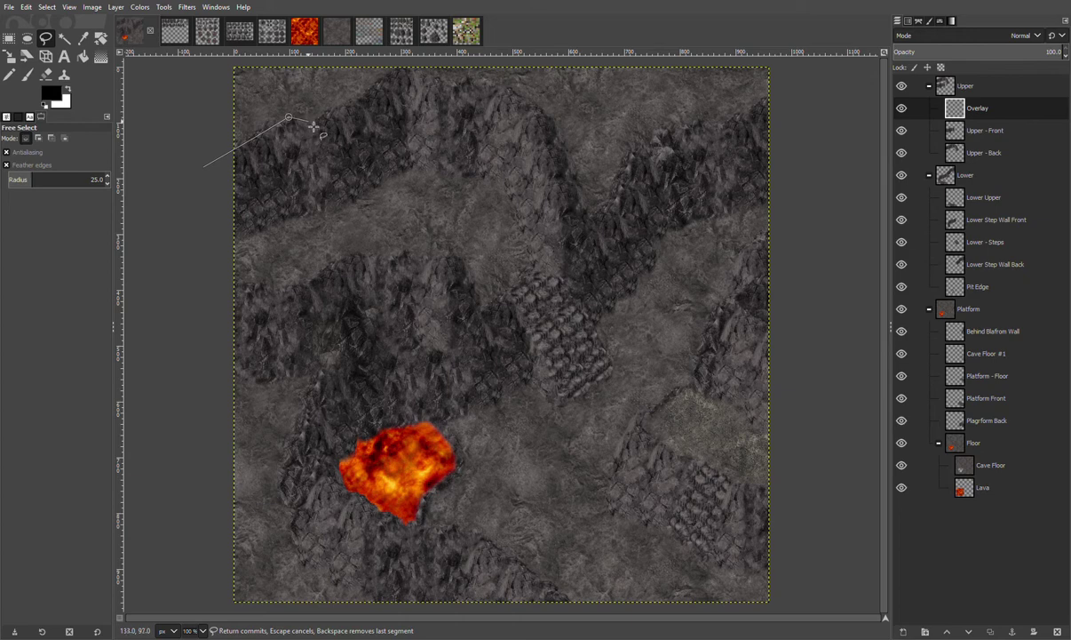
{"action": "left_click", "coordinate": [380, 84]}
{"action": "left_click", "coordinate": [411, 66]}
{"action": "left_click", "coordinate": [458, 67]}
{"action": "left_click", "coordinate": [530, 103]}
{"action": "left_click", "coordinate": [559, 149]}
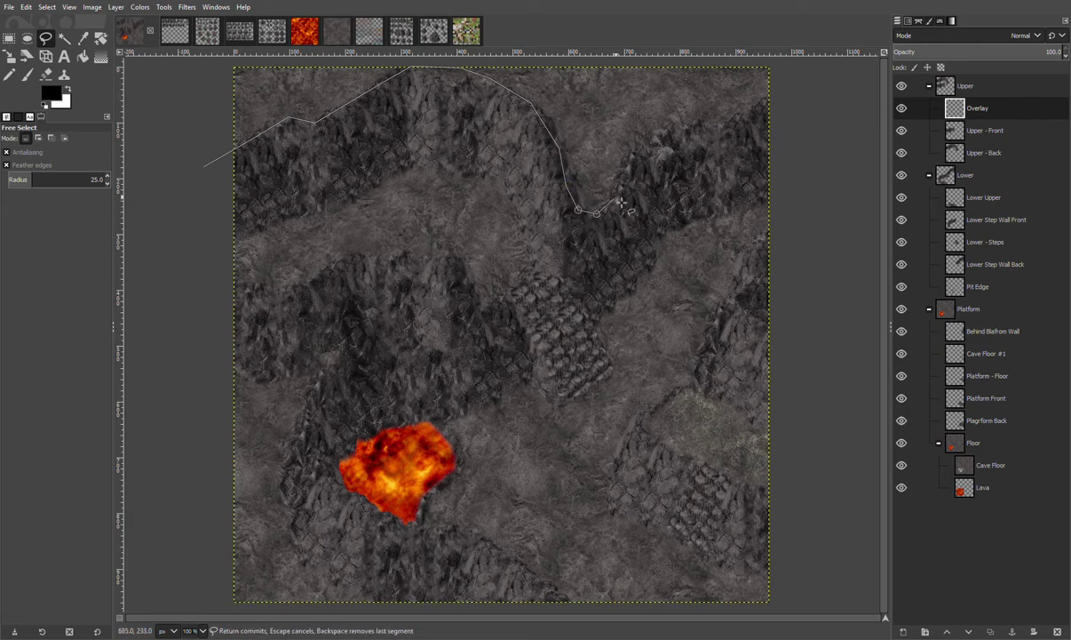
{"action": "left_click", "coordinate": [649, 132]}
{"action": "left_click", "coordinate": [744, 113]}
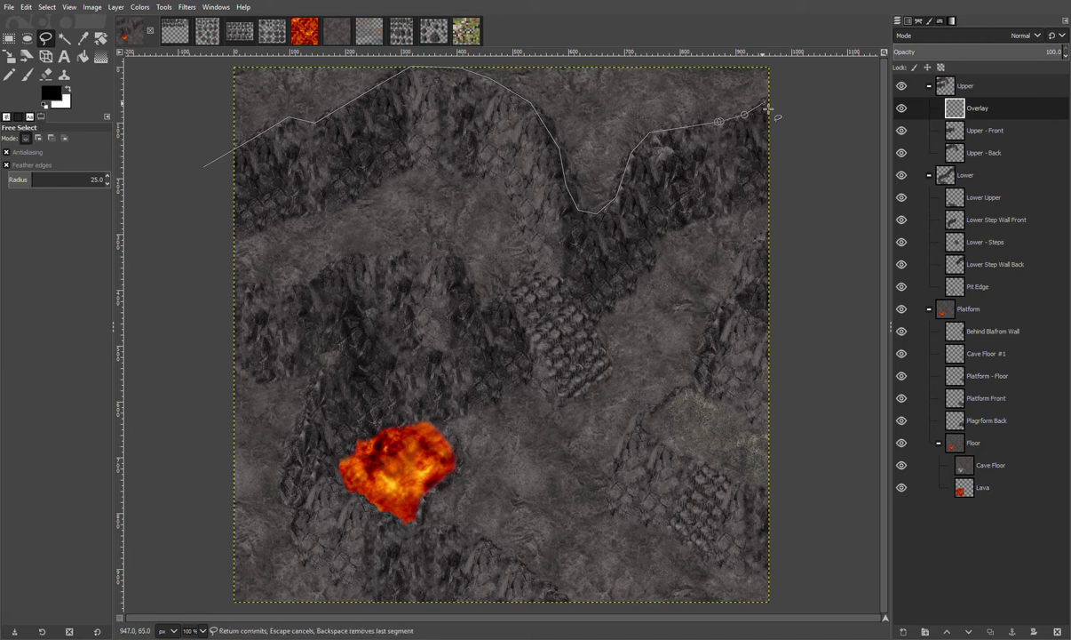
{"action": "left_click", "coordinate": [772, 96]}
{"action": "left_click", "coordinate": [214, 61]}
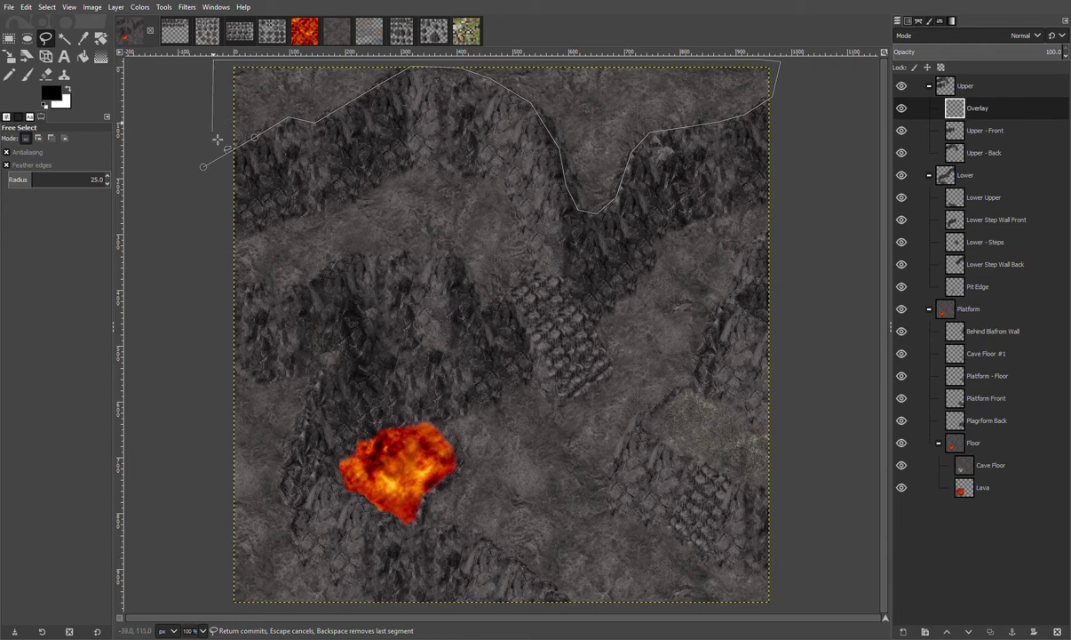
{"action": "left_click", "coordinate": [205, 166]}
{"action": "key", "text": "Return"}
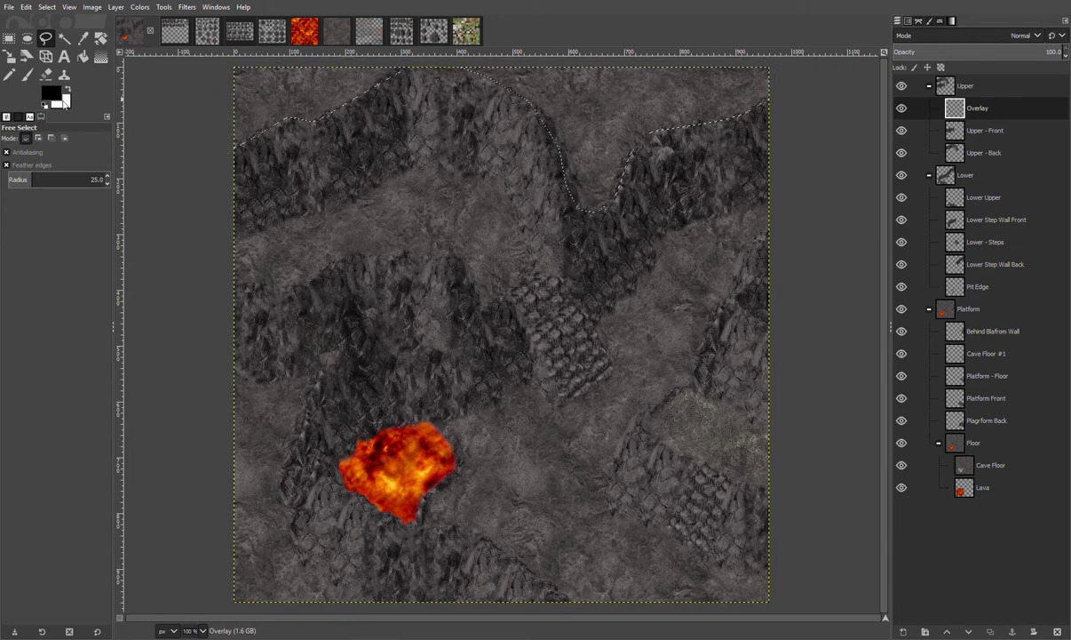
{"action": "left_click", "coordinate": [83, 56]}
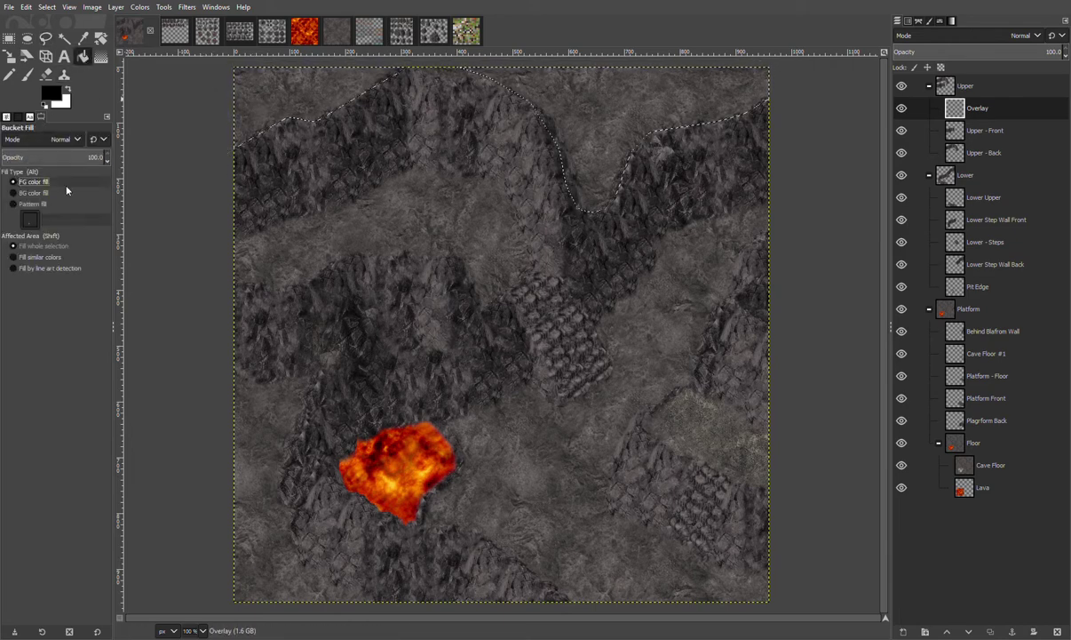
{"action": "left_click", "coordinate": [270, 99]}
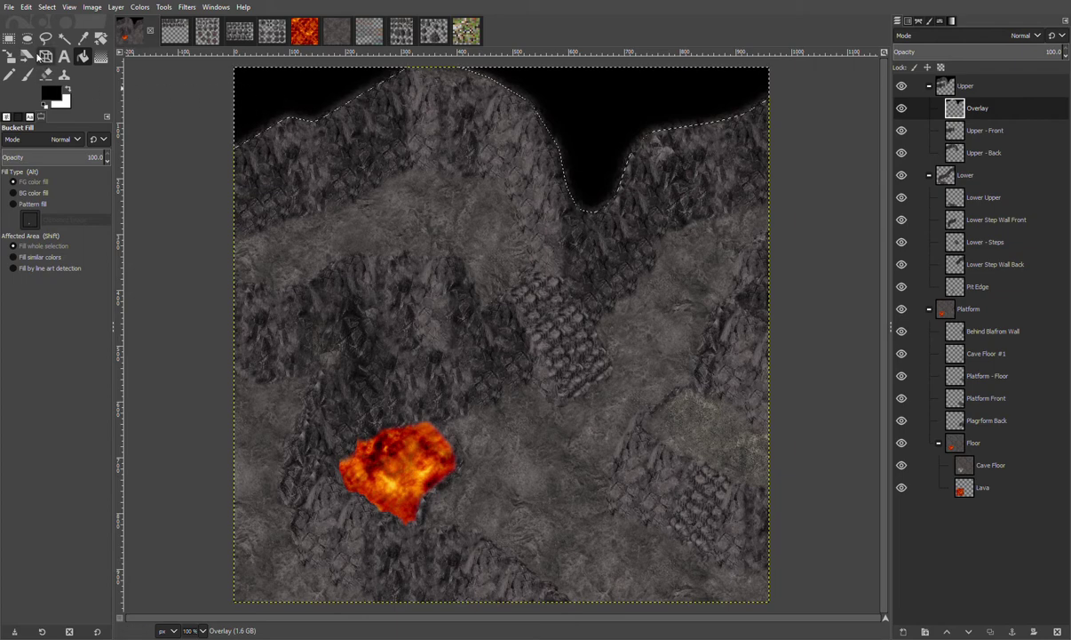
Outline the map's lower-left area around the lava pit with feathered Free Select and fill it with black on the Overlay layer
{"action": "left_click", "coordinate": [45, 39]}
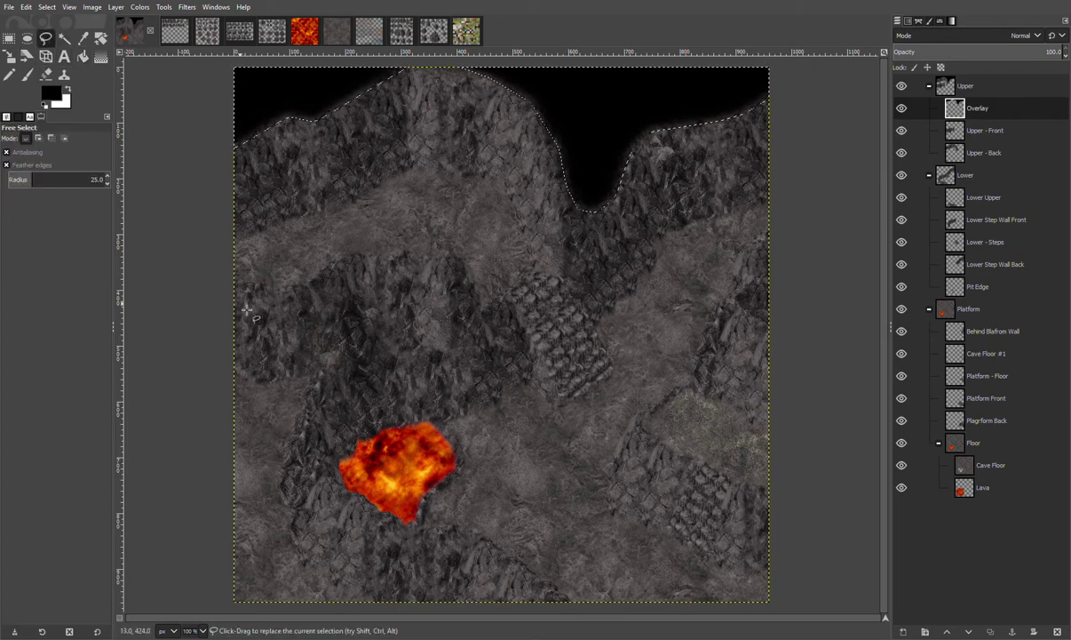
{"action": "left_click", "coordinate": [217, 284]}
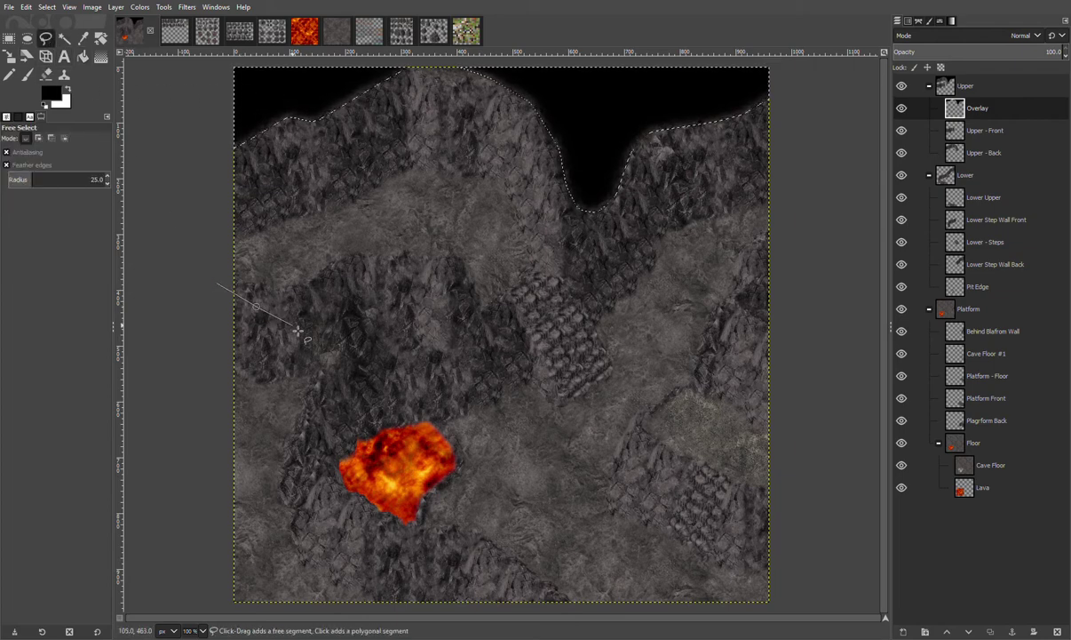
{"action": "scroll", "coordinate": [291, 330], "scroll_direction": "up", "scroll_amount": 3}
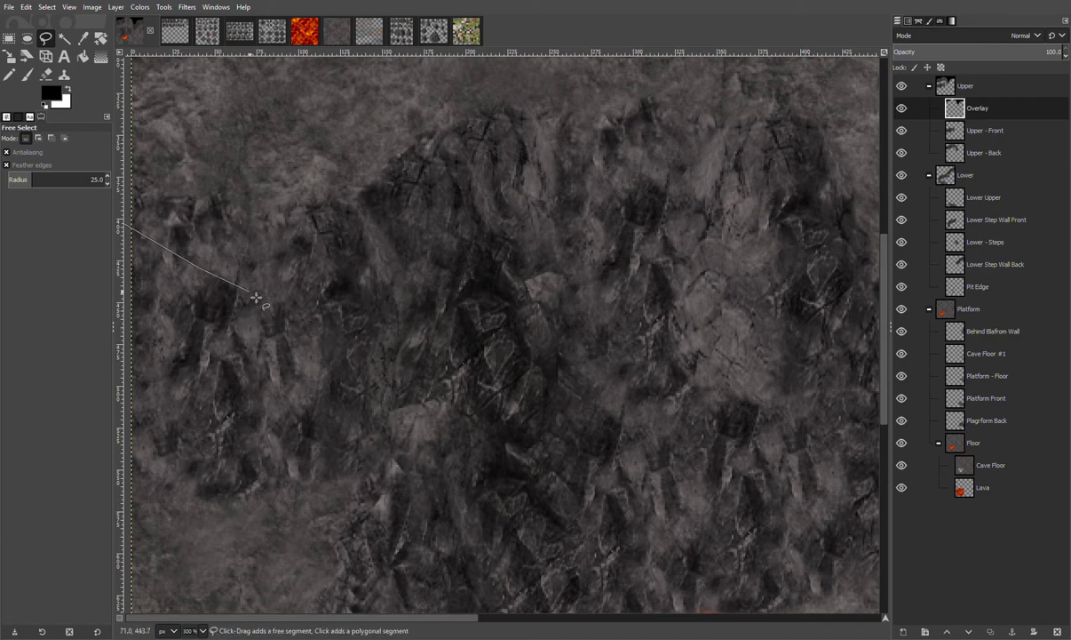
{"action": "left_click", "coordinate": [287, 257]}
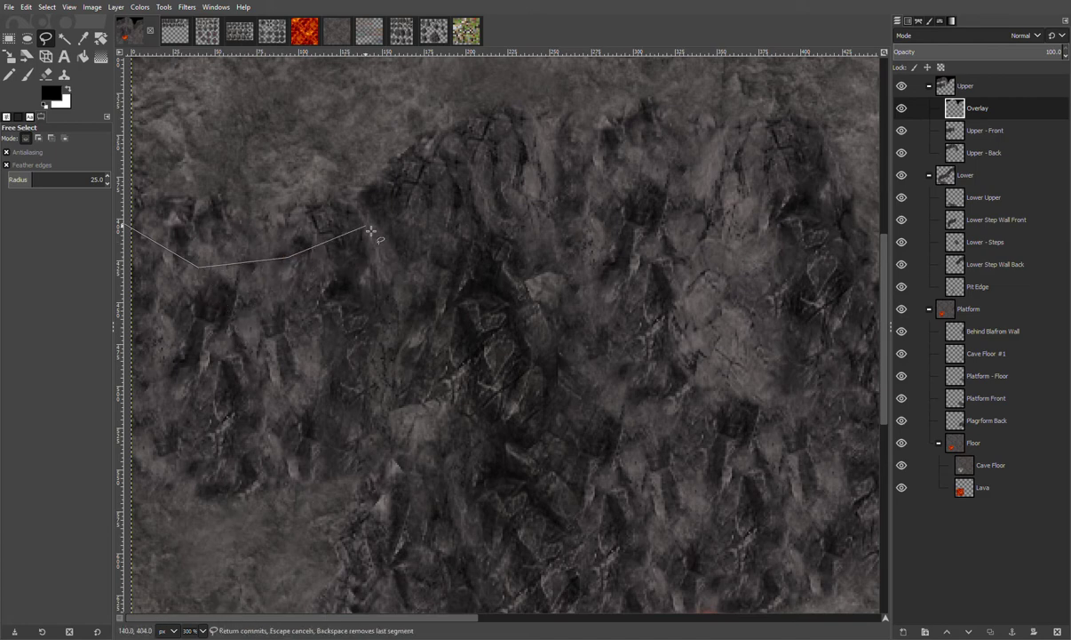
{"action": "left_click", "coordinate": [427, 223]}
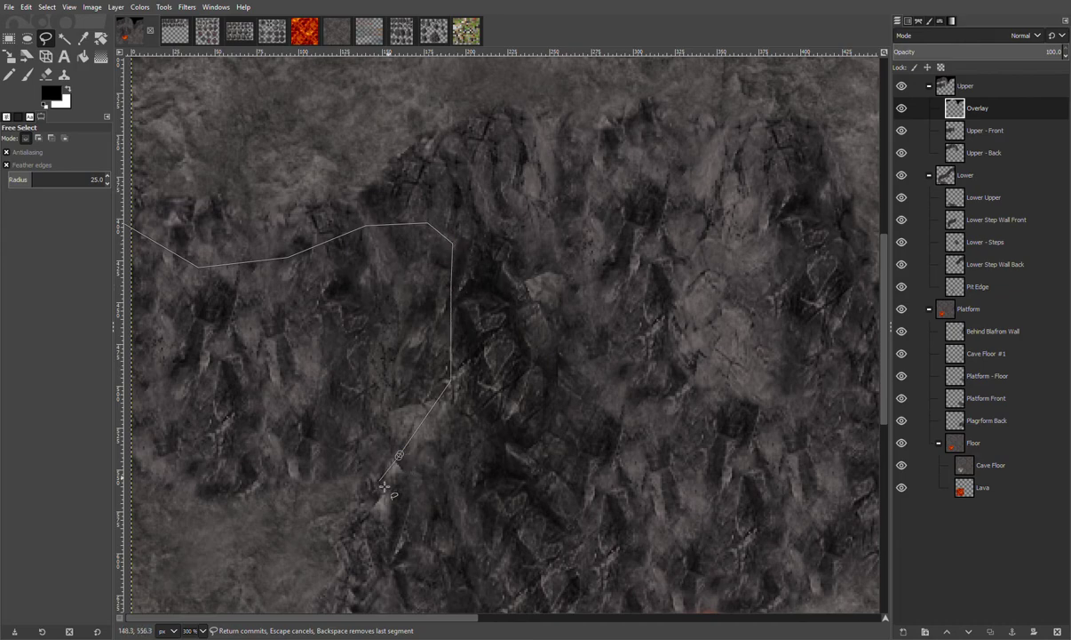
{"action": "left_click", "coordinate": [364, 512]}
{"action": "key", "text": "1"}
{"action": "key", "text": "minus"}
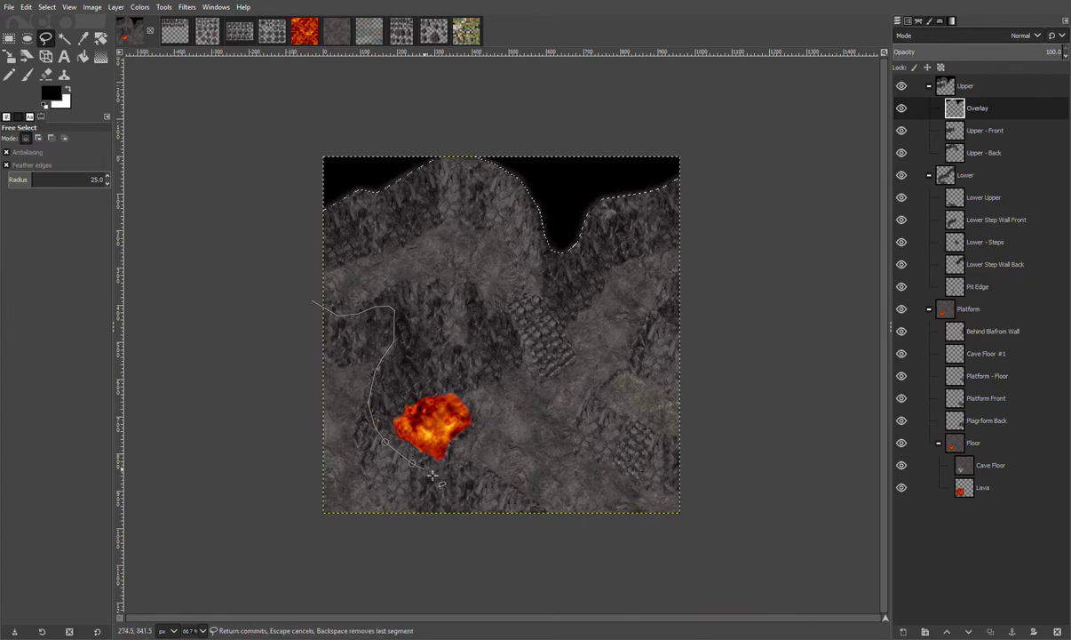
{"action": "left_click", "coordinate": [482, 484]}
{"action": "left_click", "coordinate": [506, 506]}
{"action": "left_click", "coordinate": [520, 520]}
{"action": "left_click", "coordinate": [284, 535]}
{"action": "left_click", "coordinate": [280, 326]}
{"action": "left_click", "coordinate": [312, 303]}
{"action": "key", "text": "Return"}
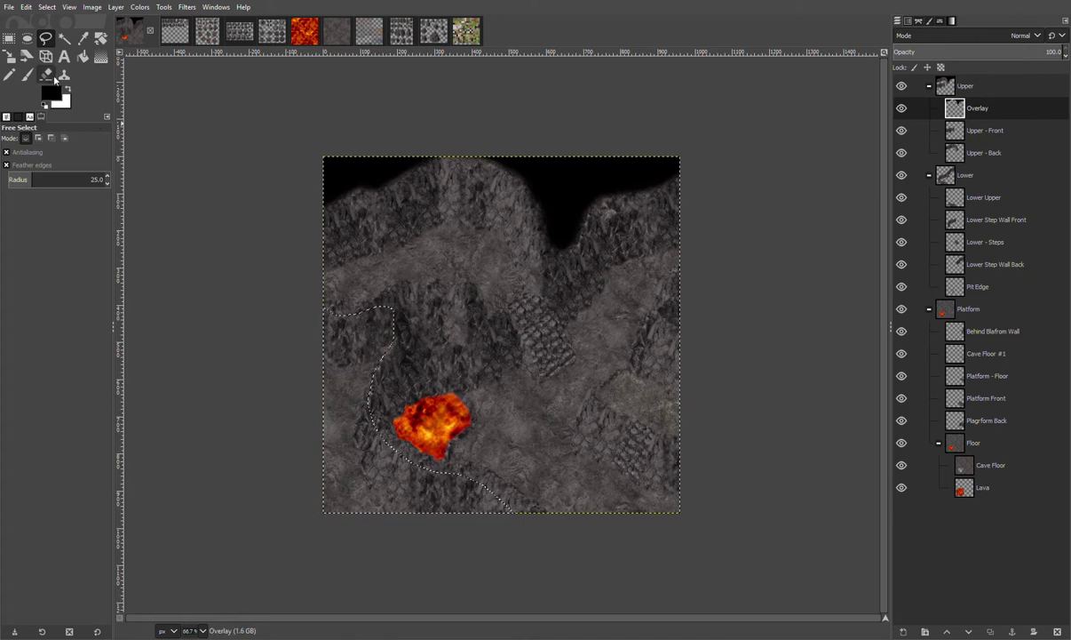
{"action": "left_click", "coordinate": [82, 56]}
{"action": "left_click", "coordinate": [353, 371]}
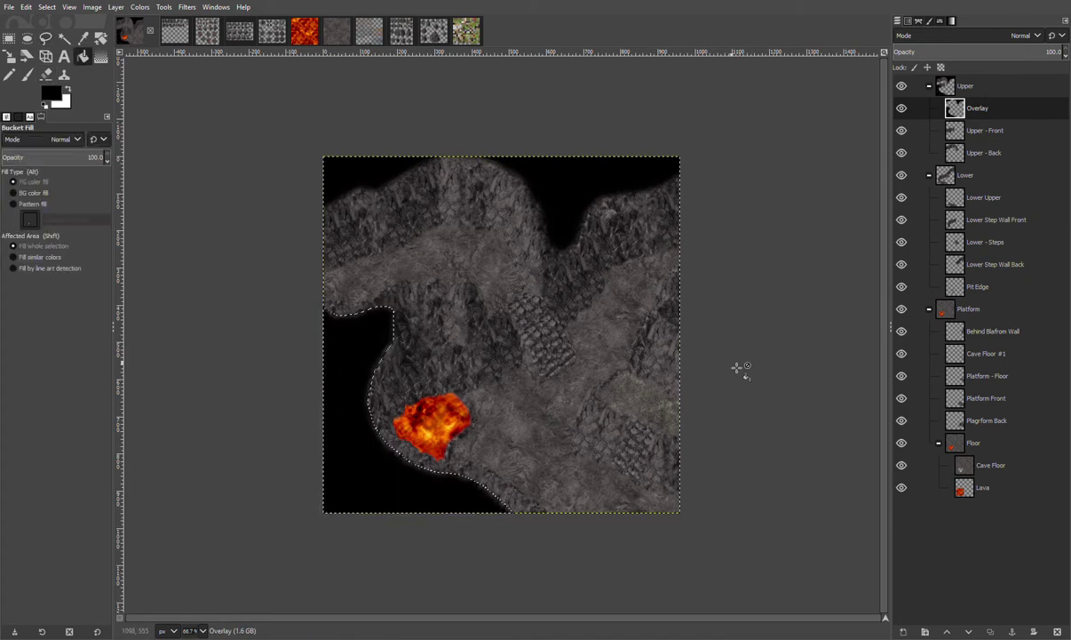
Outline a small notch at the map's right edge with feathered Free Select, fill it with black on Overlay, and clear the selection
{"action": "key", "text": "shift"}
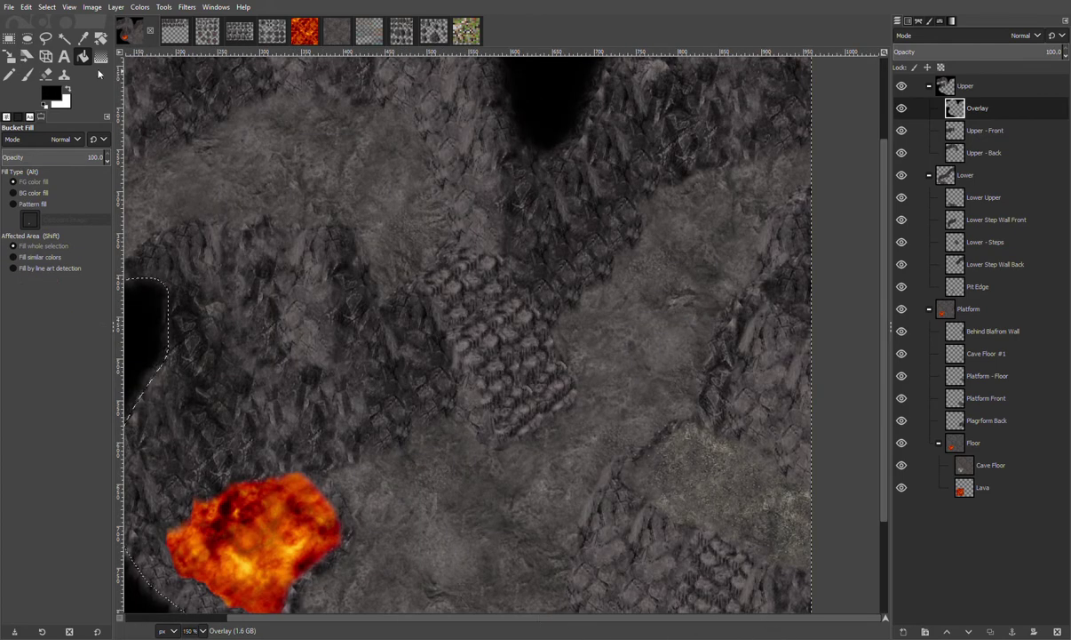
{"action": "left_click", "coordinate": [46, 39]}
{"action": "left_click", "coordinate": [823, 185]}
{"action": "left_click", "coordinate": [796, 232]}
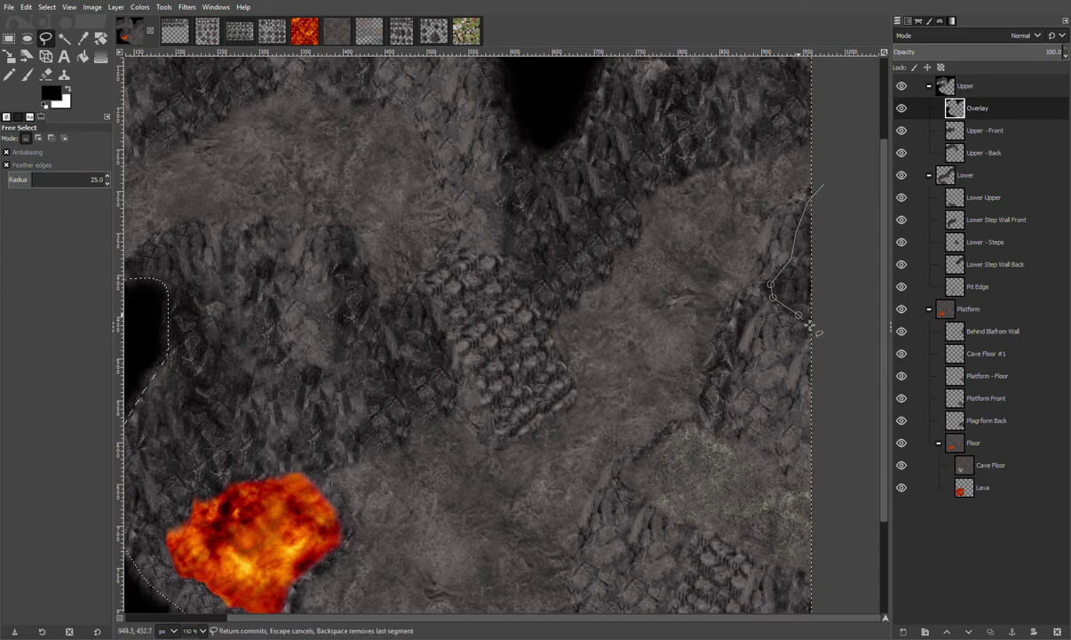
{"action": "left_click", "coordinate": [835, 339]}
{"action": "left_click", "coordinate": [854, 223]}
{"action": "left_click", "coordinate": [823, 185]}
{"action": "key", "text": "Return"}
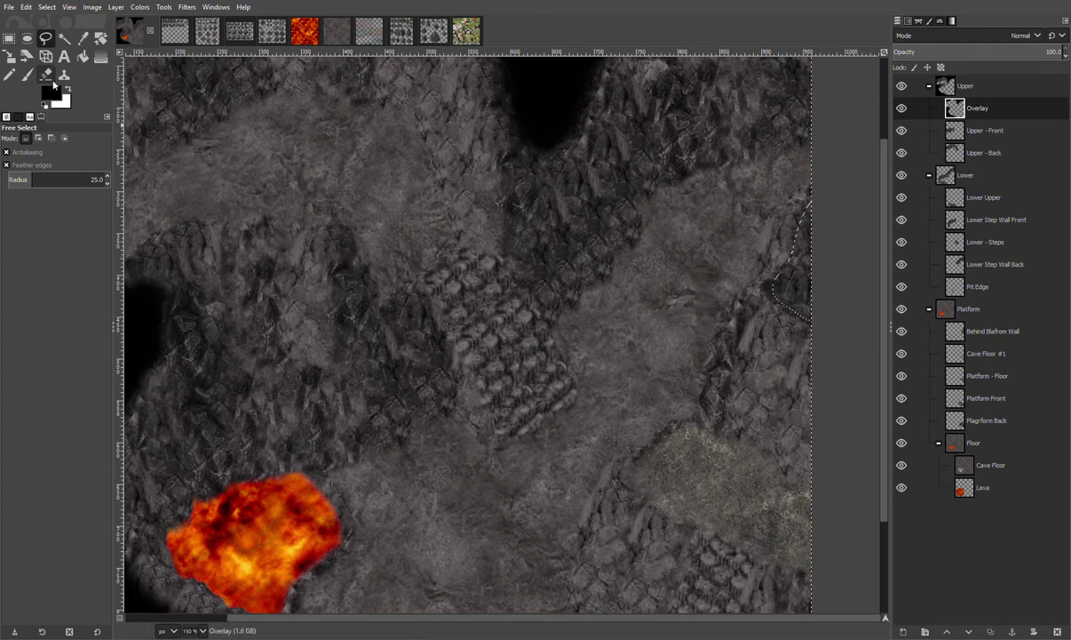
{"action": "left_click", "coordinate": [83, 58]}
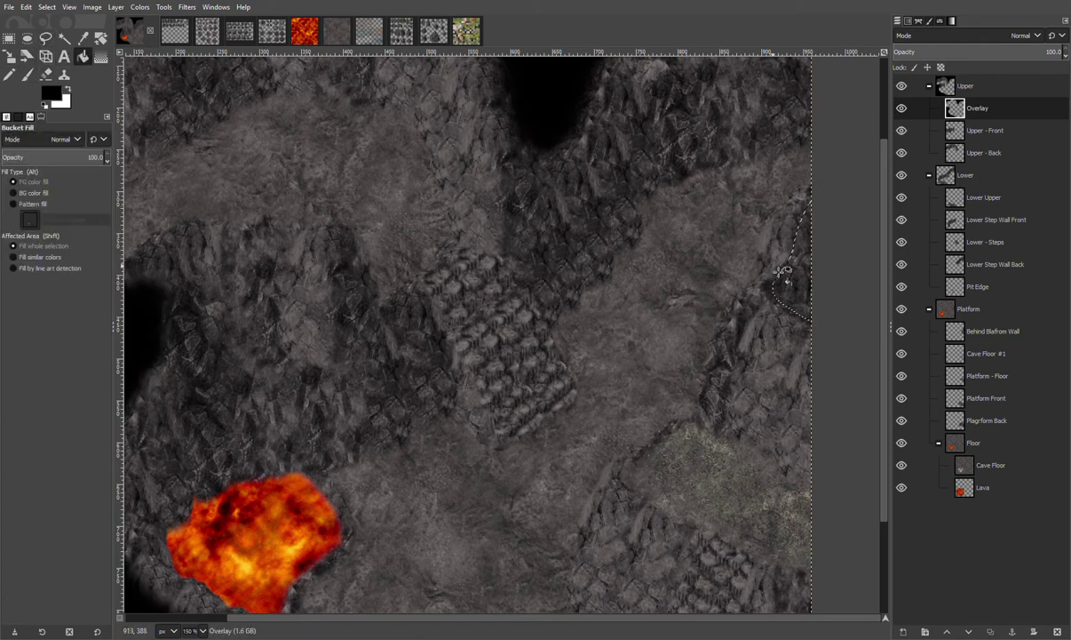
{"action": "left_click", "coordinate": [780, 269]}
{"action": "left_click", "coordinate": [9, 39]}
{"action": "left_click", "coordinate": [509, 276]}
{"action": "scroll", "coordinate": [509, 276], "scroll_direction": "down", "scroll_amount": 2}
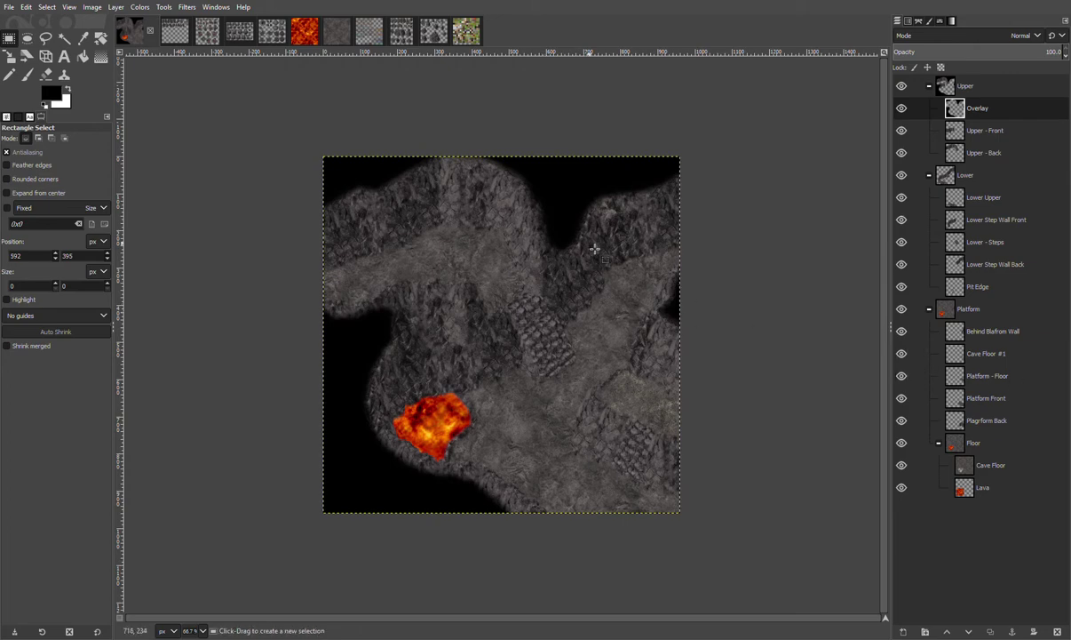
Move the Overlay layer out above the Upper group and add a layer named Stalagmites above Upper - Front
{"action": "scroll", "coordinate": [595, 250], "scroll_direction": "up", "scroll_amount": 2}
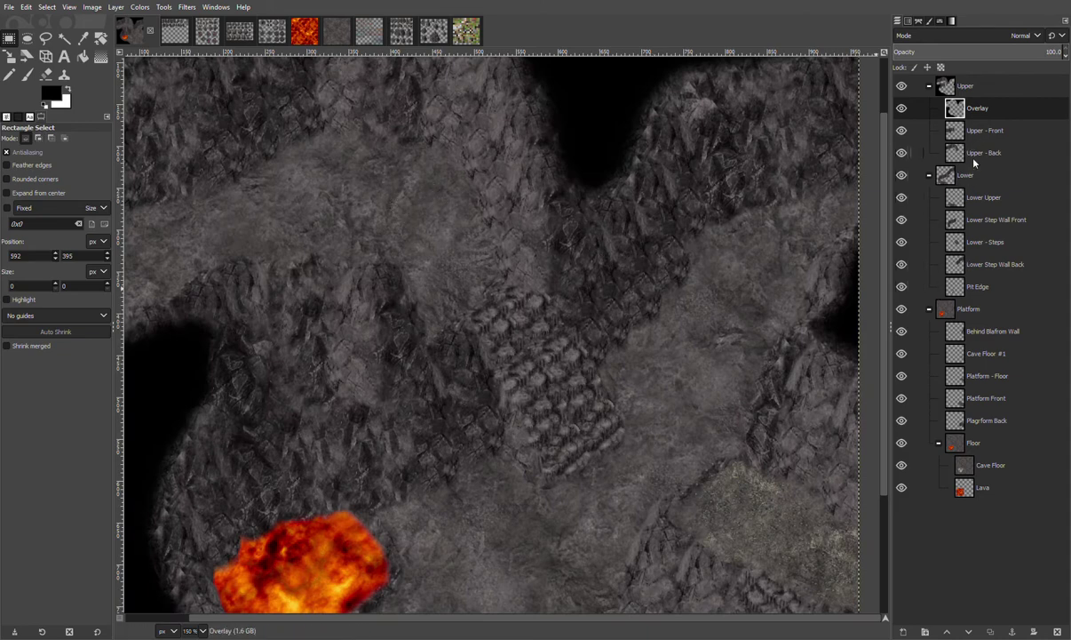
{"action": "left_click", "coordinate": [958, 131]}
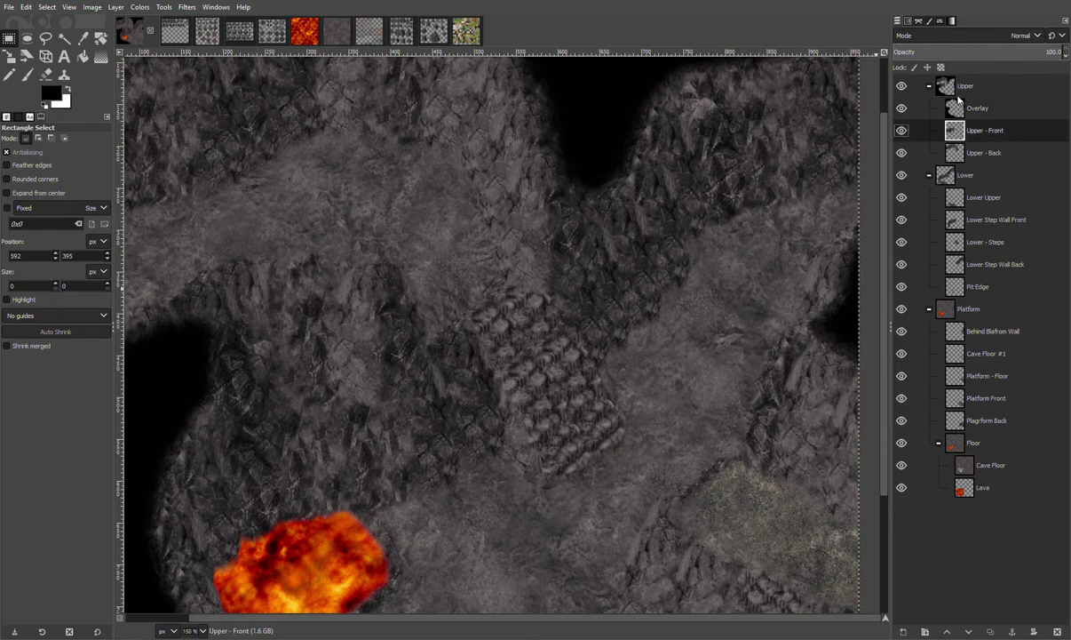
{"action": "left_click_drag", "start_coordinate": [956, 110], "coordinate": [959, 79]}
{"action": "left_click", "coordinate": [963, 132]}
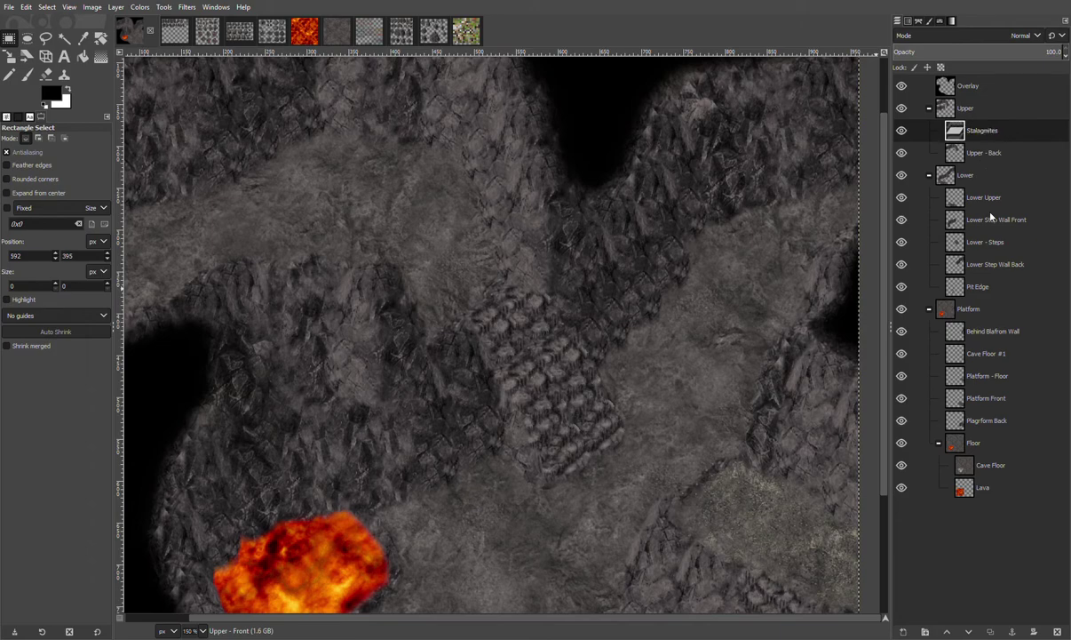
{"action": "key", "text": "Return"}
Copy the tall 64 × 128 px stalagmite from the cave tileset and paste it at the upper wall's base on the Stalagmites layer
{"action": "scroll", "coordinate": [451, 241], "scroll_direction": "up", "scroll_amount": 2}
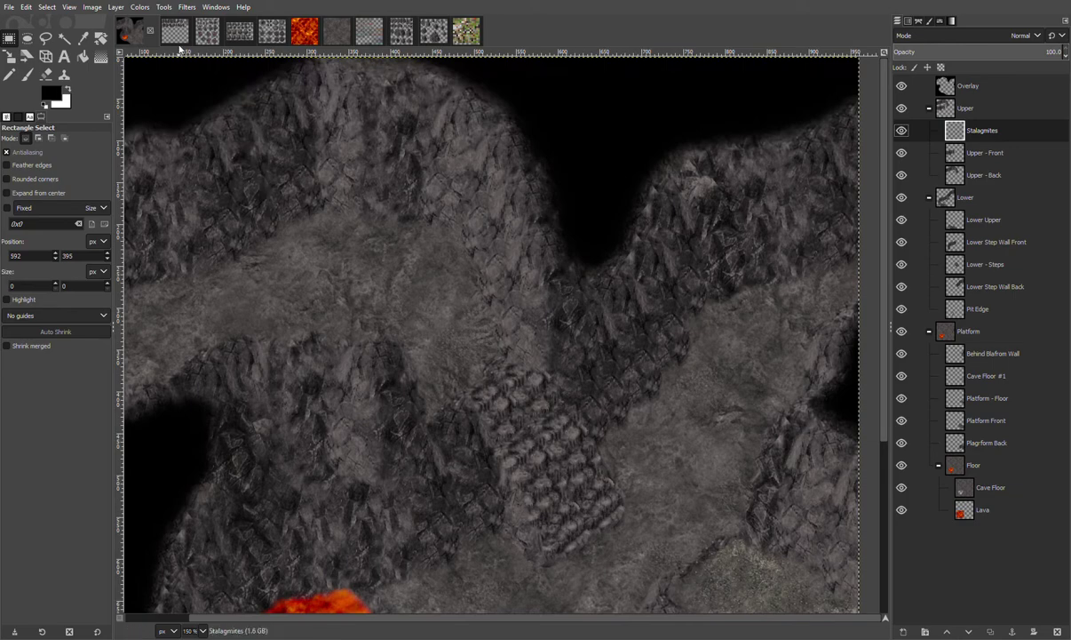
{"action": "left_click", "coordinate": [175, 31]}
{"action": "scroll", "coordinate": [622, 235], "scroll_direction": "down", "scroll_amount": 5}
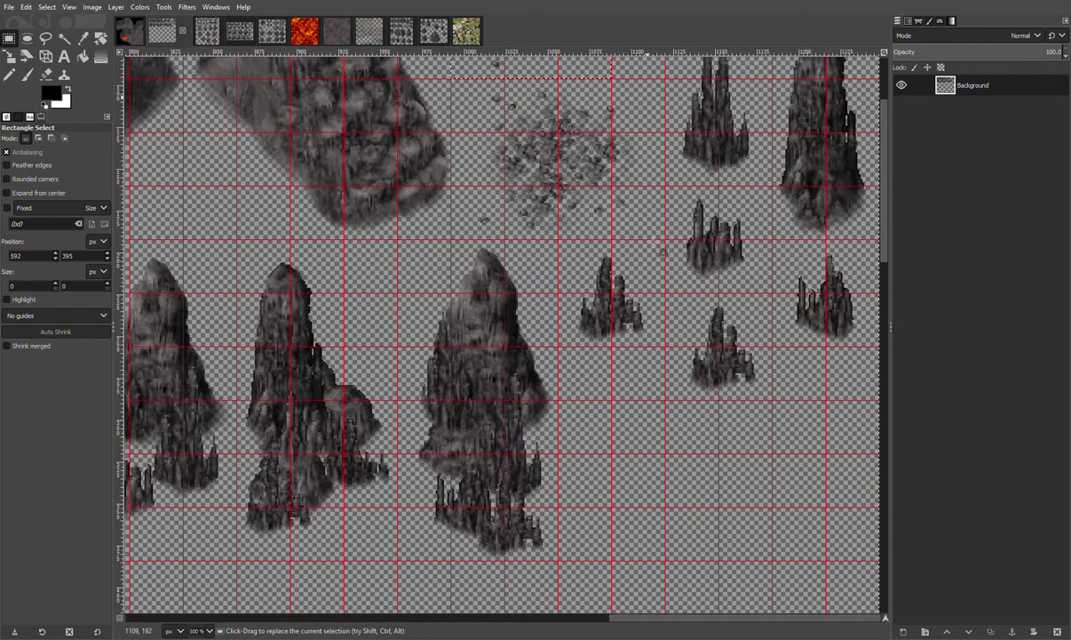
{"action": "scroll", "coordinate": [658, 242], "scroll_direction": "up", "scroll_amount": 5}
{"action": "scroll", "coordinate": [560, 463], "scroll_direction": "down", "scroll_amount": 5}
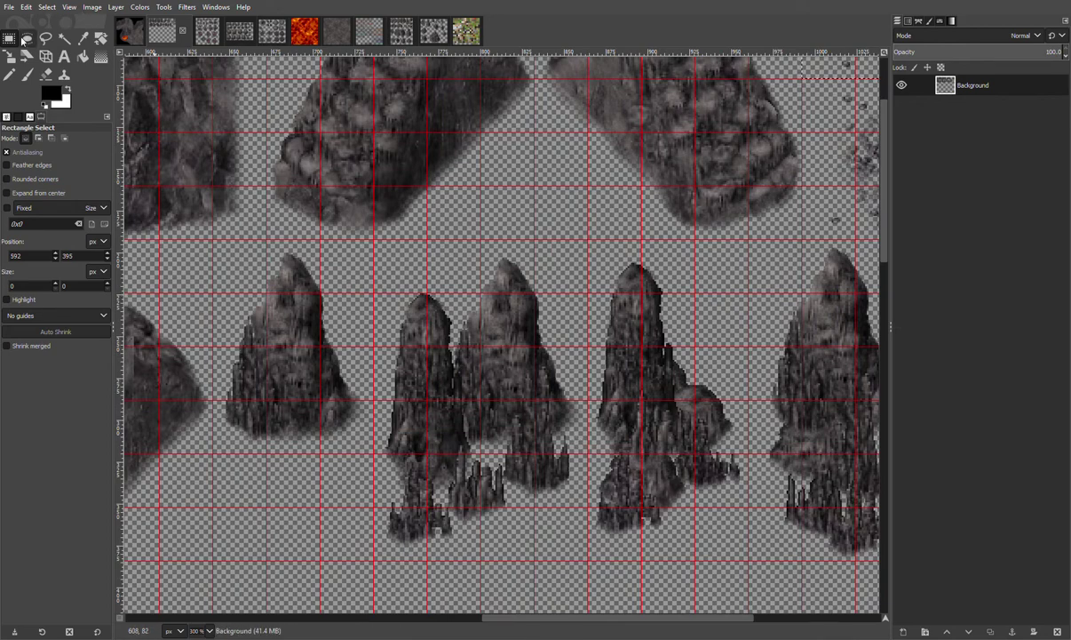
{"action": "left_click_drag", "start_coordinate": [499, 618], "coordinate": [626, 617]}
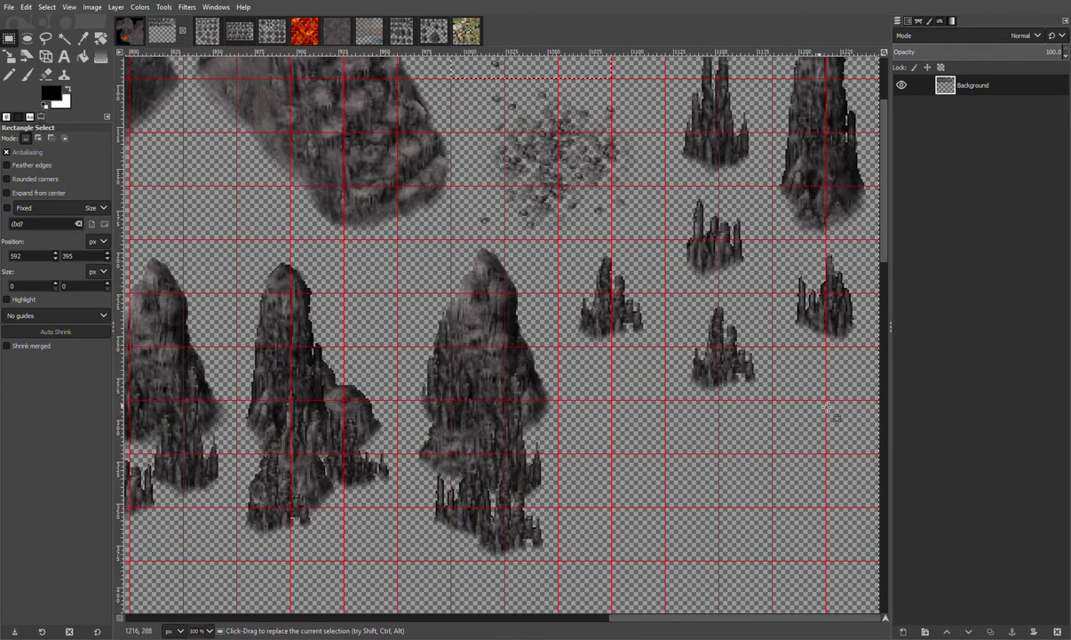
{"action": "scroll", "coordinate": [806, 356], "scroll_direction": "up", "scroll_amount": 3}
{"action": "mouse_move", "coordinate": [774, 380]}
{"action": "left_mouse_down"}
{"action": "mouse_move", "coordinate": [833, 234]}
{"action": "mouse_move", "coordinate": [885, 174]}
{"action": "left_mouse_up"}
{"action": "key", "text": "ctrl+c"}
{"action": "left_click", "coordinate": [129, 31]}
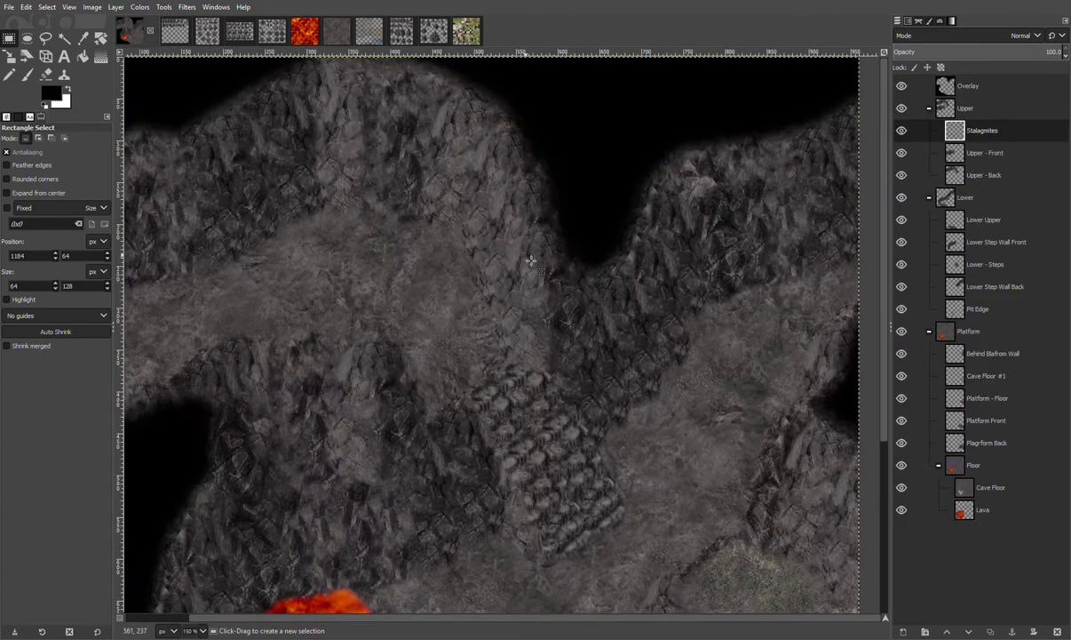
{"action": "key", "text": "ctrl+v"}
{"action": "left_click_drag", "start_coordinate": [508, 357], "coordinate": [353, 207]}
{"action": "left_click", "coordinate": [474, 247]}
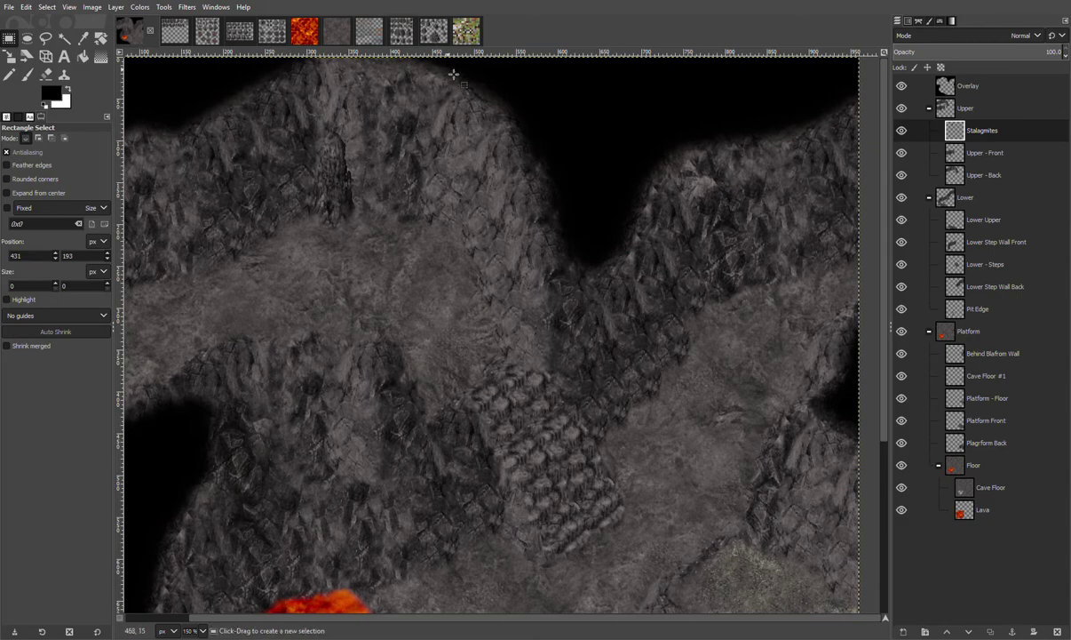
Copy the spiky 64 × 96 px stalagmite cluster from the cave tileset and paste it beside the tall one on the map
{"action": "left_click", "coordinate": [211, 32]}
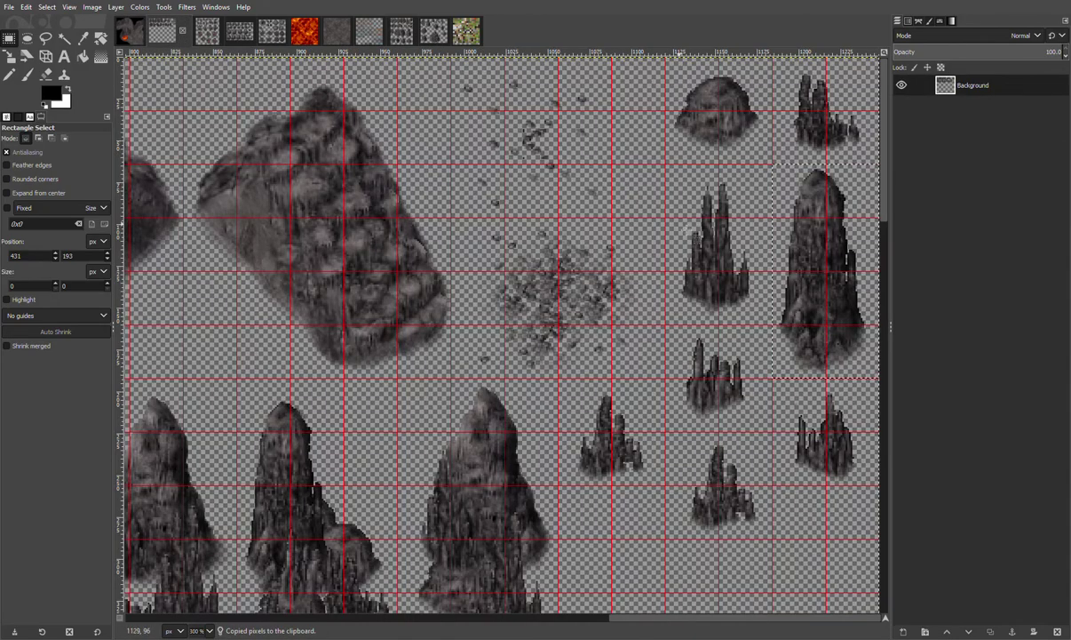
{"action": "mouse_move", "coordinate": [667, 326]}
{"action": "left_mouse_down"}
{"action": "mouse_move", "coordinate": [749, 231]}
{"action": "mouse_move", "coordinate": [771, 165]}
{"action": "left_mouse_up"}
{"action": "key", "text": "ctrl+c"}
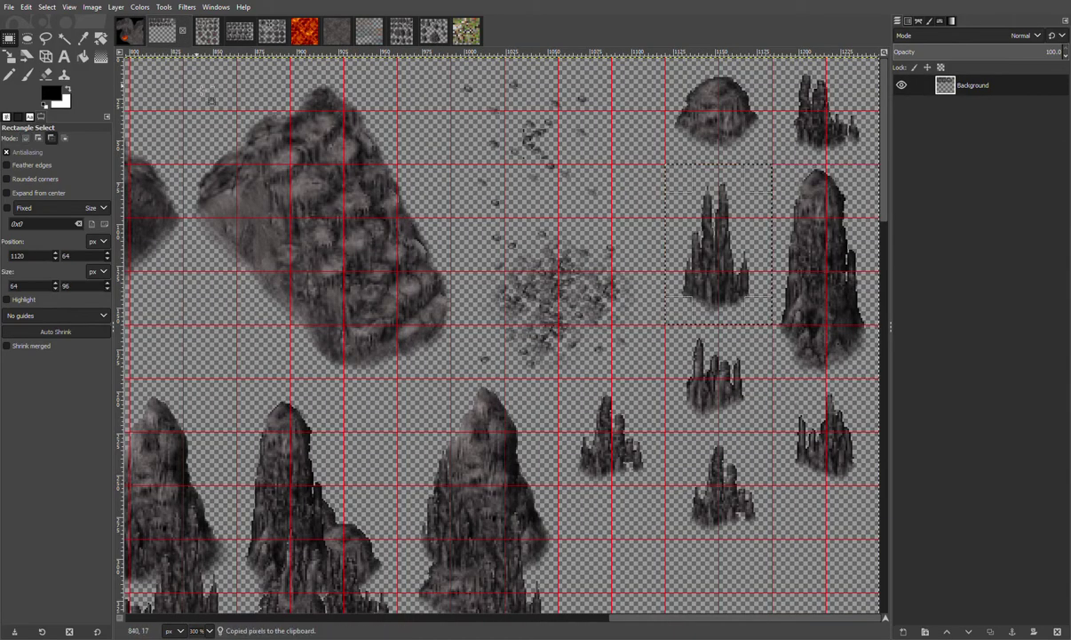
{"action": "left_click", "coordinate": [130, 34]}
{"action": "key", "text": "ctrl+v"}
{"action": "left_click_drag", "start_coordinate": [473, 349], "coordinate": [362, 215]}
{"action": "left_click", "coordinate": [406, 271]}
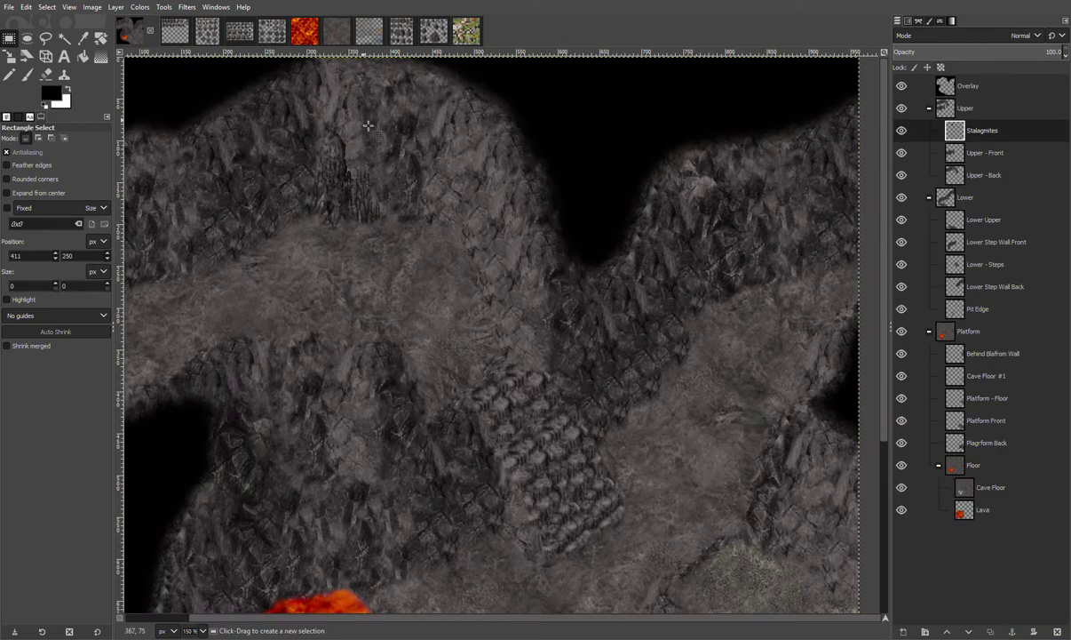
Copy the small 64 × 64 px stalagmite group in the tileset's top corner and paste it to the right of the spiky cluster
{"action": "left_click", "coordinate": [240, 32]}
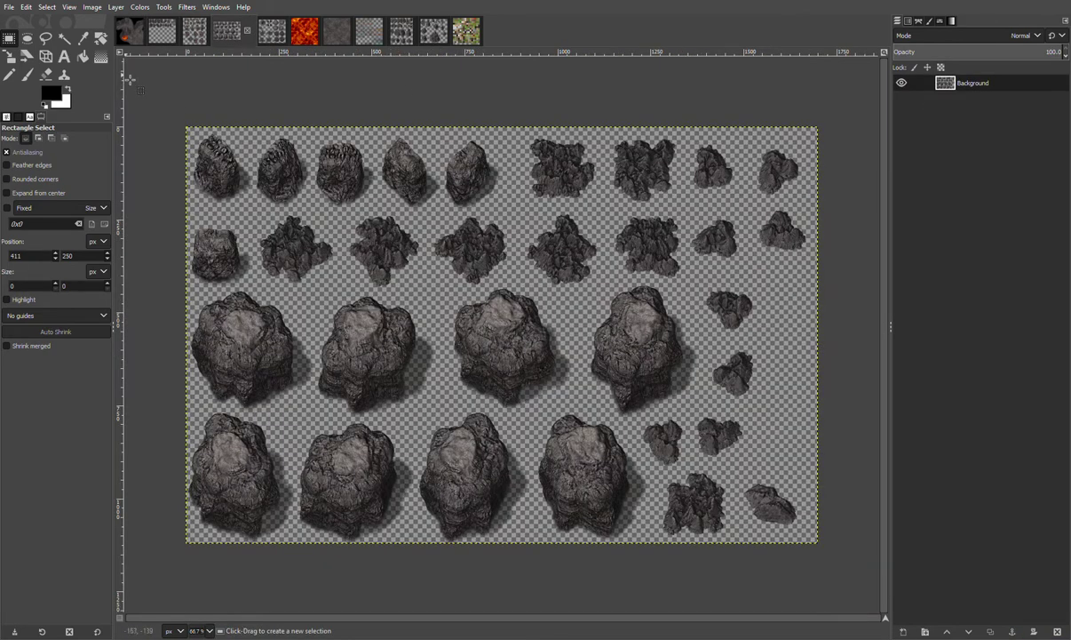
{"action": "left_click", "coordinate": [124, 35]}
{"action": "left_click", "coordinate": [166, 32]}
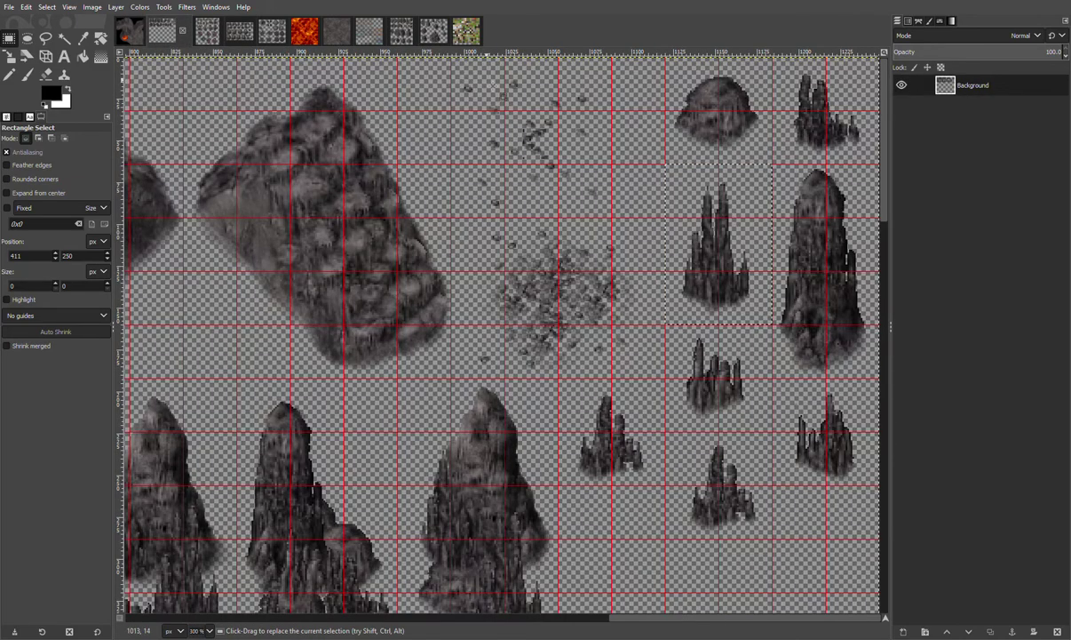
{"action": "left_click", "coordinate": [862, 168]}
{"action": "left_click_drag", "start_coordinate": [771, 163], "coordinate": [873, 59]}
{"action": "key", "text": "ctrl+c"}
{"action": "left_click", "coordinate": [129, 32]}
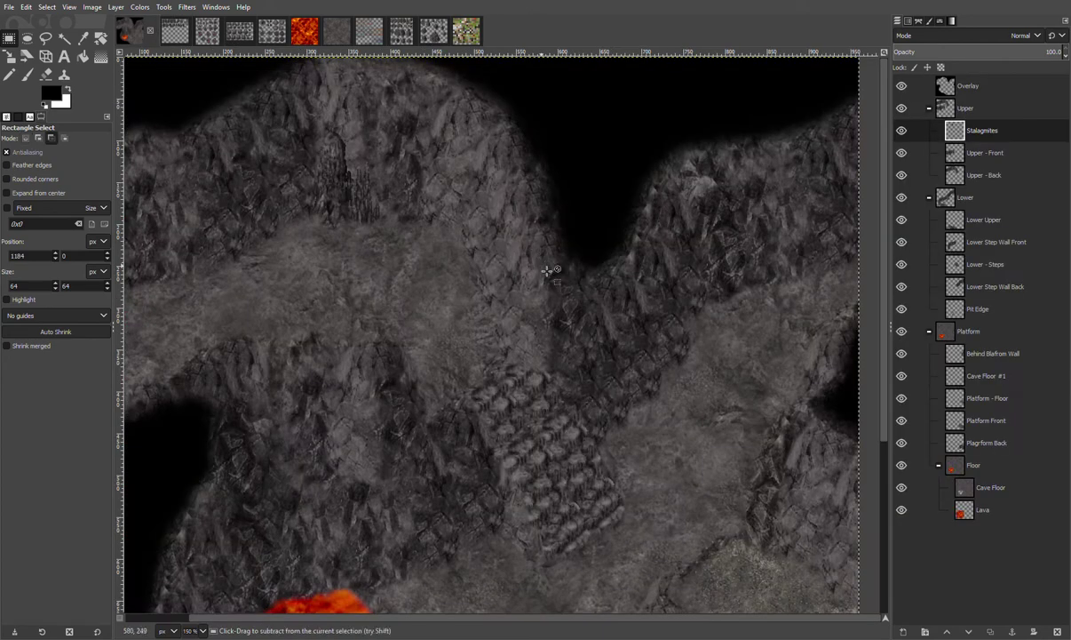
{"action": "key", "text": "ctrl+v"}
{"action": "left_click_drag", "start_coordinate": [501, 352], "coordinate": [390, 208]}
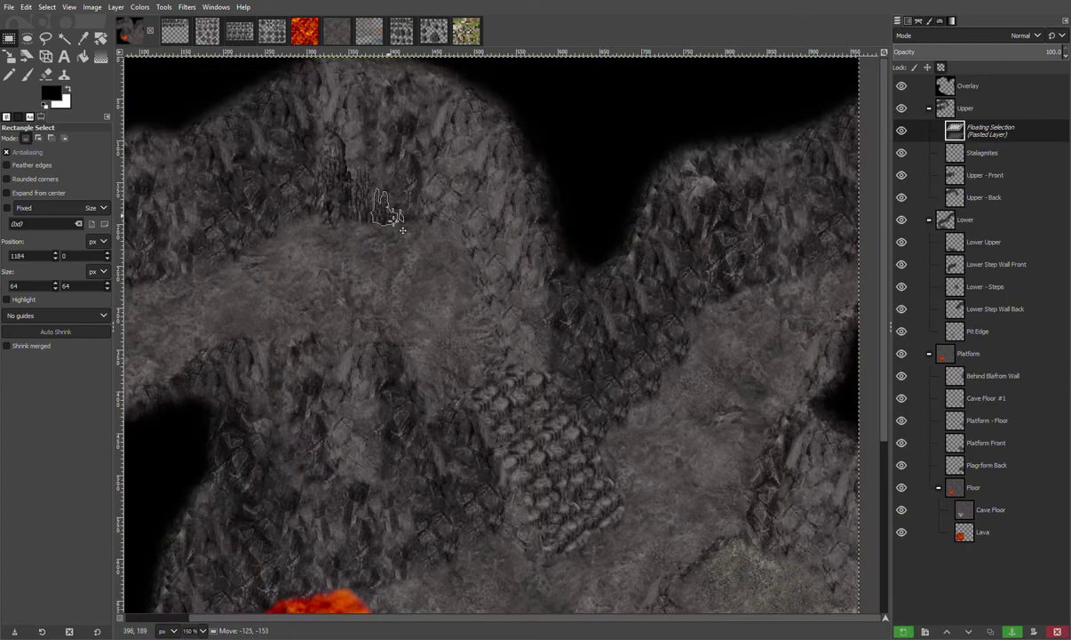
{"action": "left_click", "coordinate": [411, 249]}
Copy a jagged rock cluster, an area of about 234 × 245 px, from the upper row of the dark boulder tileset
{"action": "scroll", "coordinate": [611, 452], "scroll_direction": "down", "scroll_amount": 5}
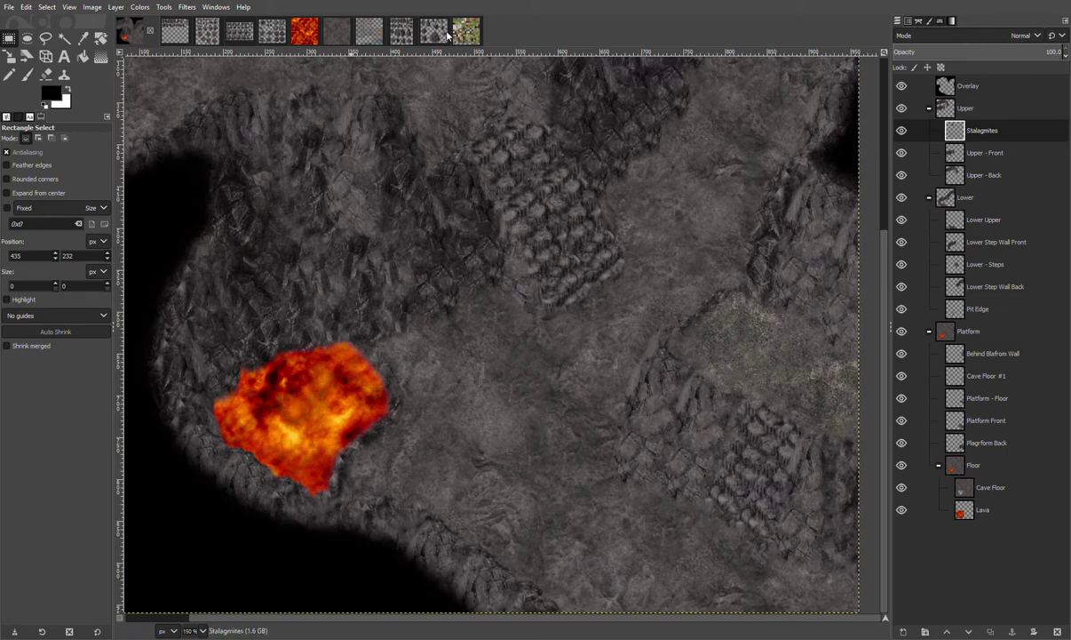
{"action": "left_click", "coordinate": [370, 34]}
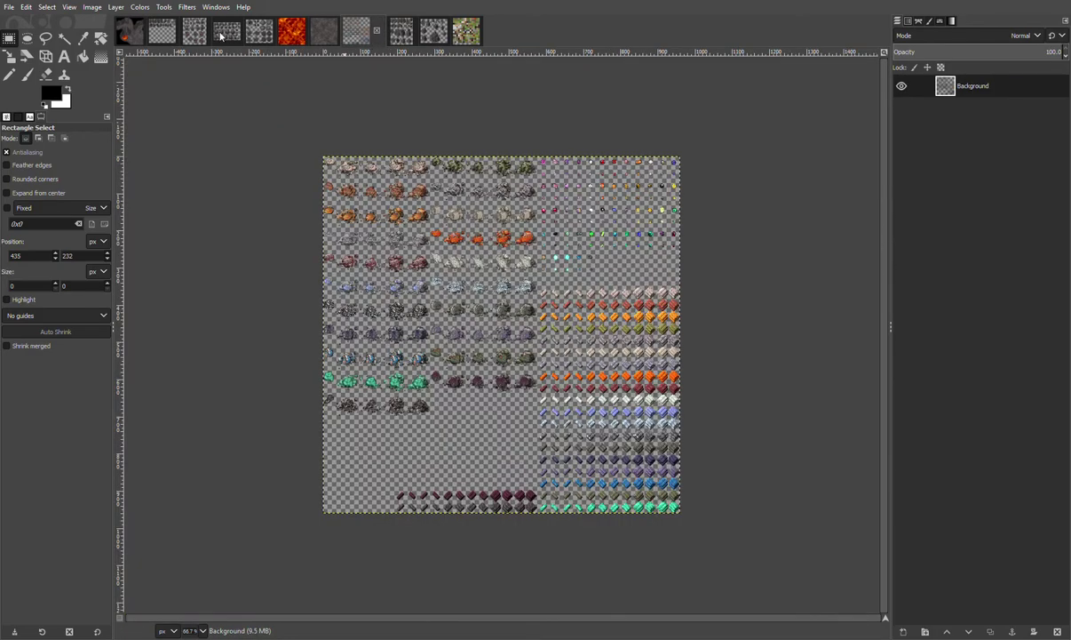
{"action": "left_click", "coordinate": [197, 34]}
{"action": "left_click", "coordinate": [229, 34]}
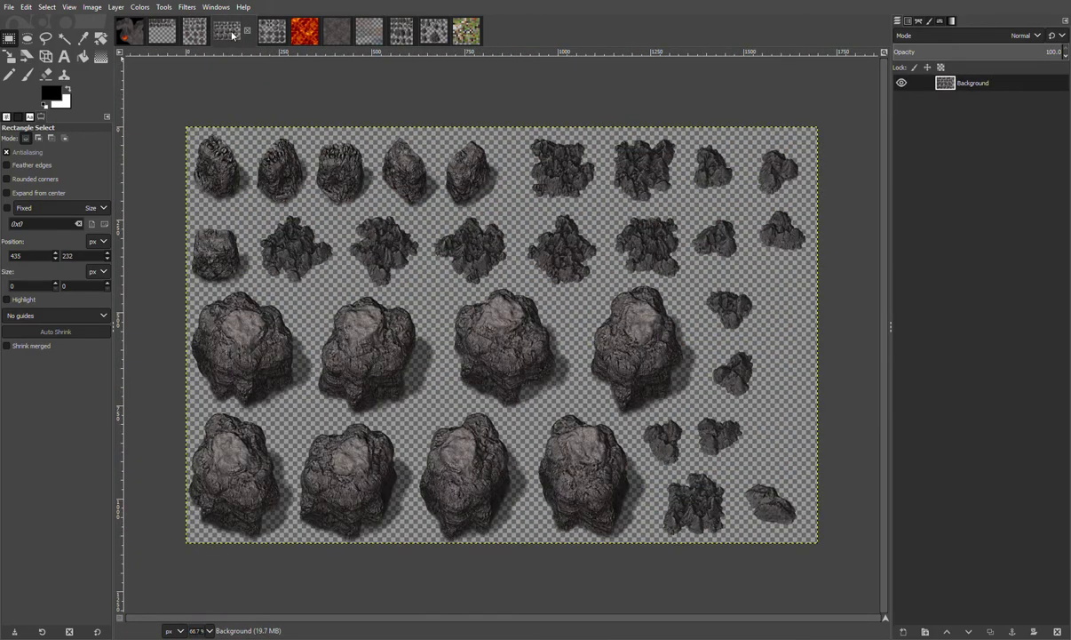
{"action": "left_click_drag", "start_coordinate": [519, 206], "coordinate": [606, 118]}
{"action": "key", "text": "ctrl+c"}
{"action": "left_click", "coordinate": [132, 35]}
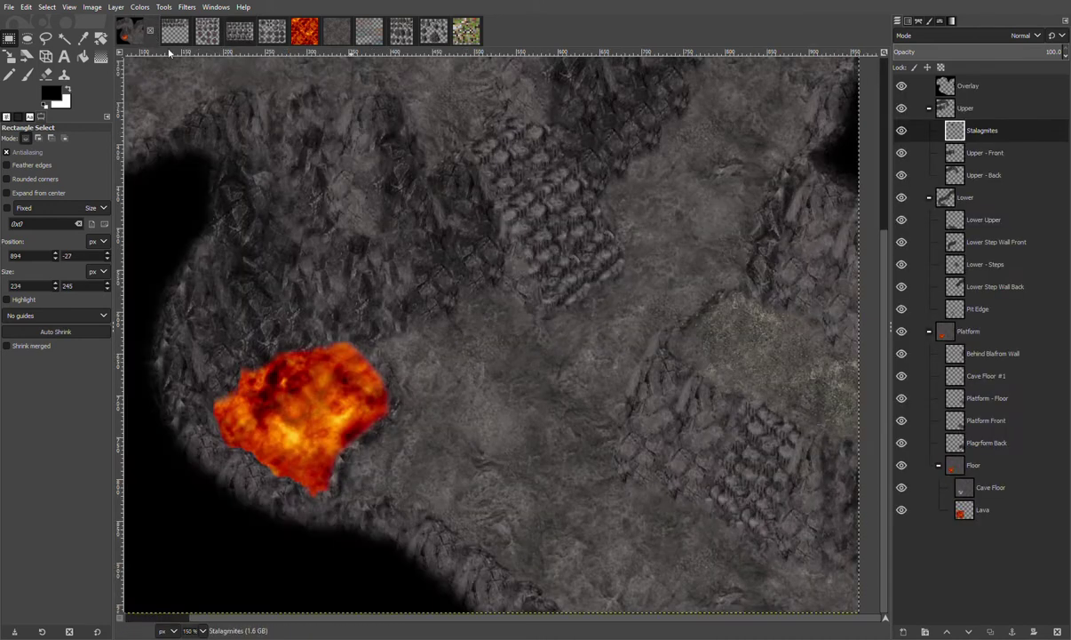
Add a layer above Cave Floor in the Floor group and paste the copied rock cluster along the lava pit's lower-right side
{"action": "left_click", "coordinate": [966, 488]}
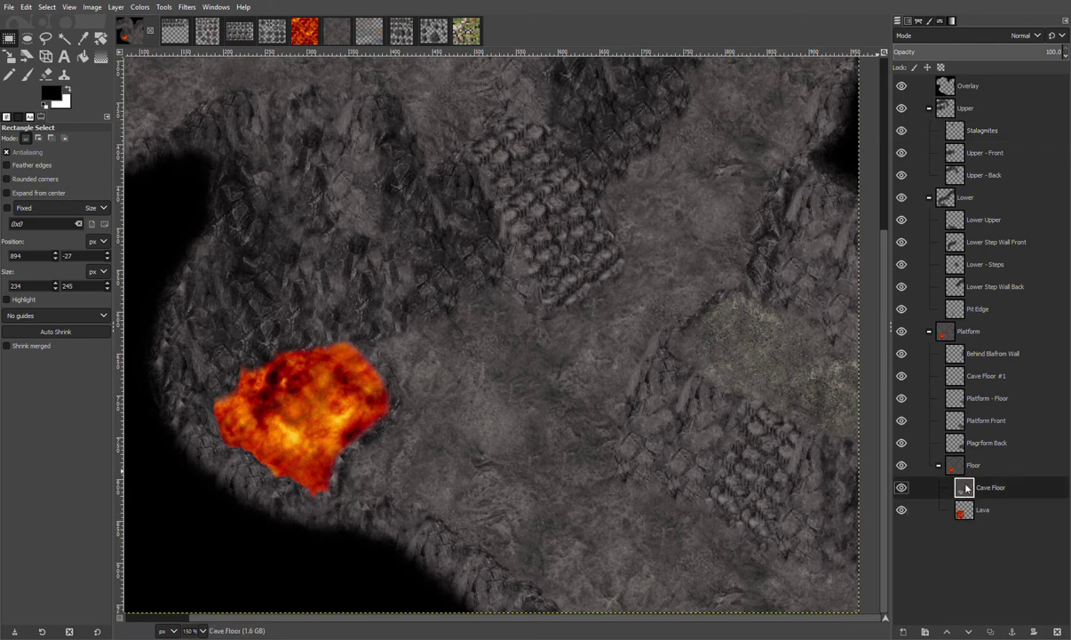
{"action": "left_click", "coordinate": [903, 631], "text": "shift"}
{"action": "key", "text": "ctrl+v"}
{"action": "left_click_drag", "start_coordinate": [537, 366], "coordinate": [451, 551]}
{"action": "left_click", "coordinate": [499, 455]}
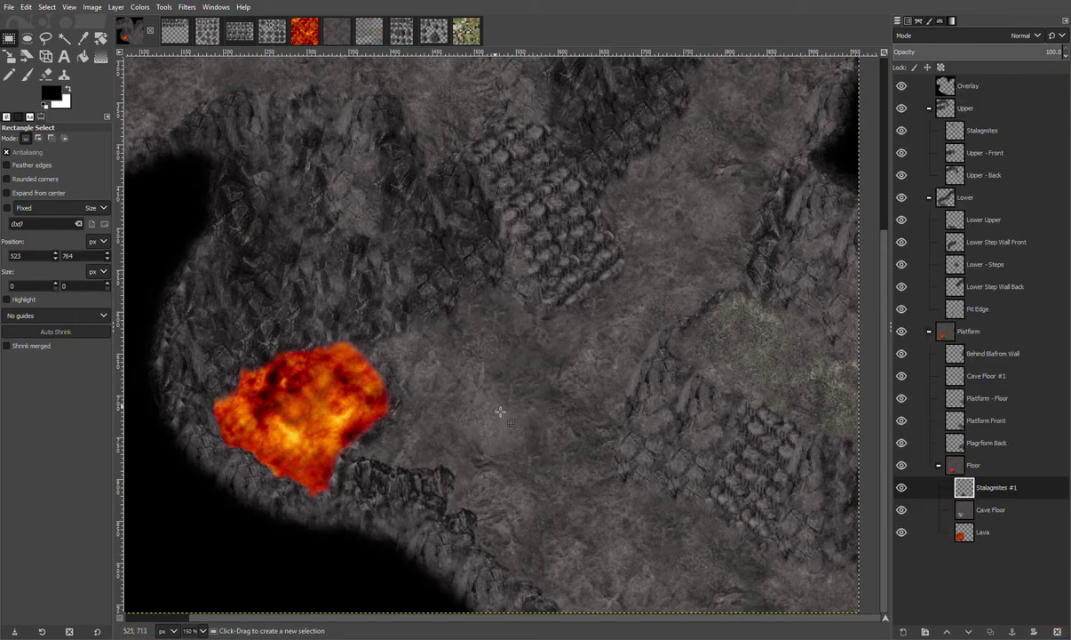
Paste the copied jagged rock cluster on Stalagmites #1 against the wall base at the lava pit's upper-right side
{"action": "key", "text": "ctrl+v"}
{"action": "left_click_drag", "start_coordinate": [480, 358], "coordinate": [449, 349]}
{"action": "left_click", "coordinate": [508, 465]}
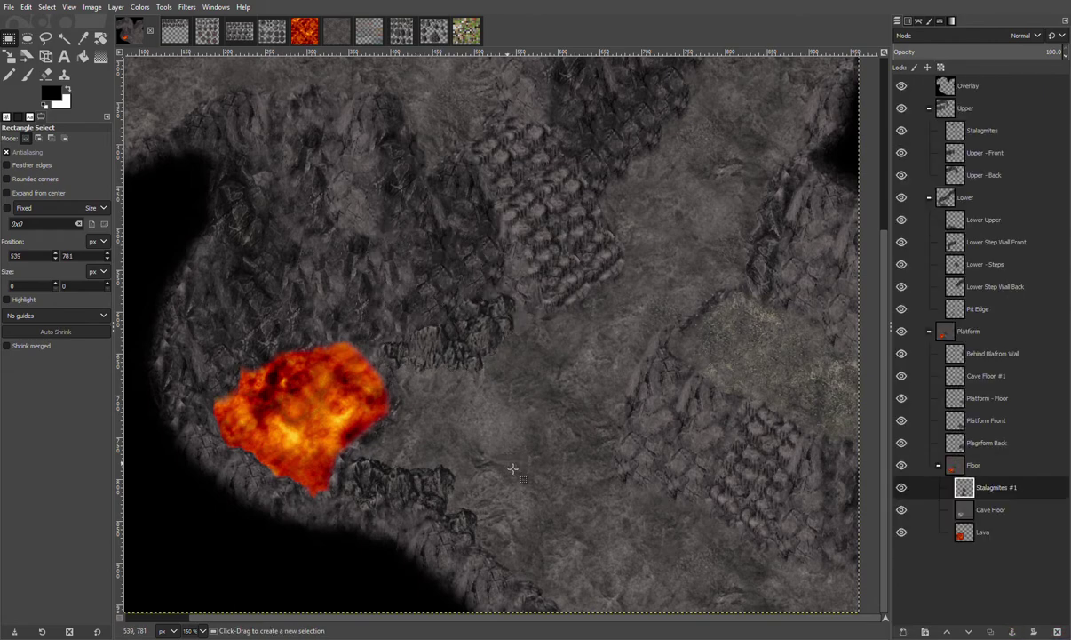
Paste another copy of the rock cluster along the base of the wall bordering the upper-right passage
{"action": "scroll", "coordinate": [513, 468], "scroll_direction": "up", "scroll_amount": 5}
{"action": "key", "text": "ctrl+v"}
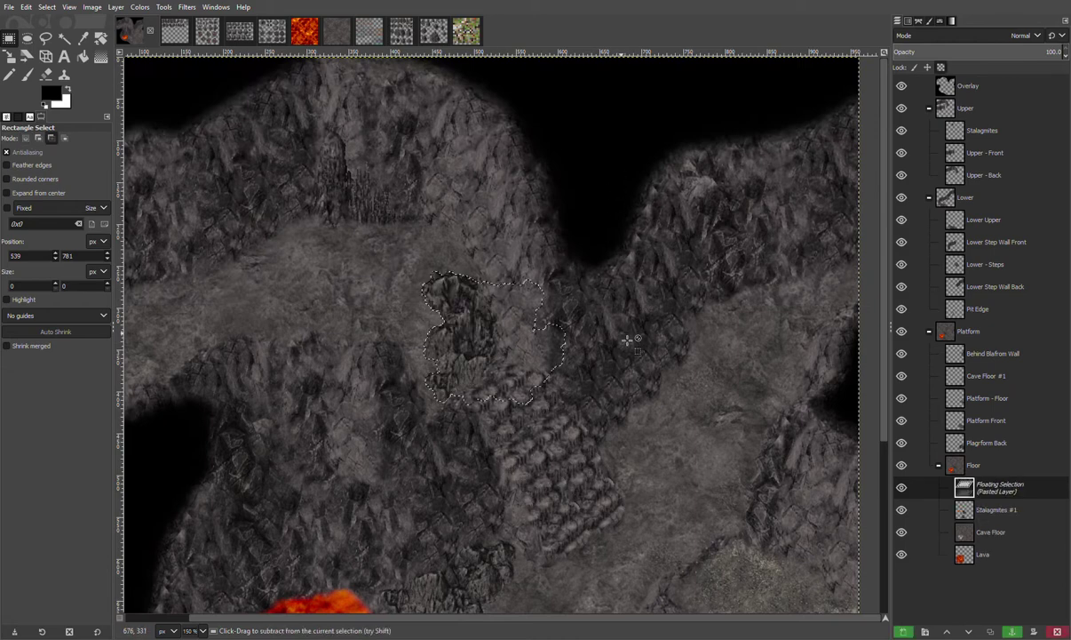
{"action": "left_click_drag", "start_coordinate": [419, 334], "coordinate": [671, 318]}
{"action": "left_click", "coordinate": [698, 410]}
{"action": "left_click", "coordinate": [697, 409]}
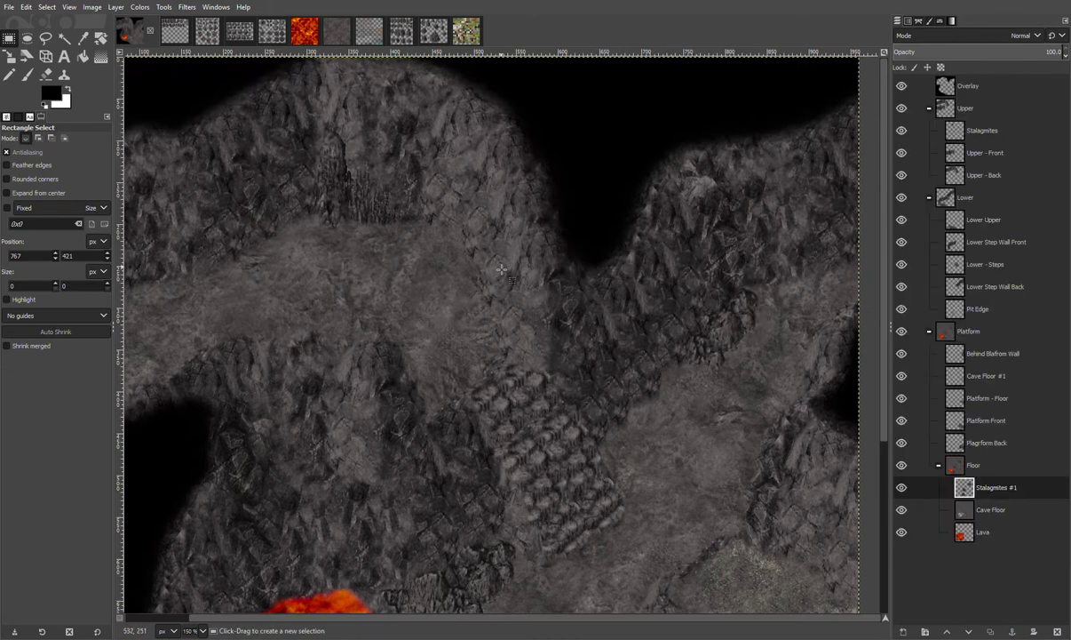
Look through the boulder tilesets and copy the upper rock formation of the second column in Infernus_Crater.png, an area of 840 × 753 px
{"action": "left_click", "coordinate": [433, 31]}
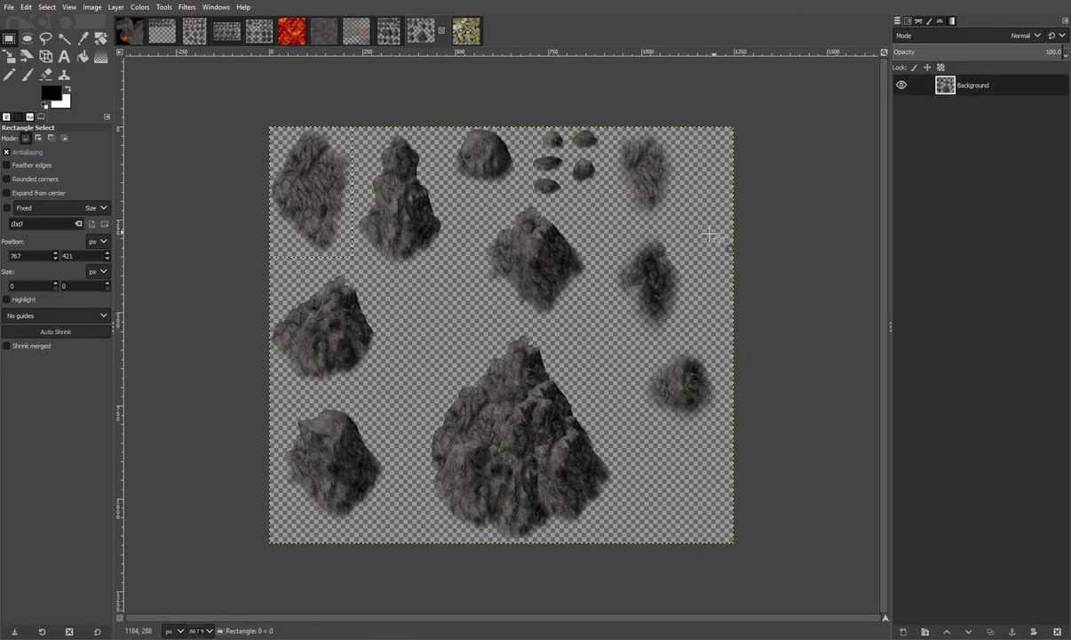
{"action": "left_click", "coordinate": [388, 34]}
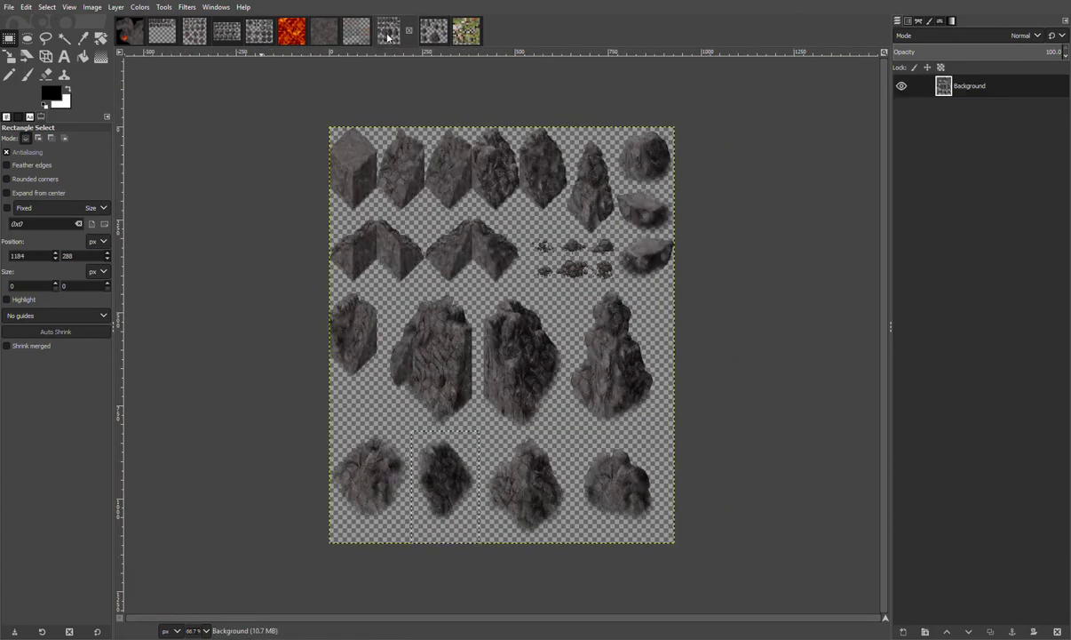
{"action": "left_click", "coordinate": [289, 34]}
{"action": "key", "text": "ctrl+a"}
{"action": "left_click_drag", "start_coordinate": [367, 298], "coordinate": [707, 466]}
{"action": "left_click_drag", "start_coordinate": [365, 304], "coordinate": [523, 443]}
{"action": "key", "text": "ctrl+c"}
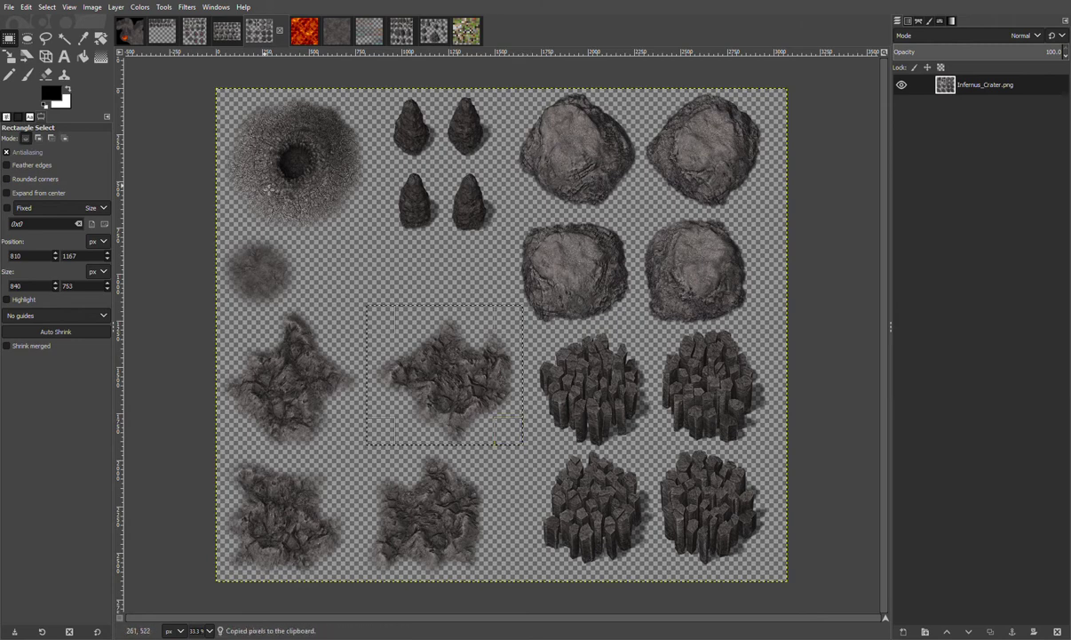
Try to paste the copied rock formation onto Stalagmites #1 along the map's lower edge, right of the lava pit
{"action": "left_click", "coordinate": [133, 33]}
{"action": "key", "text": "ctrl+v"}
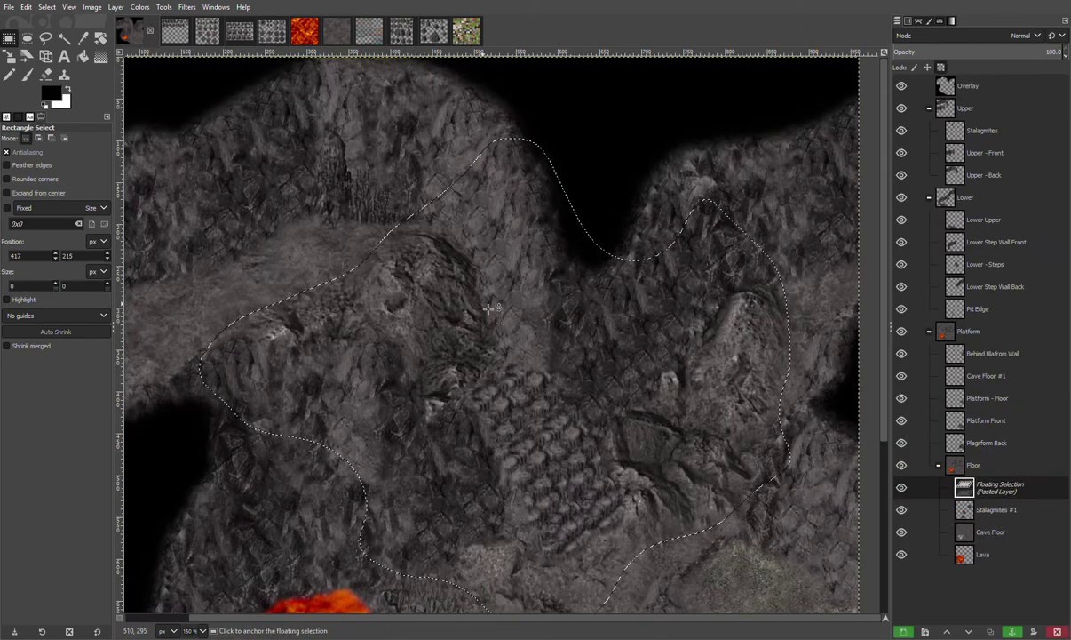
{"action": "left_click_drag", "start_coordinate": [449, 322], "coordinate": [0, 369]}
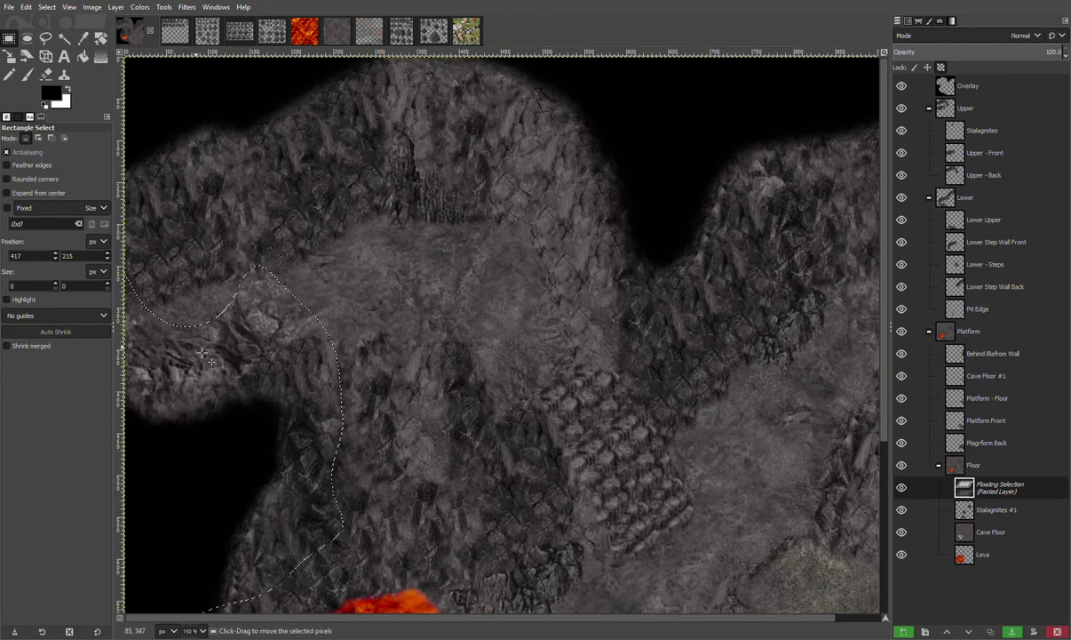
{"action": "left_click_drag", "start_coordinate": [210, 349], "coordinate": [1069, 638]}
{"action": "left_click_drag", "start_coordinate": [884, 613], "coordinate": [476, 580]}
{"action": "left_click", "coordinate": [581, 384]}
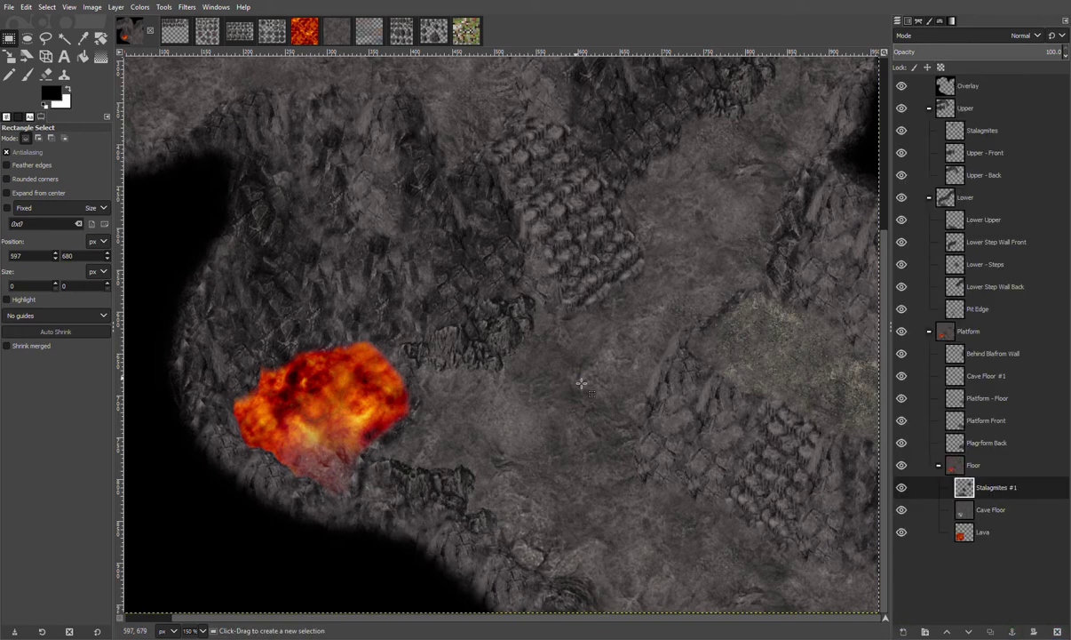
{"action": "key", "text": "ctrl+v"}
{"action": "left_click_drag", "start_coordinate": [530, 536], "coordinate": [566, 517]}
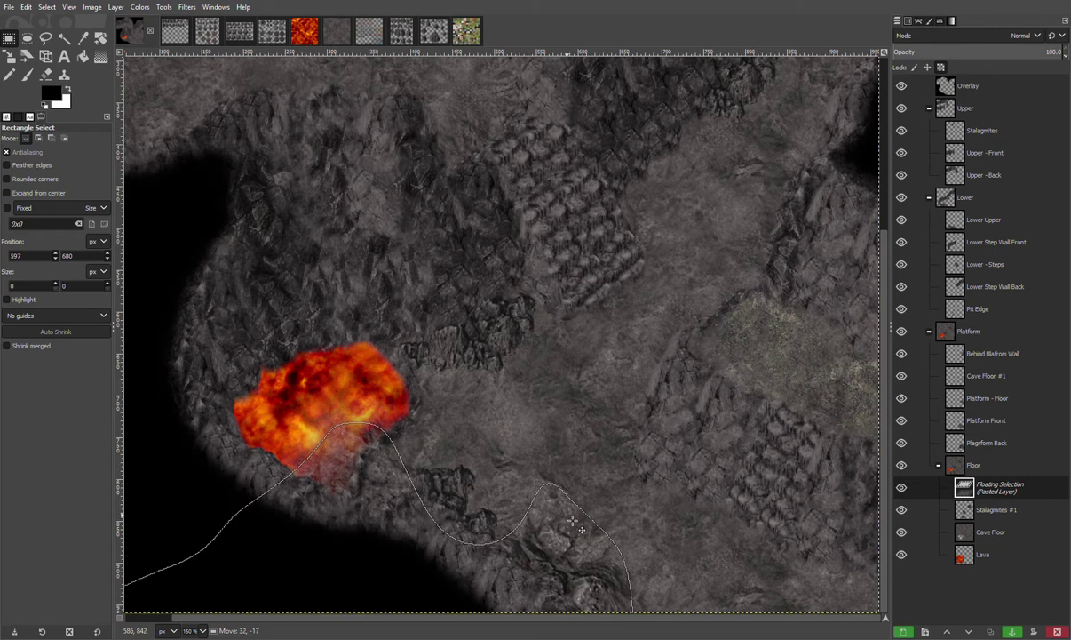
Undo the rock formation pastes on Stalagmites #1
{"action": "key", "text": "ctrl+z"}
{"action": "key", "text": "ctrl+z"}
{"action": "key", "text": "ctrl+z"}
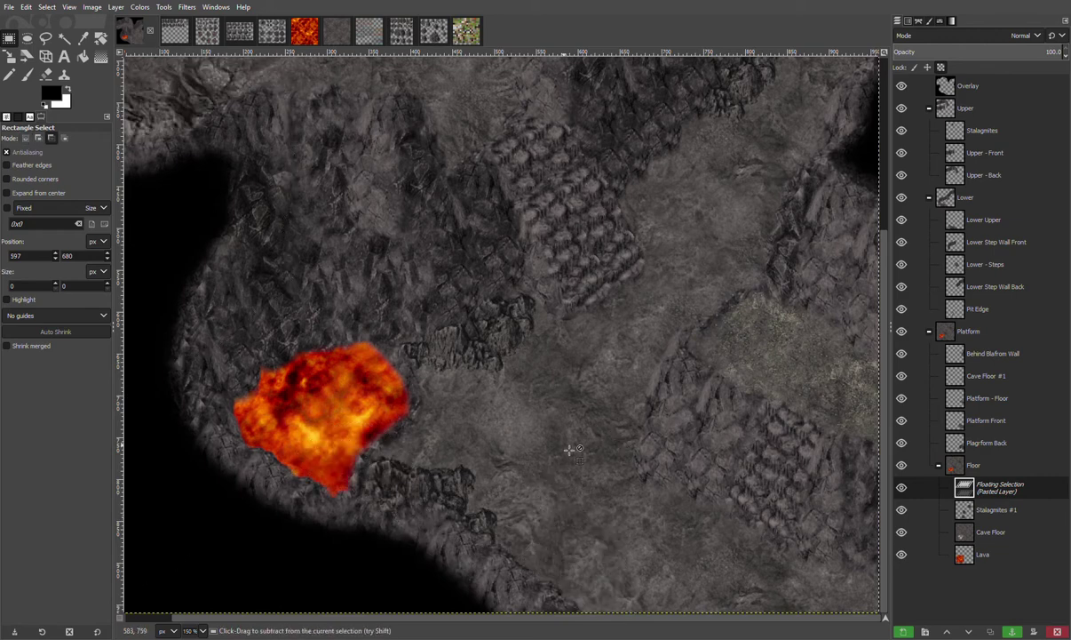
{"action": "left_click", "coordinate": [568, 460]}
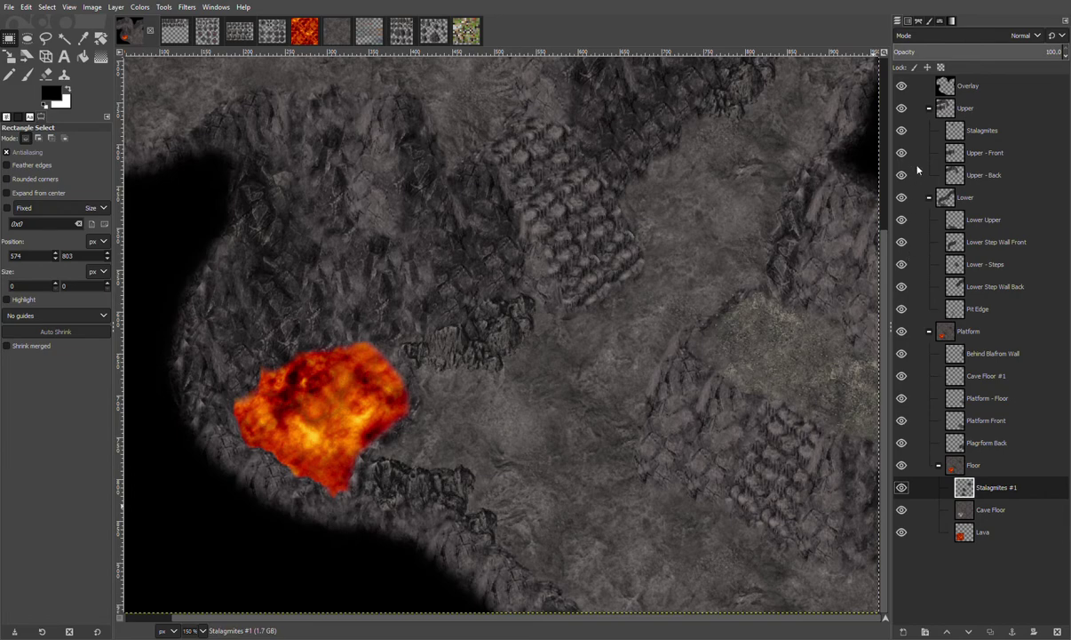
Add a Stalagmites #2 layer above Stalagmites #1 and paste the rock formation at the map's lower edge, right of the lava pit
{"action": "key", "text": "Return"}
{"action": "key", "text": "ctrl+v"}
{"action": "left_click_drag", "start_coordinate": [605, 367], "coordinate": [576, 611]}
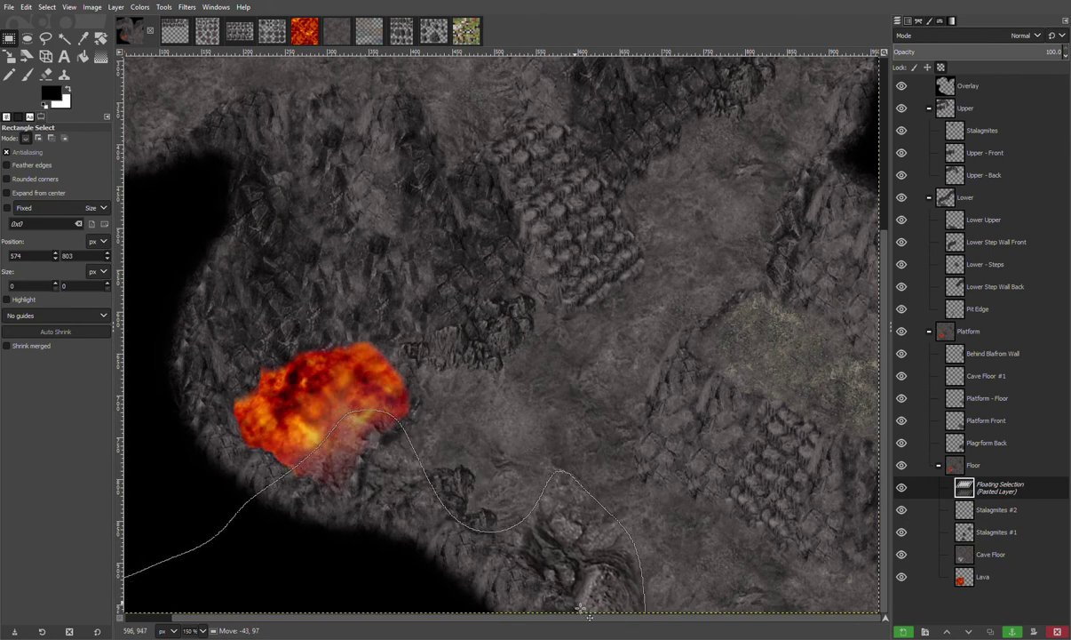
{"action": "left_click", "coordinate": [522, 460]}
{"action": "left_click_drag", "start_coordinate": [514, 427], "coordinate": [122, 621]}
{"action": "left_click_drag", "start_coordinate": [560, 571], "coordinate": [543, 546]}
{"action": "left_click", "coordinate": [637, 374]}
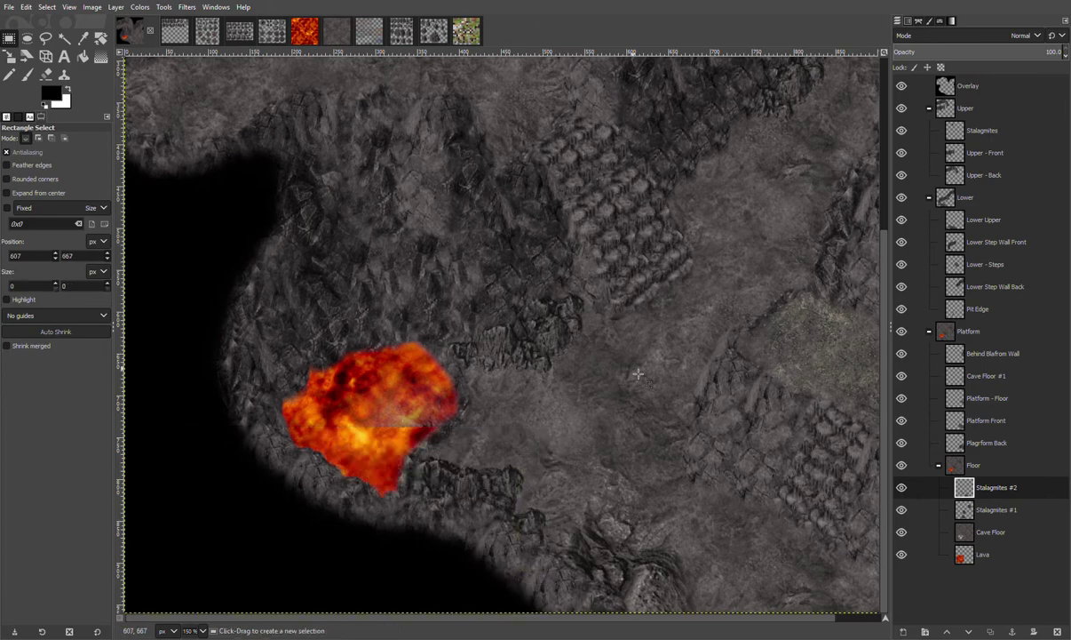
Copy the lower part of the star-shaped rock formation in the first column of Infernus_Crater.png
{"action": "key", "text": "1"}
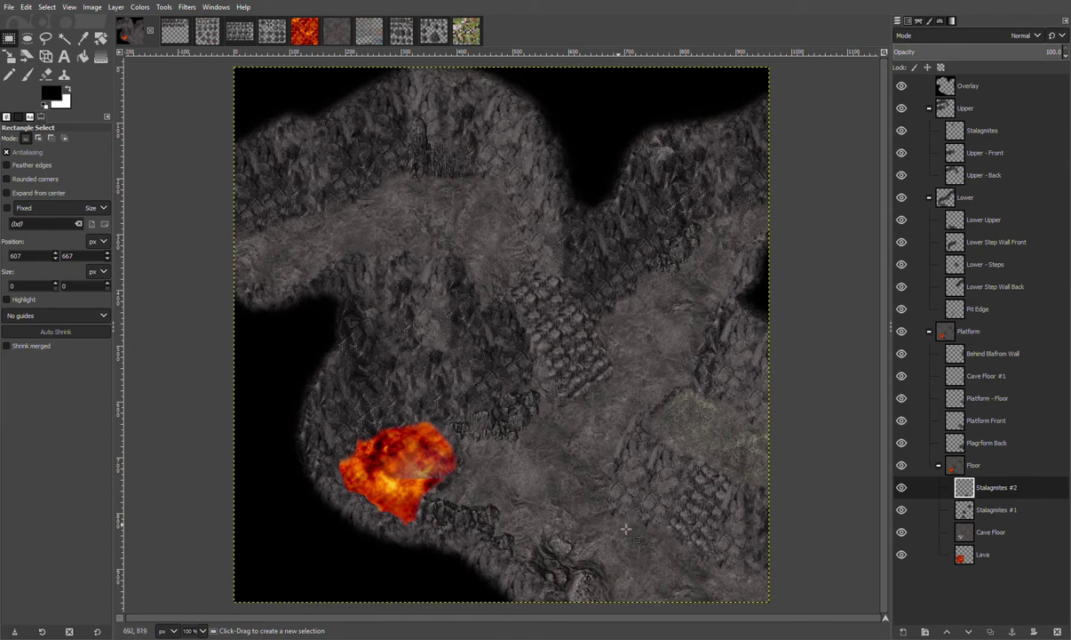
{"action": "left_click", "coordinate": [434, 31]}
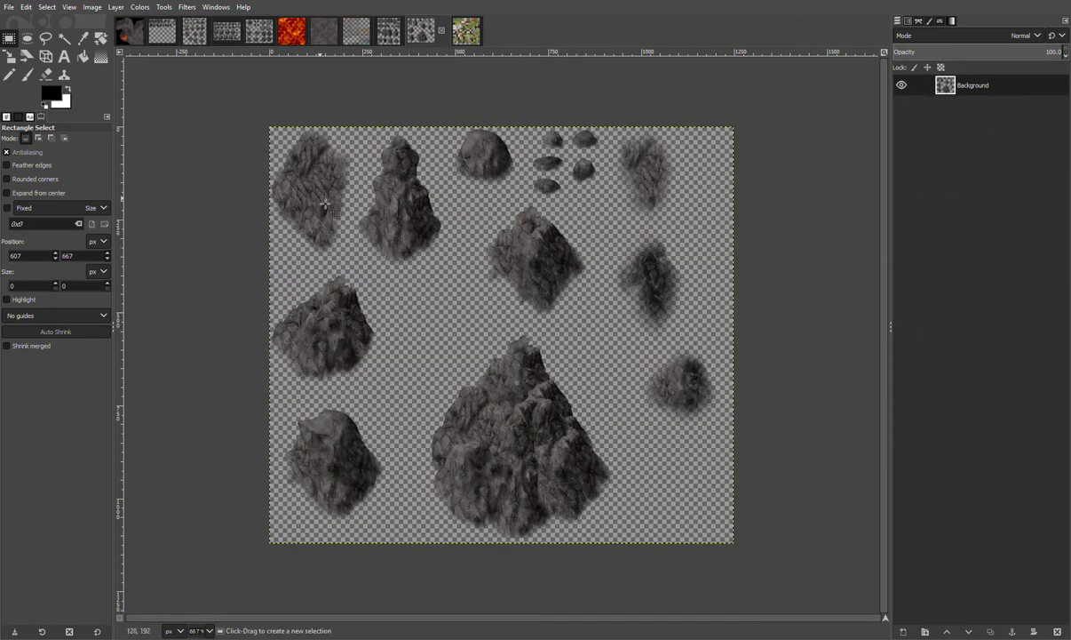
{"action": "left_click", "coordinate": [377, 33]}
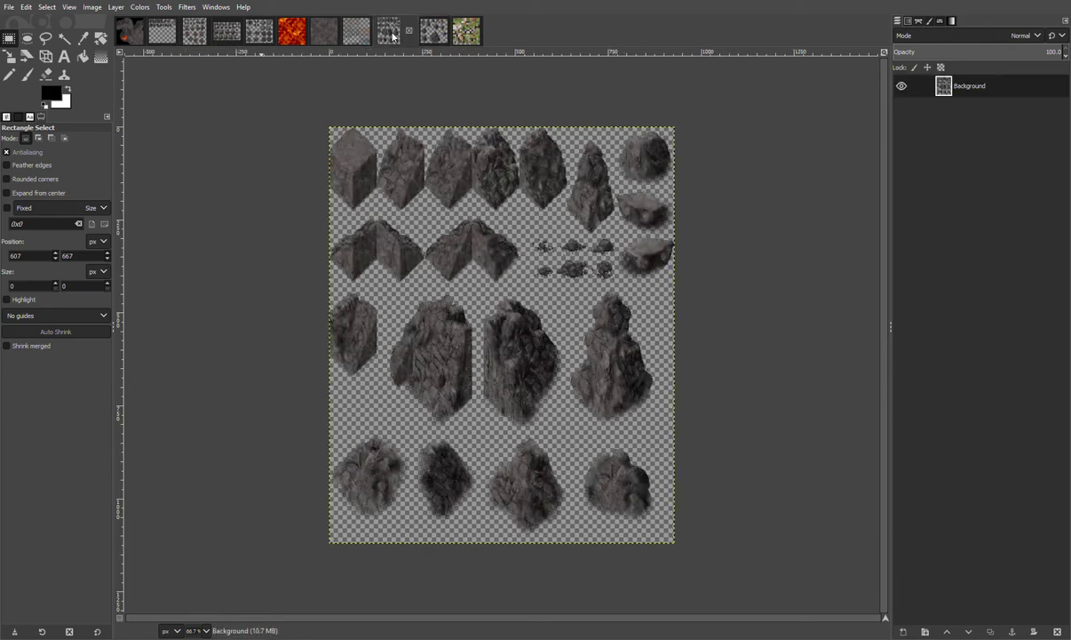
{"action": "left_click", "coordinate": [261, 34]}
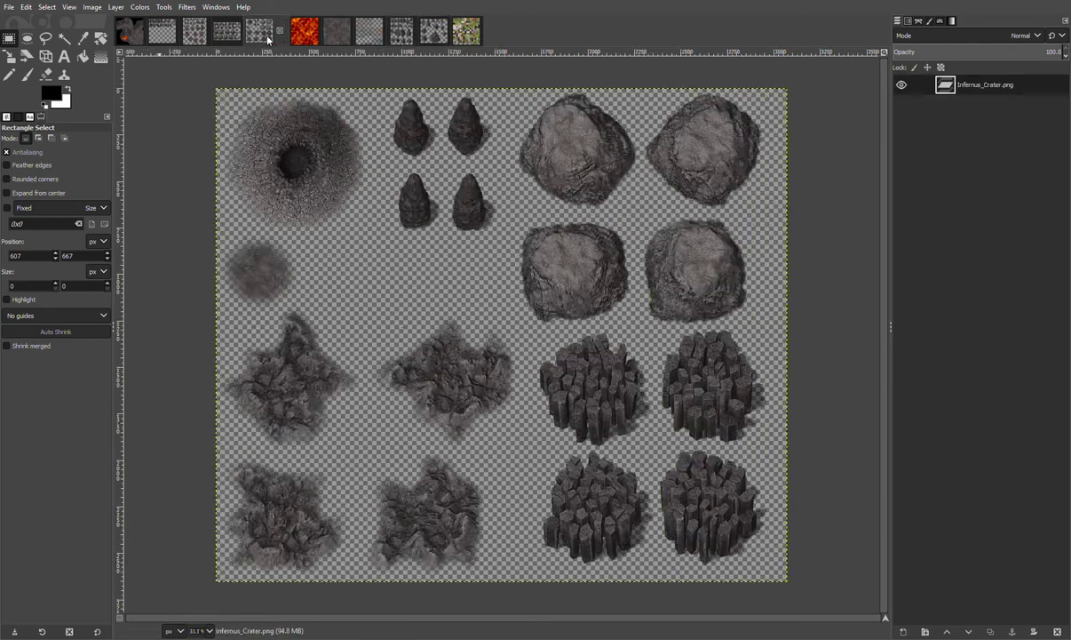
{"action": "left_click", "coordinate": [502, 518]}
{"action": "left_click_drag", "start_coordinate": [361, 448], "coordinate": [205, 392]}
{"action": "key", "text": "ctrl+c"}
{"action": "key", "text": "c"}
Paste the copied formation part on Stalagmites #2 along the back wall of the upper passage and again in the upper-right passage
{"action": "left_click", "coordinate": [130, 33]}
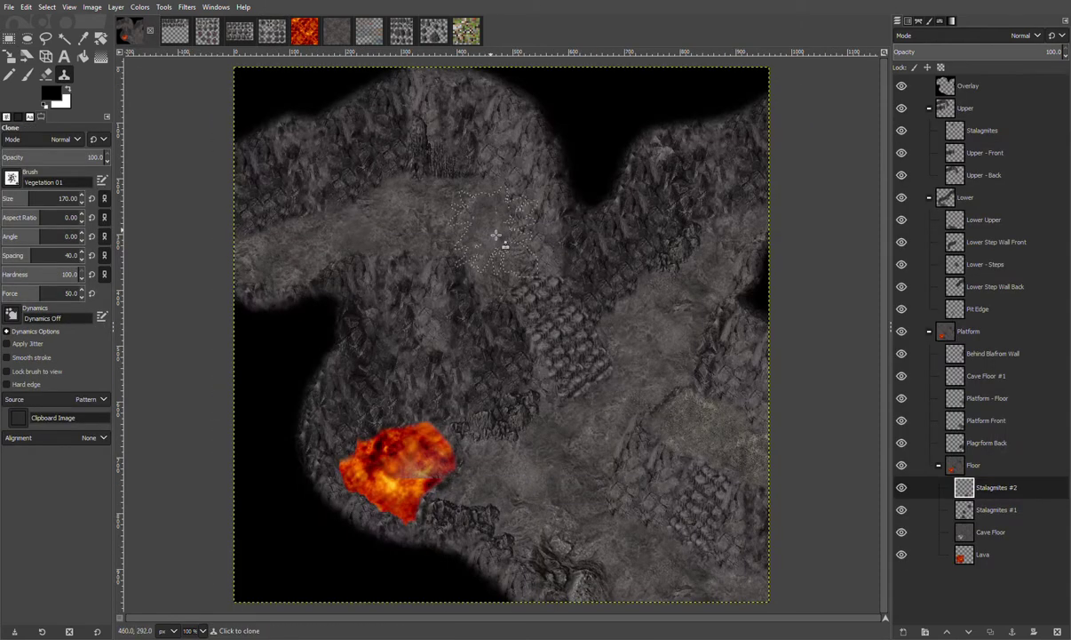
{"action": "left_click", "coordinate": [10, 39]}
{"action": "key", "text": "ctrl+v"}
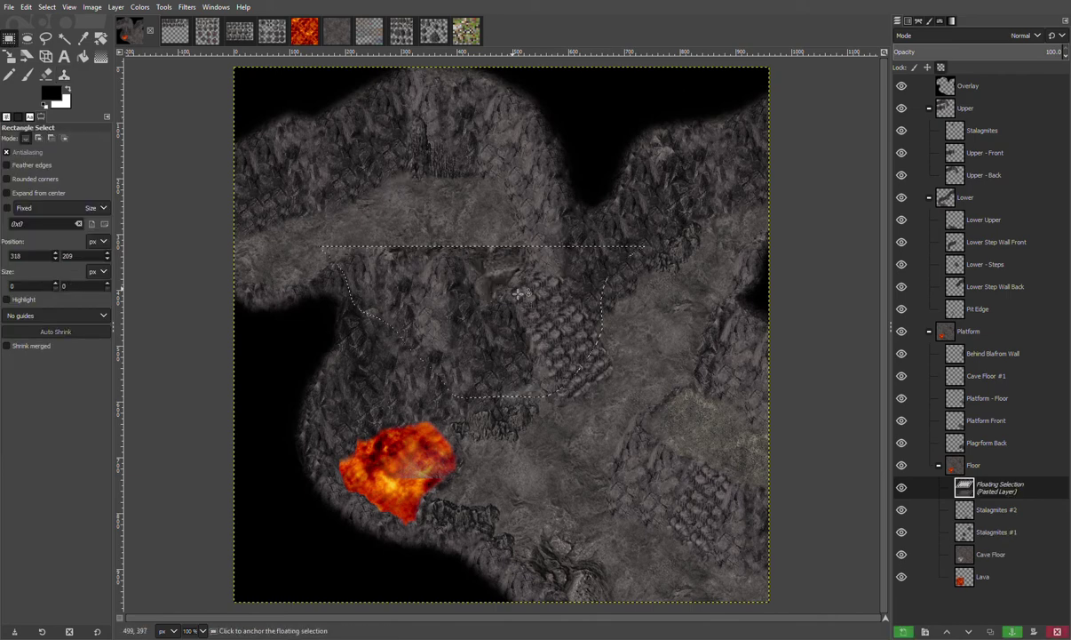
{"action": "left_click_drag", "start_coordinate": [497, 272], "coordinate": [448, 72]}
{"action": "left_click", "coordinate": [471, 227]}
{"action": "key", "text": "ctrl+v"}
{"action": "left_click_drag", "start_coordinate": [493, 276], "coordinate": [706, 100]}
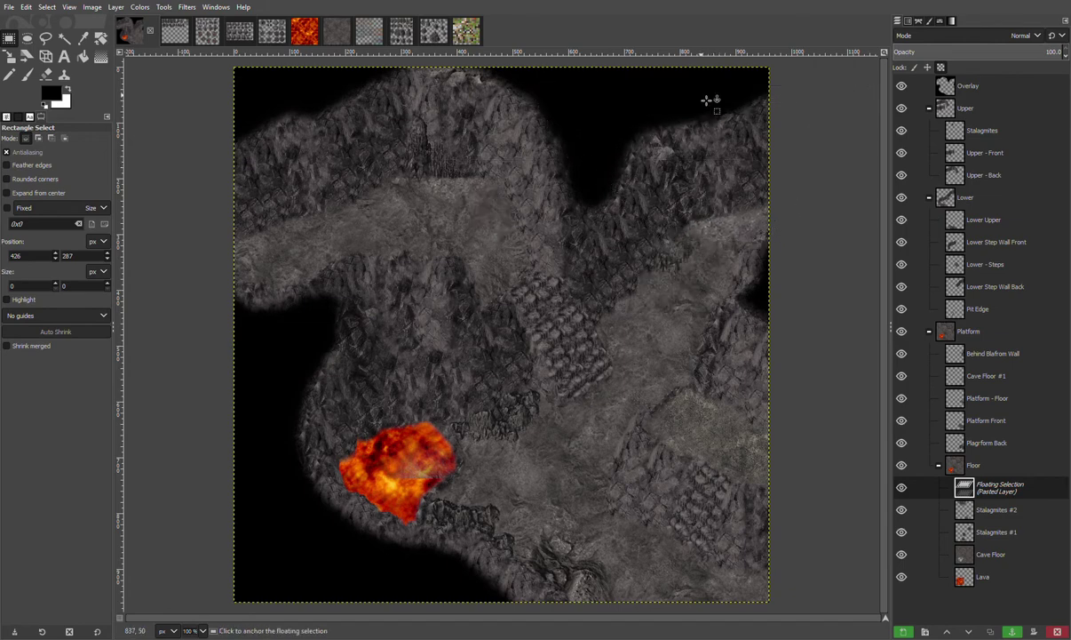
{"action": "left_click", "coordinate": [531, 199]}
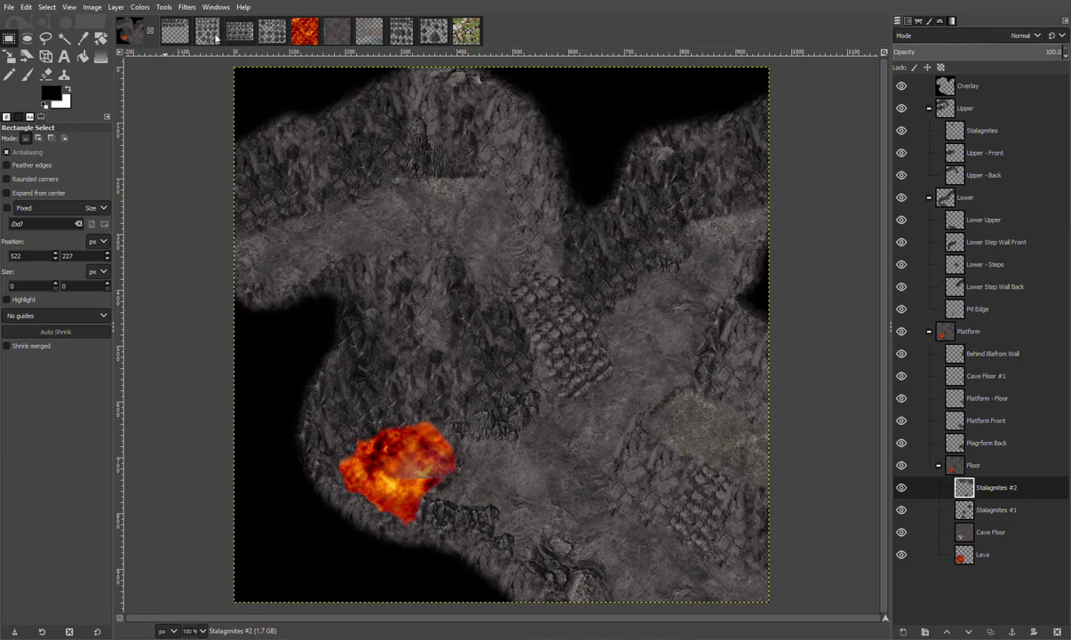
Copy a 330 × 612 px strip of Infernus_Crater.png's bottom formation in the second column and paste it behind the mossy platform
{"action": "left_click", "coordinate": [279, 34]}
{"action": "left_click_drag", "start_coordinate": [364, 456], "coordinate": [425, 573]}
{"action": "left_click", "coordinate": [128, 31]}
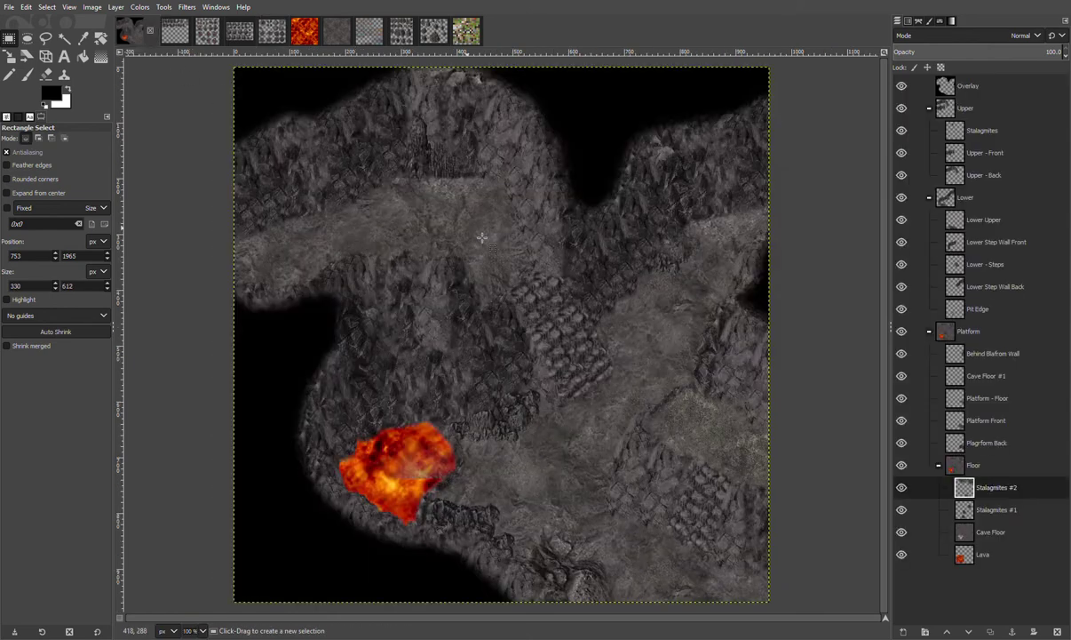
{"action": "key", "text": "ctrl+v"}
{"action": "left_click_drag", "start_coordinate": [602, 467], "coordinate": [728, 504]}
{"action": "left_click", "coordinate": [563, 466]}
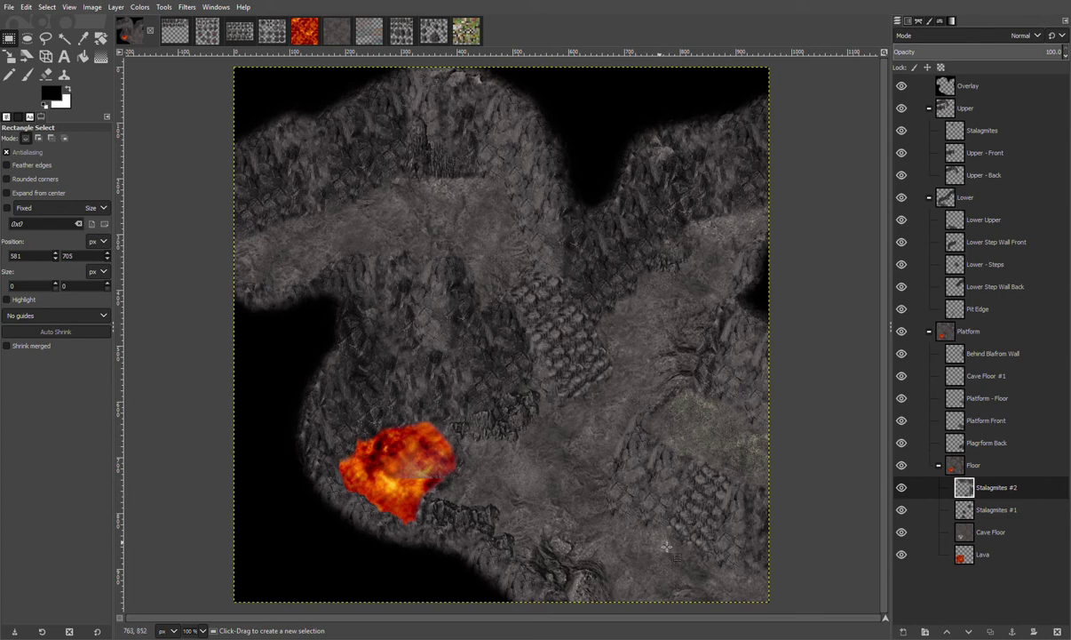
Paste another copy of the rock strip on Stalagmites #2 in the map's lower-right corner
{"action": "key", "text": "ctrl+v"}
{"action": "left_click_drag", "start_coordinate": [535, 423], "coordinate": [547, 629]}
{"action": "left_click_drag", "start_coordinate": [515, 539], "coordinate": [780, 571]}
{"action": "left_click", "coordinate": [502, 415]}
Paste another rock strip between the upper passage and lava pit, and clear a 436 × 154 px area of Stalagmites #2 over the lava
{"action": "key", "text": "ctrl+v"}
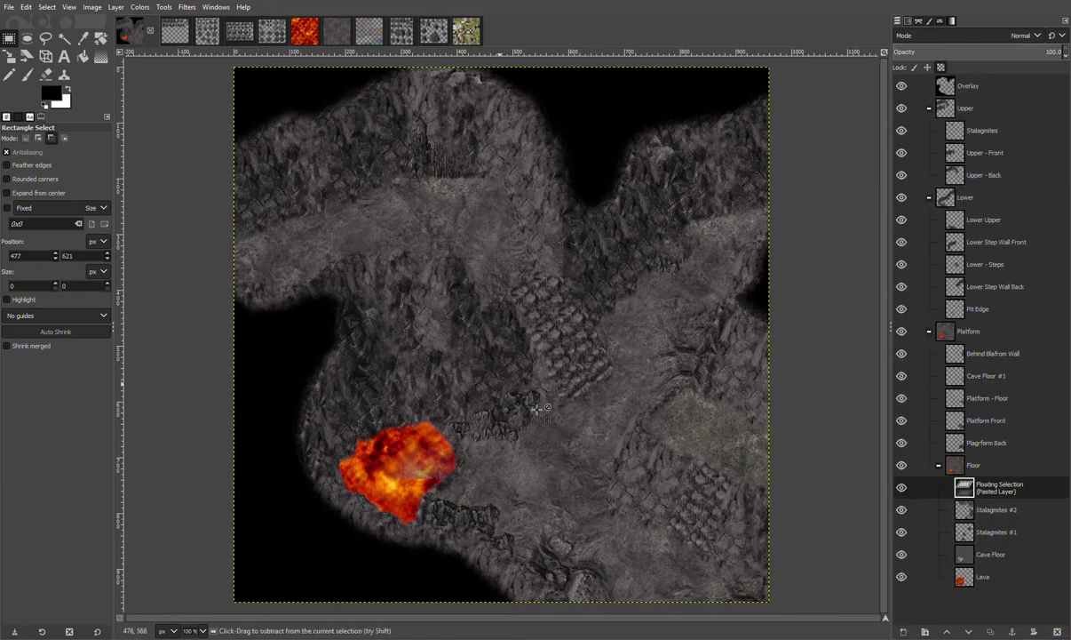
{"action": "left_click_drag", "start_coordinate": [564, 458], "coordinate": [410, 443]}
{"action": "left_click", "coordinate": [496, 370]}
{"action": "left_click_drag", "start_coordinate": [489, 474], "coordinate": [246, 389]}
{"action": "key", "text": "Delete"}
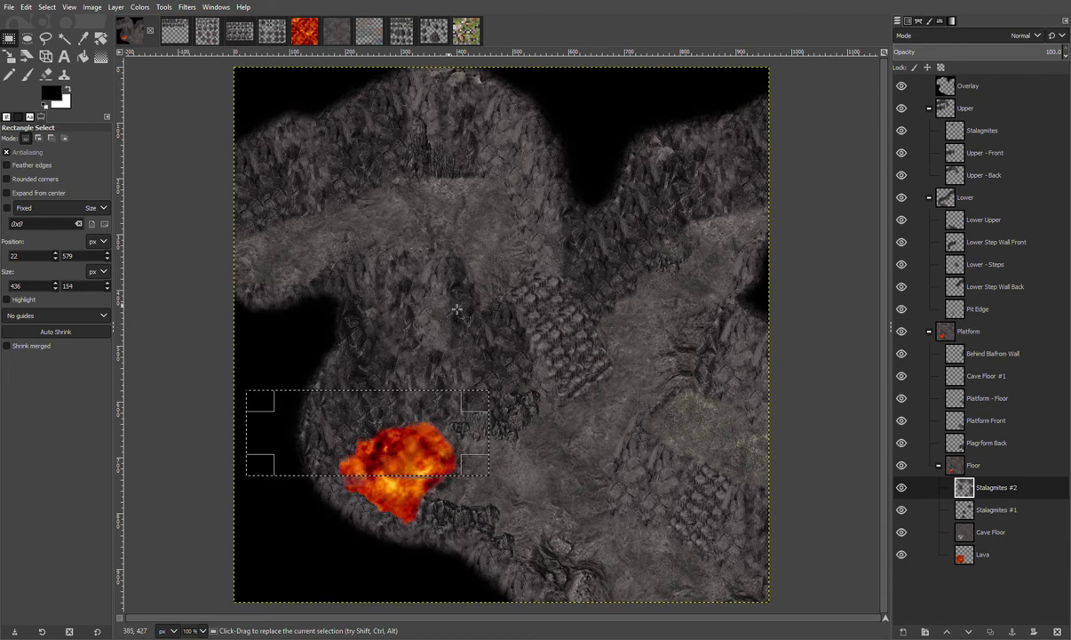
{"action": "left_click", "coordinate": [599, 246]}
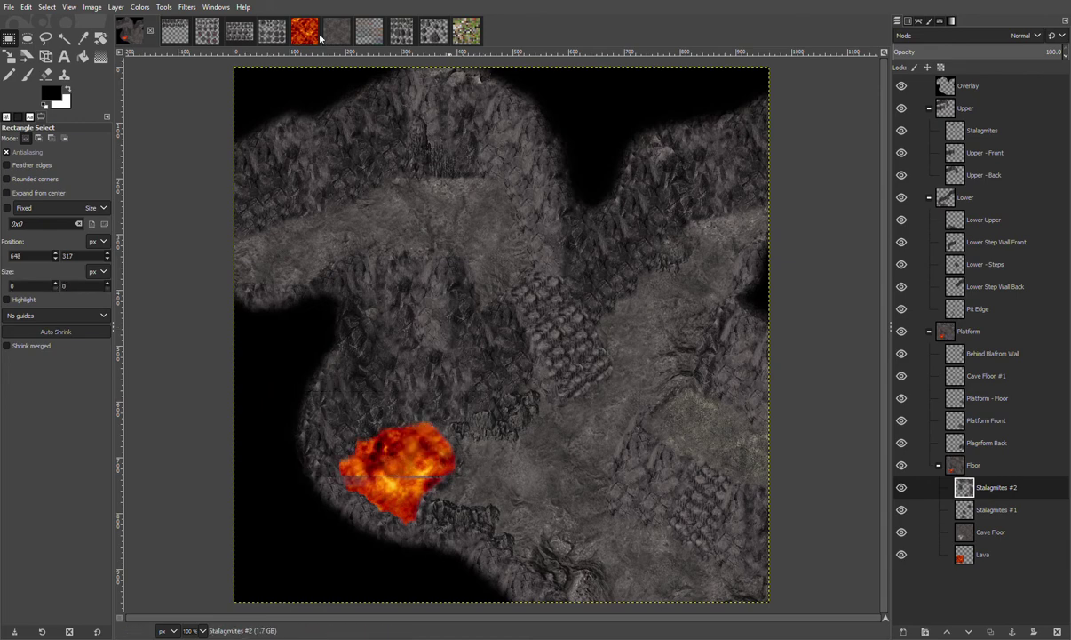
Copy the 256 × 256 px dark rock tile with glowing lava cracks from FullTile and add a Lava Creases layer above Stalagmites #2
{"action": "left_click", "coordinate": [368, 33]}
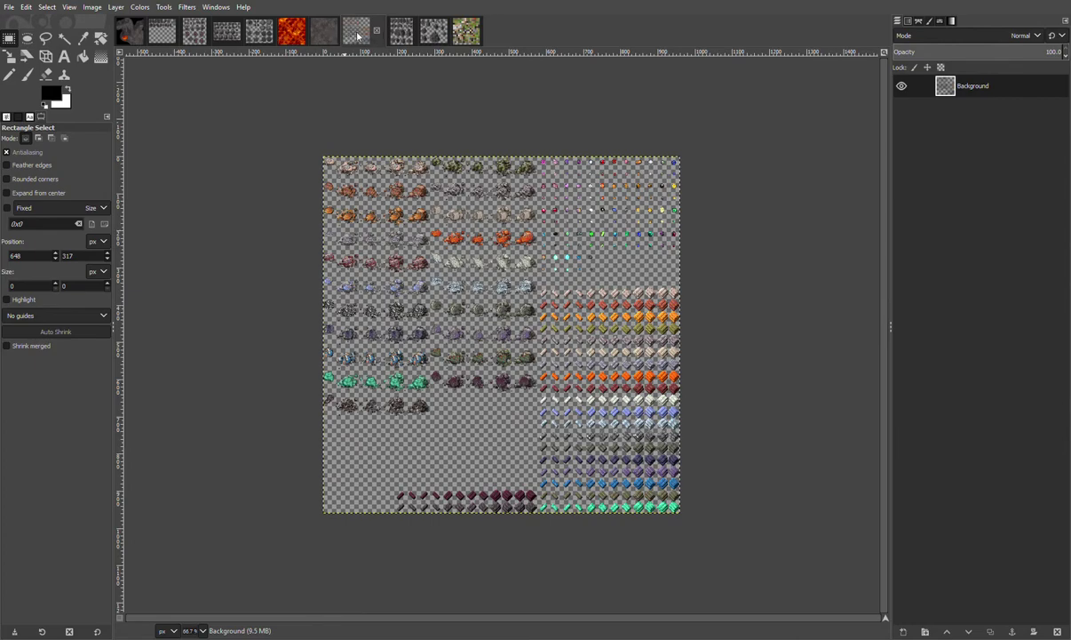
{"action": "left_click", "coordinate": [466, 33]}
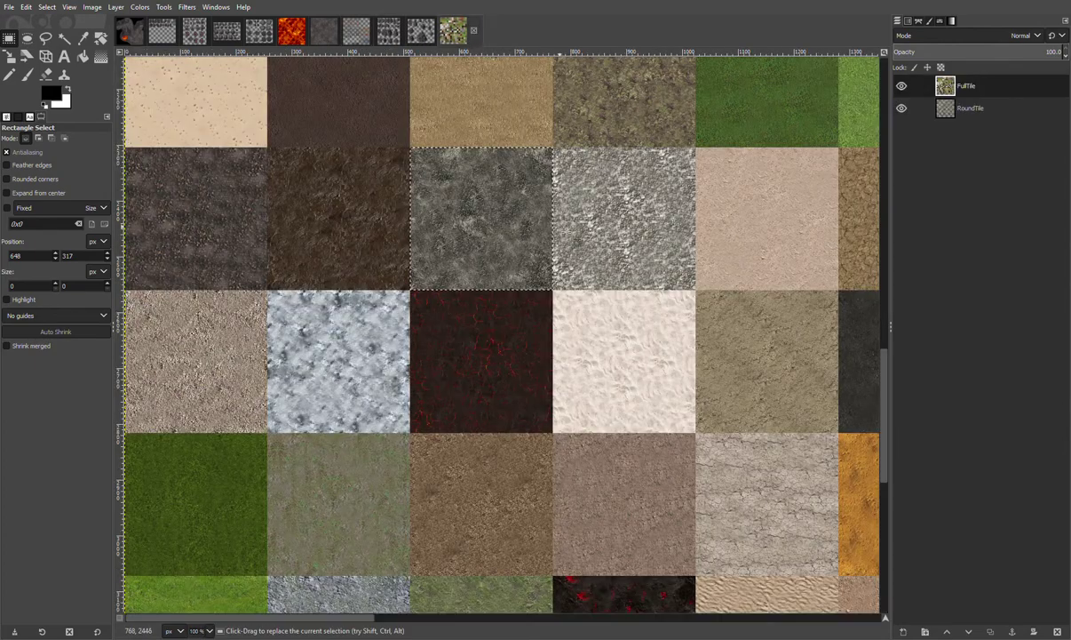
{"action": "scroll", "coordinate": [642, 260], "scroll_direction": "down", "scroll_amount": 3}
{"action": "scroll", "coordinate": [641, 261], "scroll_direction": "down", "scroll_amount": 8}
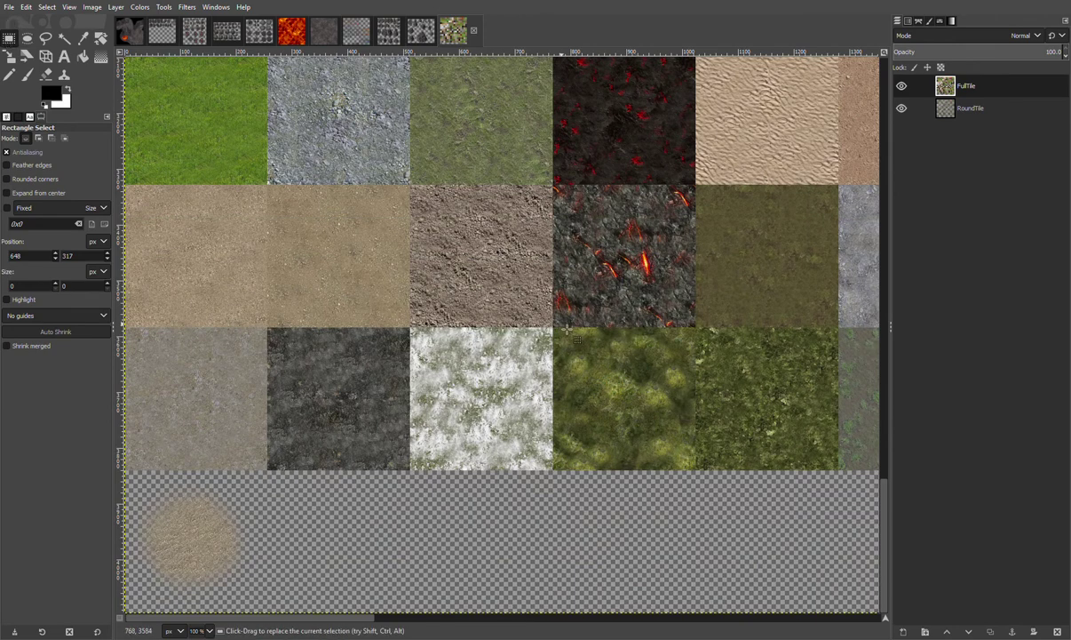
{"action": "left_click_drag", "start_coordinate": [553, 327], "coordinate": [695, 185]}
{"action": "key", "text": "ctrl+c"}
{"action": "left_click", "coordinate": [129, 32]}
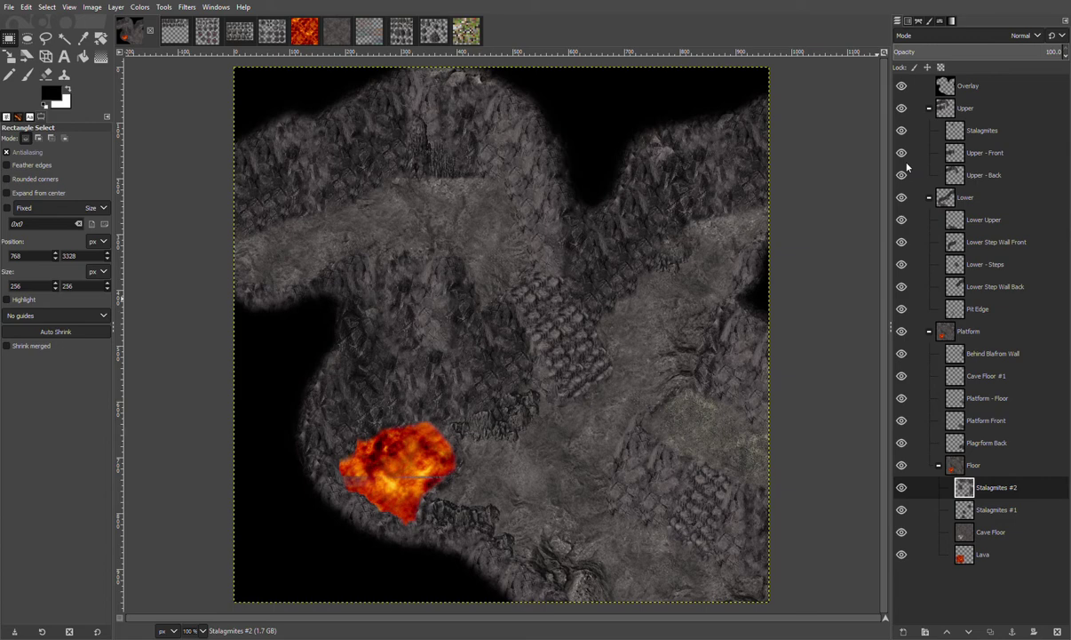
{"action": "key", "text": "ctrl+shift+v"}
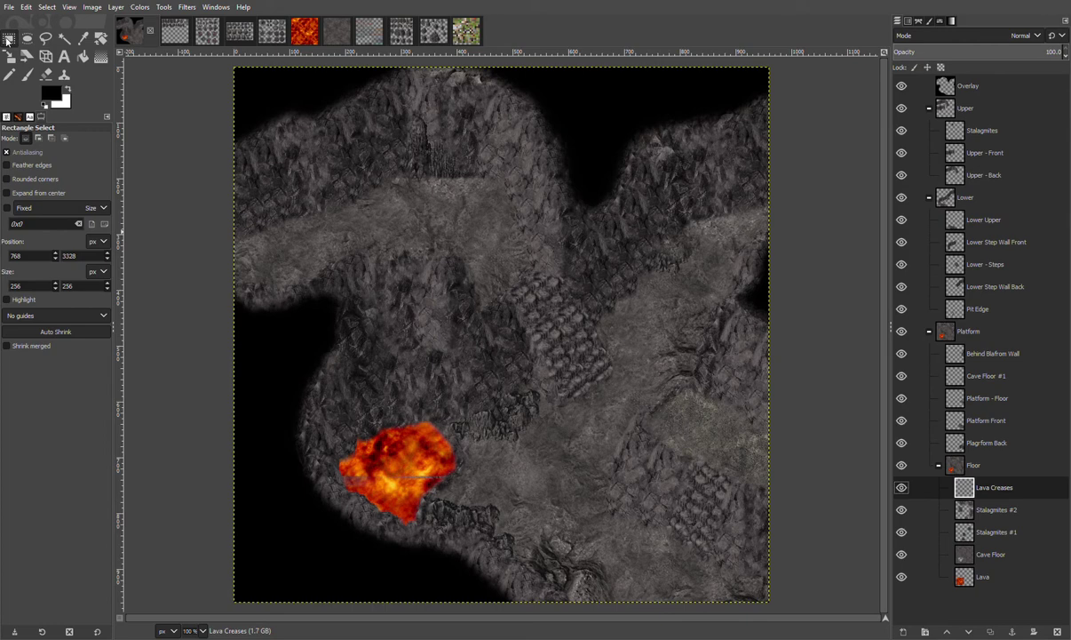
Clear the remaining rock pixels of Stalagmites #2 within a 417 × 328 px area around the lava pit
{"action": "left_click_drag", "start_coordinate": [265, 409], "coordinate": [500, 593]}
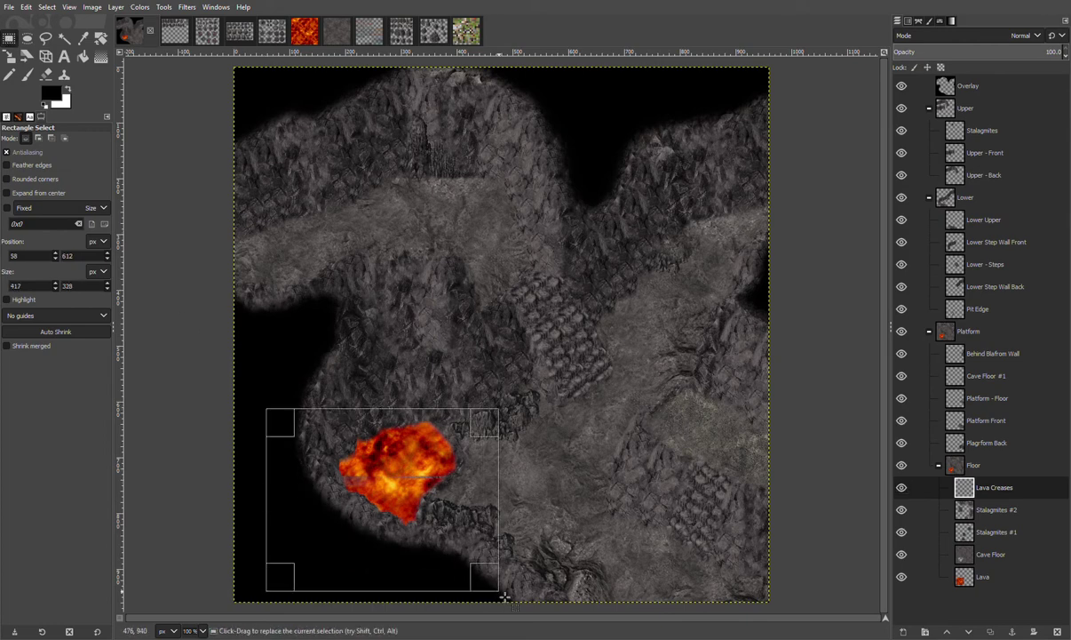
{"action": "left_click", "coordinate": [1001, 511]}
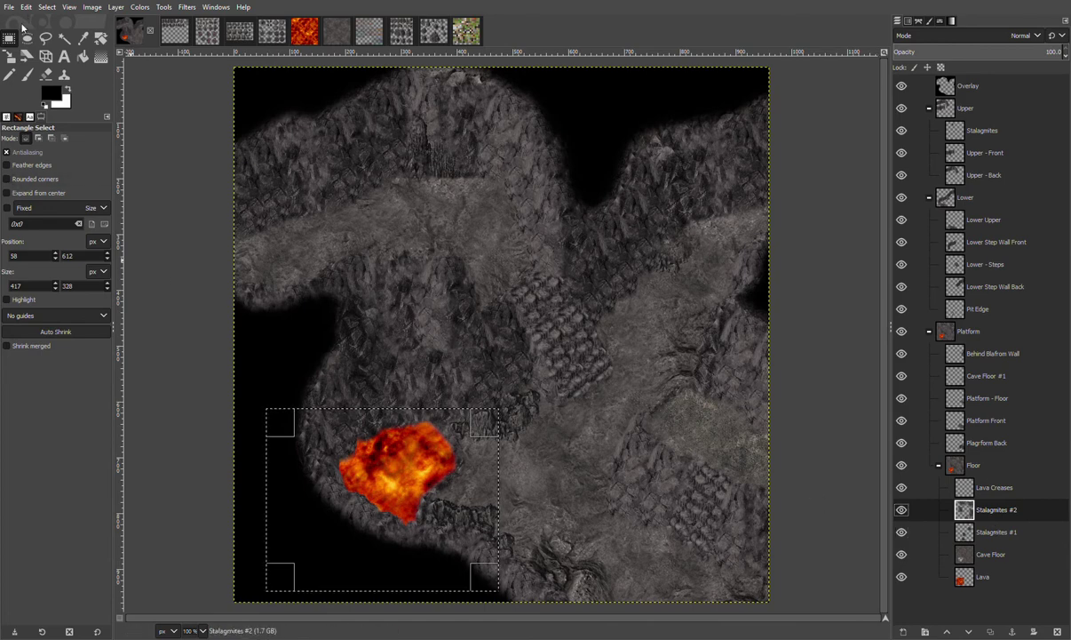
{"action": "left_click", "coordinate": [484, 320]}
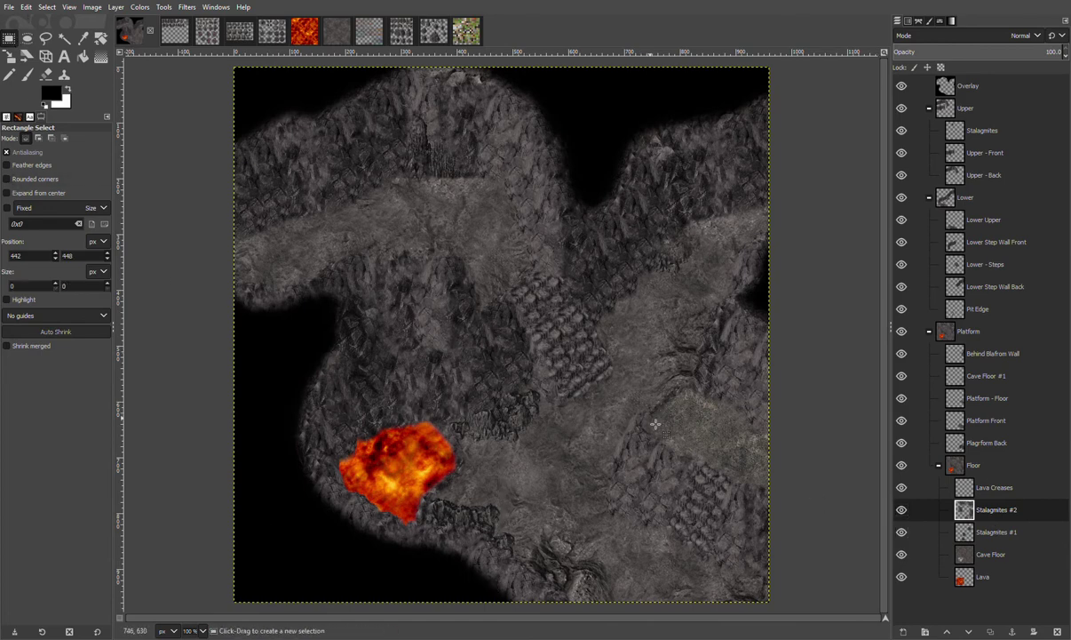
Move the Lava Creases layer directly below Stalagmites #1 and set the Clone tool's Vegetation 01 brush size to 250
{"action": "left_click_drag", "start_coordinate": [969, 492], "coordinate": [924, 537]}
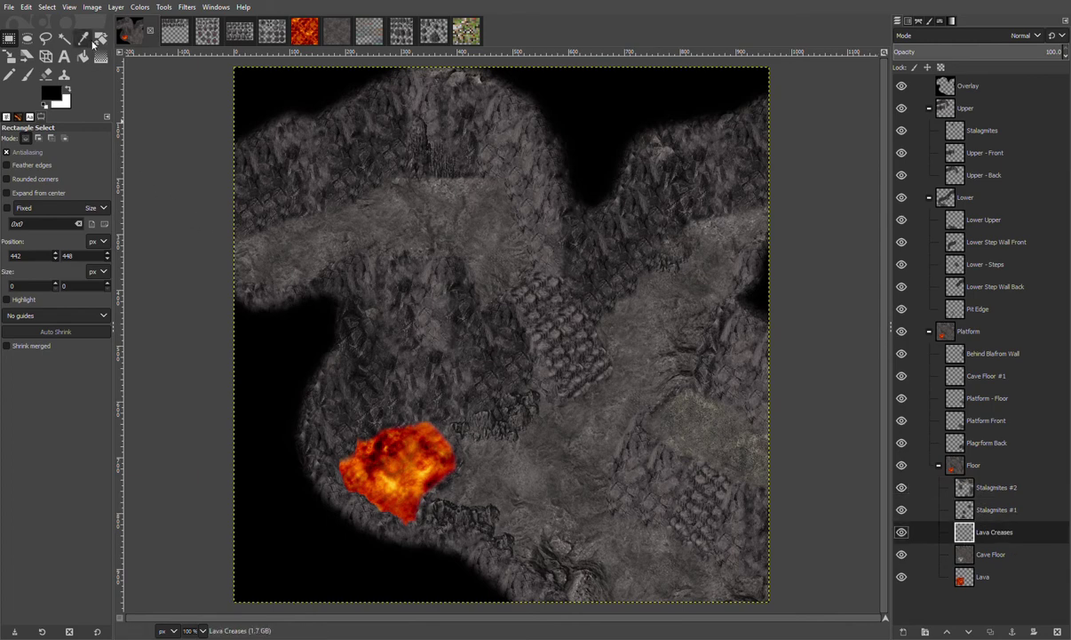
{"action": "left_click", "coordinate": [64, 78]}
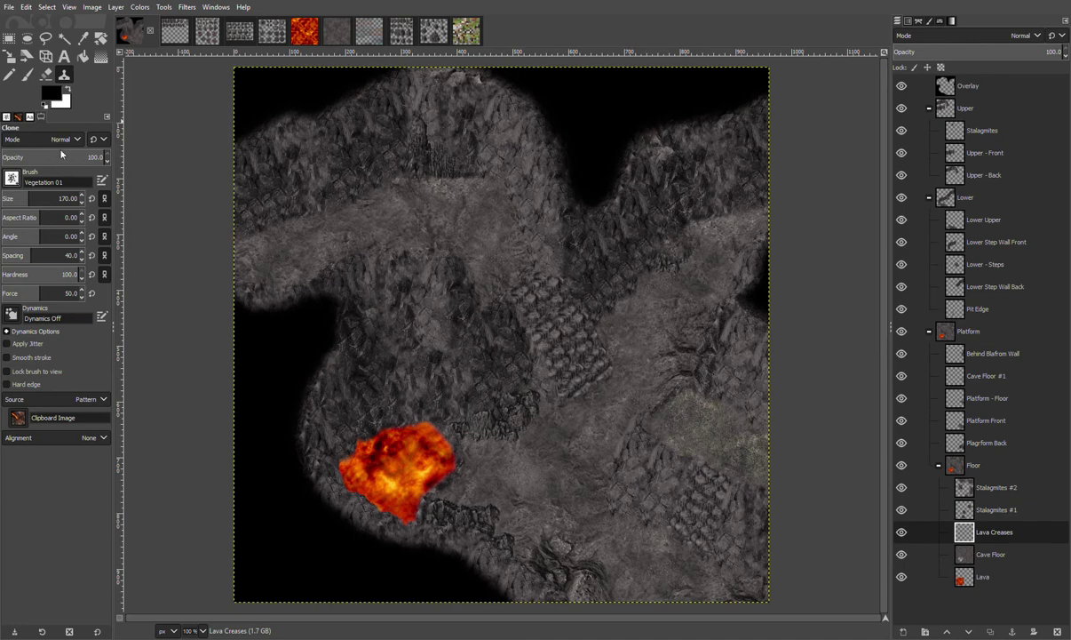
{"action": "left_click", "coordinate": [37, 199]}
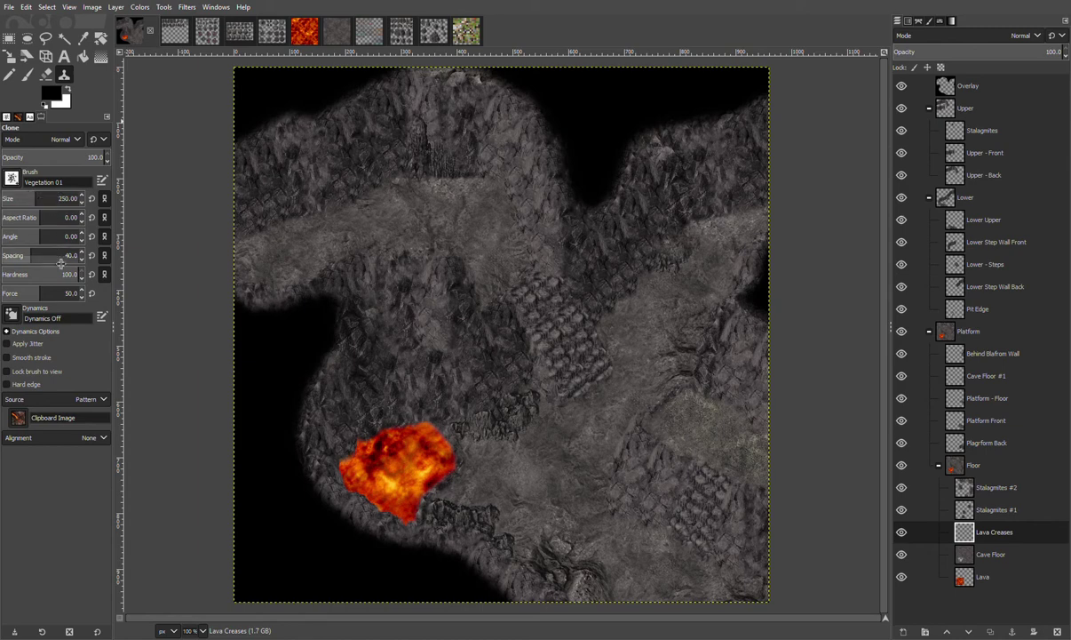
Clone the glowing lava crack pattern in single dabs across the lower cave floor, the stepped passage and the upper passage on Lava Creases
{"action": "left_click", "coordinate": [516, 515]}
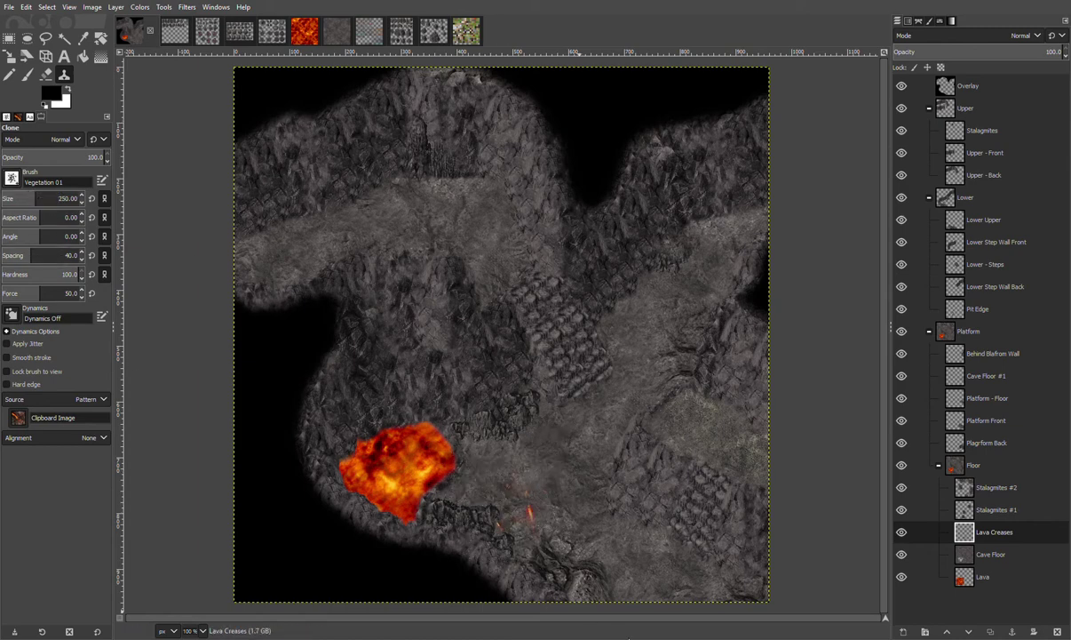
{"action": "left_click", "coordinate": [622, 587]}
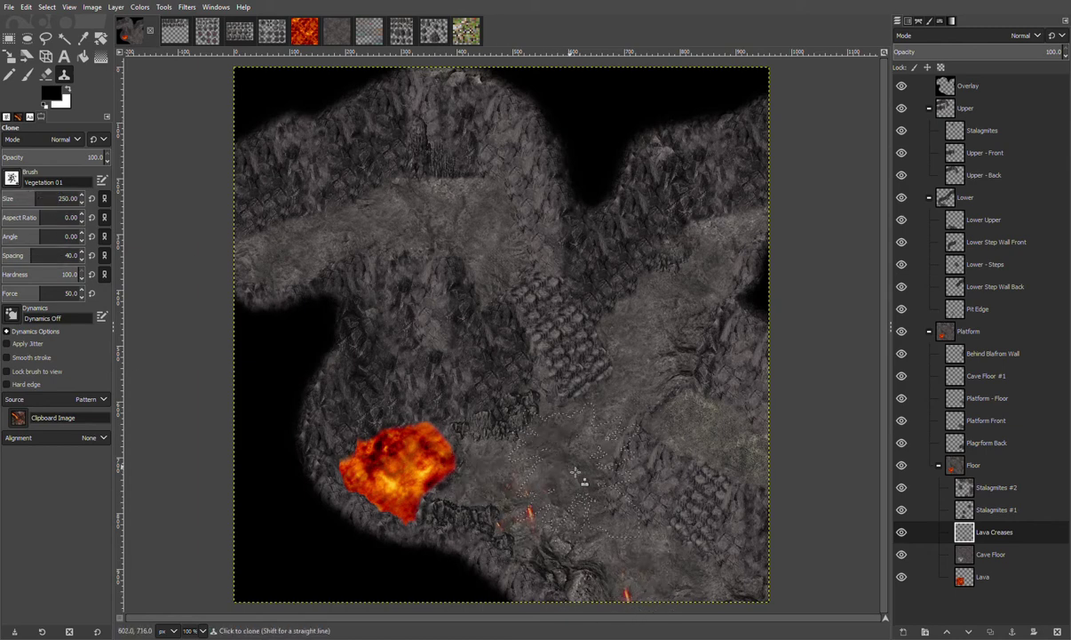
{"action": "left_click", "coordinate": [568, 439]}
{"action": "left_click", "coordinate": [633, 299]}
{"action": "left_click", "coordinate": [701, 306]}
{"action": "left_click", "coordinate": [640, 342]}
{"action": "left_click", "coordinate": [495, 206]}
{"action": "left_click", "coordinate": [481, 265]}
{"action": "left_click", "coordinate": [348, 215]}
{"action": "left_click", "coordinate": [289, 269]}
{"action": "left_click", "coordinate": [387, 254]}
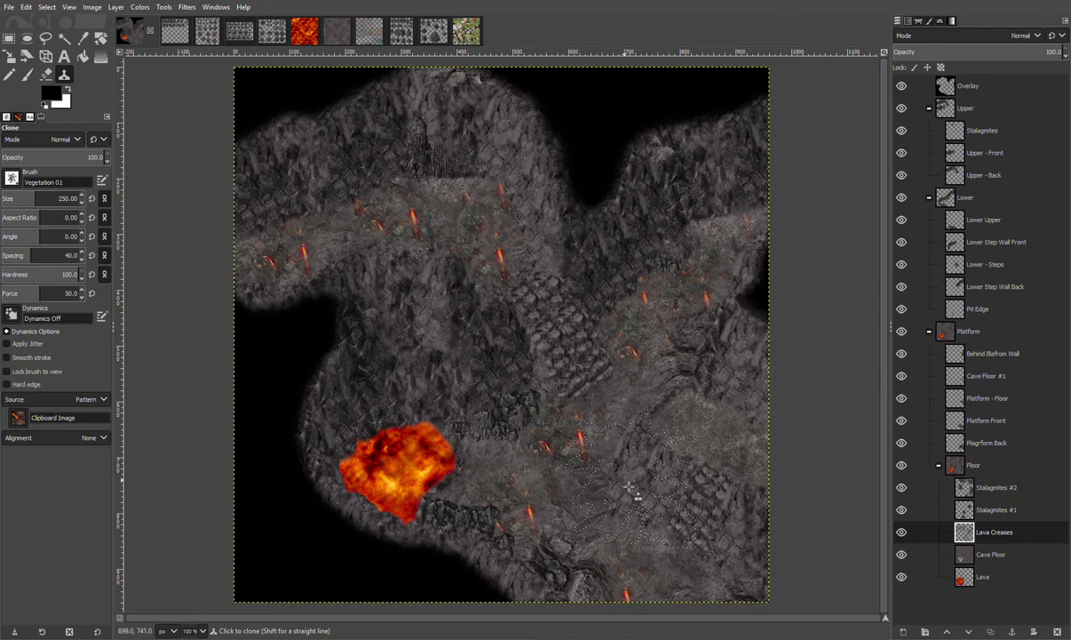
{"action": "left_click", "coordinate": [599, 528]}
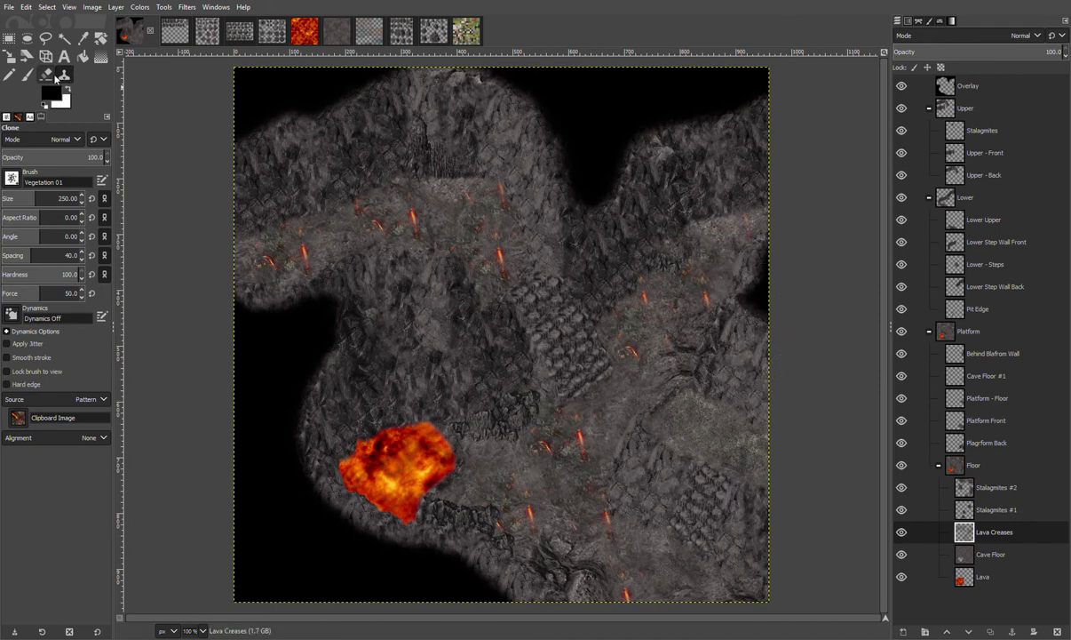
Erase scattered bright lava cracks from Lava Creases on the lower floor and passages, using a 2. Hardness 050 brush at size 139
{"action": "left_click", "coordinate": [46, 75]}
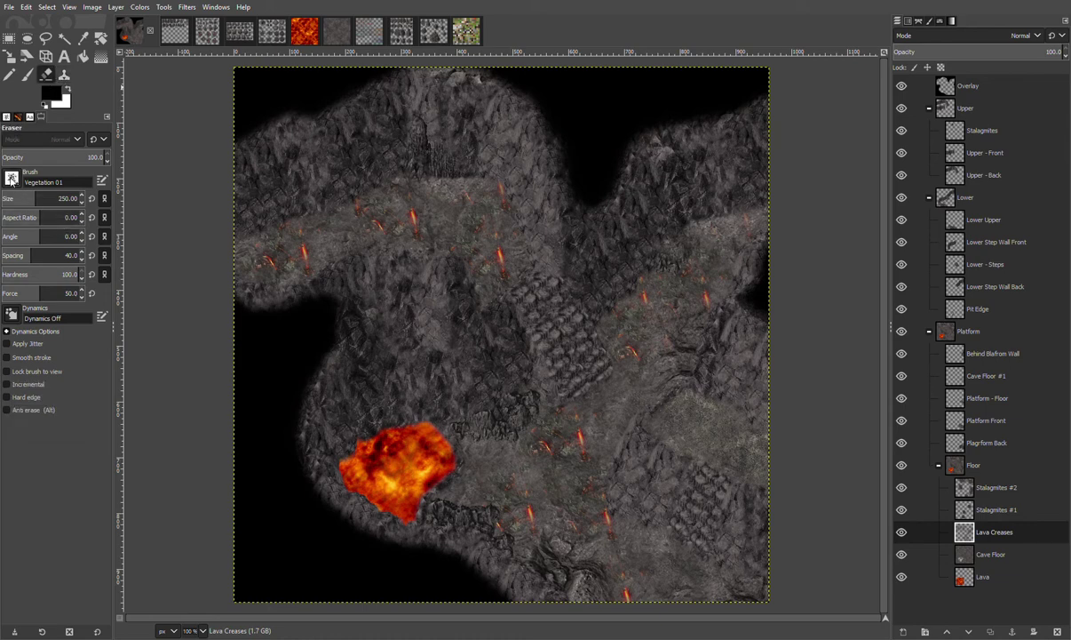
{"action": "left_click", "coordinate": [23, 216]}
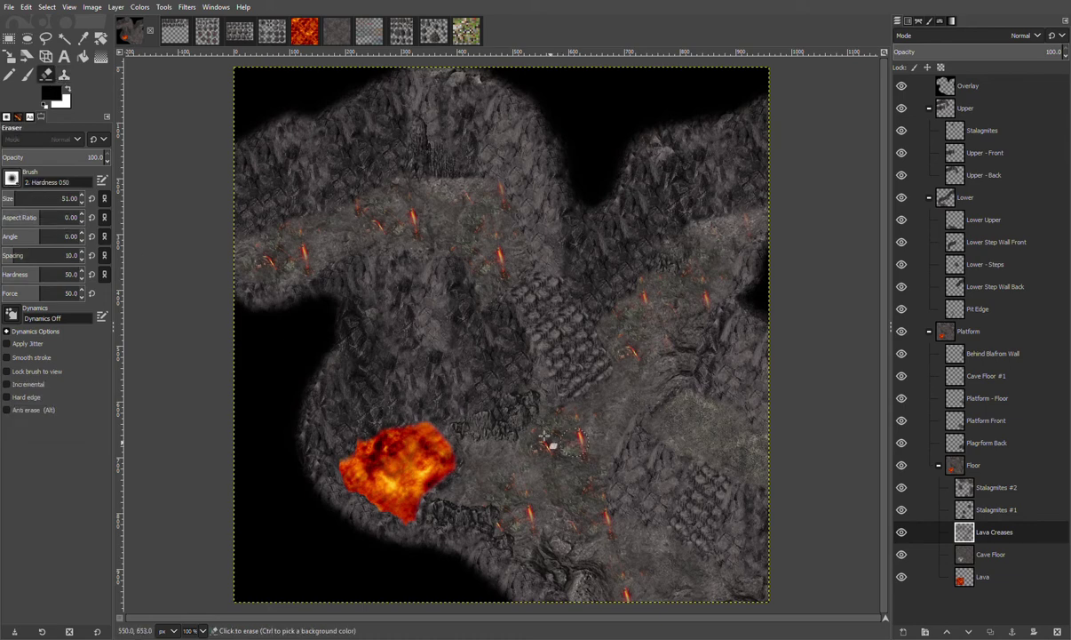
{"action": "left_click_drag", "start_coordinate": [30, 198], "coordinate": [43, 198]}
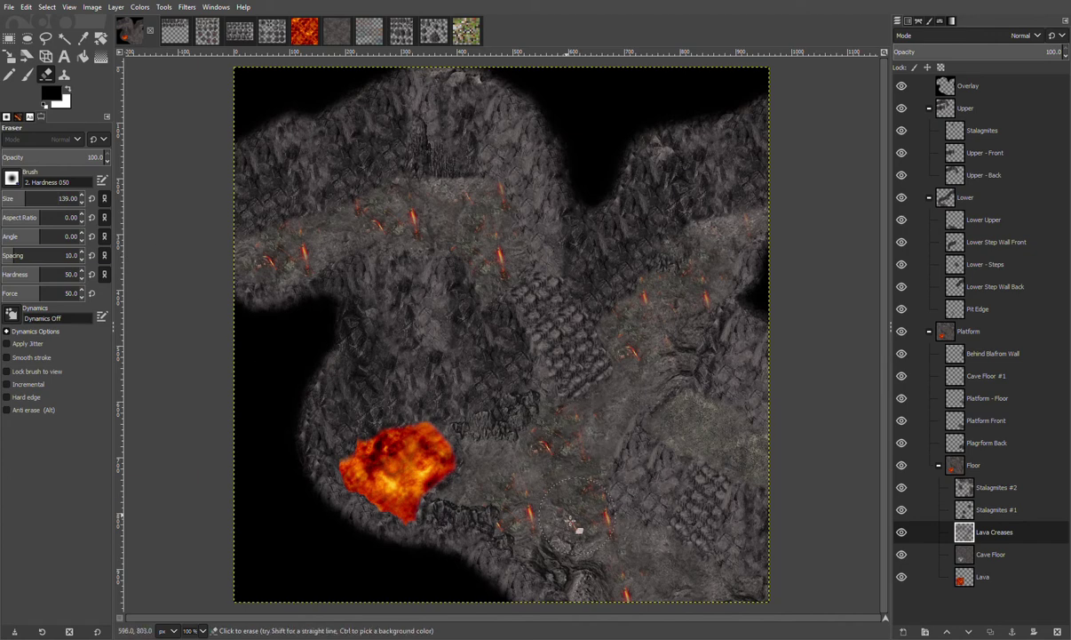
{"action": "left_click", "coordinate": [369, 214]}
{"action": "left_click", "coordinate": [308, 253]}
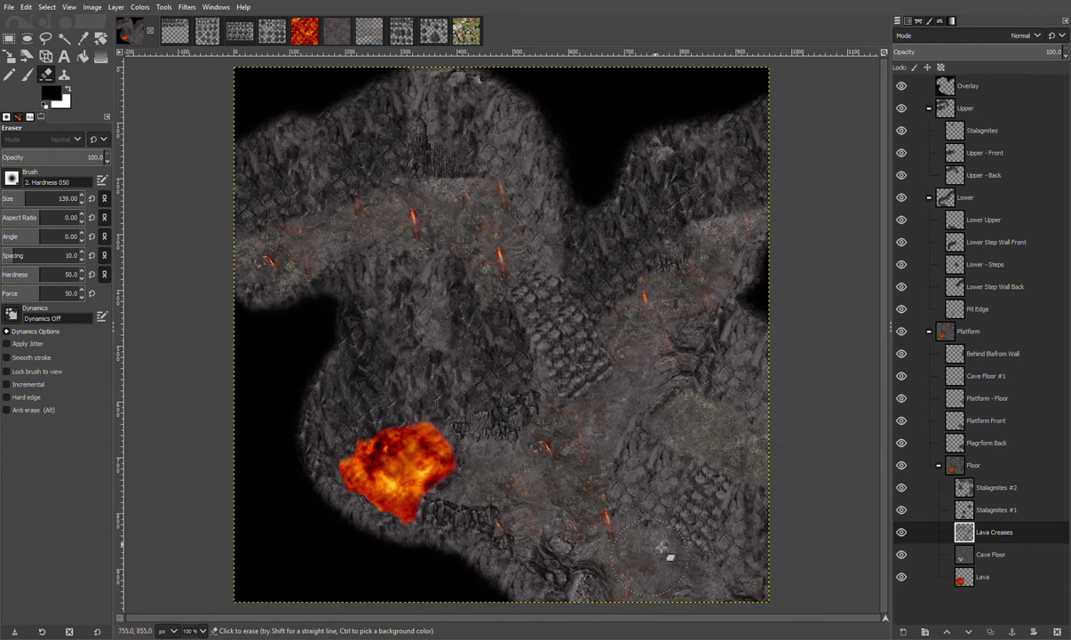
{"action": "left_click", "coordinate": [506, 265]}
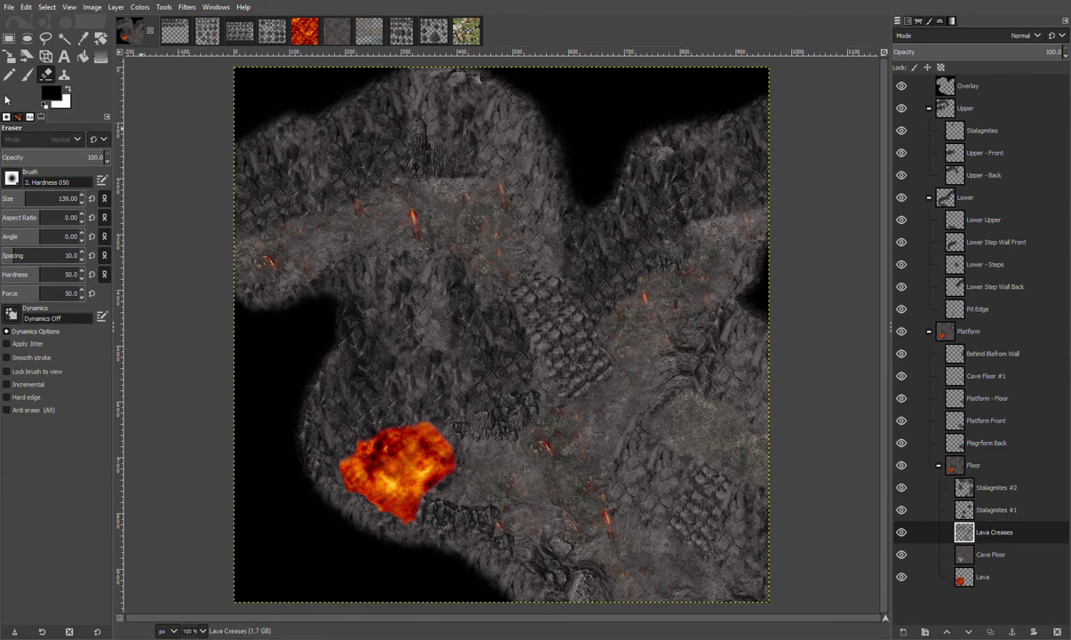
Copy a 363 × 378 px area of Lava Creases around the upper passage, paste it, rotate the copy there and anchor it
{"action": "left_click", "coordinate": [9, 38]}
{"action": "left_click_drag", "start_coordinate": [348, 110], "coordinate": [550, 320]}
{"action": "key", "text": "ctrl+c"}
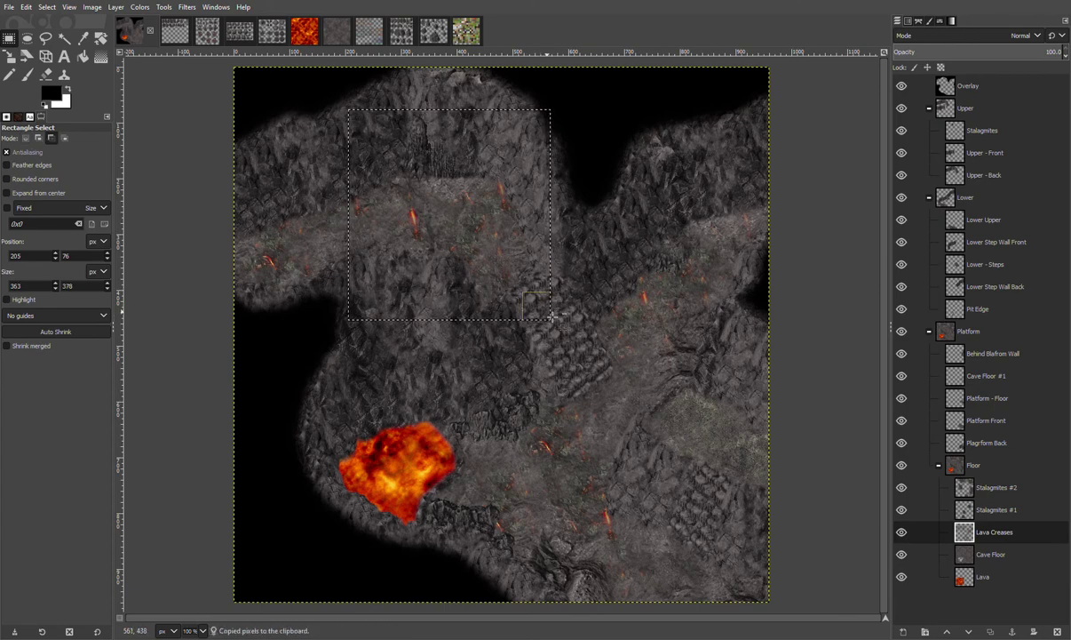
{"action": "key", "text": "ctrl+v"}
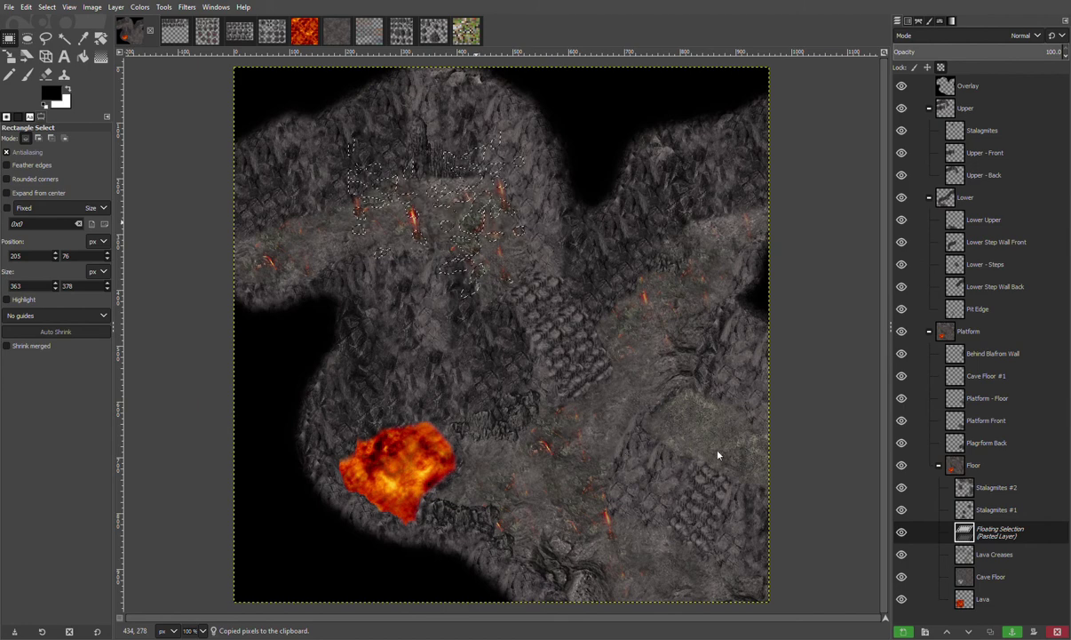
{"action": "left_click", "coordinate": [760, 498]}
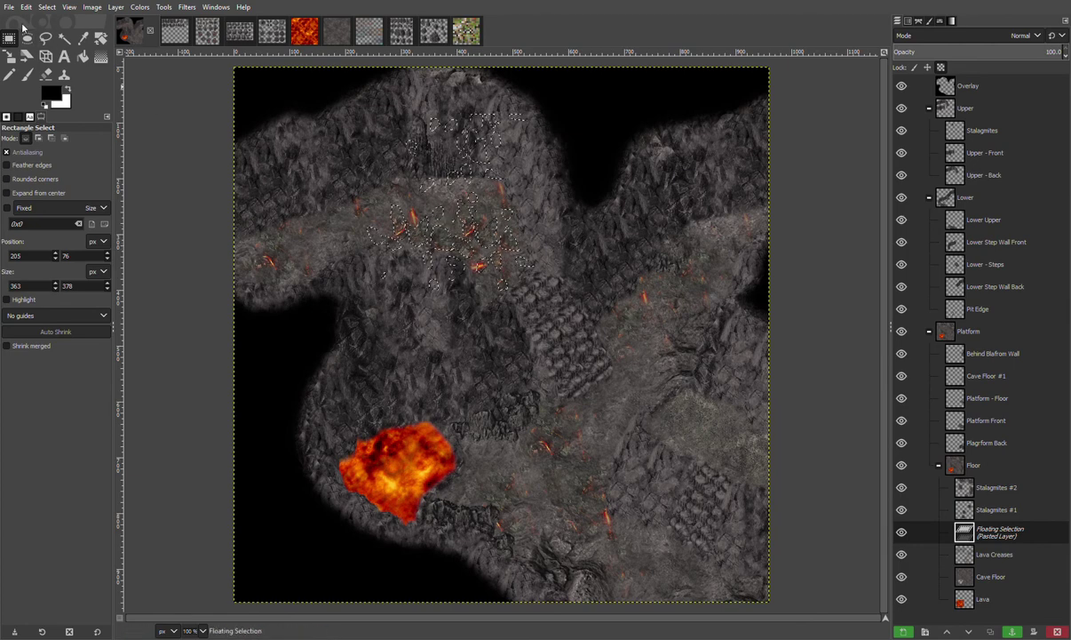
{"action": "left_click", "coordinate": [550, 82]}
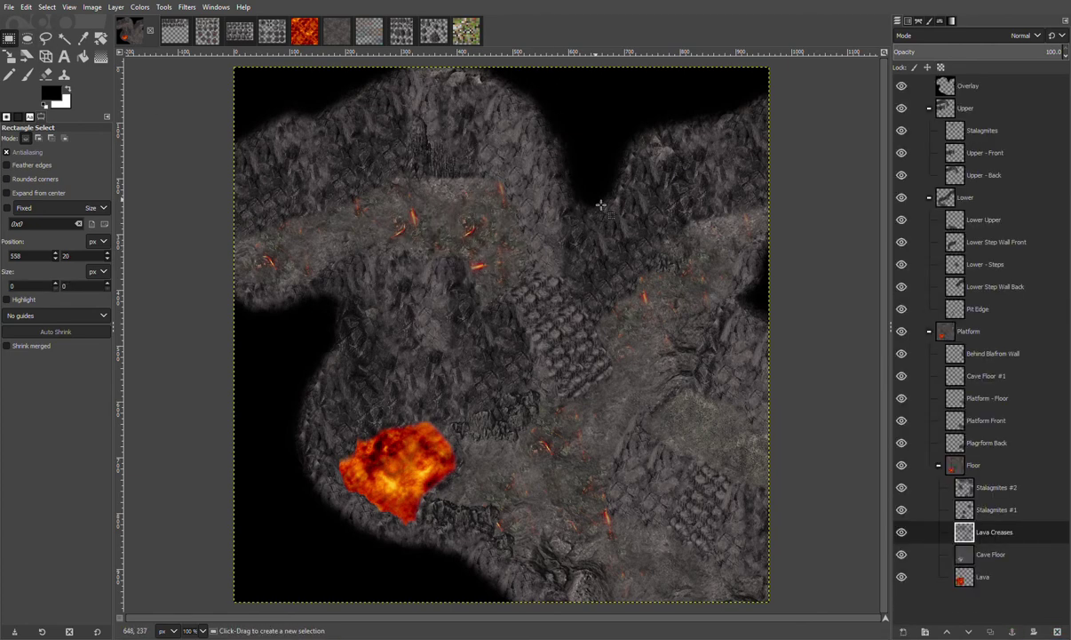